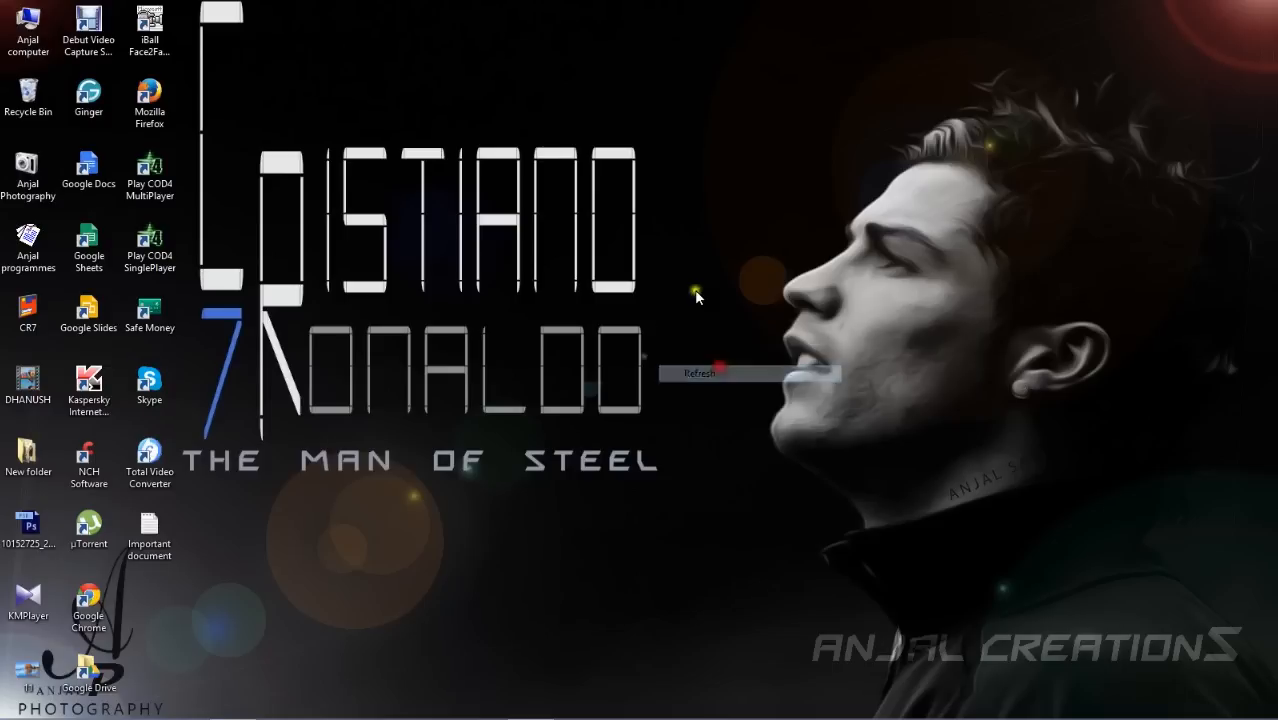
# Launch Photoshop from the desktop.
pyautogui.click(733, 333)
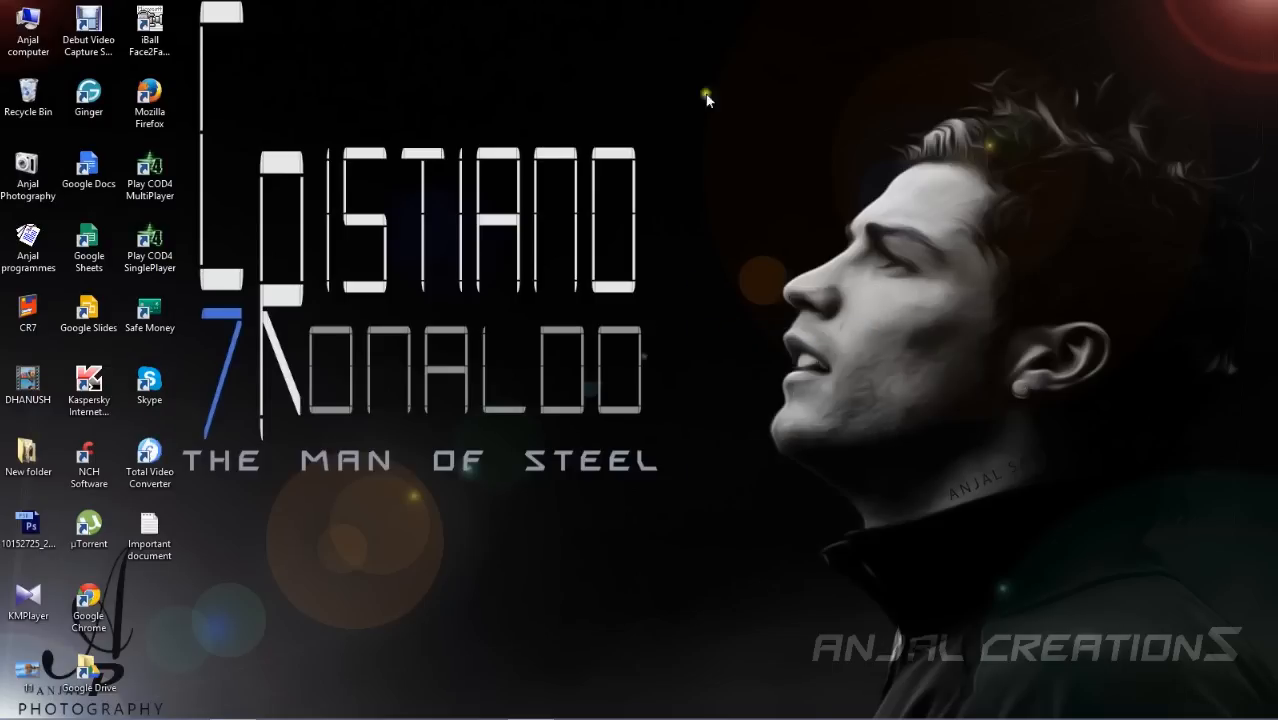
pyautogui.moveTo(368, 694)
pyautogui.moveTo(206, 717)
pyautogui.rightClick(446, 176)
pyautogui.click(490, 225)
pyautogui.click(229, 704)
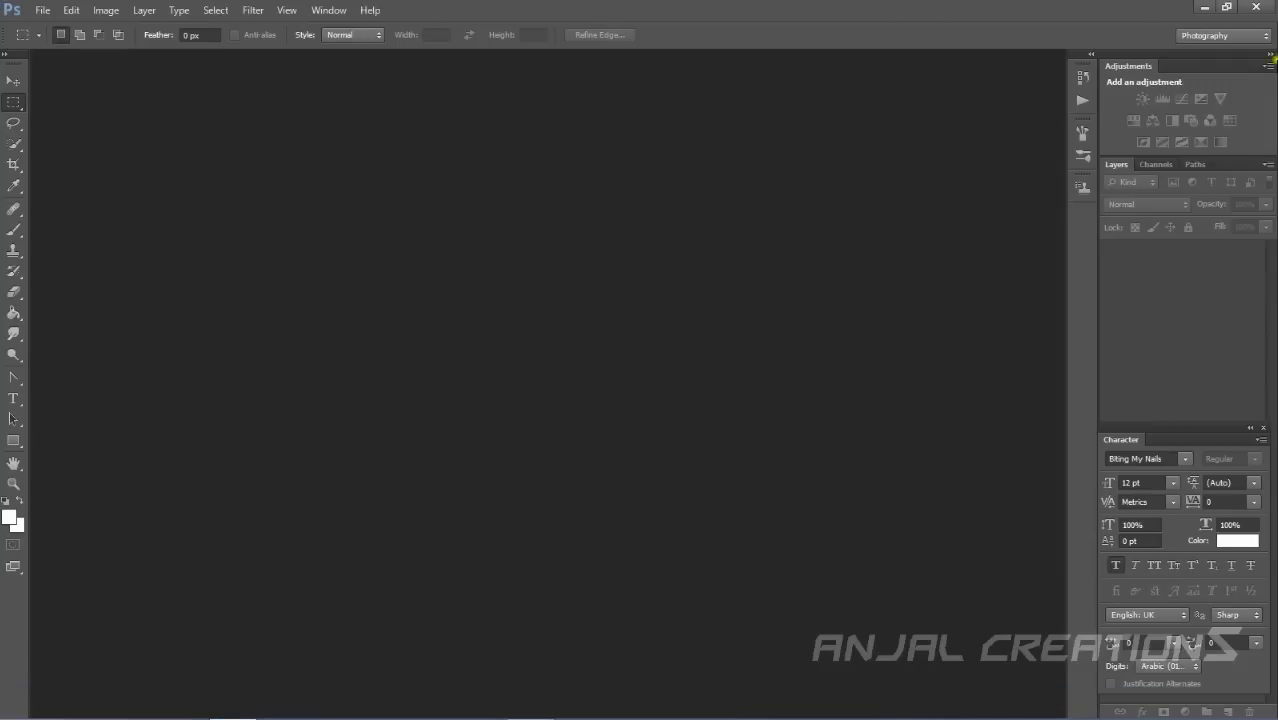
# Expand and collapse the docked History and Brush panels beside the workspace.
pyautogui.moveTo(1273, 483)
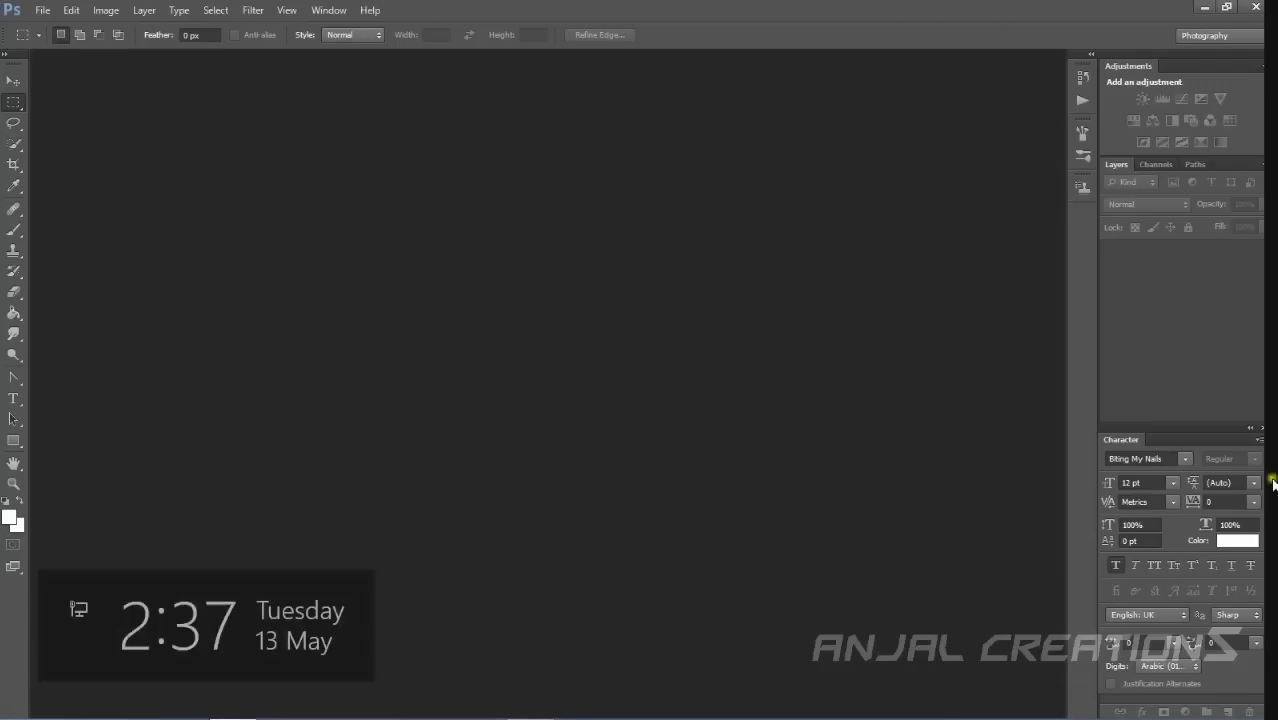
pyautogui.moveTo(1203, 435)
pyautogui.mouseDown()
pyautogui.moveTo(1195, 397)
pyautogui.moveTo(1212, 371)
pyautogui.moveTo(1218, 451)
pyautogui.moveTo(1203, 453)
pyautogui.moveTo(1204, 428)
pyautogui.mouseUp()
pyautogui.click(1078, 313)
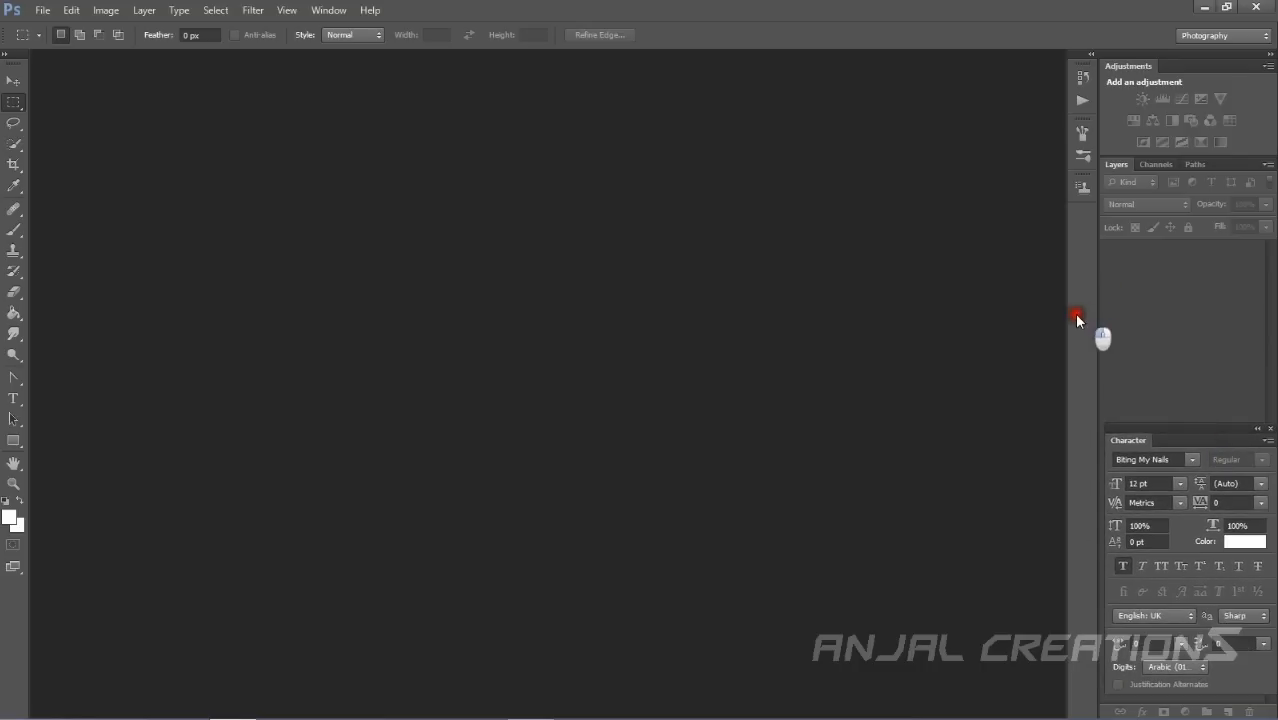
pyautogui.click(985, 119)
pyautogui.click(1090, 56)
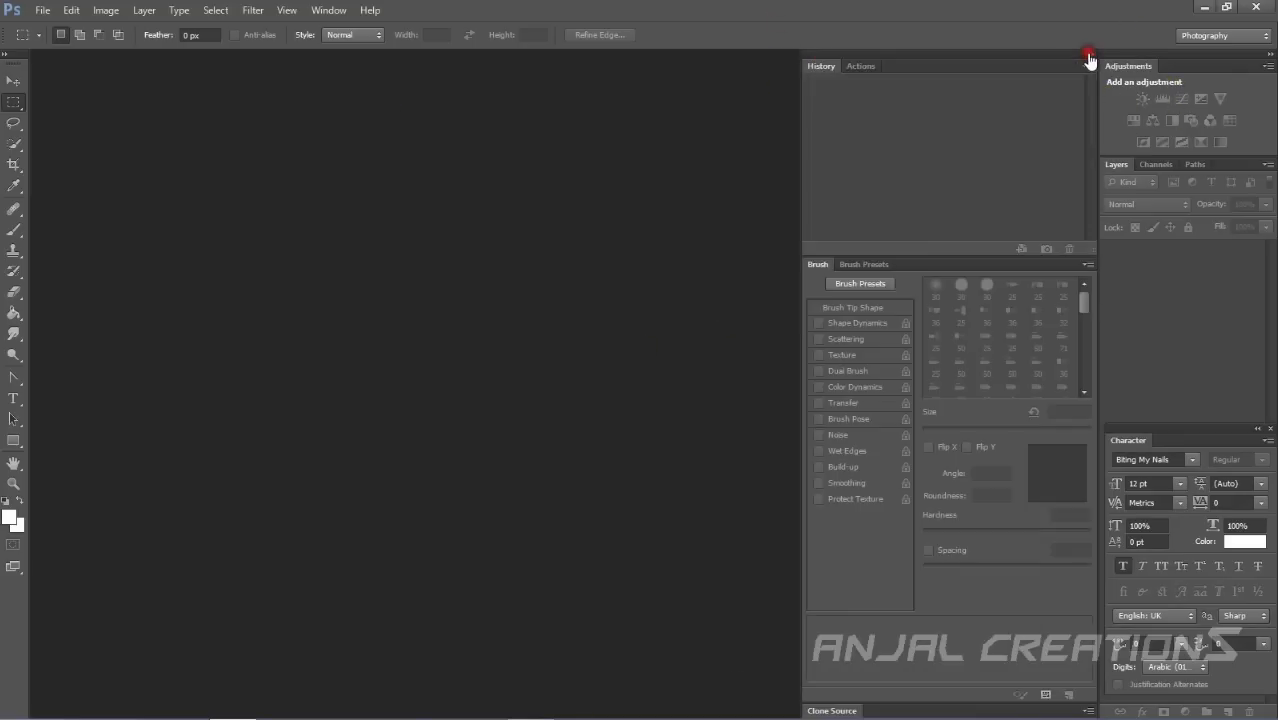
pyautogui.click(1090, 57)
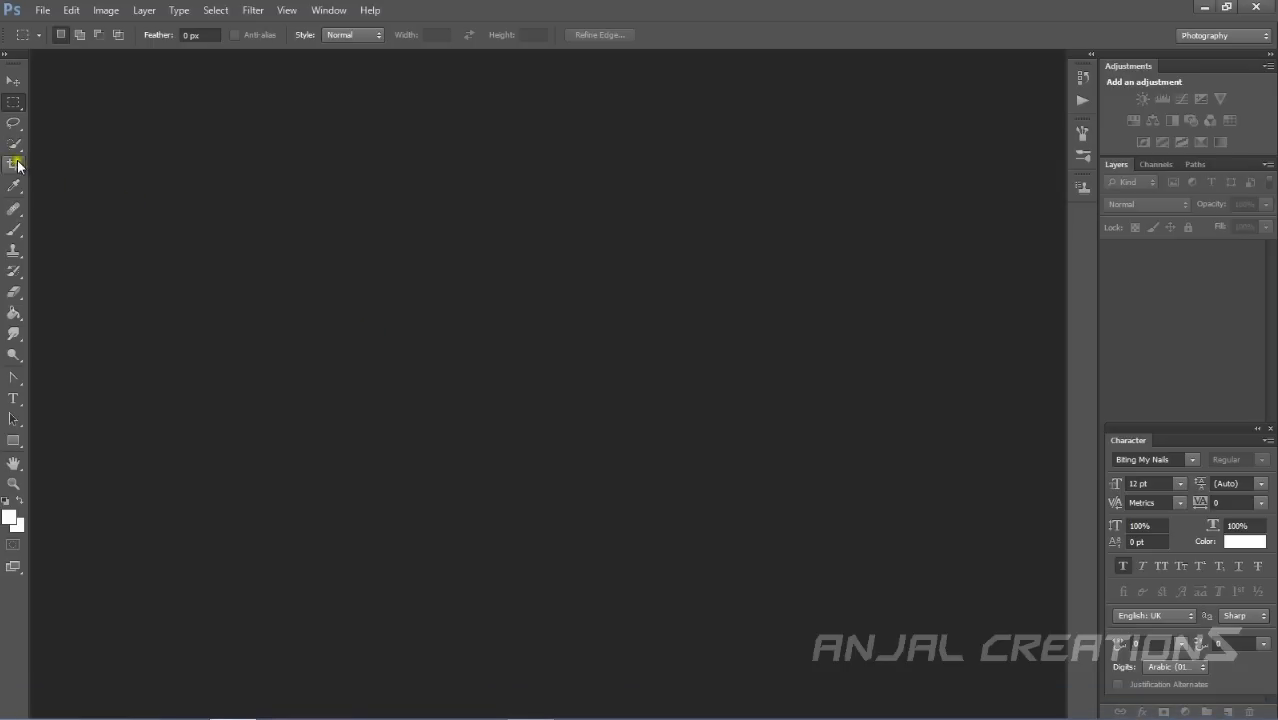
# Open the image 11 from the Desktop.
pyautogui.moveTo(1274, 8)
pyautogui.click(898, 466)
pyautogui.click(38, 12)
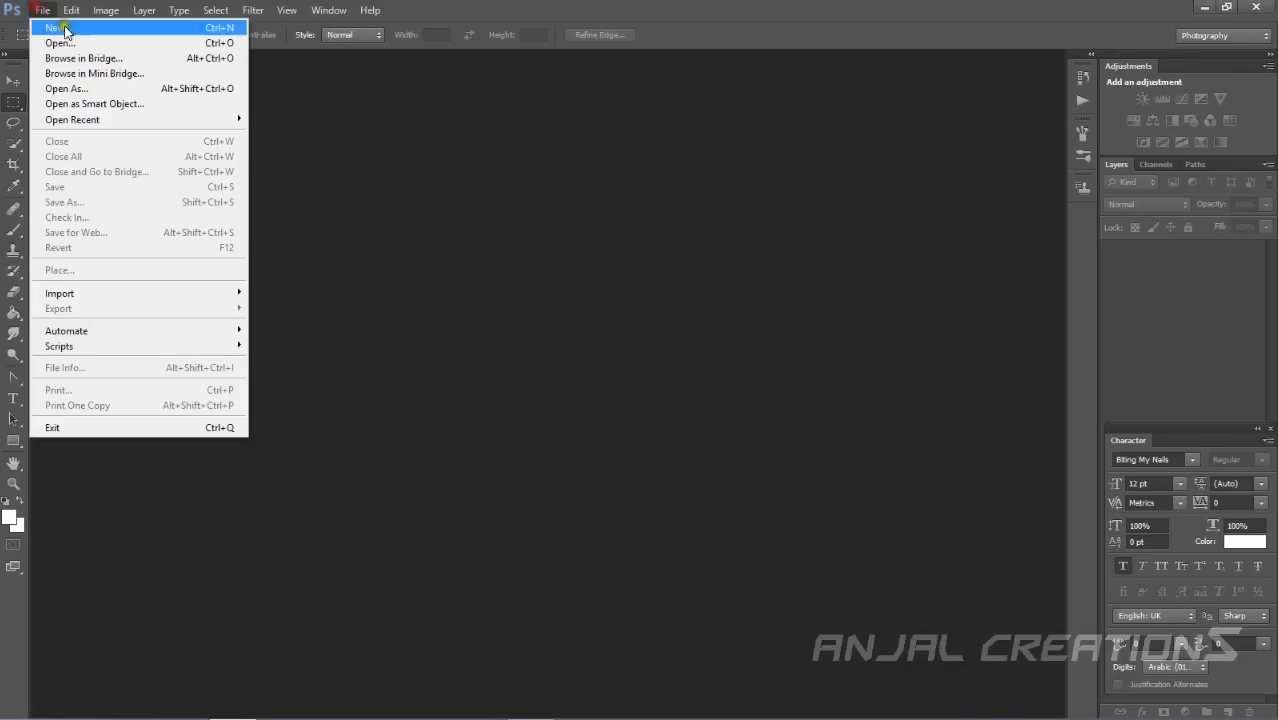
pyautogui.click(445, 168)
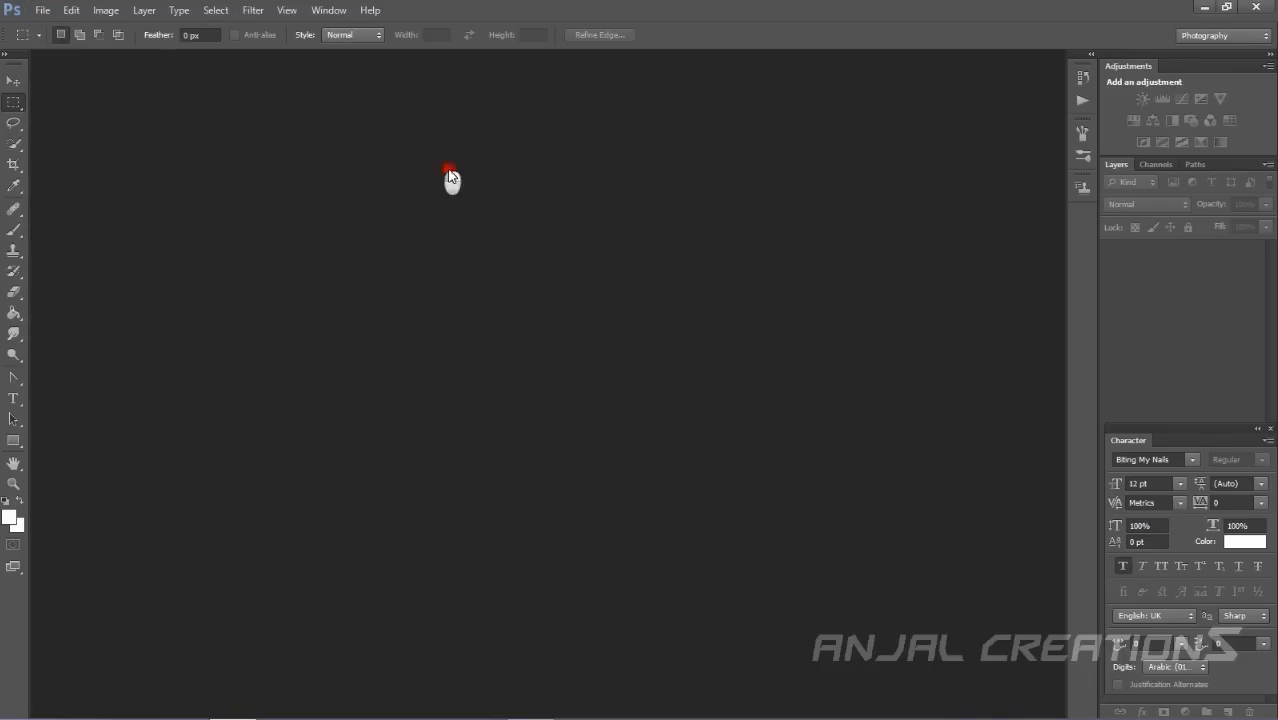
pyautogui.click(50, 14)
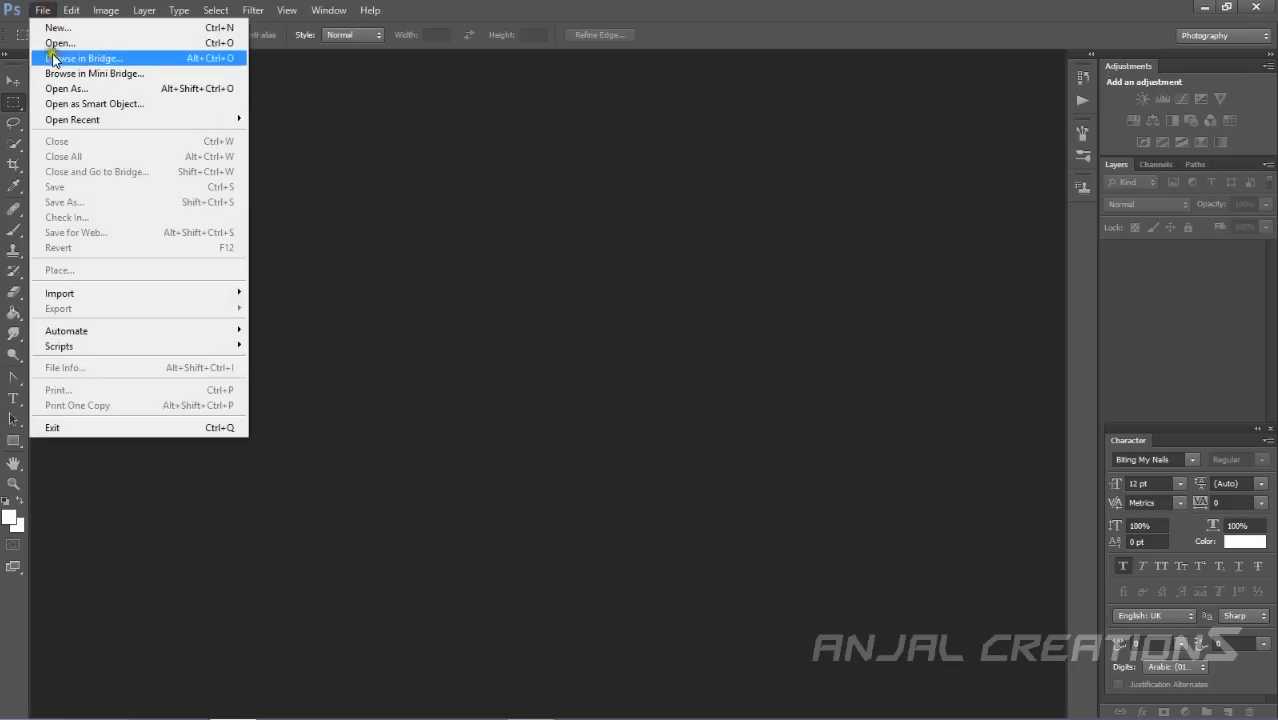
pyautogui.click(50, 44)
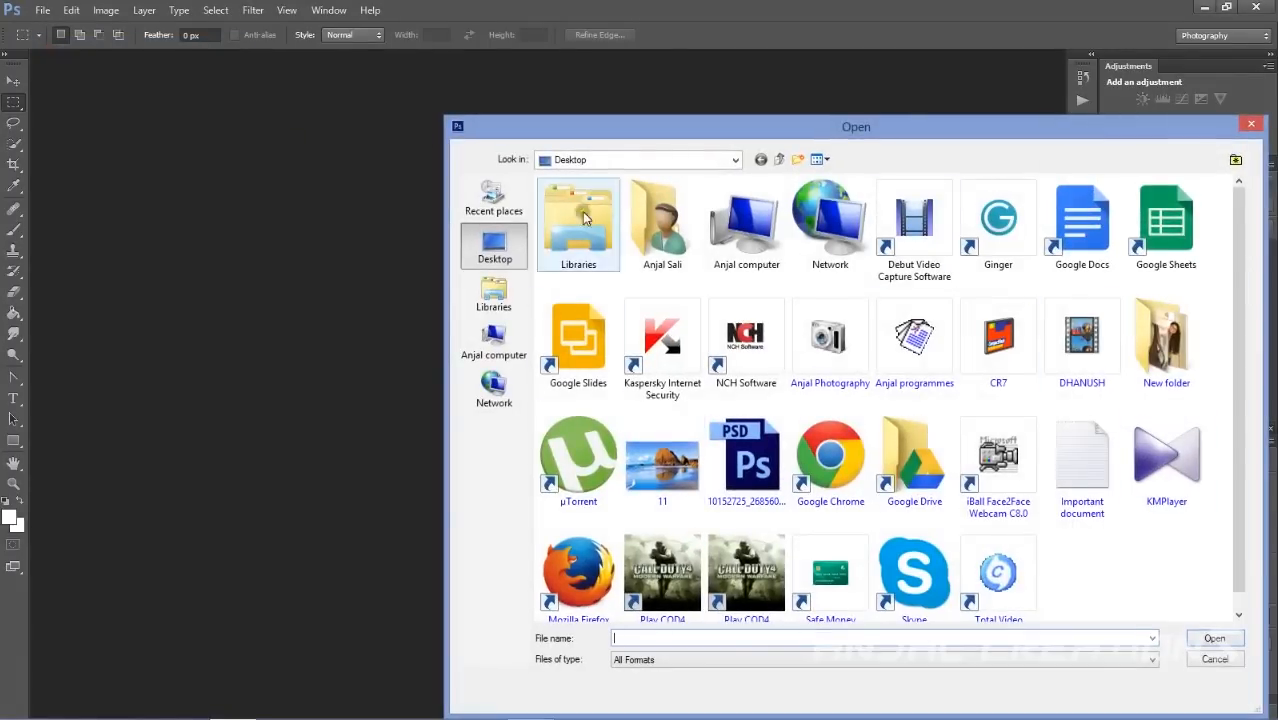
pyautogui.doubleClick(666, 470)
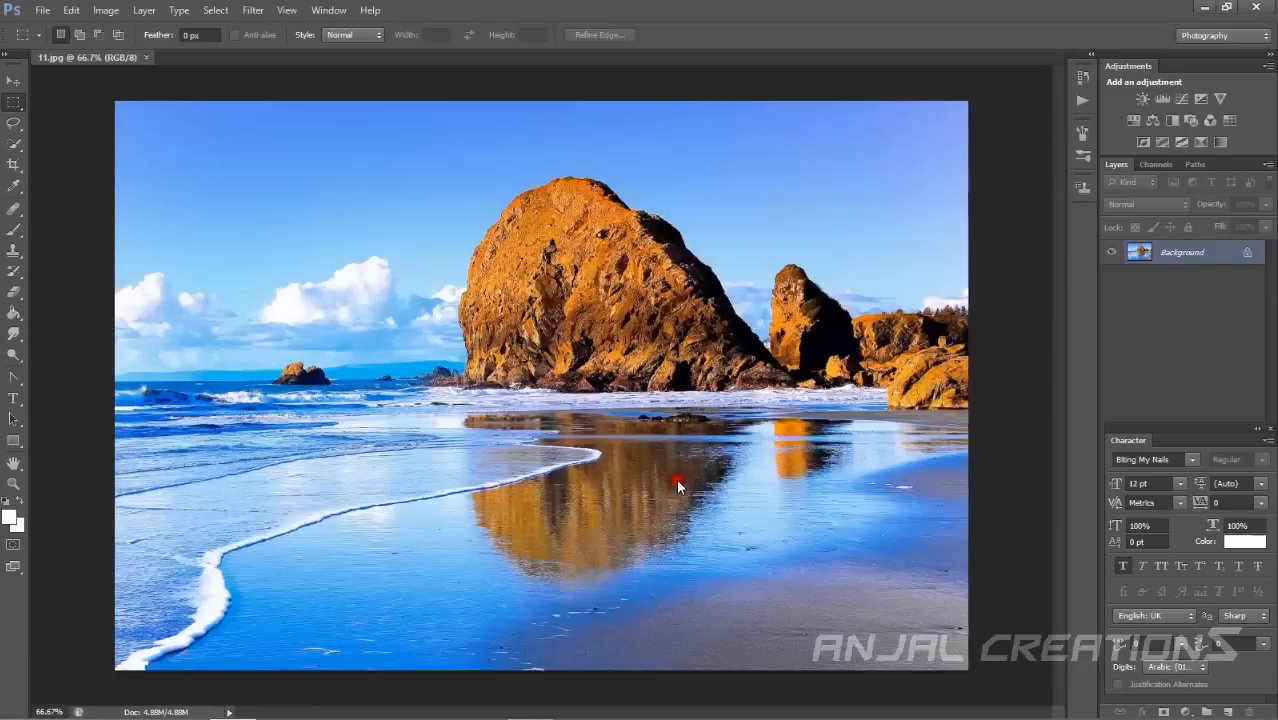
pyautogui.click(42, 10)
pyautogui.moveTo(72, 299)
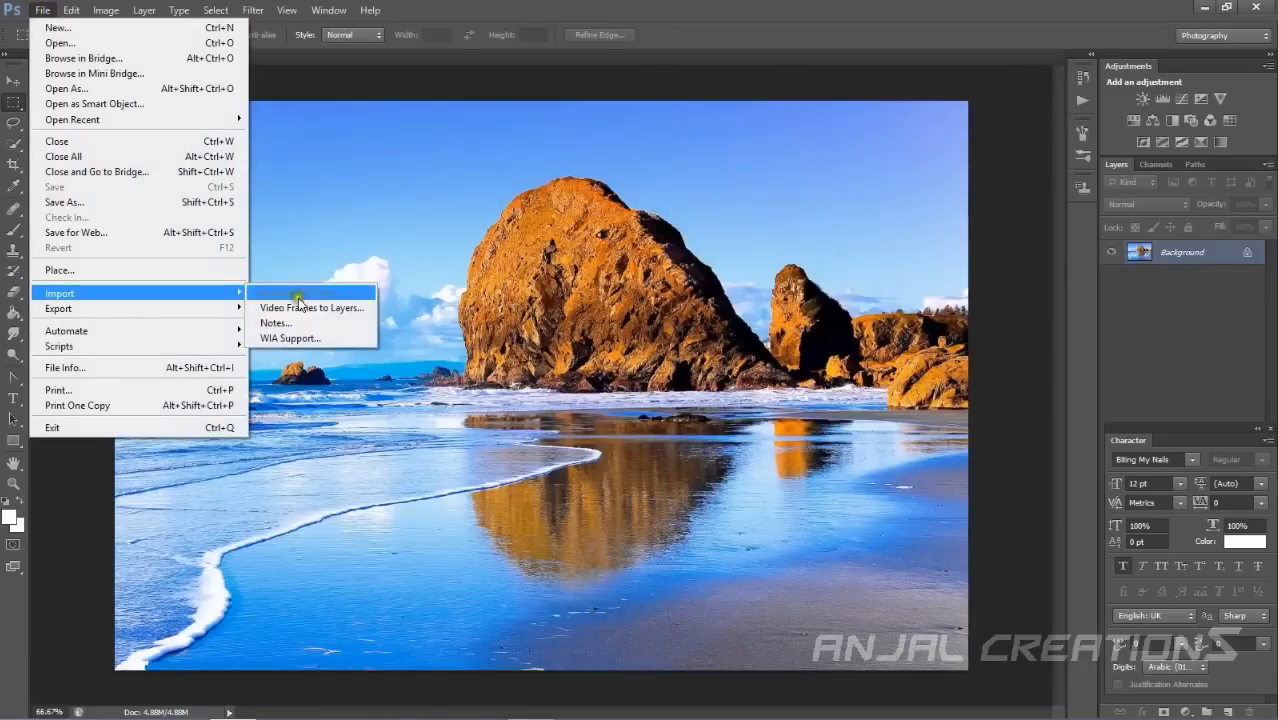
pyautogui.click(994, 91)
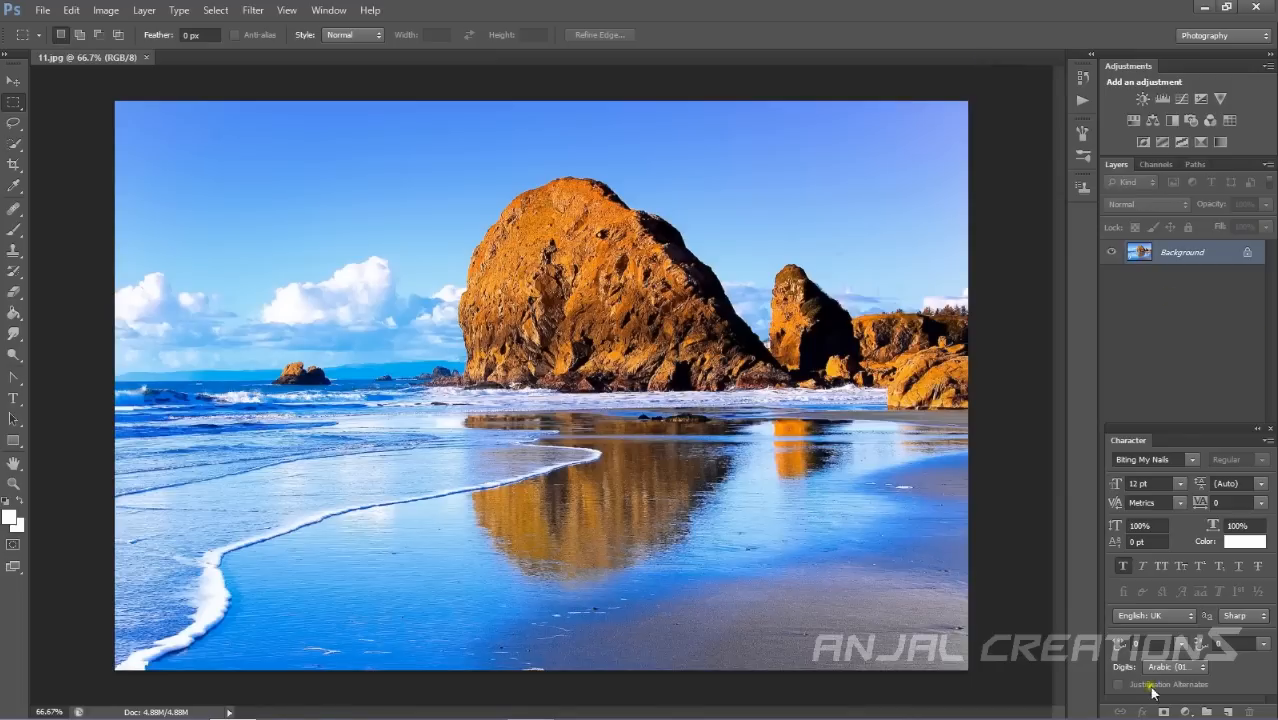
# Unlock the Background layer into Layer 0 and drag it around the canvas with the Move tool.
pyautogui.click(13, 80)
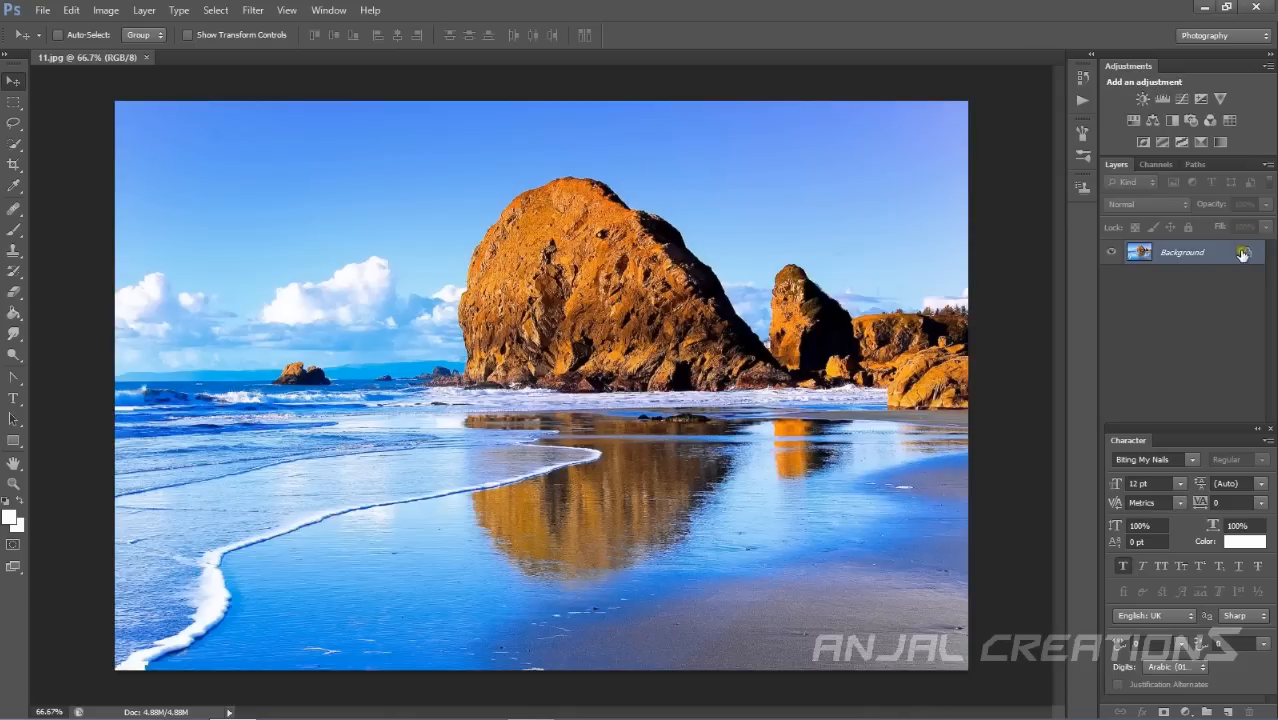
pyautogui.moveTo(1211, 428); pyautogui.dragTo(1211, 318)
pyautogui.moveTo(1246, 254); pyautogui.dragTo(1249, 712)
pyautogui.moveTo(308, 283); pyautogui.dragTo(425, 217)
pyautogui.moveTo(540, 258); pyautogui.dragTo(465, 210)
pyautogui.moveTo(829, 268)
pyautogui.mouseDown()
pyautogui.moveTo(807, 282)
pyautogui.moveTo(829, 268)
pyautogui.mouseUp()
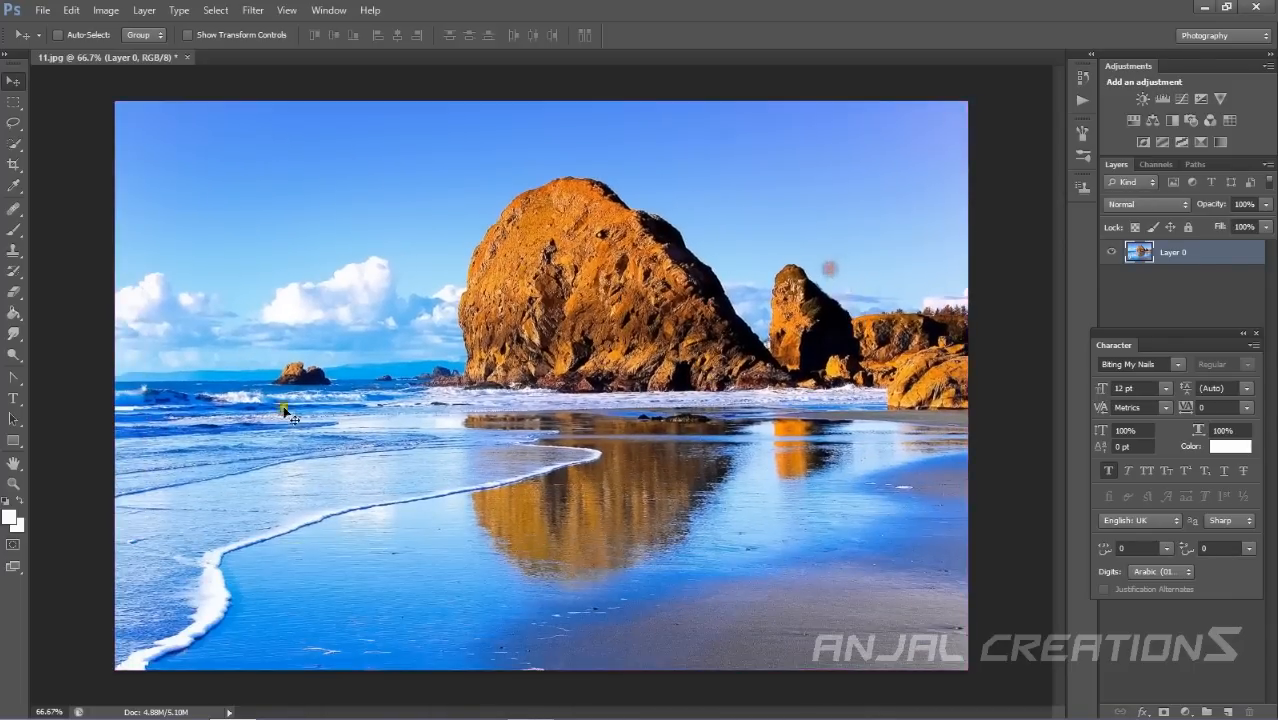
pyautogui.moveTo(431, 338)
pyautogui.mouseDown()
pyautogui.moveTo(556, 337)
pyautogui.moveTo(432, 335)
pyautogui.mouseUp()
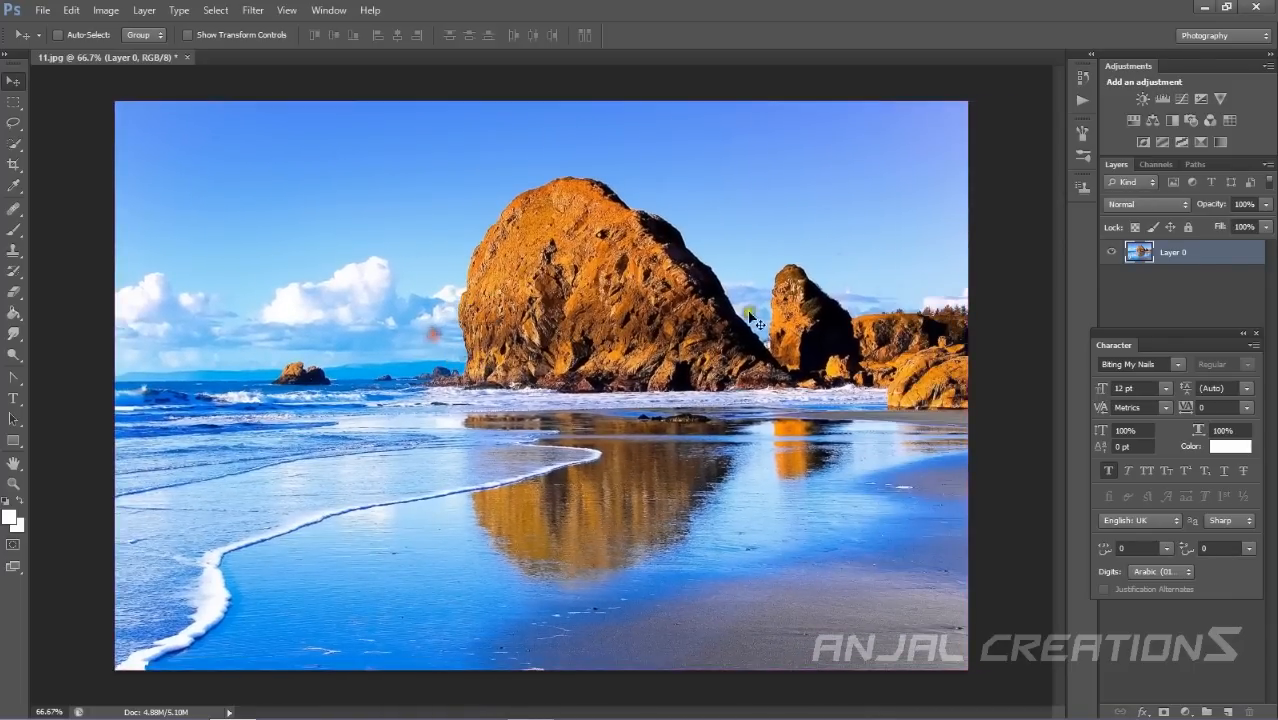
# Lock all on Layer 0 and attempt to move it on the canvas.
pyautogui.click(1188, 227)
pyautogui.moveTo(848, 312); pyautogui.dragTo(843, 328)
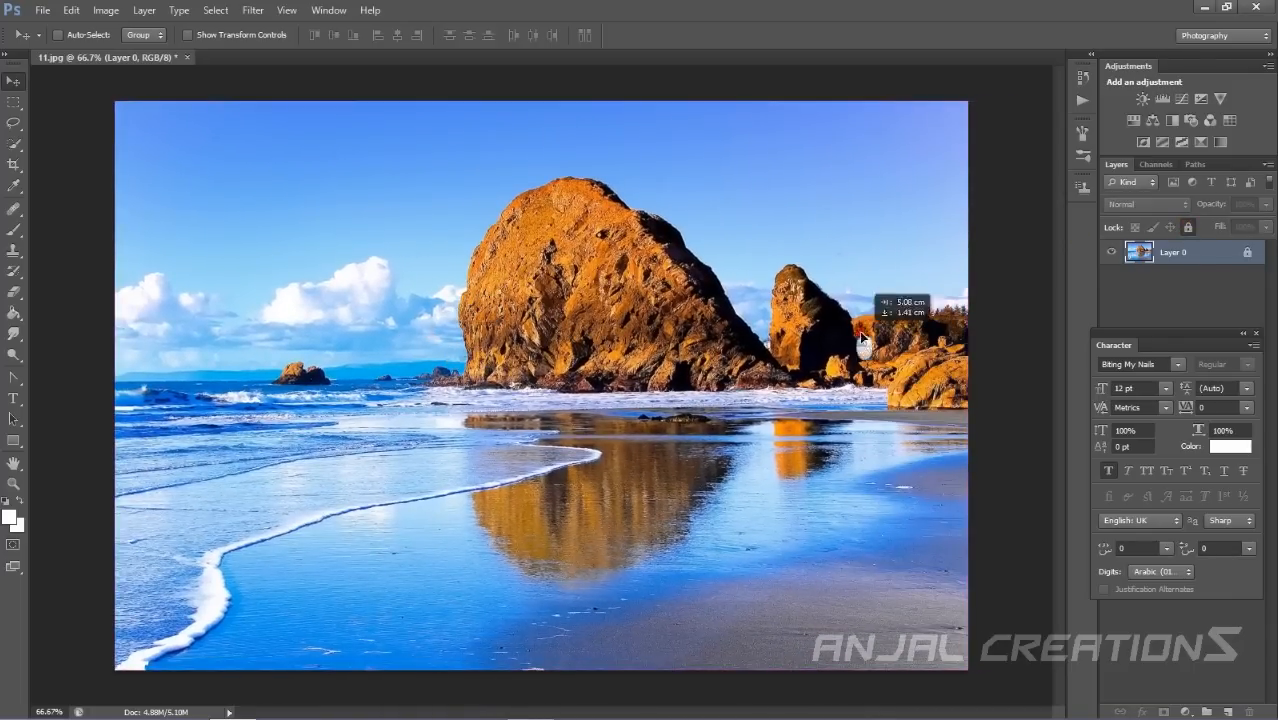
pyautogui.click(665, 286)
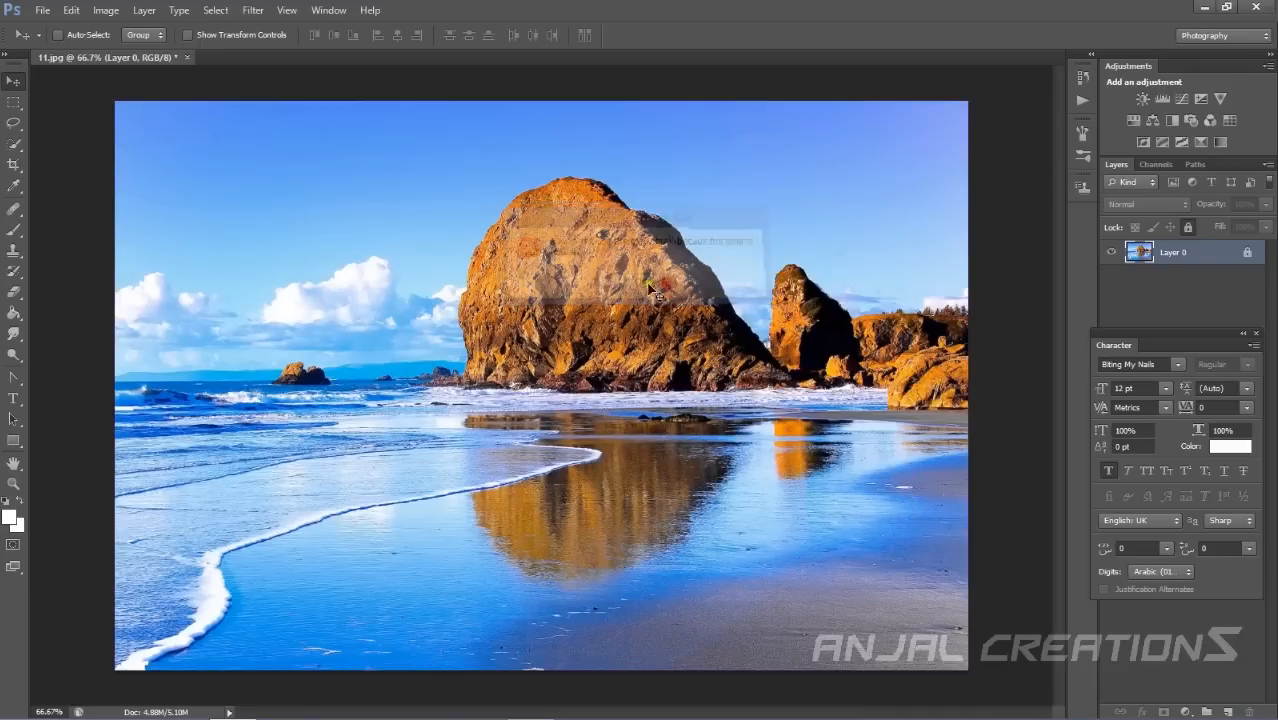
# Place a Ronaldo photo from the CR7 folder into the beach image.
pyautogui.click(45, 9)
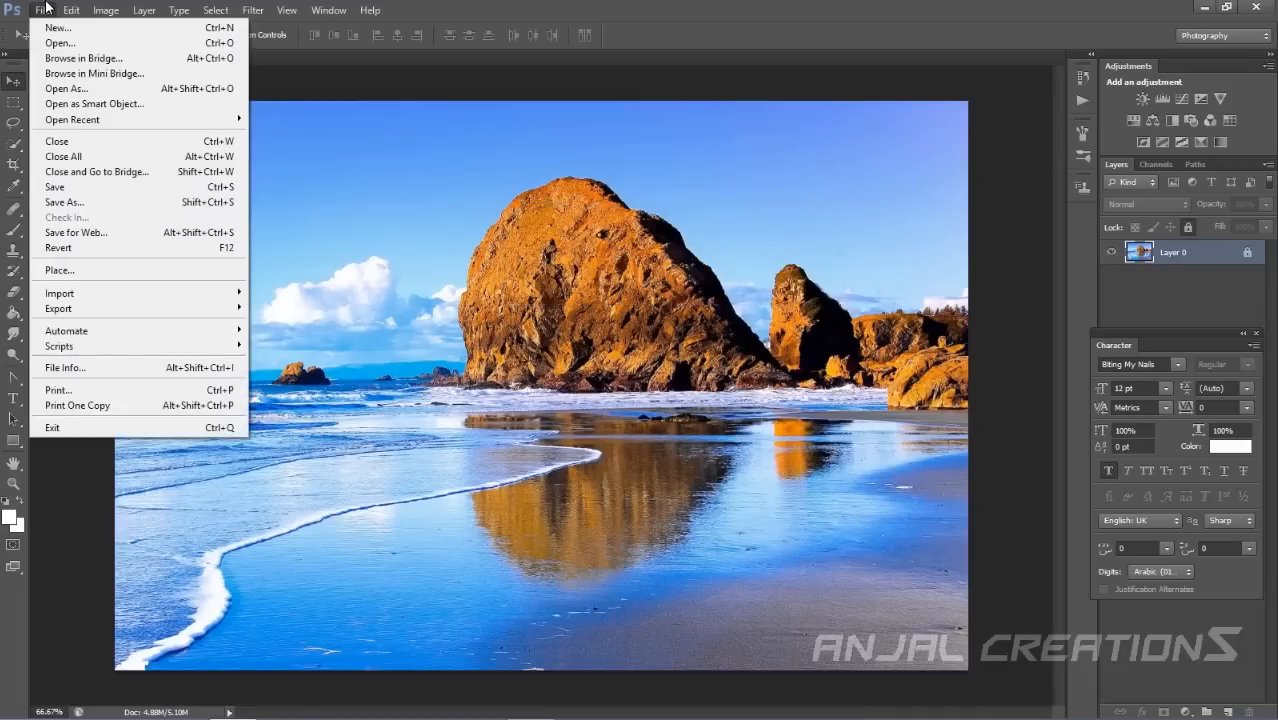
pyautogui.click(80, 273)
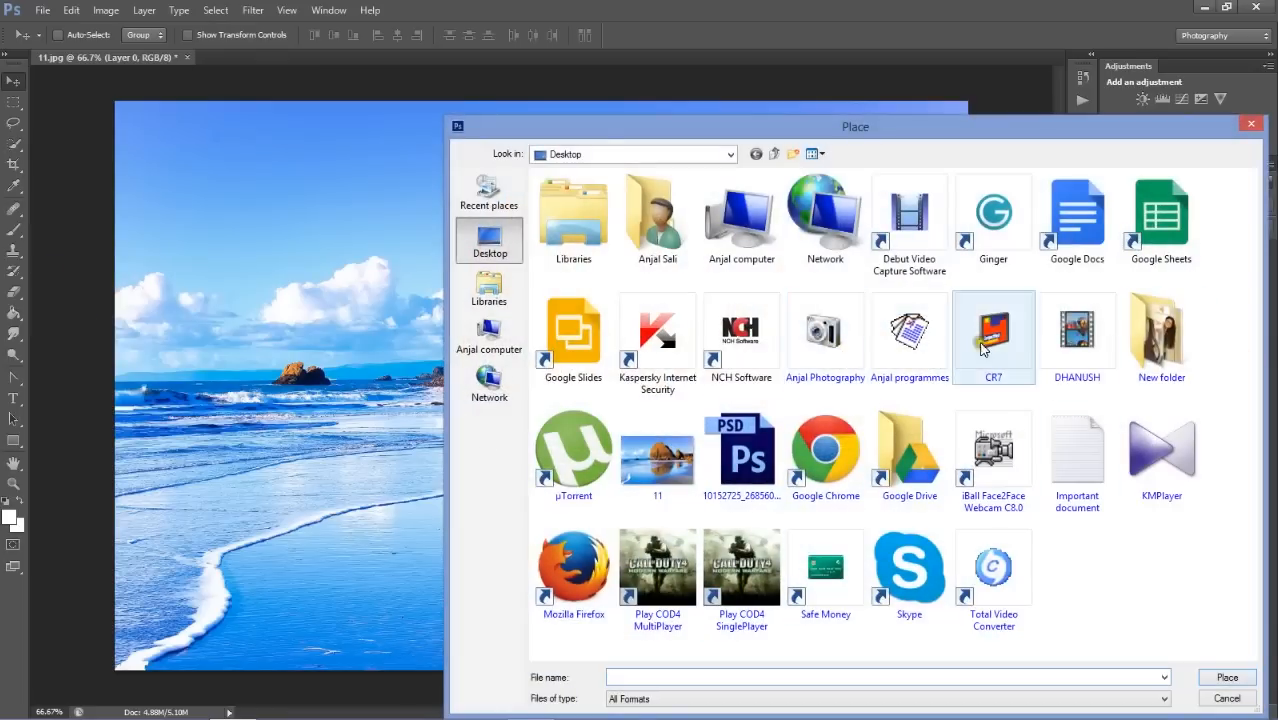
pyautogui.doubleClick(983, 347)
pyautogui.click(646, 328)
pyautogui.doubleClick(648, 332)
# Move and shrink the placed photo, and discard the placement.
pyautogui.moveTo(540, 262); pyautogui.dragTo(604, 275)
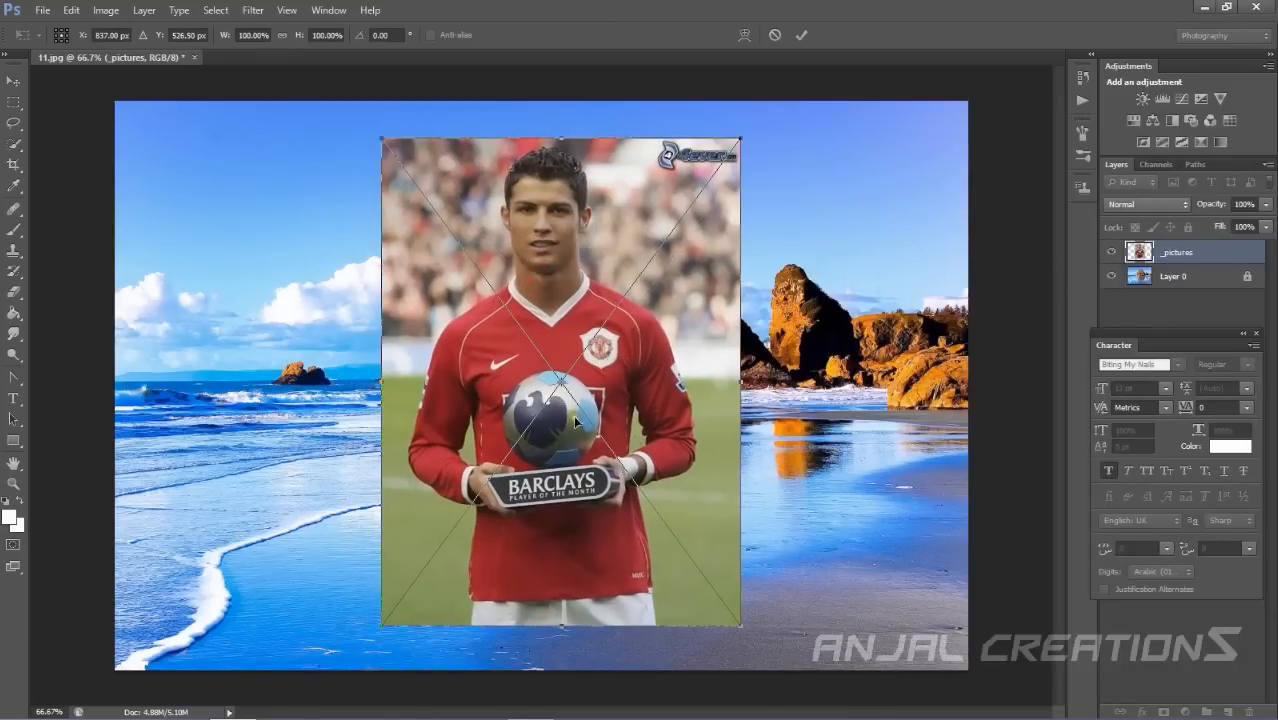
pyautogui.moveTo(561, 382); pyautogui.dragTo(622, 400)
pyautogui.moveTo(742, 136); pyautogui.dragTo(729, 187)
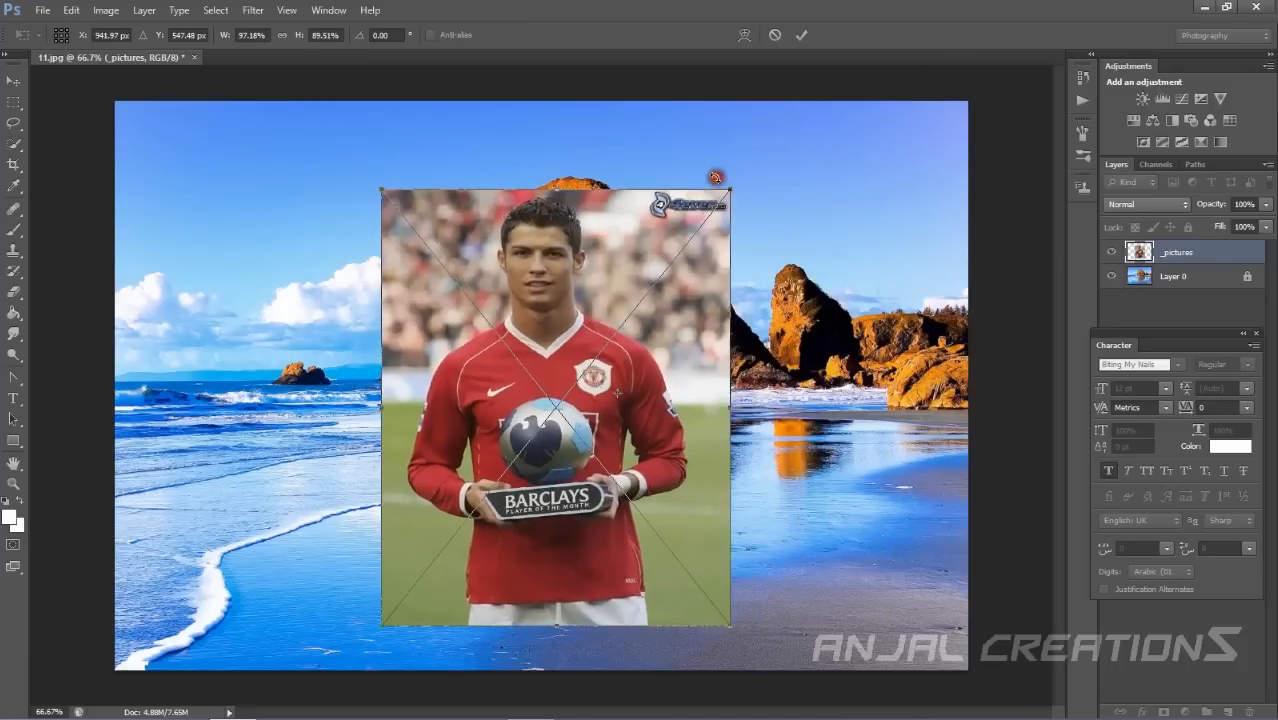
pyautogui.click(13, 75)
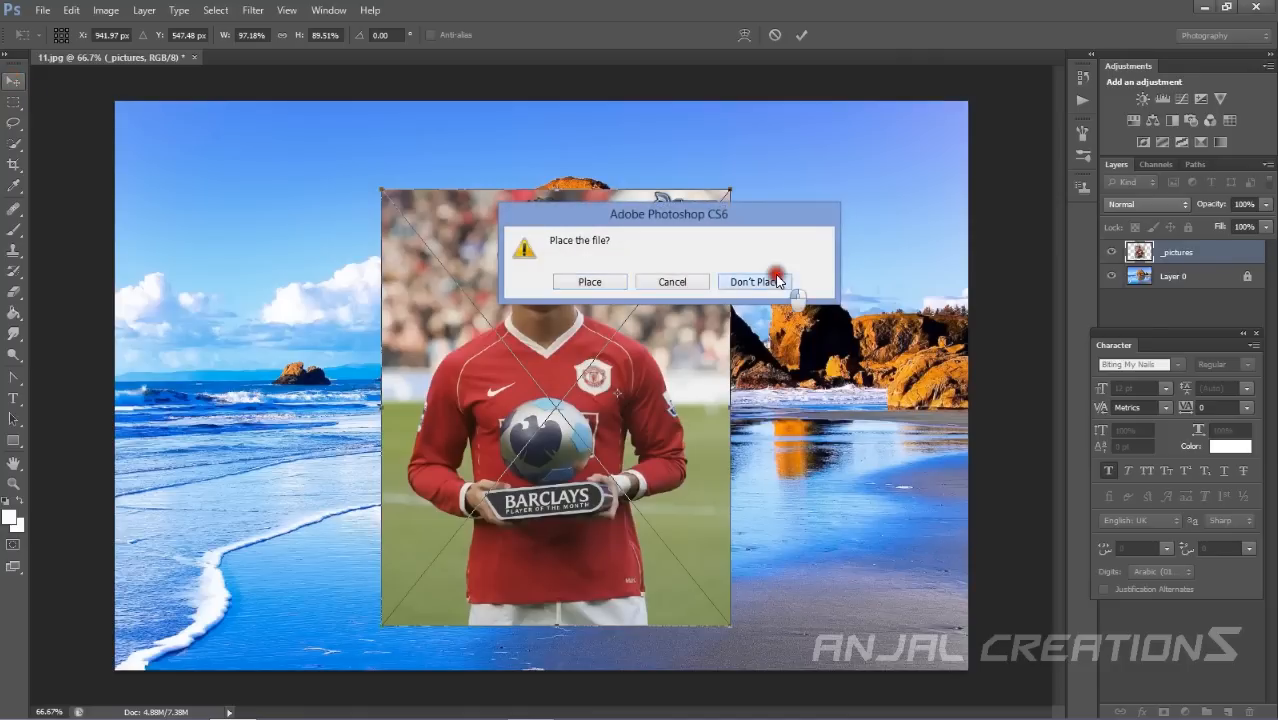
pyautogui.click(777, 281)
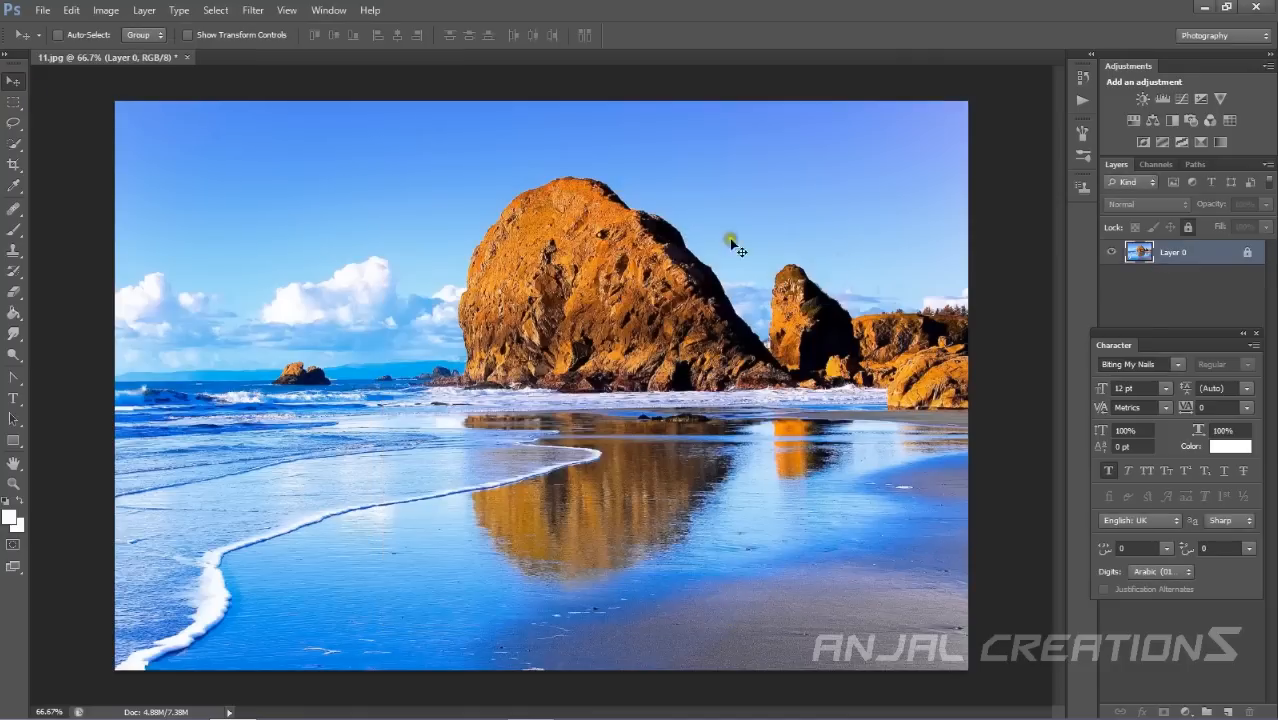
# Draw rectangular marquee selections, ending with one around the smaller rock and its reflection.
pyautogui.click(14, 102)
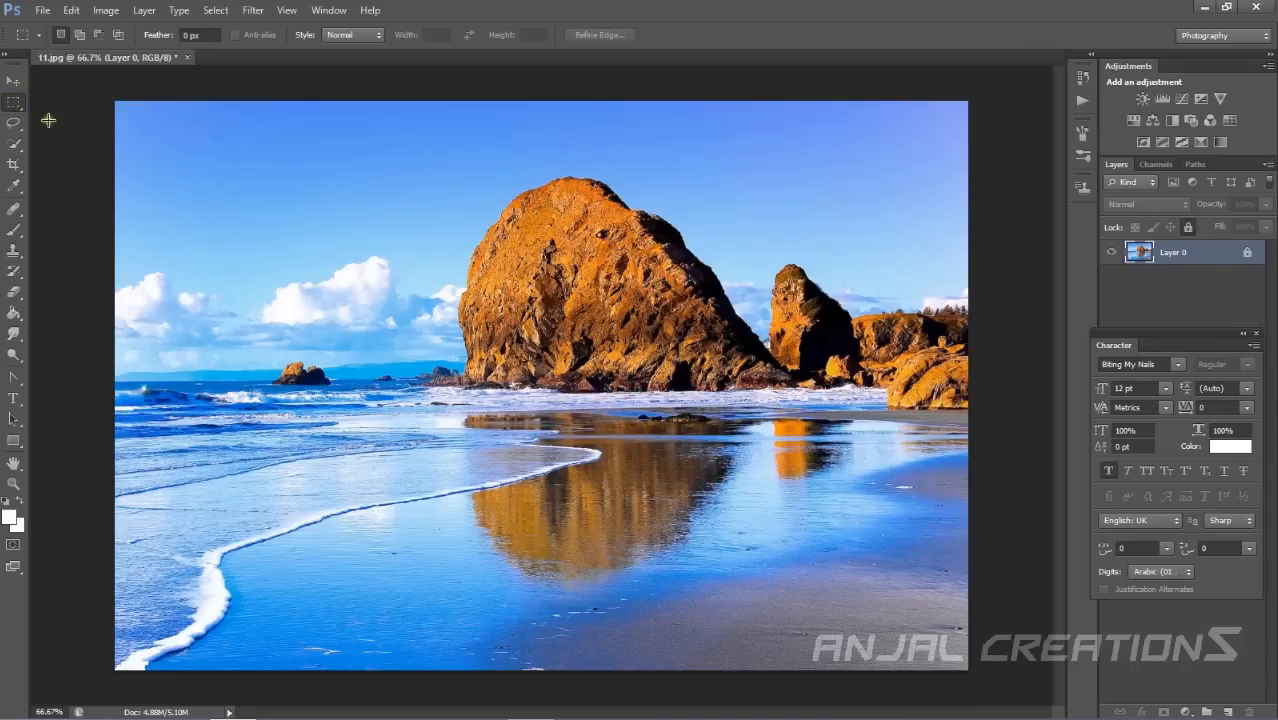
pyautogui.moveTo(327, 207); pyautogui.dragTo(782, 536)
pyautogui.moveTo(208, 171); pyautogui.dragTo(485, 543)
pyautogui.moveTo(850, 238); pyautogui.dragTo(582, 528)
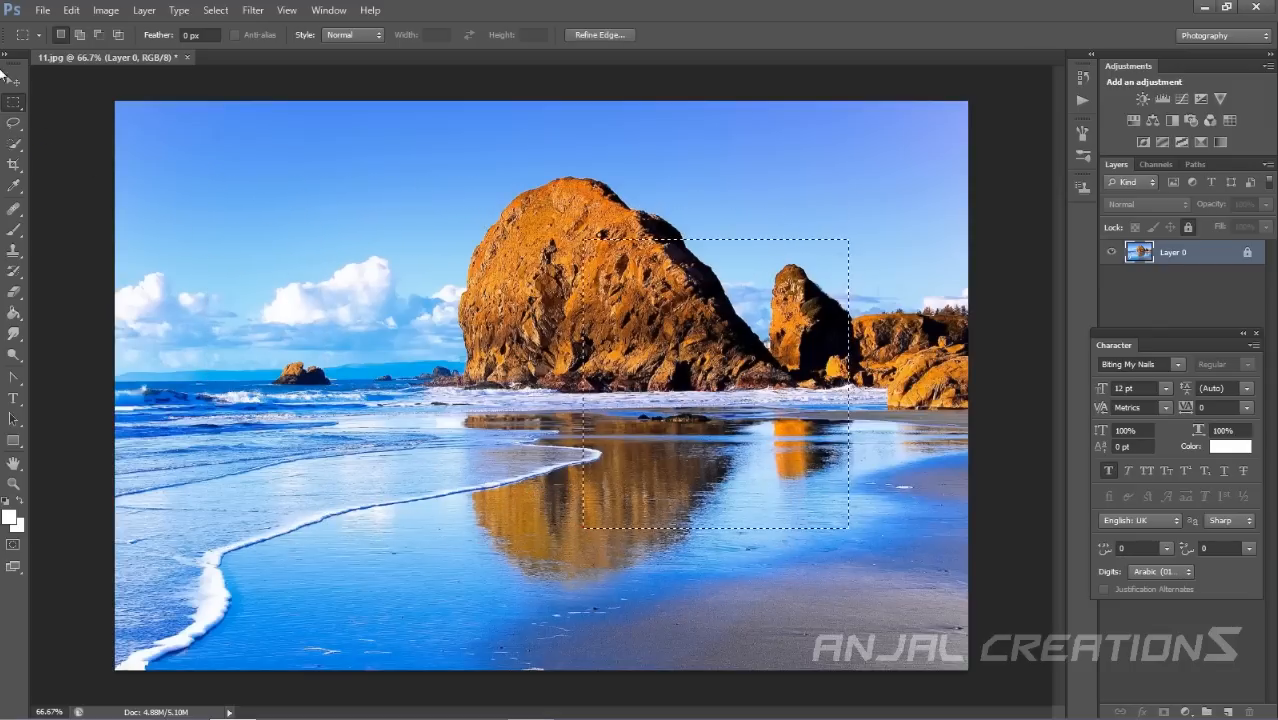
# Draw elliptical marquee selections, ending with a tall ellipse around the small rock on the left.
pyautogui.rightClick(13, 103)
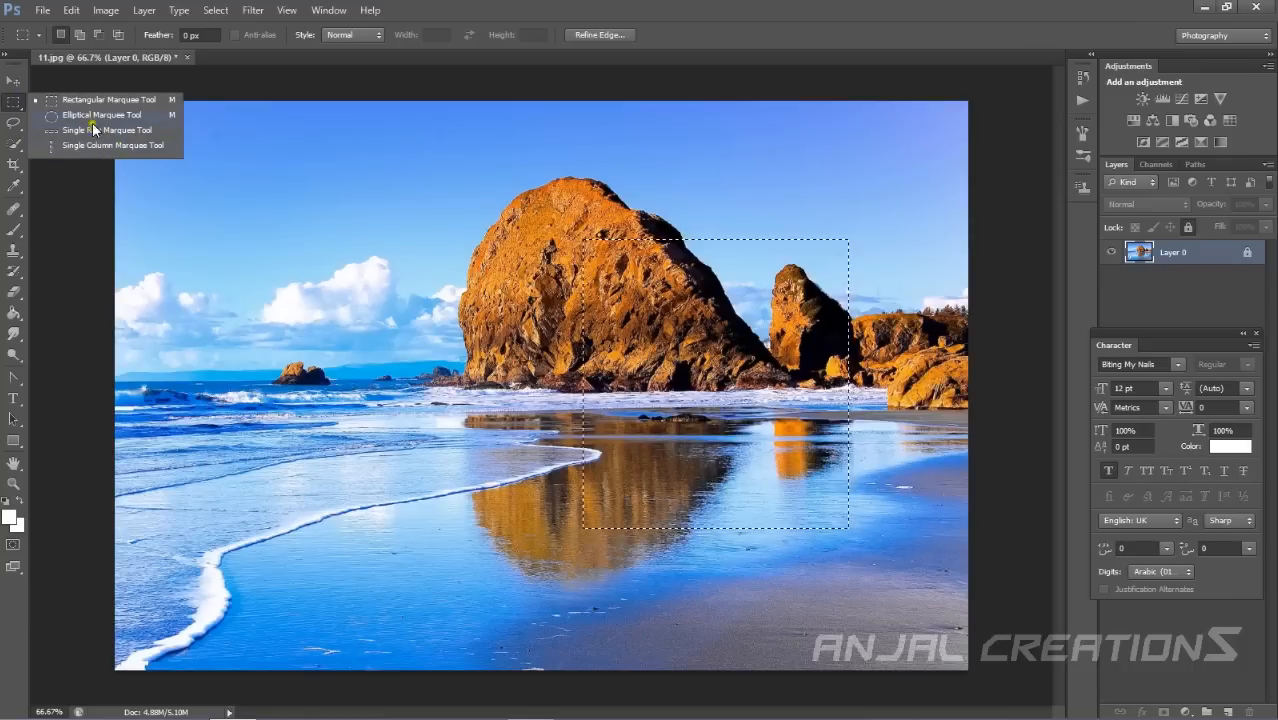
pyautogui.click(108, 120)
pyautogui.moveTo(405, 254); pyautogui.dragTo(688, 586)
pyautogui.moveTo(342, 282); pyautogui.dragTo(279, 503)
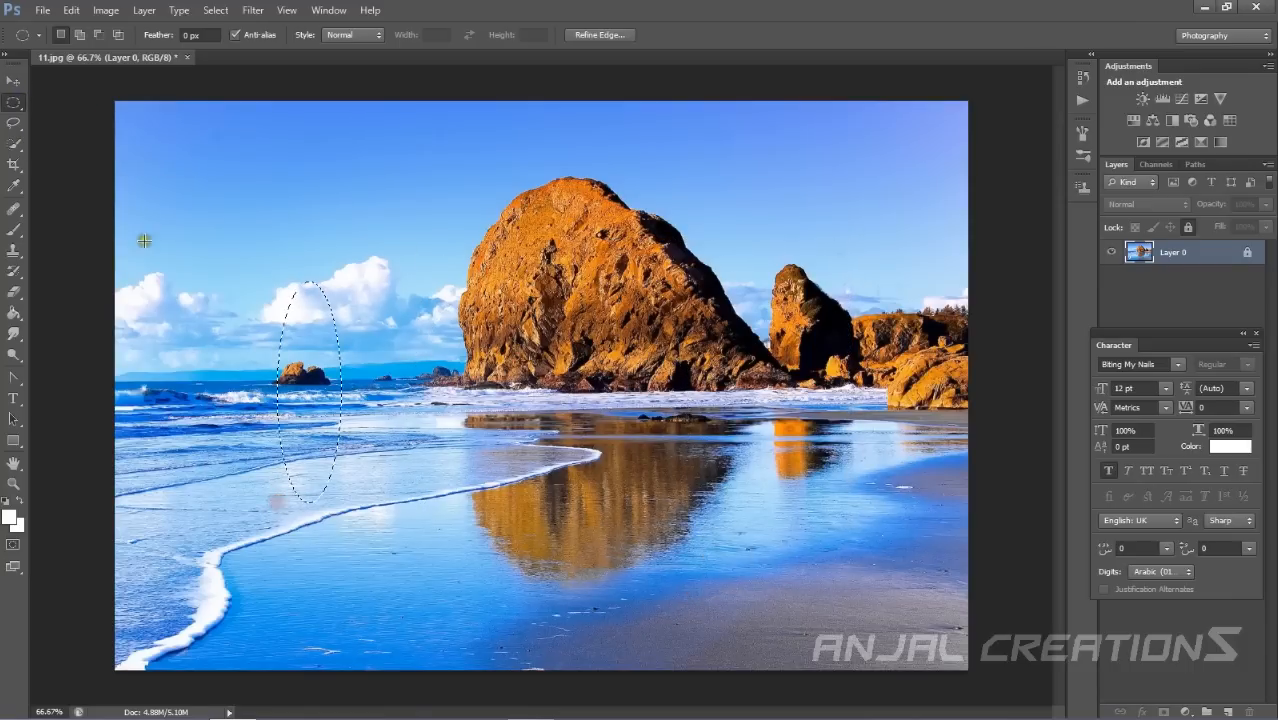
# Switch to the Lasso tool and deselect the ellipse.
pyautogui.click(13, 125)
pyautogui.rightClick(13, 127)
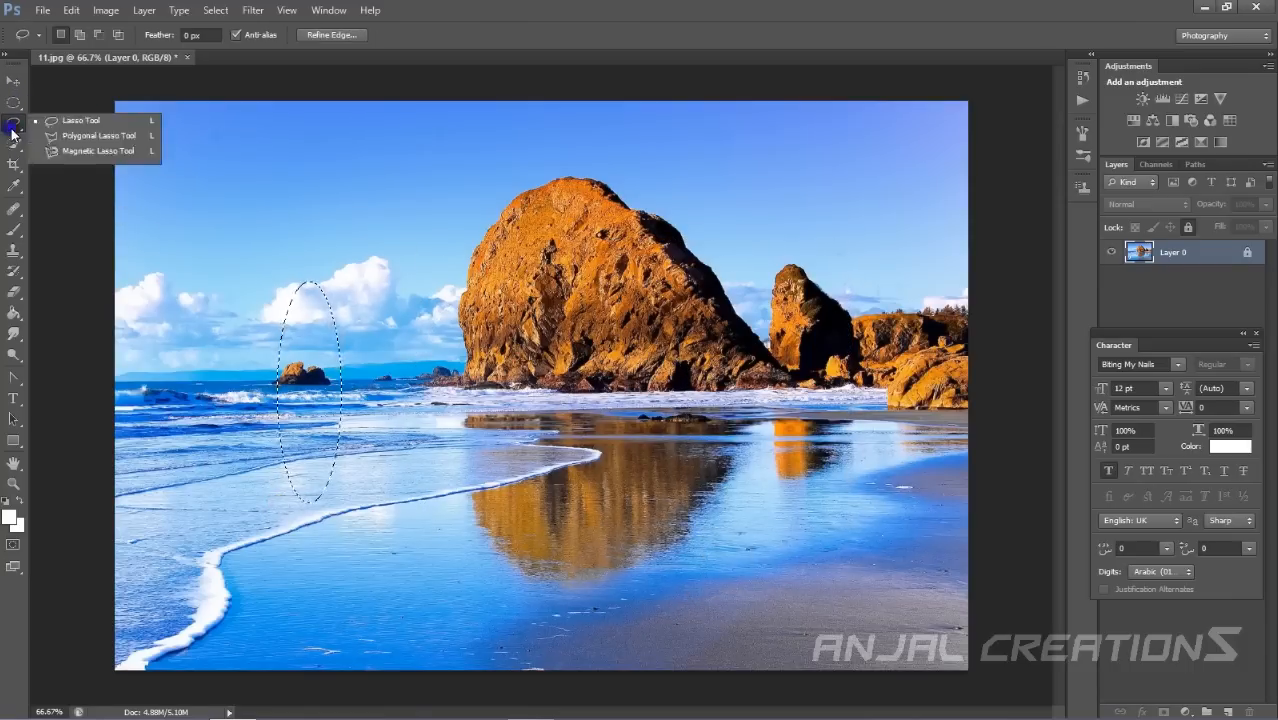
pyautogui.click(15, 128)
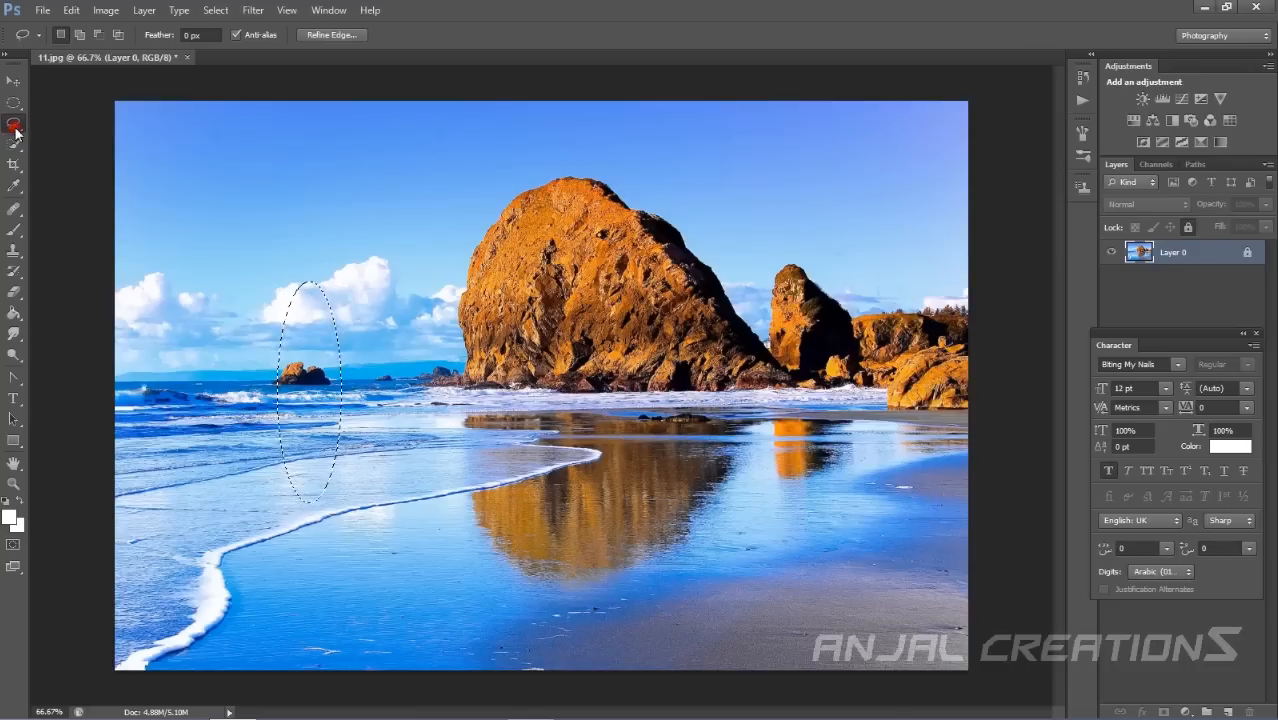
pyautogui.click(184, 231)
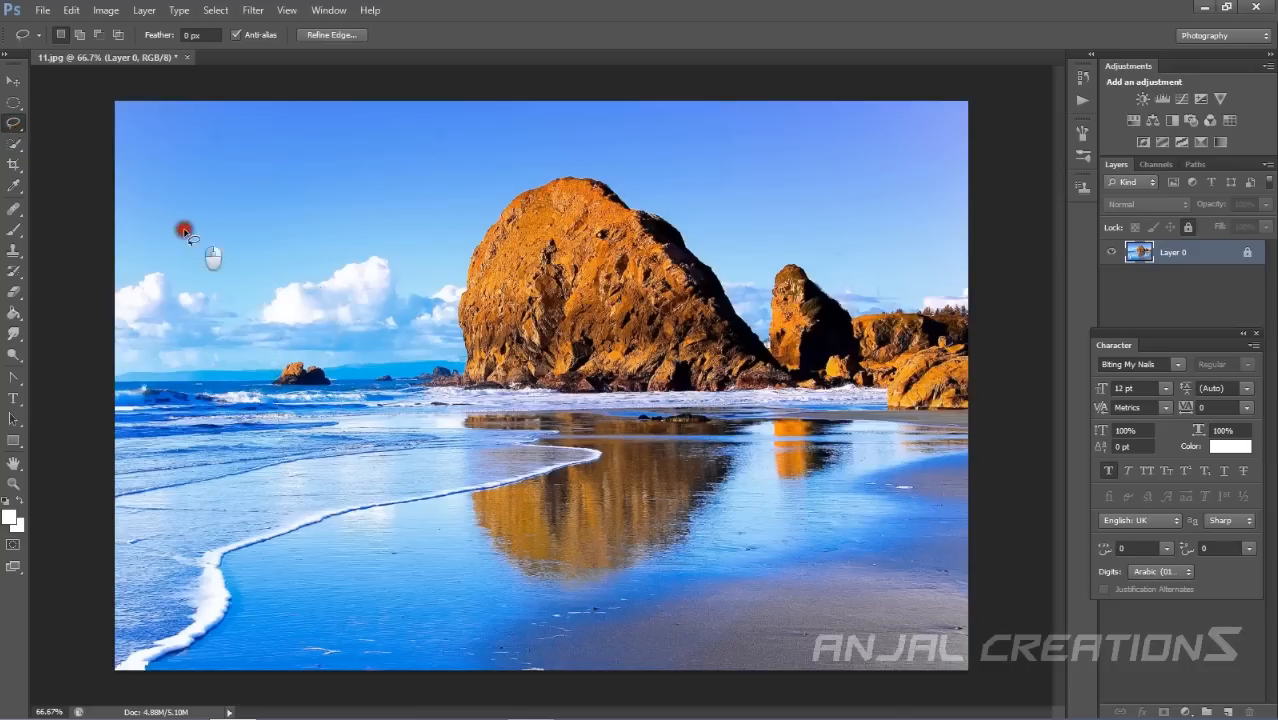
# Select a polygon around the large rock and its reflection with the Polygonal Lasso Tool.
pyautogui.rightClick(14, 127)
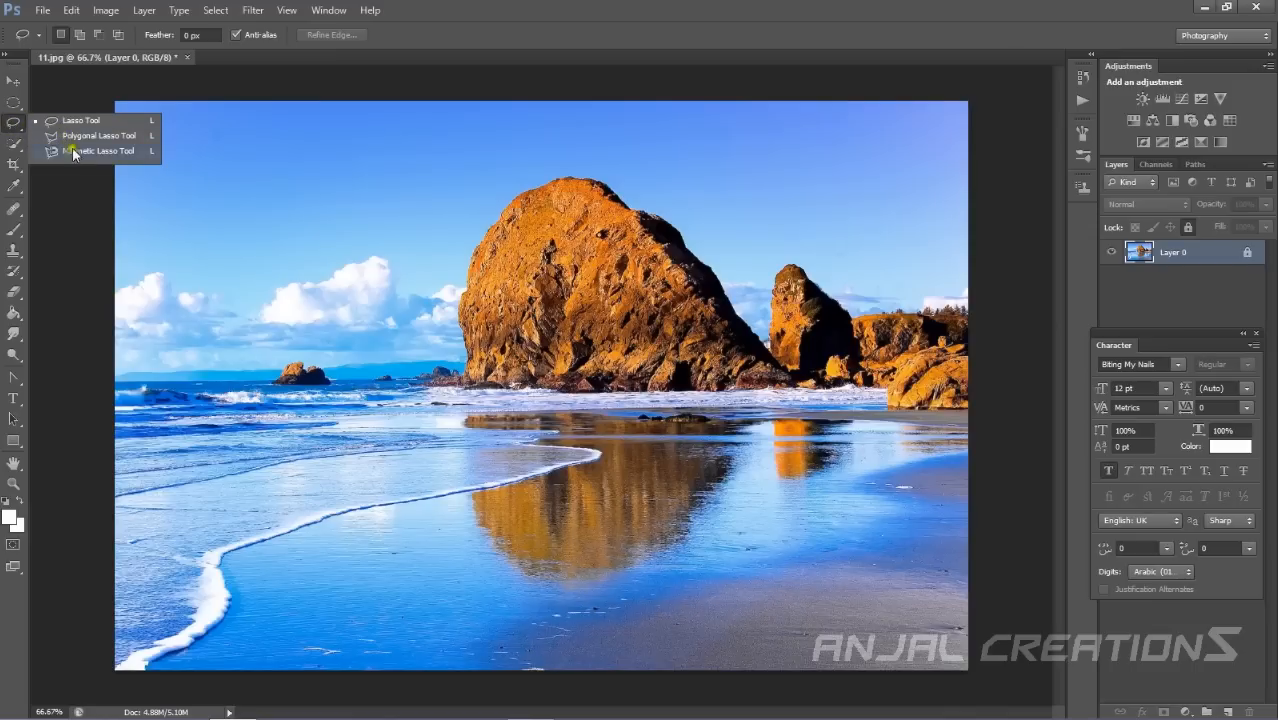
pyautogui.moveTo(312, 248)
pyautogui.mouseDown()
pyautogui.moveTo(728, 592)
pyautogui.moveTo(376, 408)
pyautogui.moveTo(245, 181)
pyautogui.moveTo(306, 249)
pyautogui.mouseUp()
pyautogui.moveTo(862, 270)
pyautogui.mouseDown()
pyautogui.moveTo(737, 260)
pyautogui.moveTo(748, 285)
pyautogui.moveTo(807, 180)
pyautogui.moveTo(853, 265)
pyautogui.mouseUp()
pyautogui.moveTo(387, 163)
pyautogui.mouseDown()
pyautogui.moveTo(277, 243)
pyautogui.moveTo(514, 456)
pyautogui.moveTo(456, 177)
pyautogui.moveTo(384, 155)
pyautogui.mouseUp()
pyautogui.click(31, 129)
pyautogui.rightClick(6, 121)
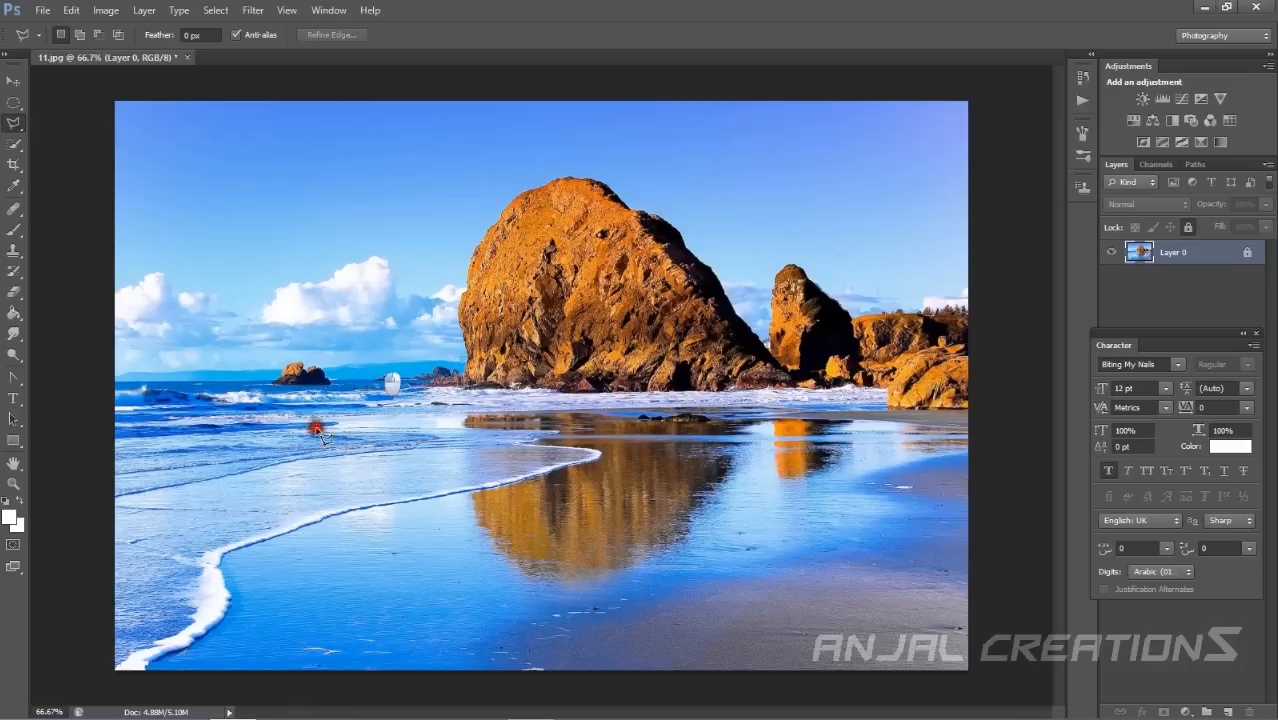
pyautogui.click(541, 337)
pyautogui.click(436, 346)
pyautogui.click(359, 213)
pyautogui.click(540, 150)
pyautogui.click(690, 213)
pyautogui.click(644, 345)
pyautogui.click(511, 511)
pyautogui.click(467, 496)
pyautogui.click(400, 448)
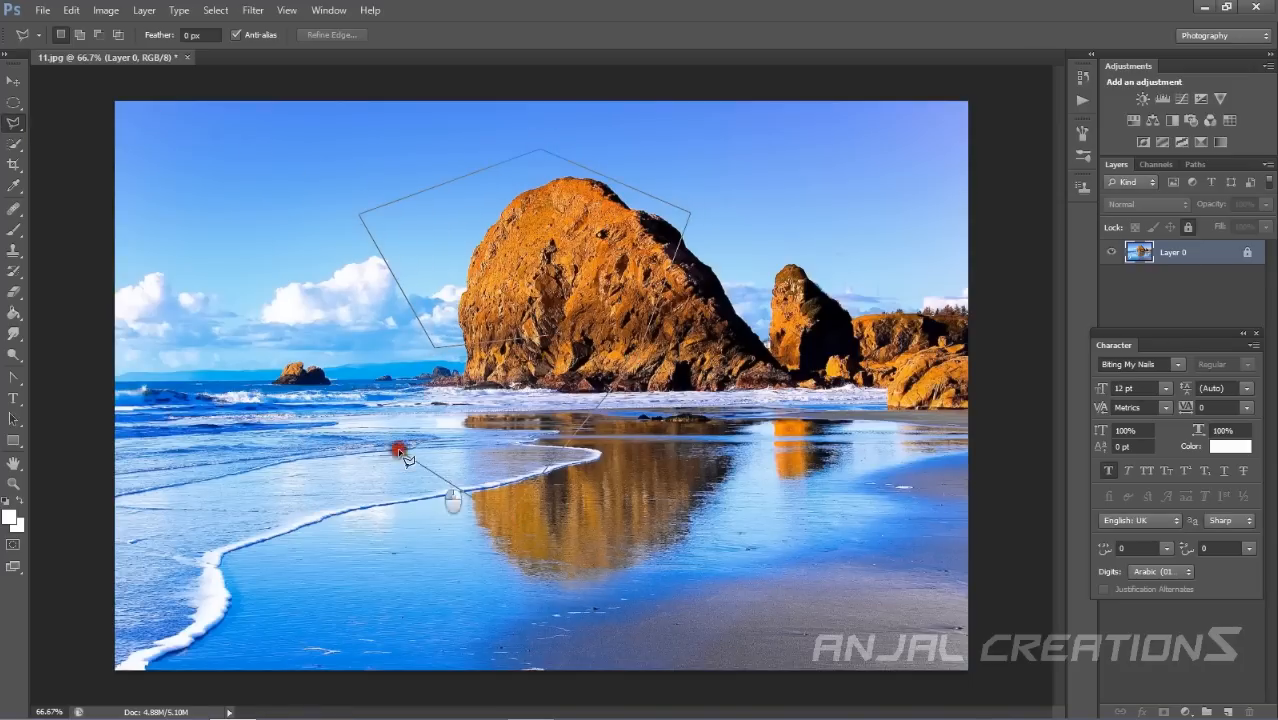
pyautogui.click(465, 395)
pyautogui.doubleClick(553, 340)
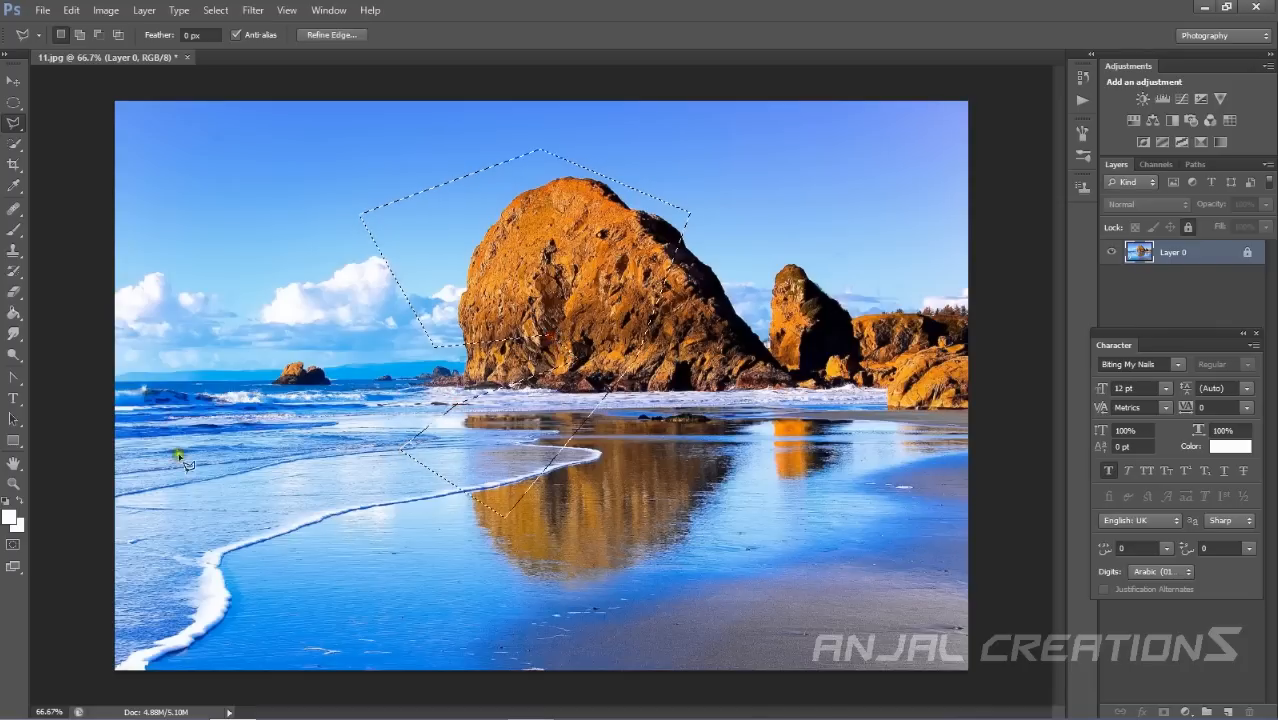
# Try tracing a selection with the Magnetic Lasso Tool, then cancel the traced path.
pyautogui.rightClick(16, 124)
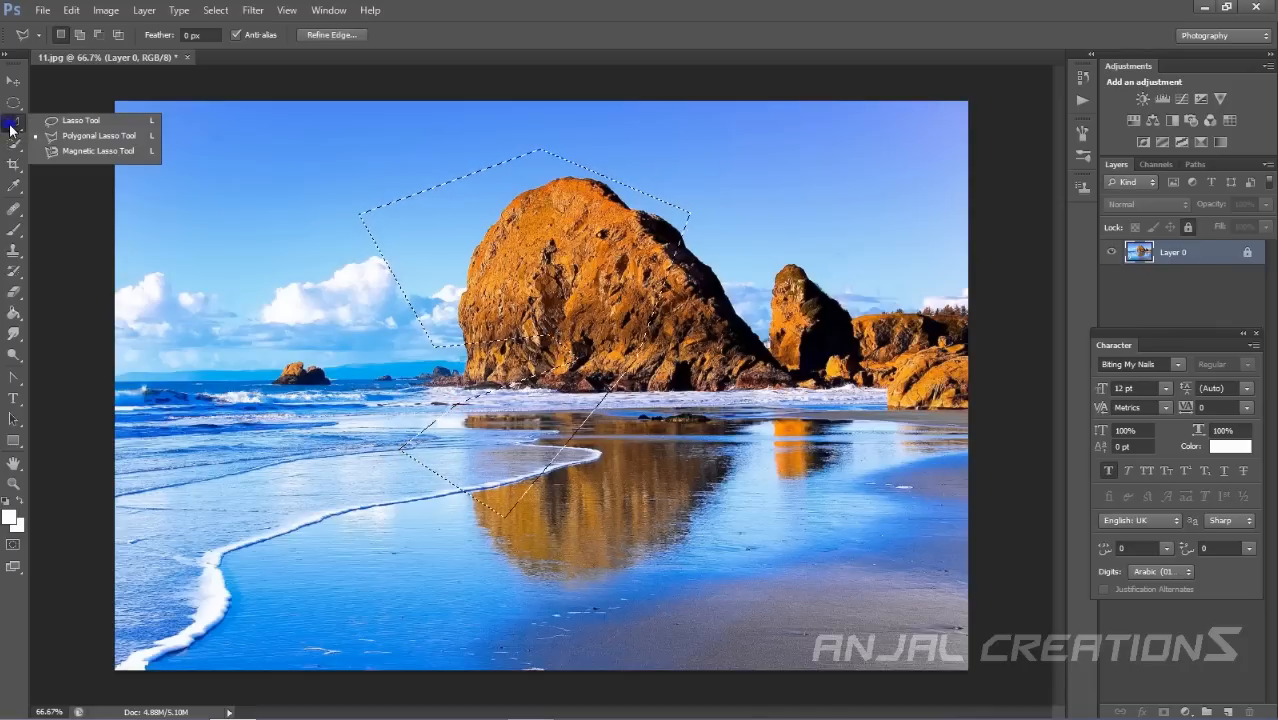
pyautogui.click(121, 155)
pyautogui.click(205, 272)
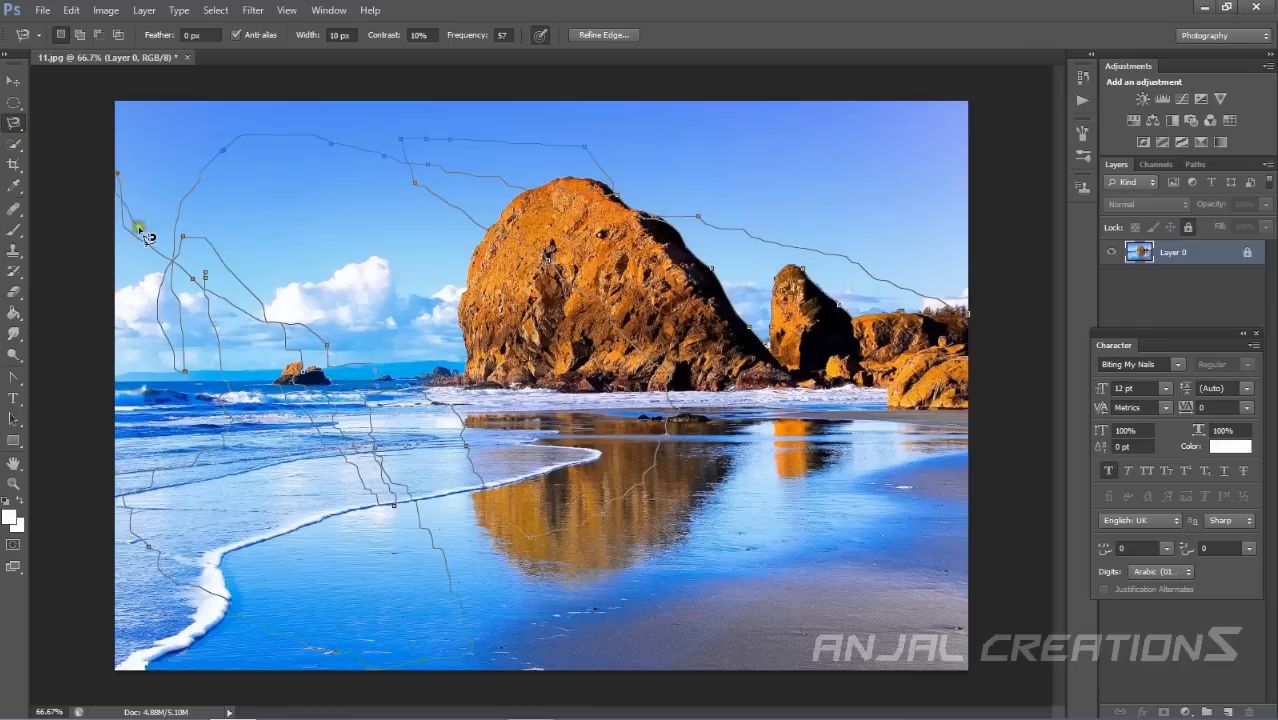
pyautogui.click(48, 124)
pyautogui.click(8, 116)
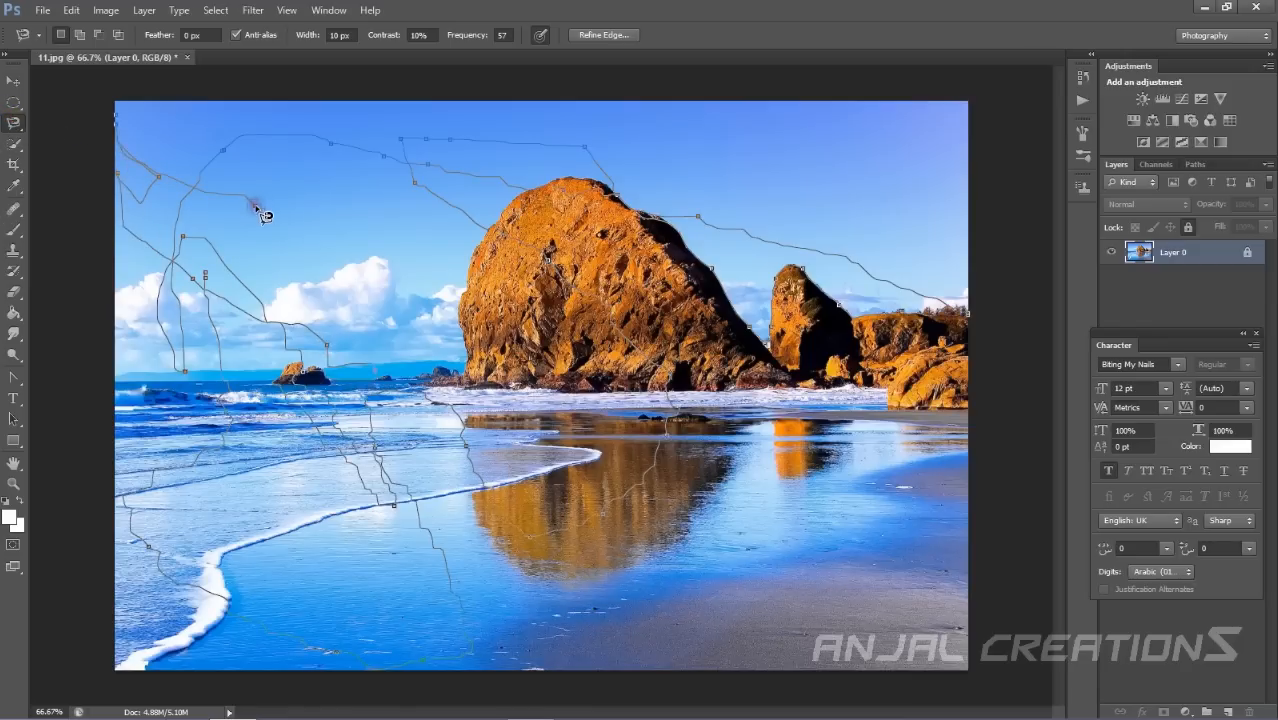
pyautogui.press('Escape')
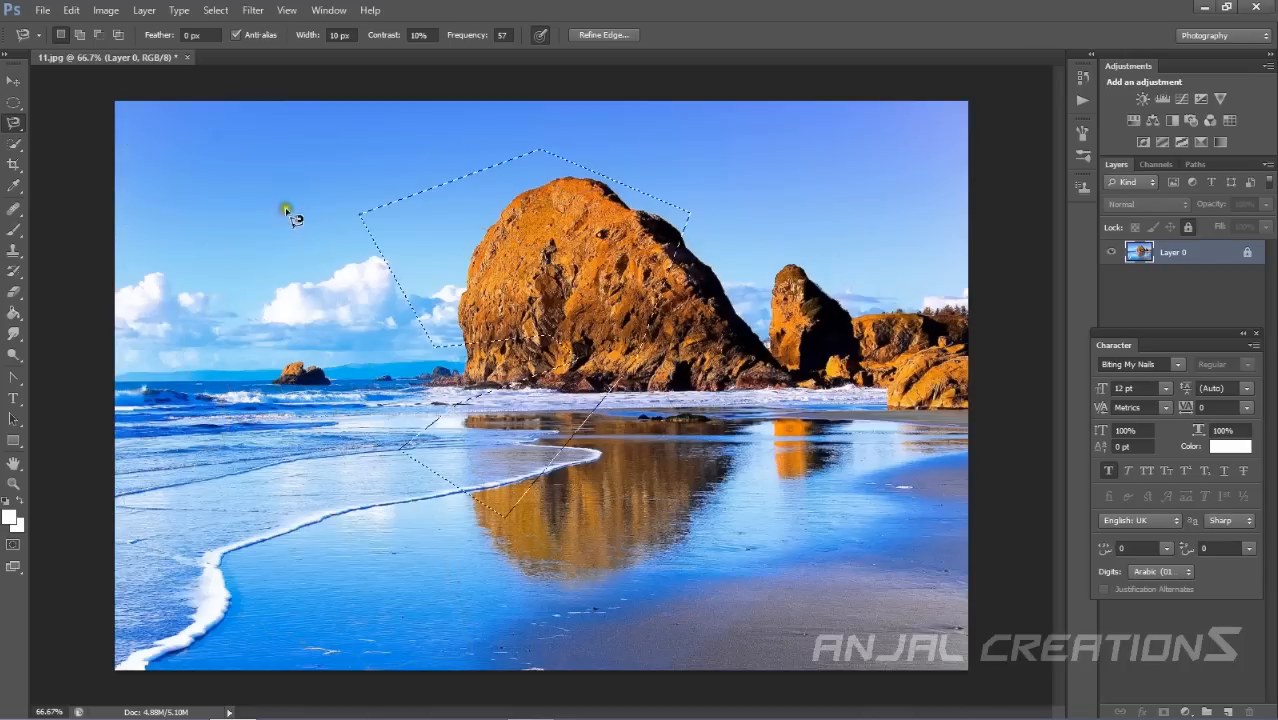
# Deselect, switch to the Quick Selection Tool, and drag across the sky and beach to select them.
pyautogui.rightClick(19, 129)
pyautogui.click(51, 124)
pyautogui.click(69, 146)
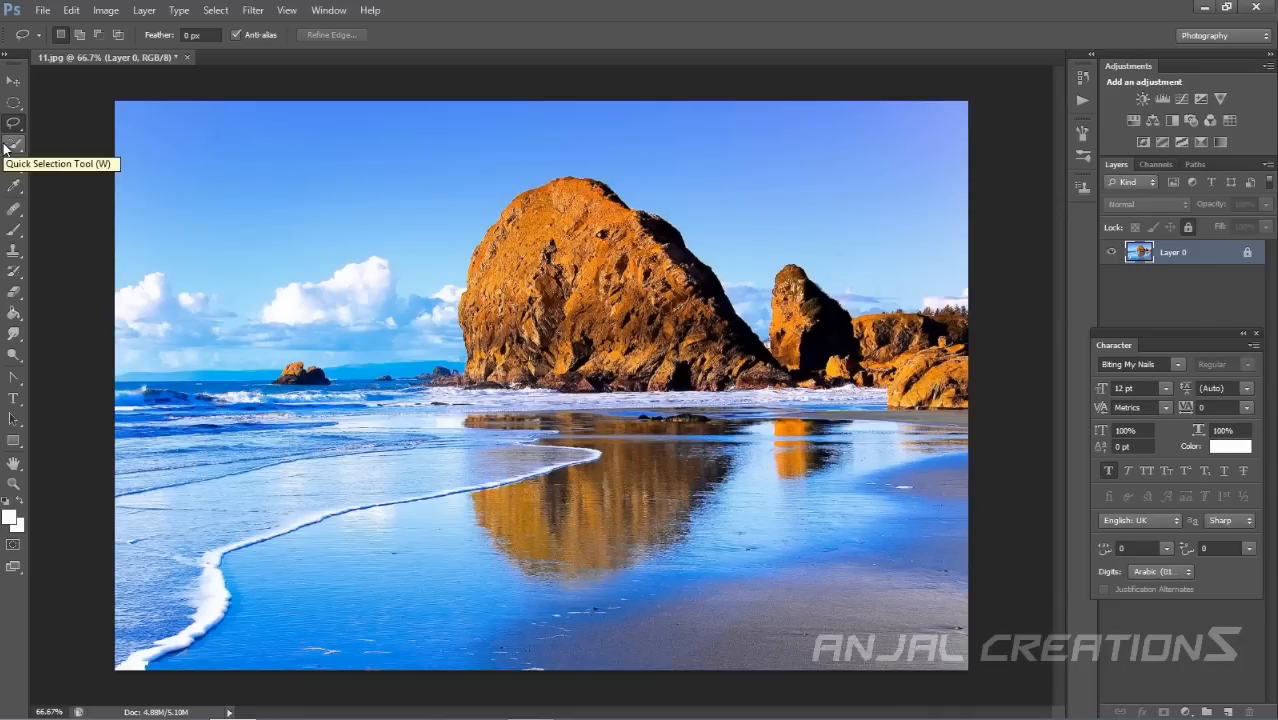
pyautogui.click(5, 145)
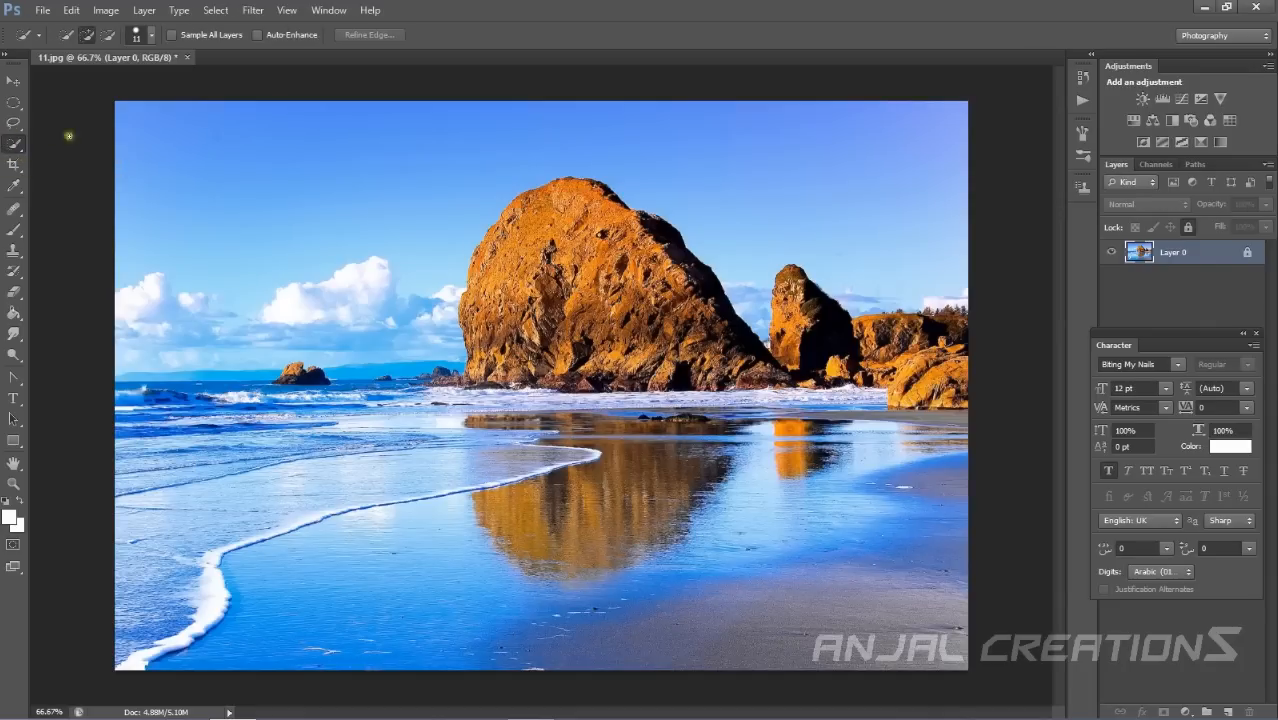
pyautogui.moveTo(161, 149)
pyautogui.mouseDown()
pyautogui.moveTo(205, 423)
pyautogui.moveTo(235, 468)
pyautogui.moveTo(216, 399)
pyautogui.moveTo(233, 327)
pyautogui.moveTo(361, 480)
pyautogui.moveTo(351, 623)
pyautogui.moveTo(268, 579)
pyautogui.moveTo(466, 521)
pyautogui.moveTo(623, 555)
pyautogui.moveTo(951, 540)
pyautogui.moveTo(905, 542)
pyautogui.moveTo(465, 379)
pyautogui.moveTo(586, 421)
pyautogui.moveTo(765, 443)
pyautogui.moveTo(943, 426)
pyautogui.moveTo(692, 405)
pyautogui.moveTo(830, 423)
pyautogui.mouseUp()
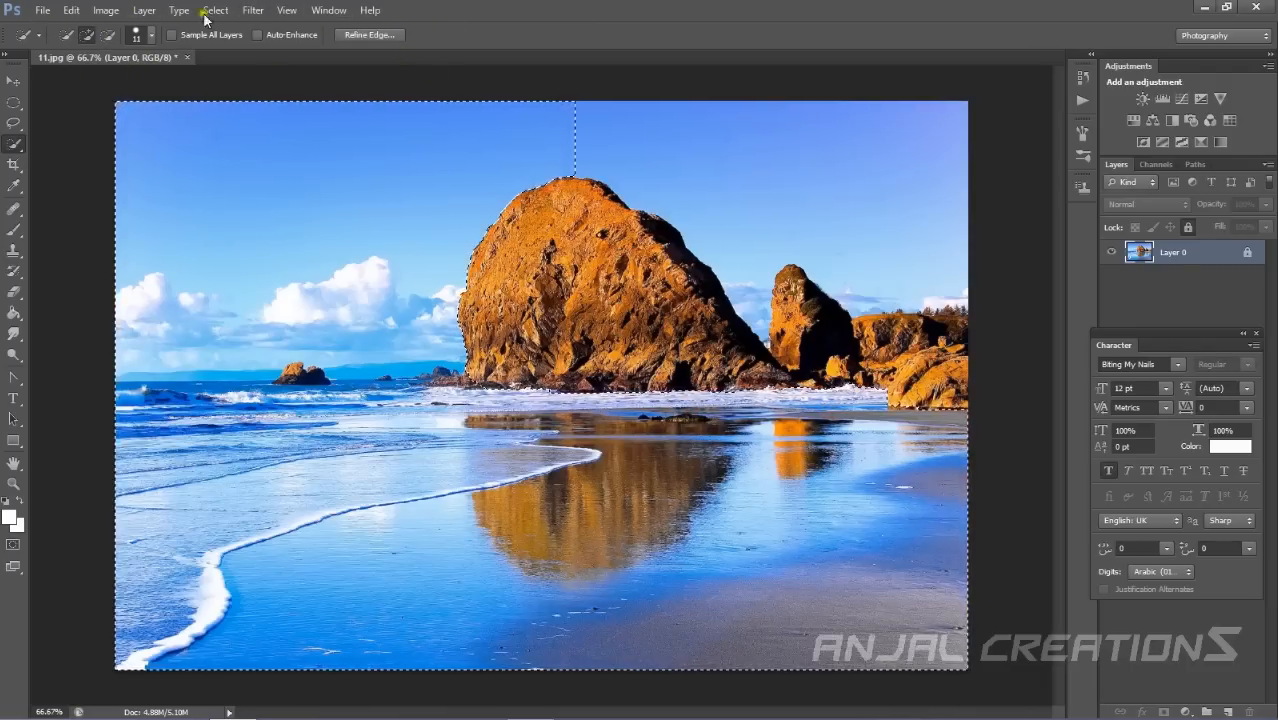
# Open the Quick Selection brush options and adjust the brush size slider.
pyautogui.click(152, 34)
pyautogui.click(153, 33)
pyautogui.click(153, 33)
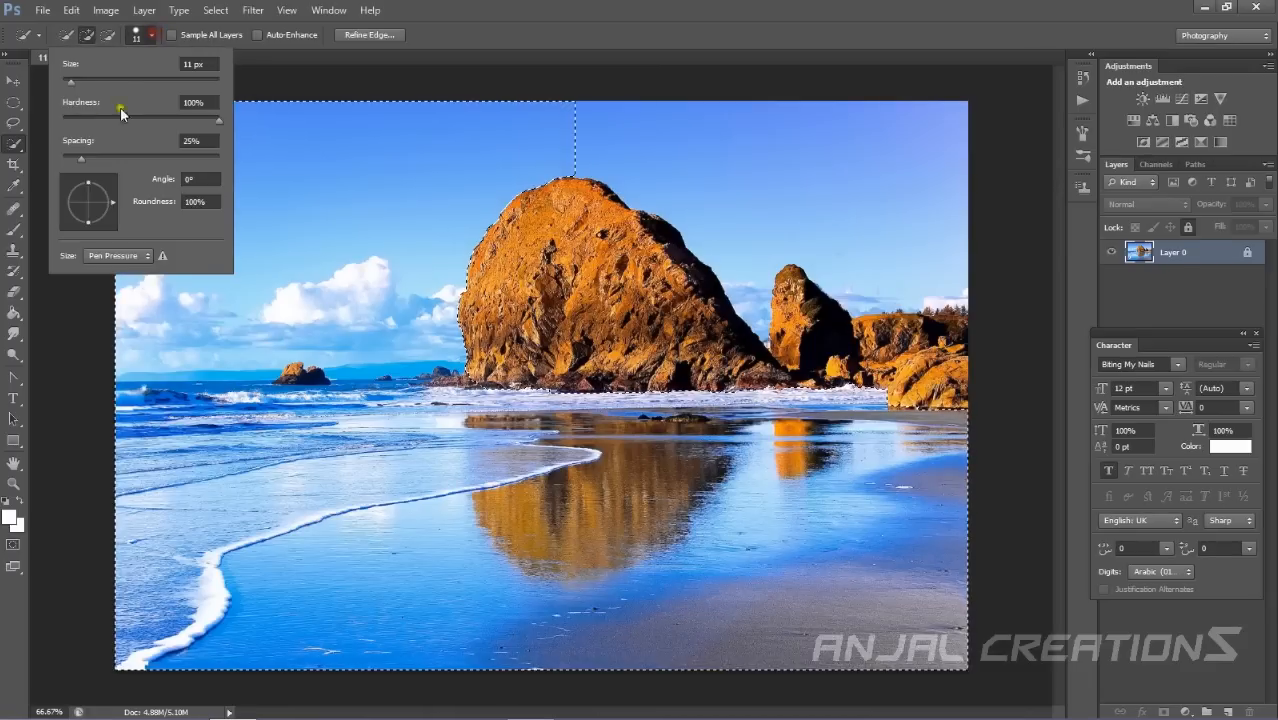
pyautogui.moveTo(76, 86)
pyautogui.mouseDown()
pyautogui.moveTo(145, 95)
pyautogui.moveTo(180, 82)
pyautogui.mouseUp()
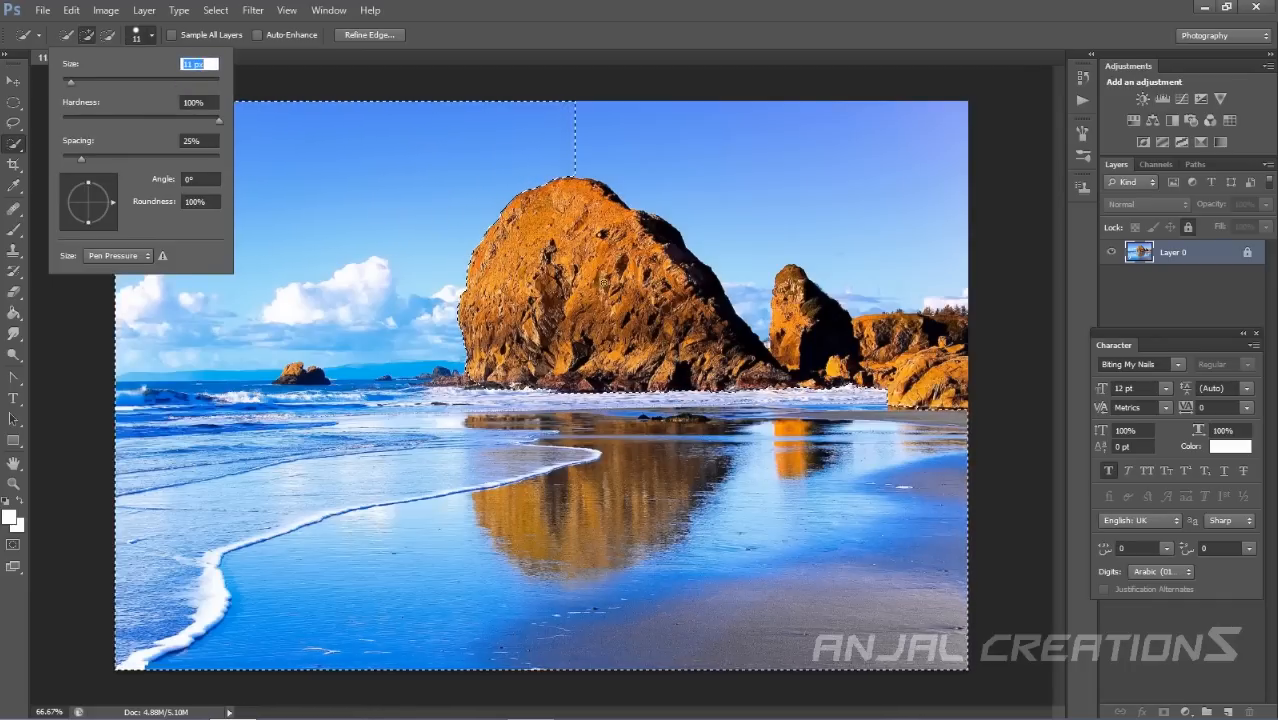
# Add areas around the rocks to the selection, undo those strokes, and add sky and water areas again.
pyautogui.moveTo(667, 190); pyautogui.dragTo(746, 266)
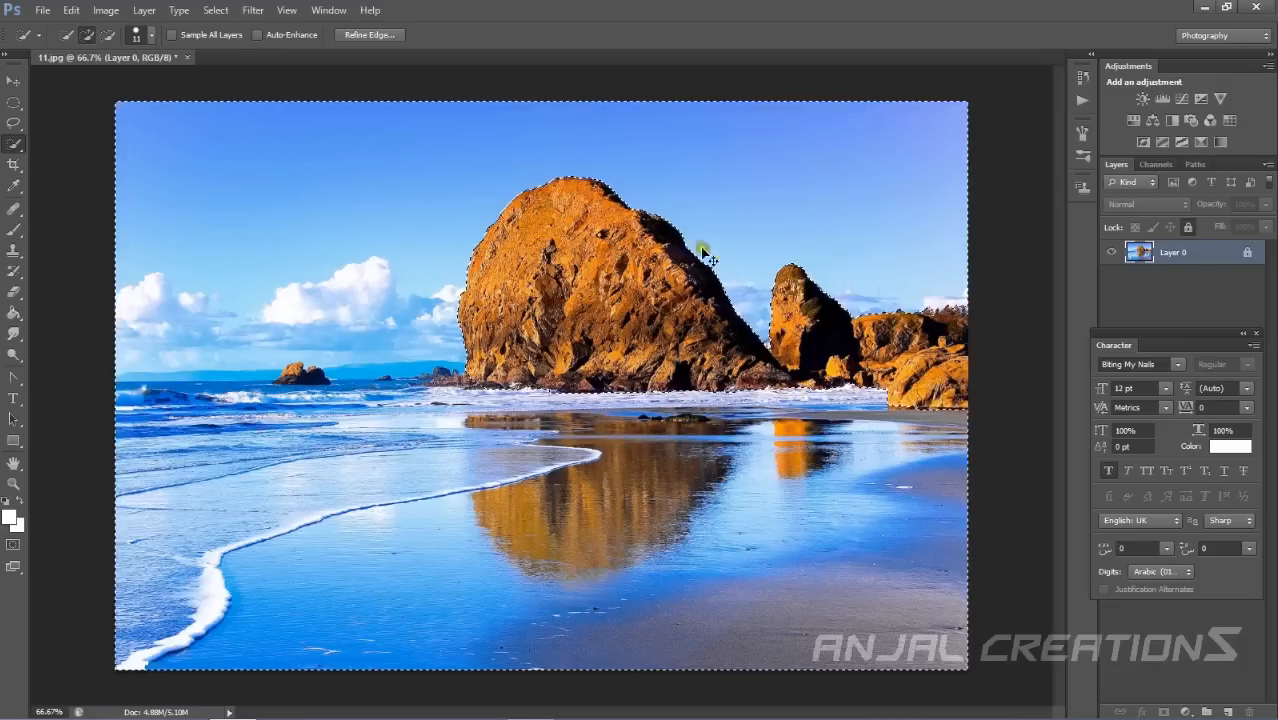
pyautogui.click(88, 36)
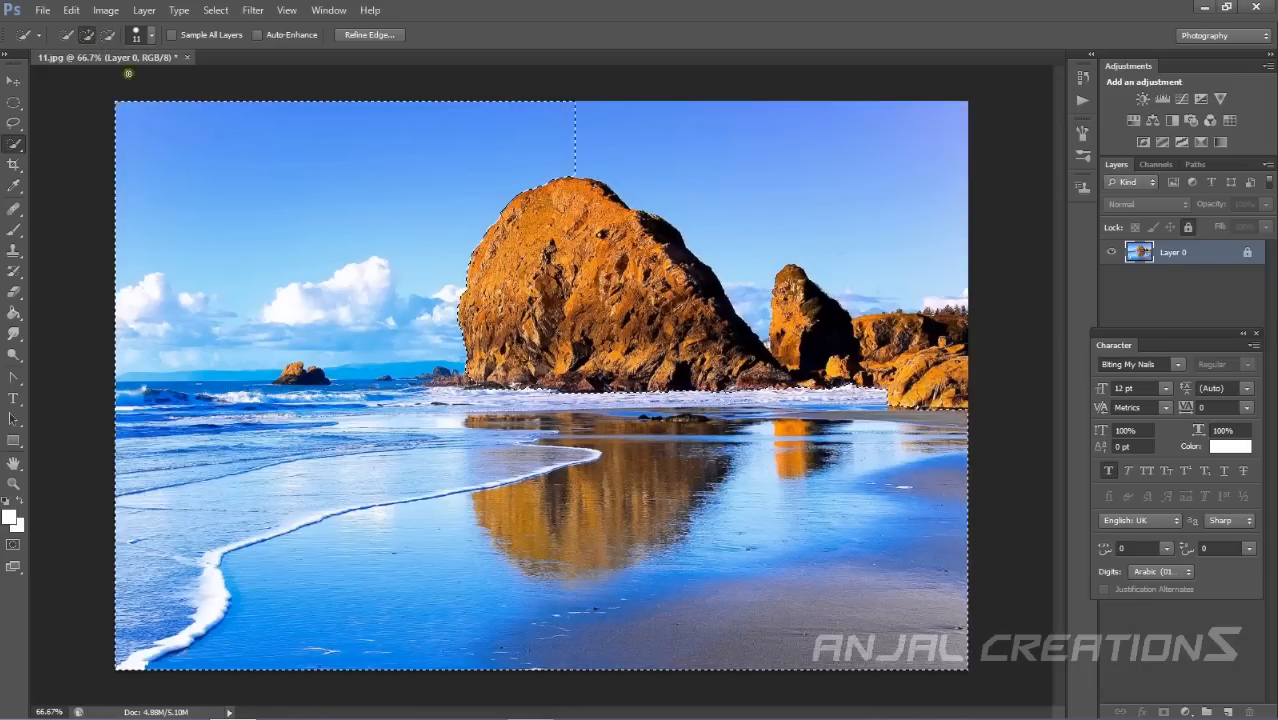
pyautogui.hotkey('ctrl', 'z')
pyautogui.hotkey('ctrl', 'z')
pyautogui.hotkey('ctrl', 'z')
pyautogui.hotkey('ctrl', 'z')
pyautogui.click(246, 218)
pyautogui.click(431, 515)
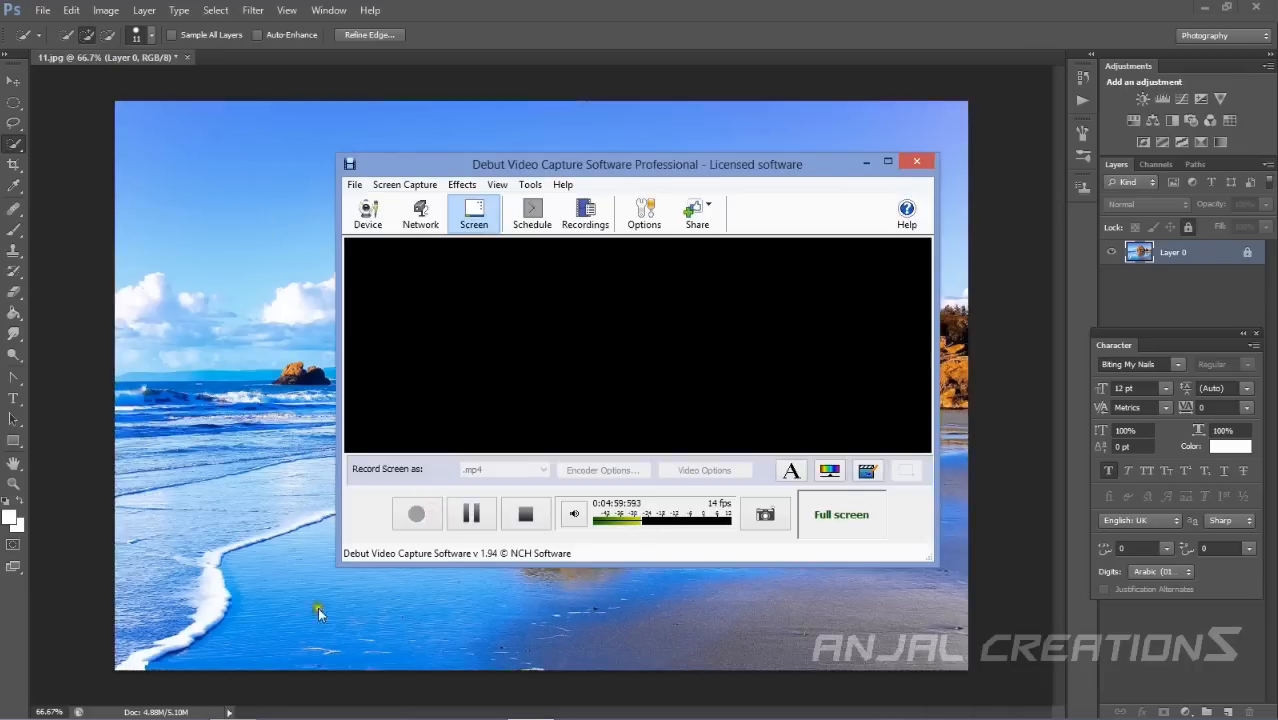
pyautogui.click(866, 161)
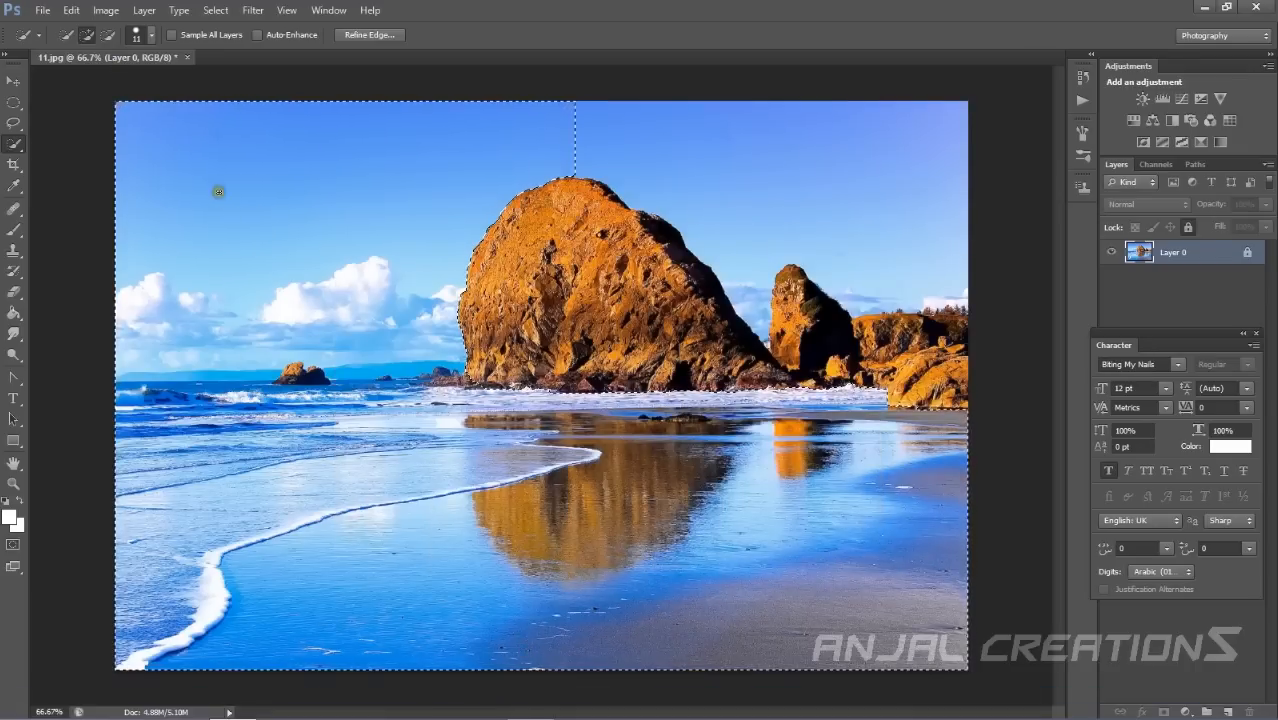
# Switch to the Magic Wand Tool and select part of the rock's reflection after deselecting a water area.
pyautogui.rightClick(10, 145)
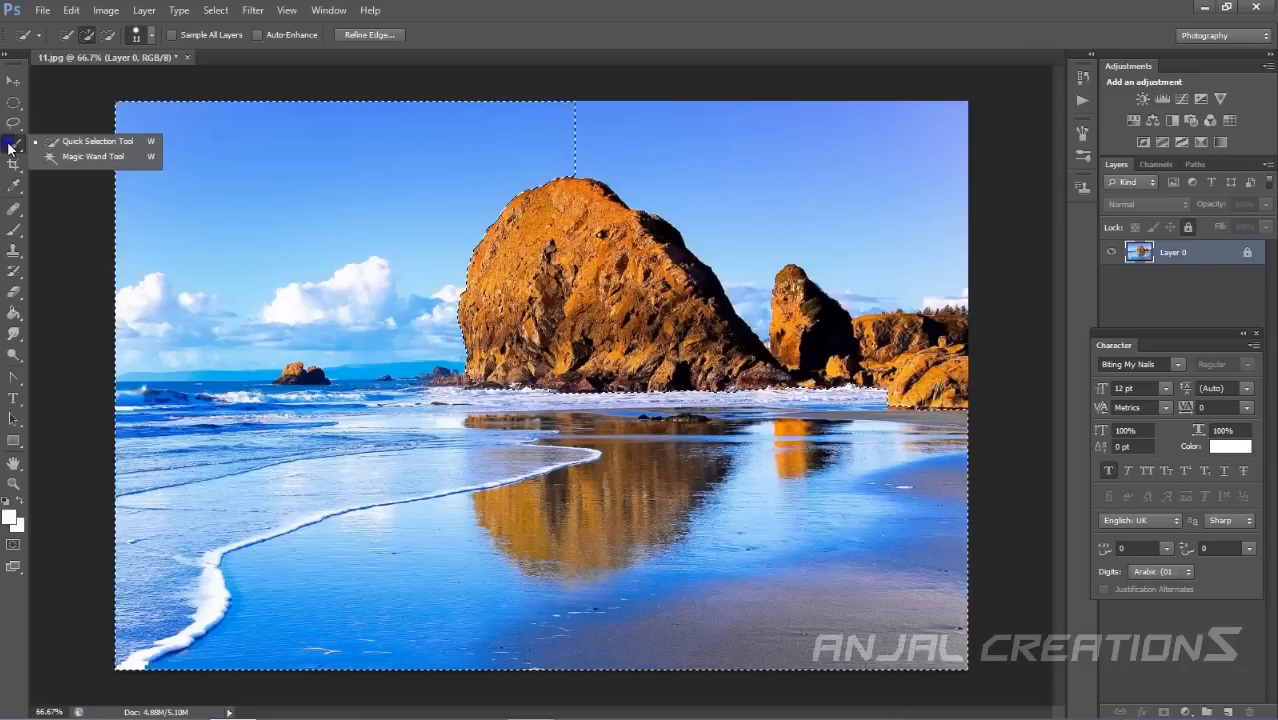
pyautogui.click(90, 156)
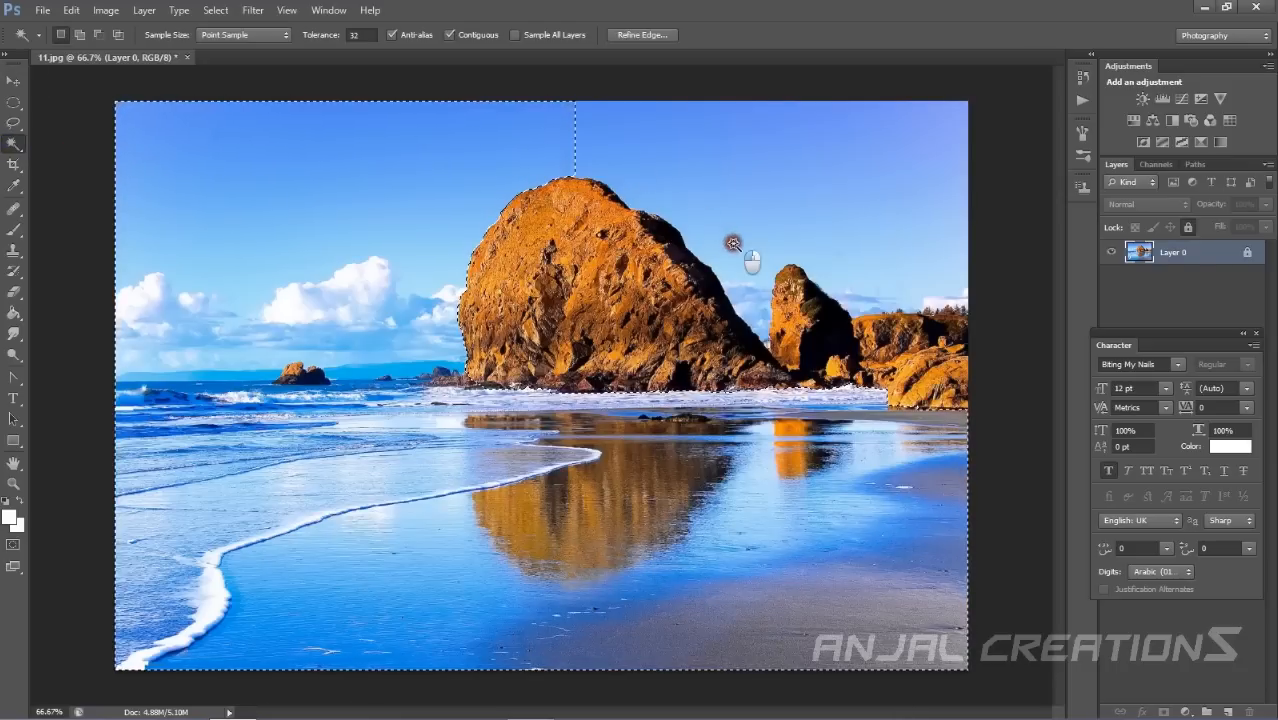
pyautogui.click(612, 575)
pyautogui.hotkey('ctrl', 'd')
pyautogui.click(590, 505)
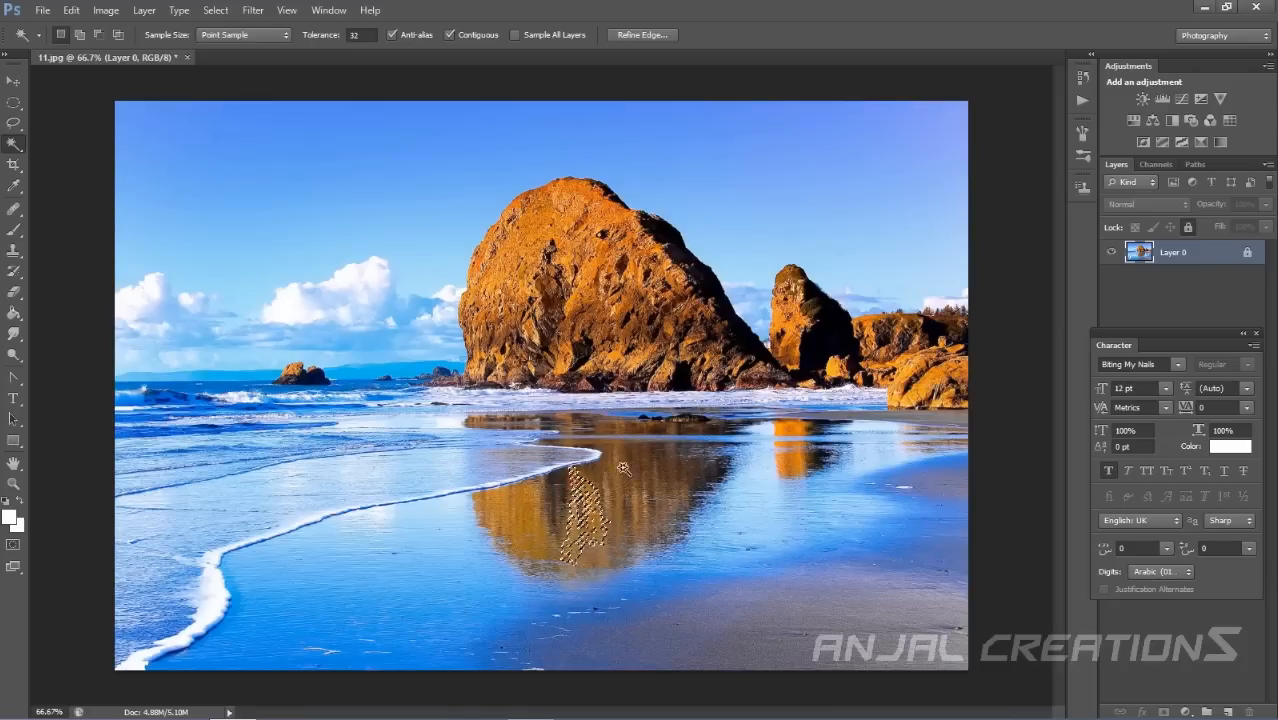
# Select various sand, water, rock and cloud areas with the Magic Wand Tool.
pyautogui.click(769, 529)
pyautogui.click(844, 531)
pyautogui.click(750, 598)
pyautogui.click(750, 598)
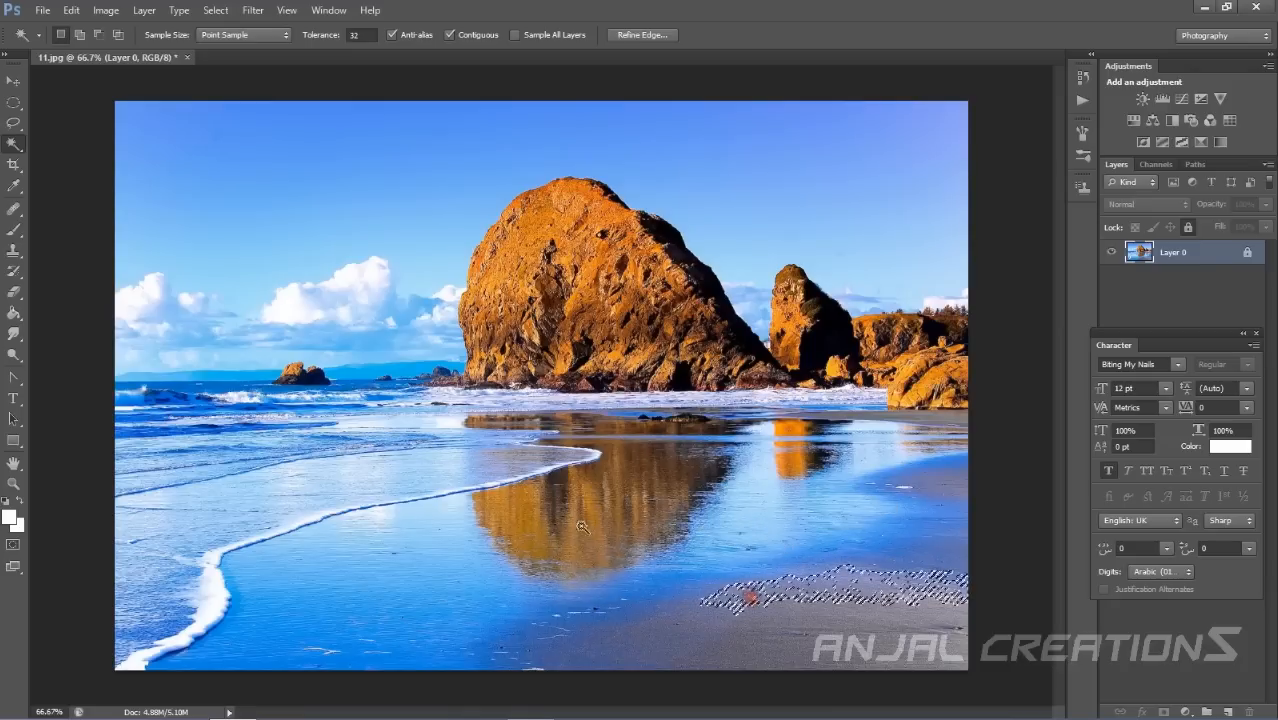
pyautogui.click(891, 534)
pyautogui.click(850, 612)
pyautogui.click(704, 507)
pyautogui.click(867, 471)
pyautogui.click(672, 426)
pyautogui.click(506, 444)
pyautogui.click(388, 300)
pyautogui.click(222, 304)
# Switch to the Crop Tool and resize the crop box around the small rock and the large rock's reflection.
pyautogui.rightClick(14, 151)
pyautogui.click(47, 157)
pyautogui.click(95, 207)
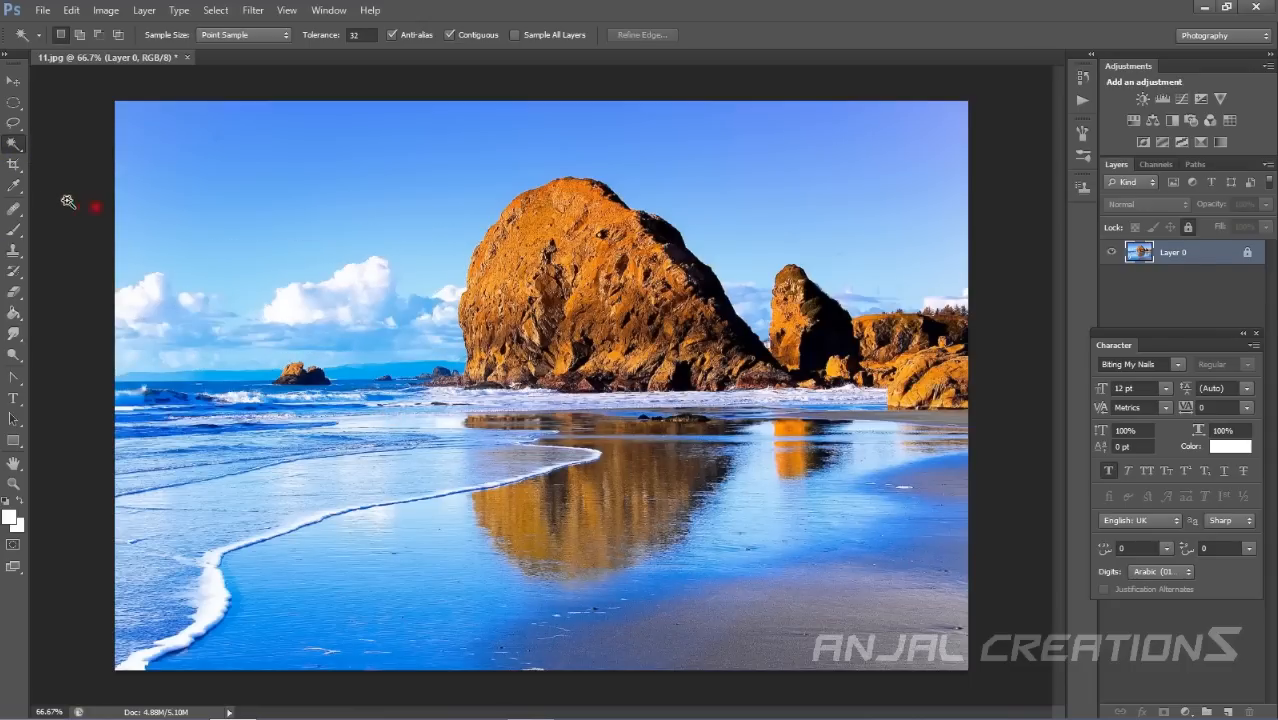
pyautogui.click(18, 171)
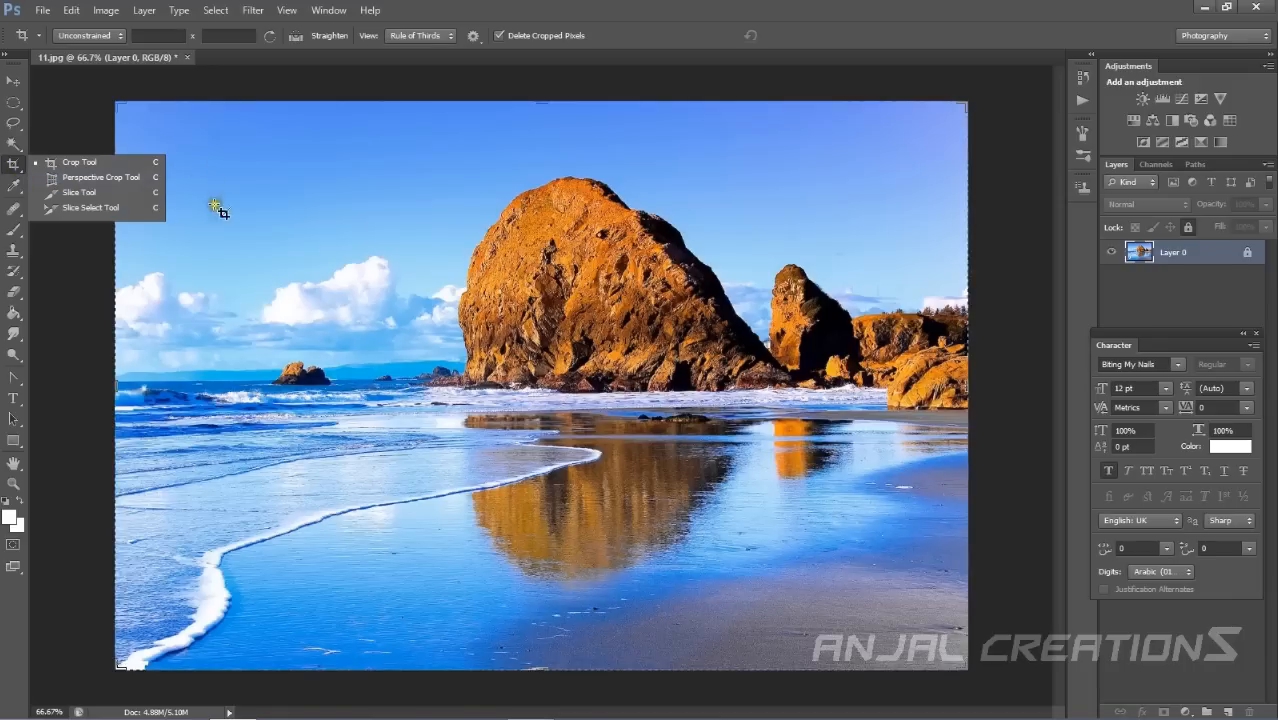
pyautogui.click(91, 166)
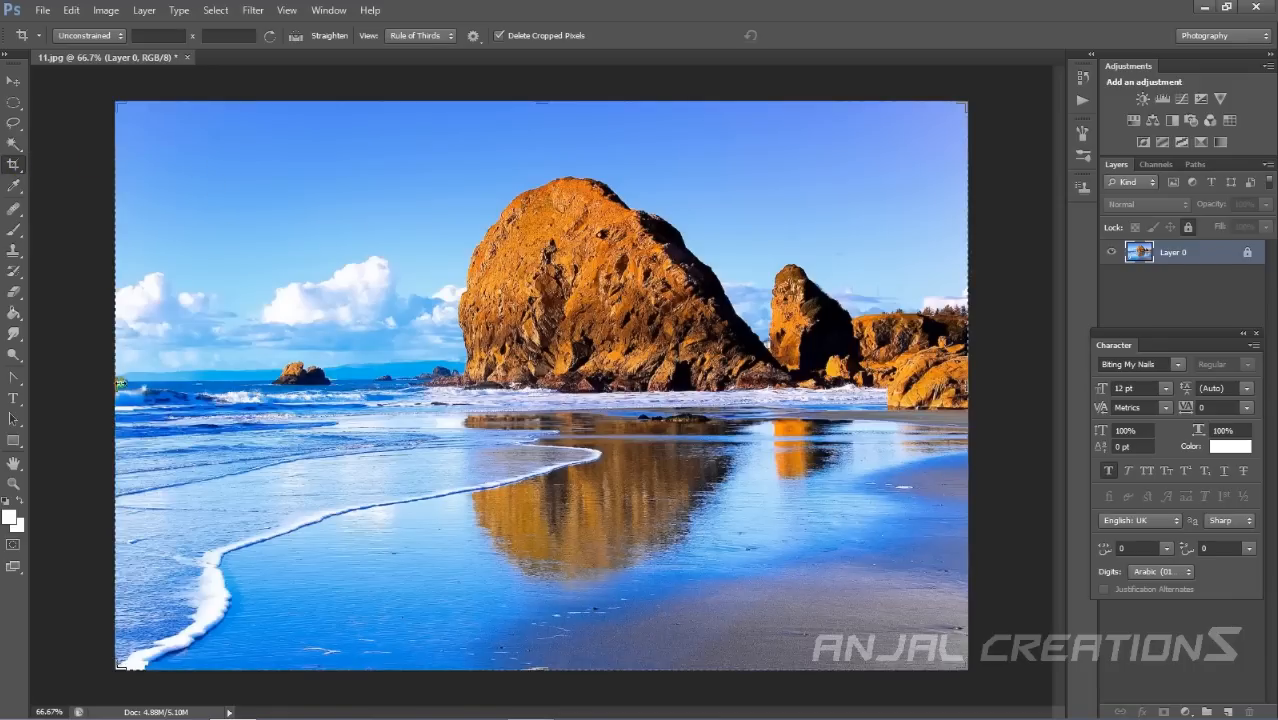
pyautogui.moveTo(113, 384); pyautogui.dragTo(368, 420)
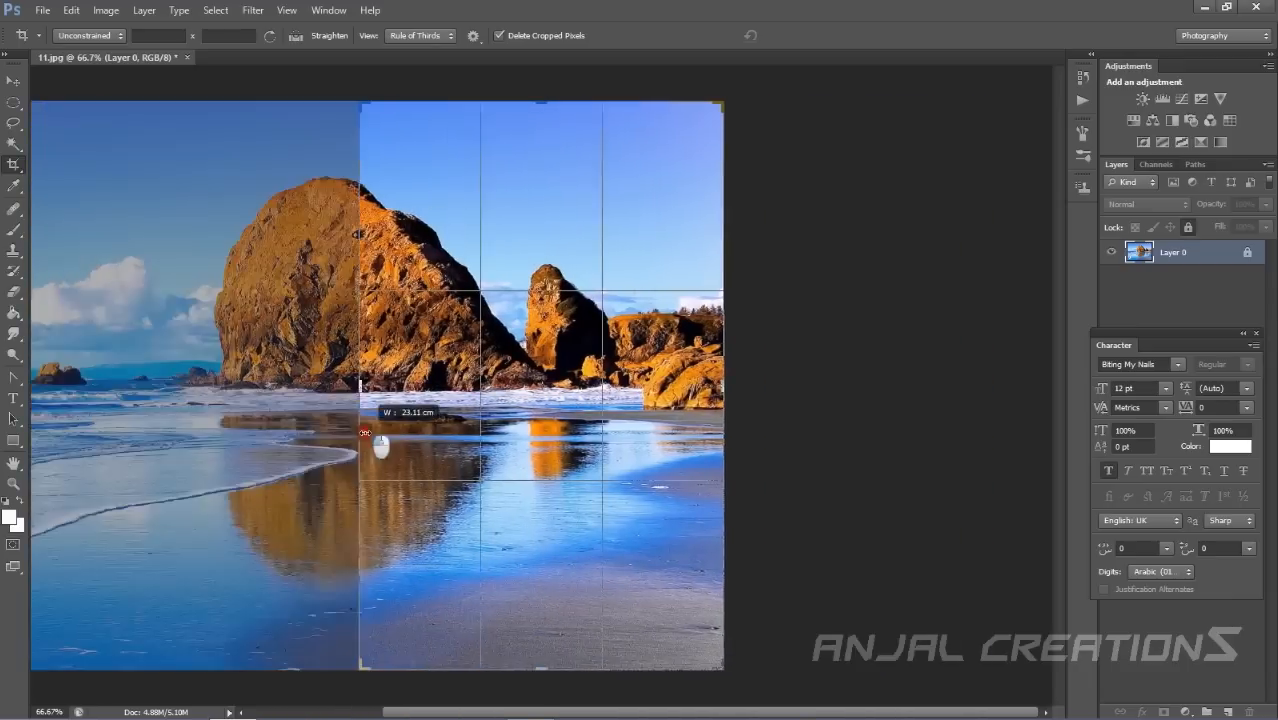
pyautogui.moveTo(722, 370); pyautogui.dragTo(612, 365)
pyautogui.moveTo(548, 100); pyautogui.dragTo(553, 268)
pyautogui.moveTo(476, 388); pyautogui.dragTo(251, 394)
pyautogui.moveTo(541, 272); pyautogui.dragTo(548, 184)
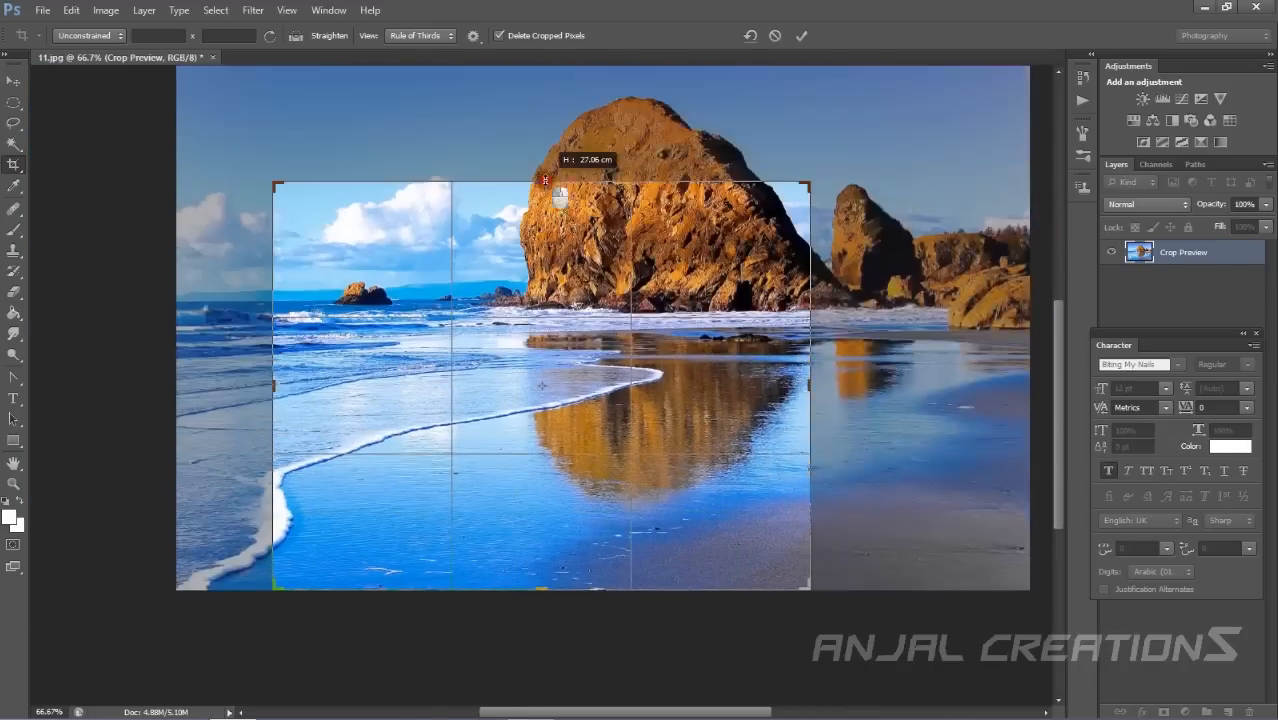
# Apply the crop and undo it.
pyautogui.rightClick(546, 264)
pyautogui.click(118, 208)
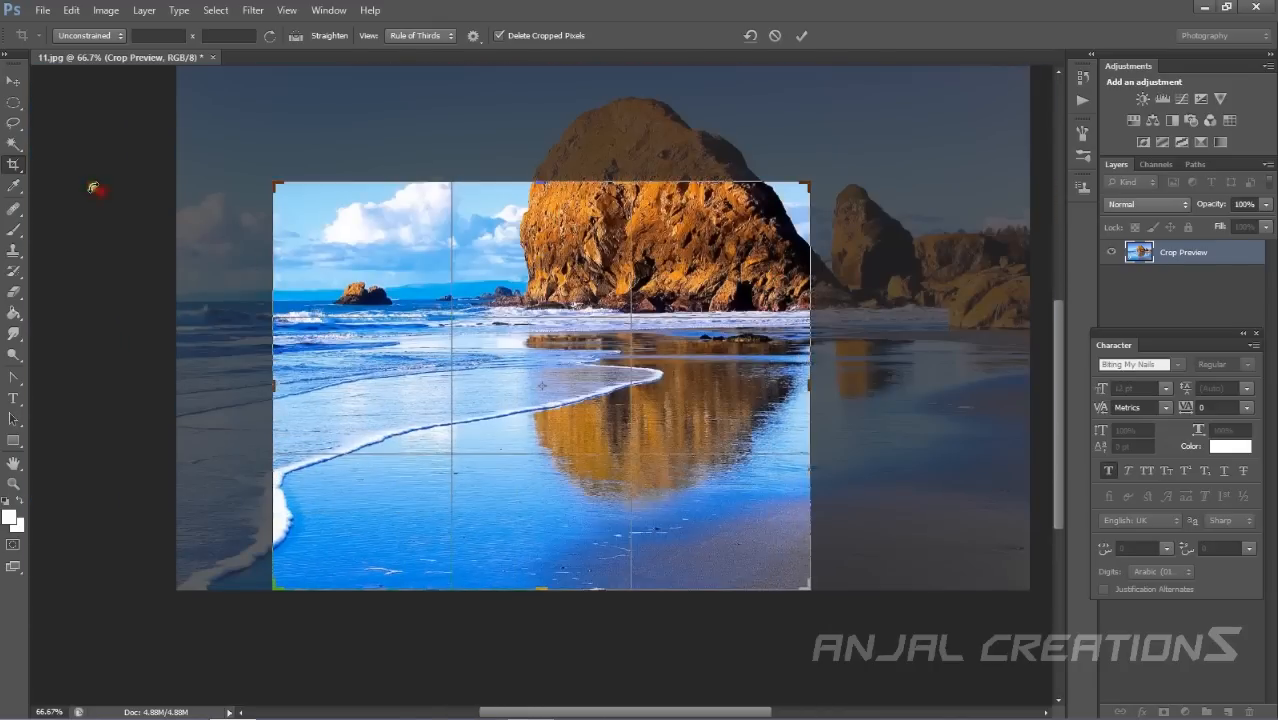
pyautogui.click(17, 165)
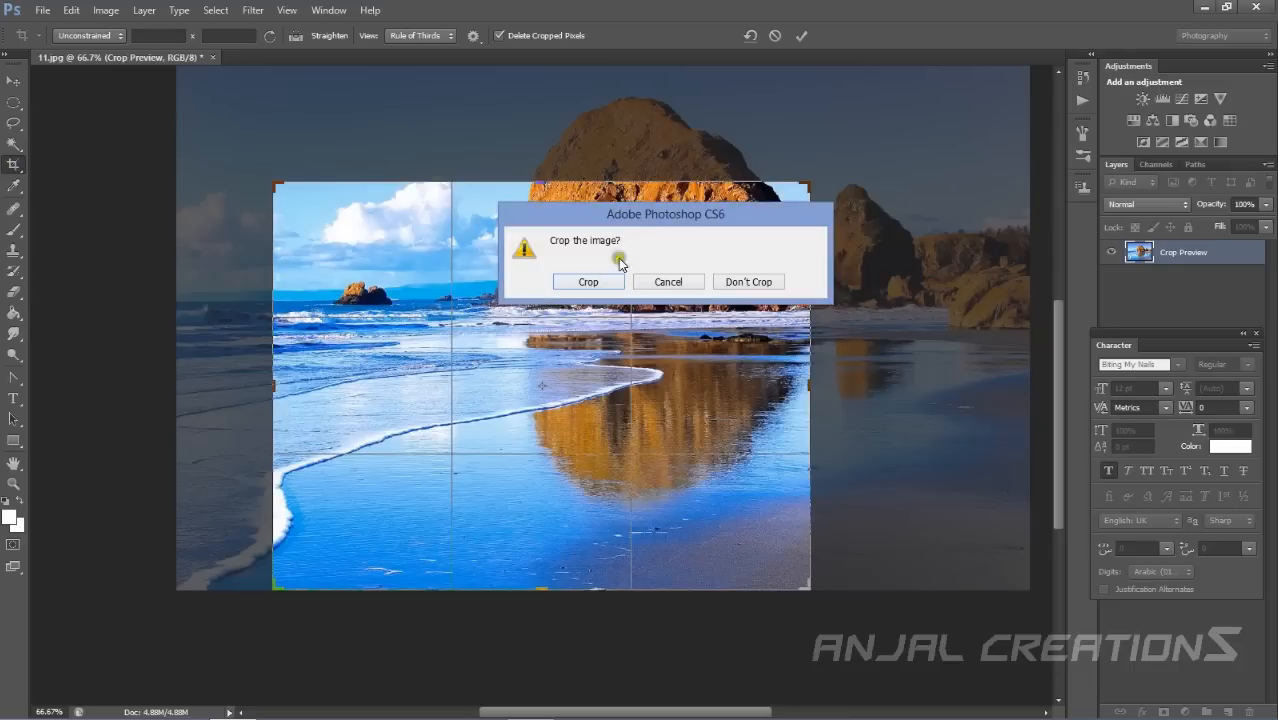
pyautogui.click(597, 285)
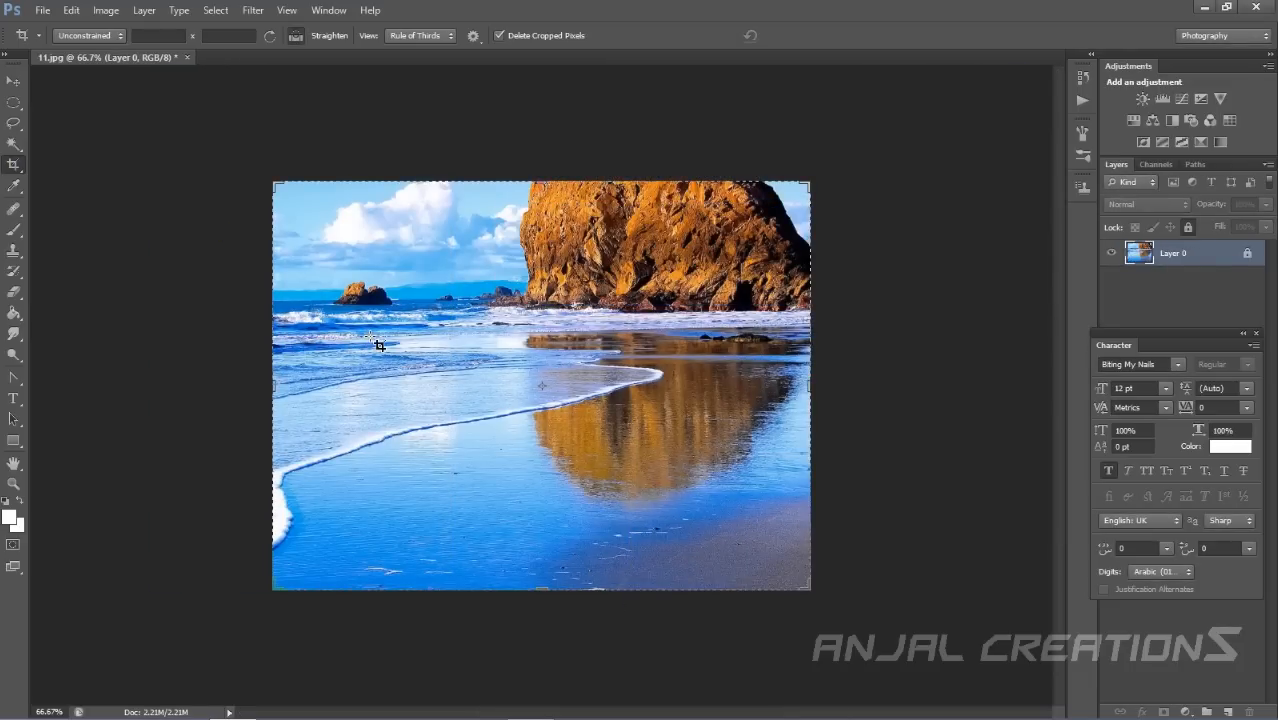
pyautogui.hotkey('ctrl', 'z')
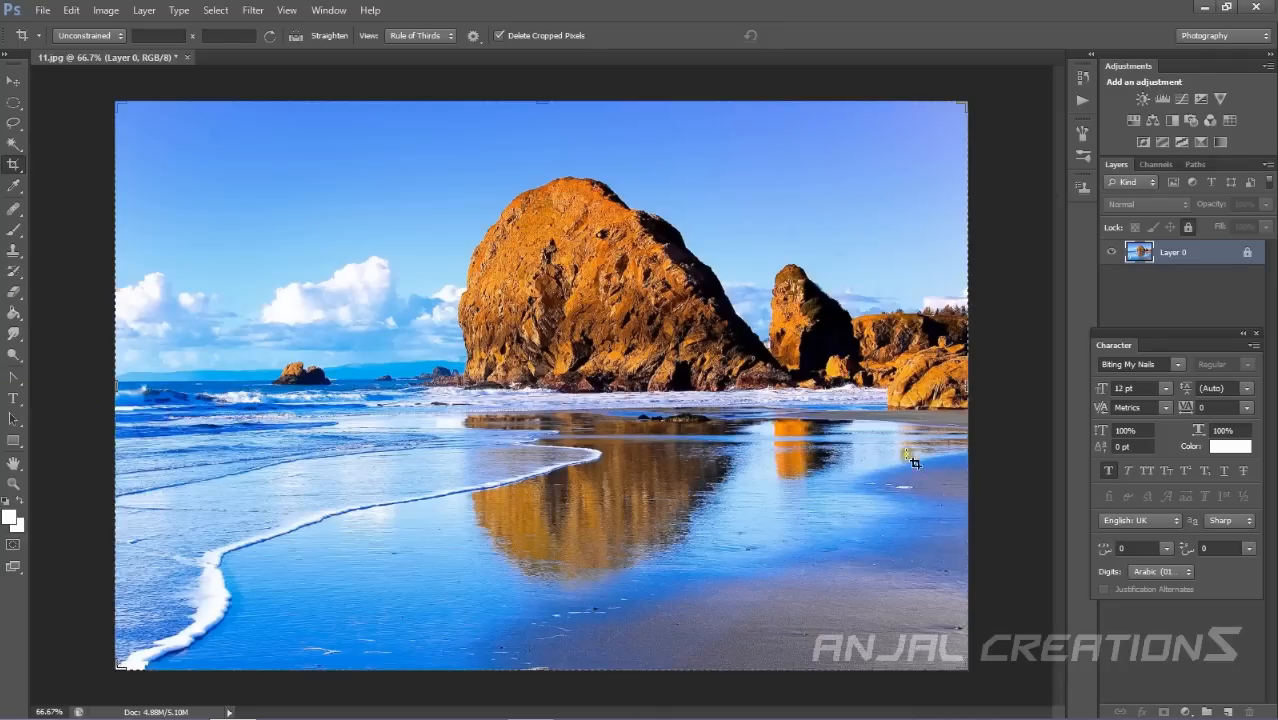
# Draw a perspective crop grid over the sky with the Perspective Crop Tool.
pyautogui.rightClick(17, 167)
pyautogui.click(74, 178)
pyautogui.moveTo(157, 168); pyautogui.dragTo(349, 319)
pyautogui.moveTo(676, 171); pyautogui.dragTo(584, 663)
pyautogui.moveTo(788, 384); pyautogui.dragTo(437, 412)
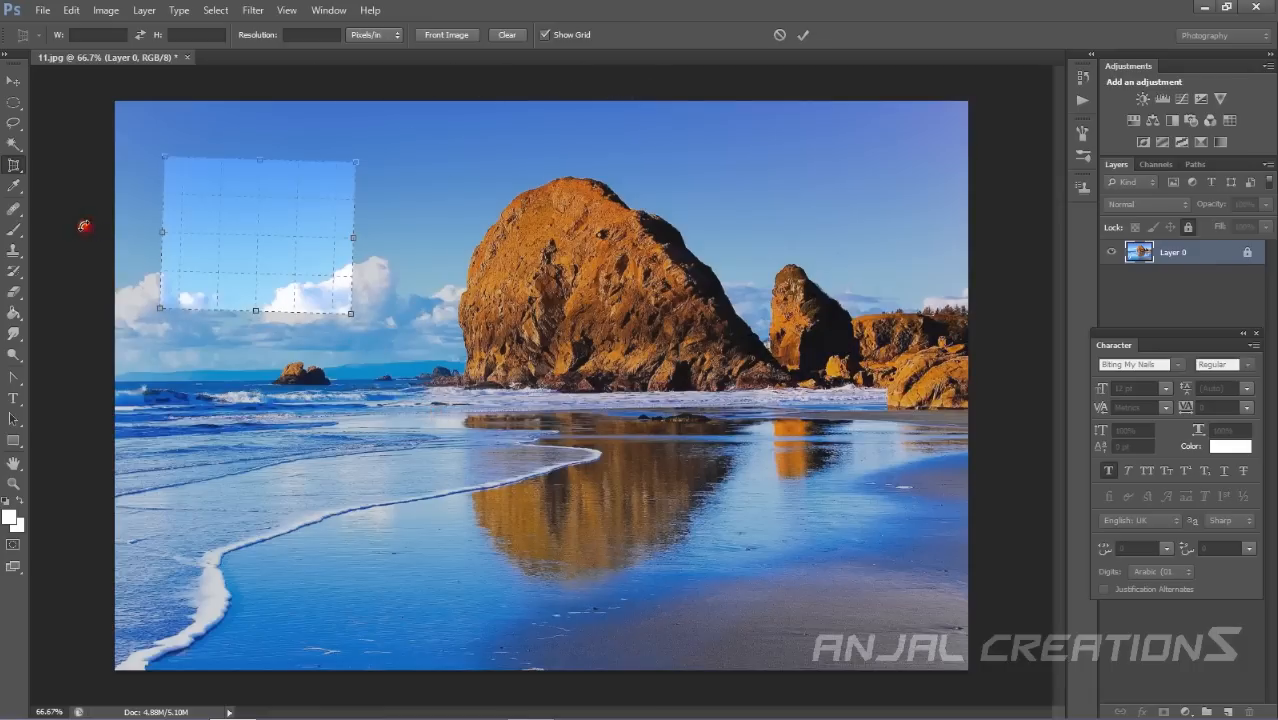
# Switch to the Slice Tool without cropping and draw four slices across the rocks and beach.
pyautogui.rightClick(5, 165)
pyautogui.click(66, 193)
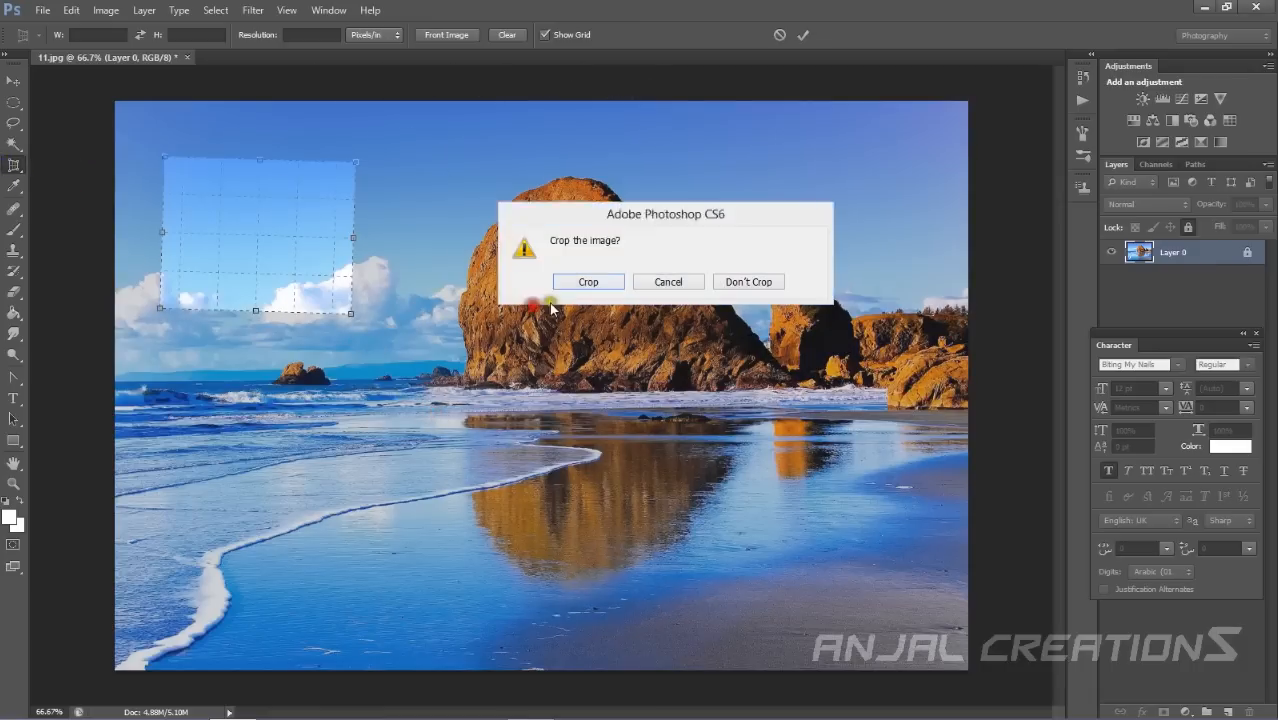
pyautogui.click(764, 282)
pyautogui.moveTo(424, 183); pyautogui.dragTo(760, 512)
pyautogui.moveTo(337, 162); pyautogui.dragTo(352, 452)
pyautogui.moveTo(257, 274); pyautogui.dragTo(230, 497)
pyautogui.moveTo(496, 306); pyautogui.dragTo(760, 454)
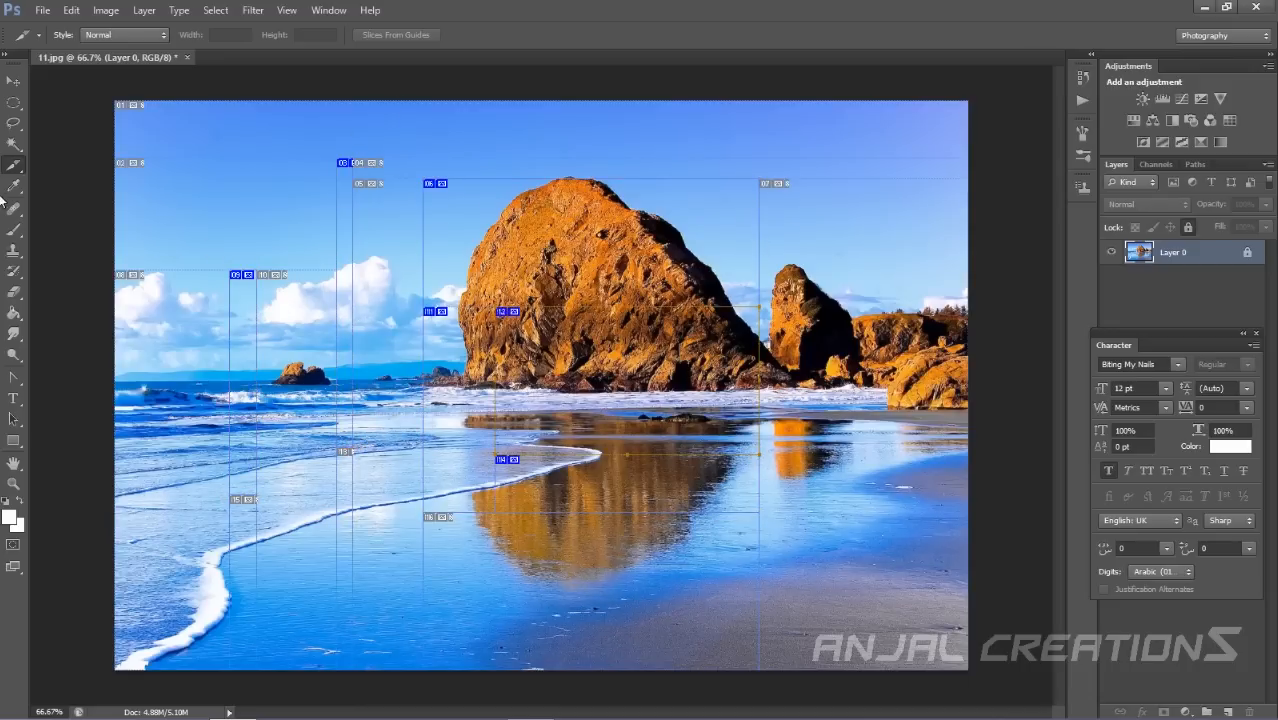
# Switch to the Slice Select Tool.
pyautogui.rightClick(13, 165)
pyautogui.click(58, 210)
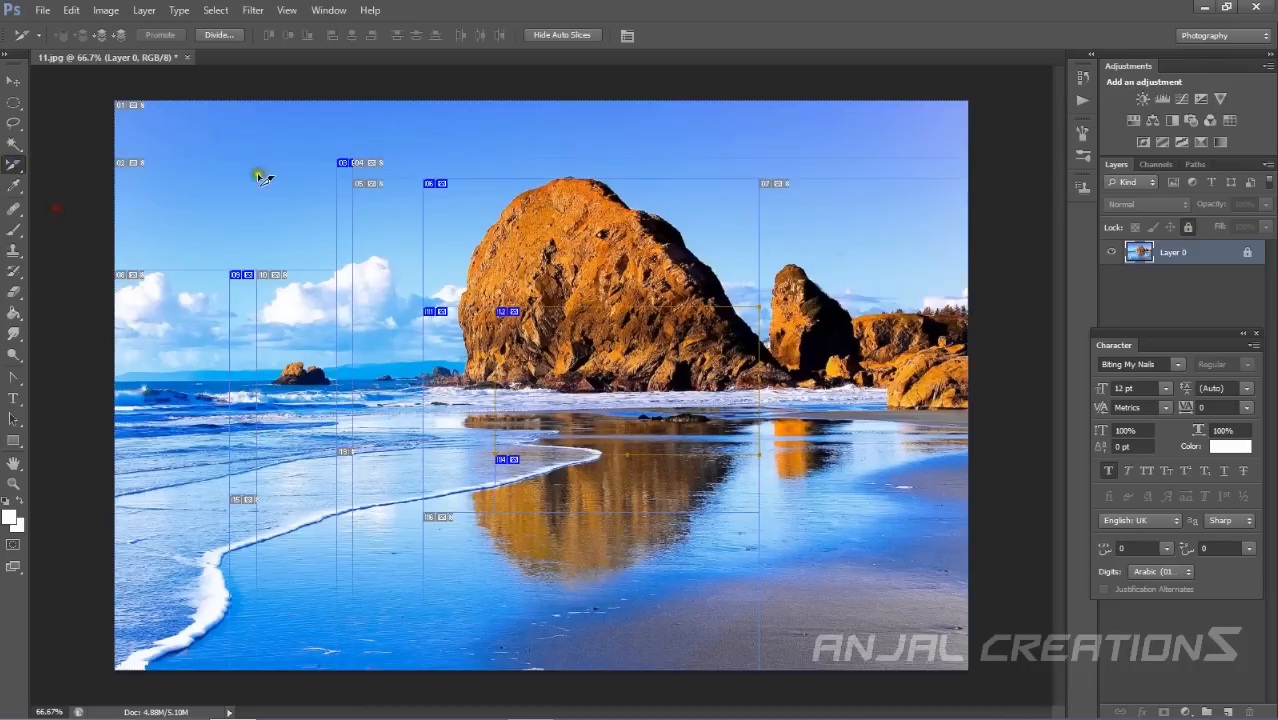
pyautogui.click(94, 181)
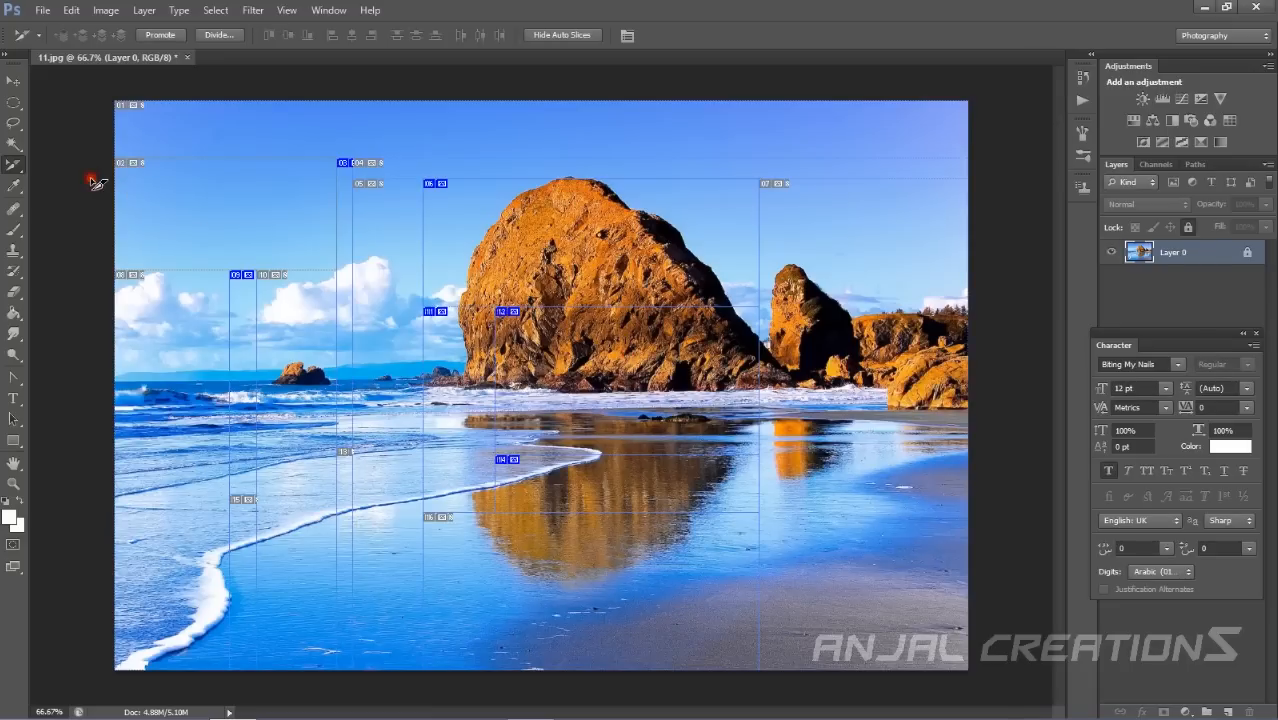
pyautogui.click(13, 123)
pyautogui.moveTo(115, 168); pyautogui.dragTo(70, 166)
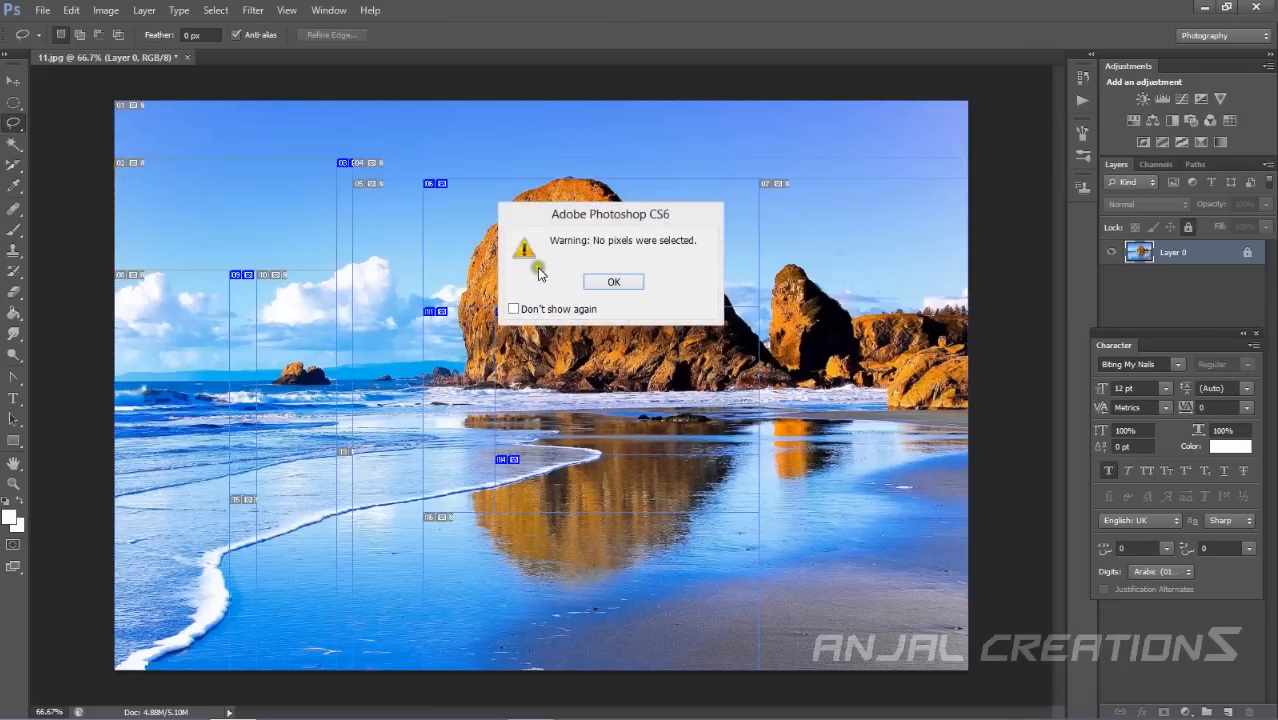
pyautogui.click(596, 279)
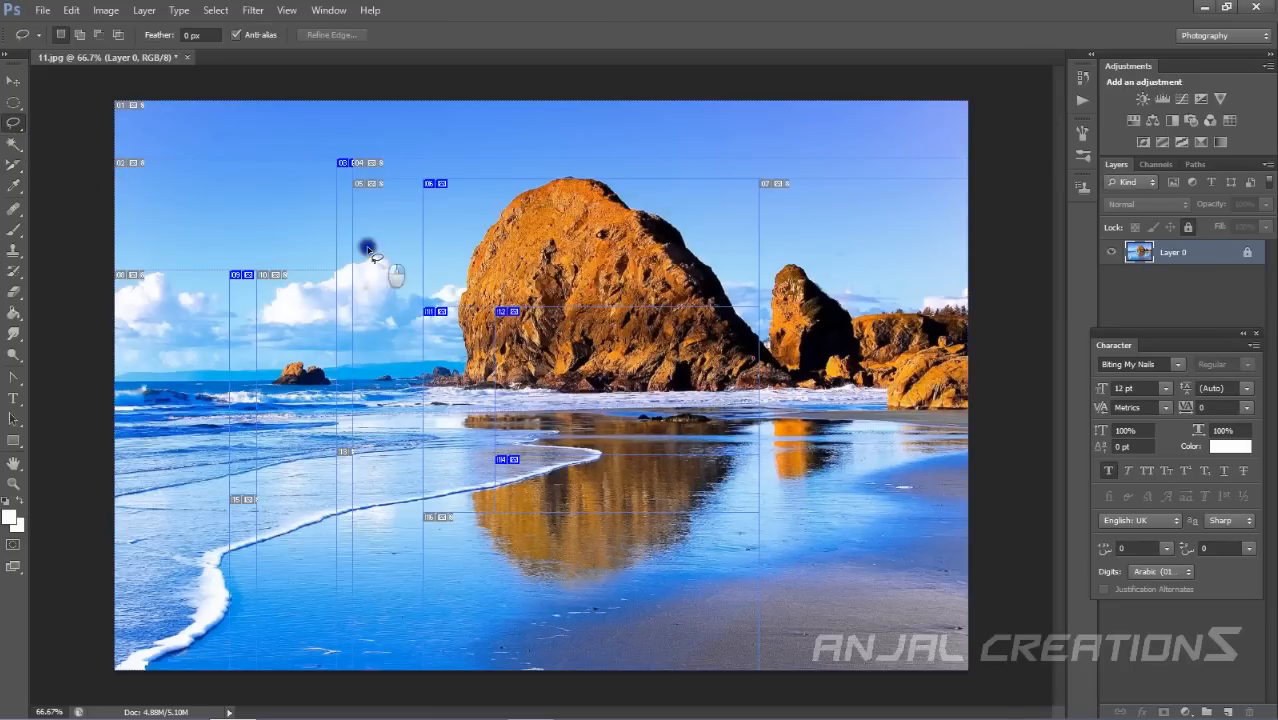
pyautogui.rightClick(368, 250)
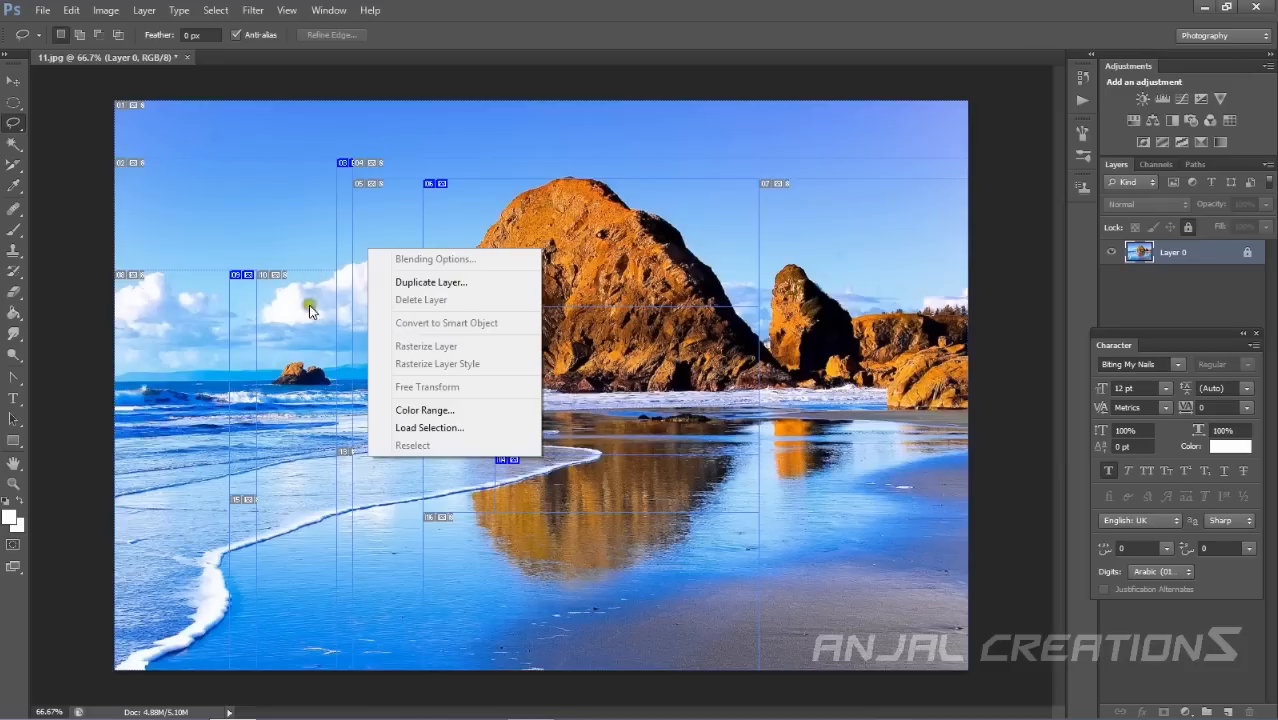
pyautogui.click(35, 438)
# Undo the slices step by step back to the unsliced image.
pyautogui.hotkey('ctrl', 'z')
pyautogui.hotkey('ctrl', 'alt', 'z')
pyautogui.hotkey('ctrl', 'alt', 'z')
pyautogui.hotkey('ctrl', 'alt', 'z')
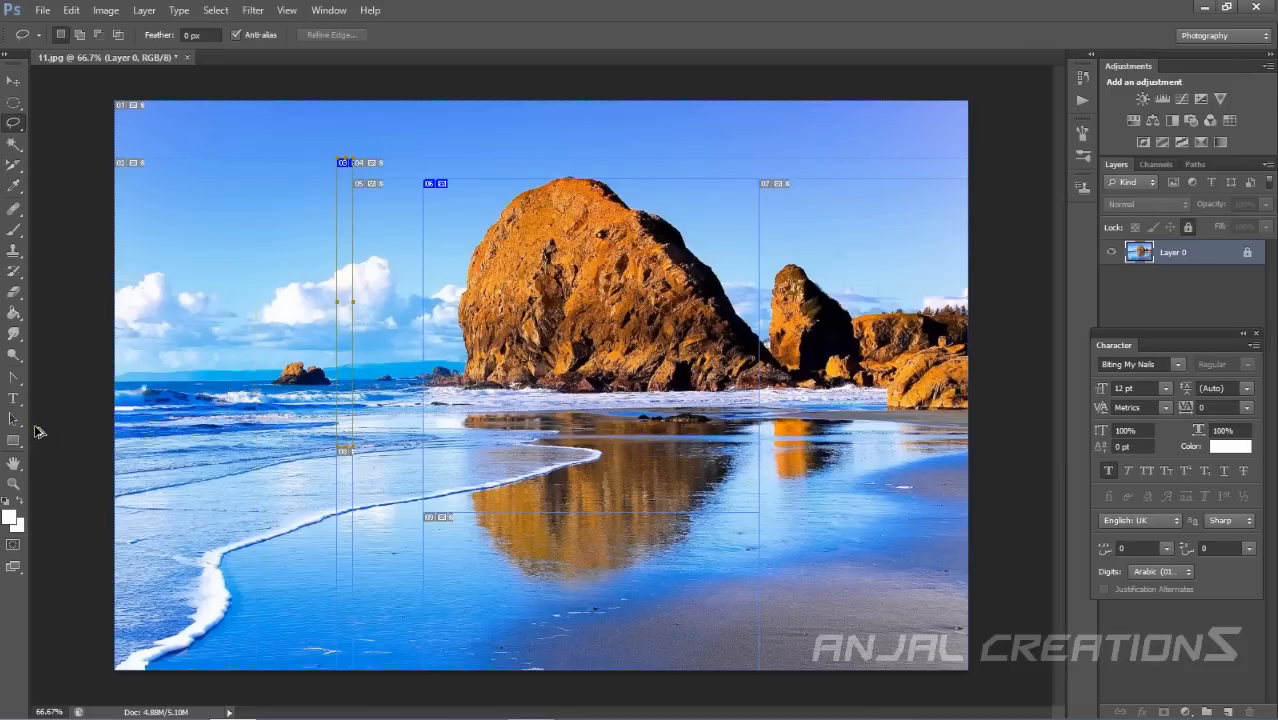
pyautogui.click(14, 162)
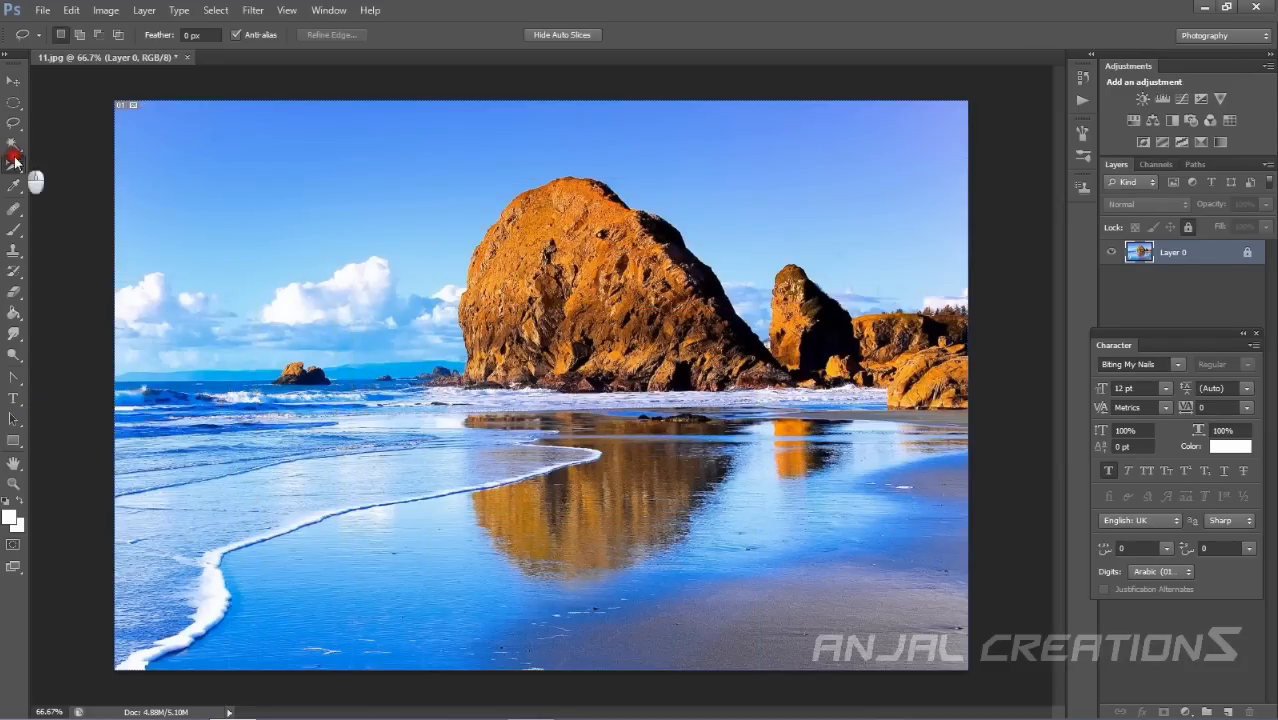
pyautogui.click(97, 208)
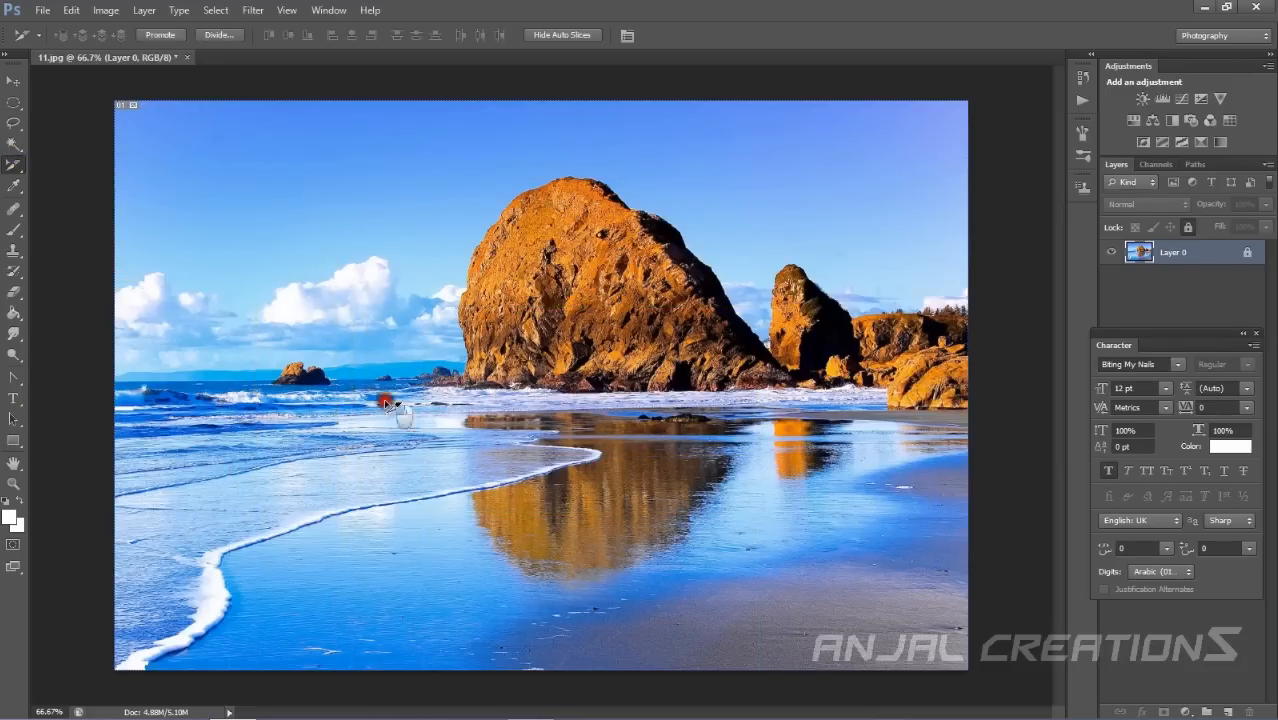
pyautogui.click(321, 178)
pyautogui.click(14, 122)
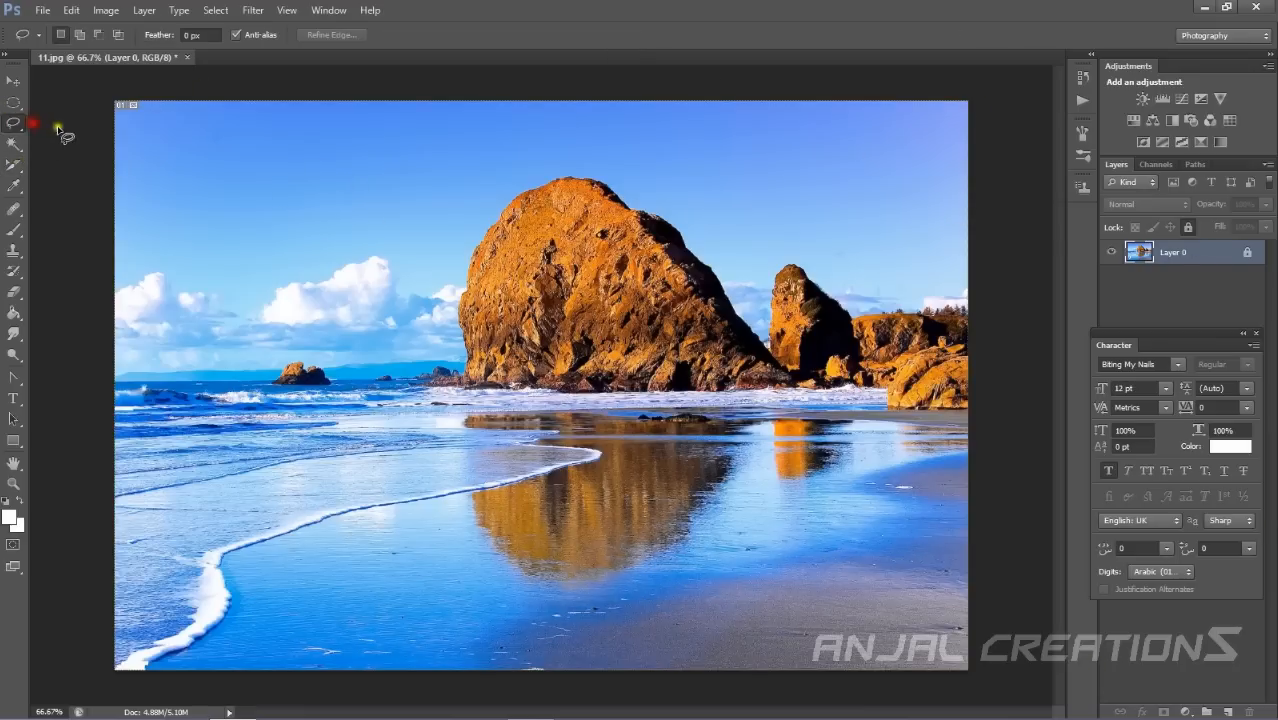
# Sample colours from the sky, the rock and the white foam with the Eyedropper Tool.
pyautogui.click(13, 187)
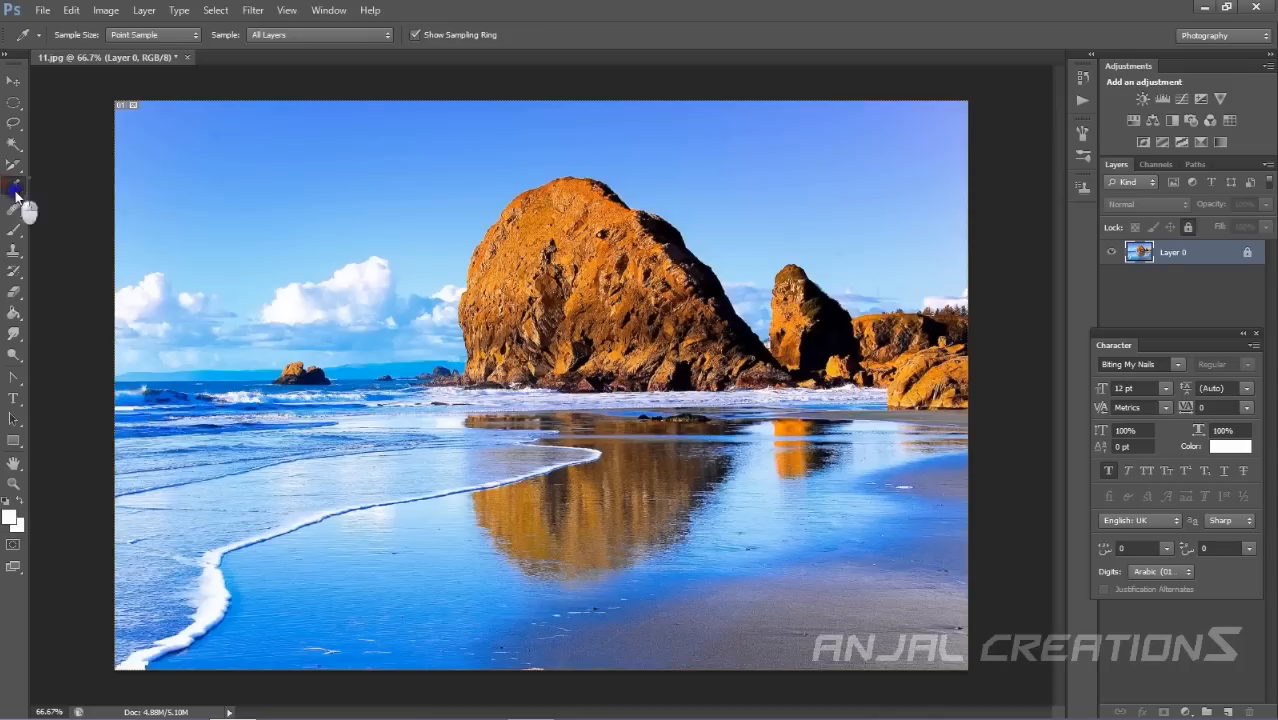
pyautogui.click(9, 187)
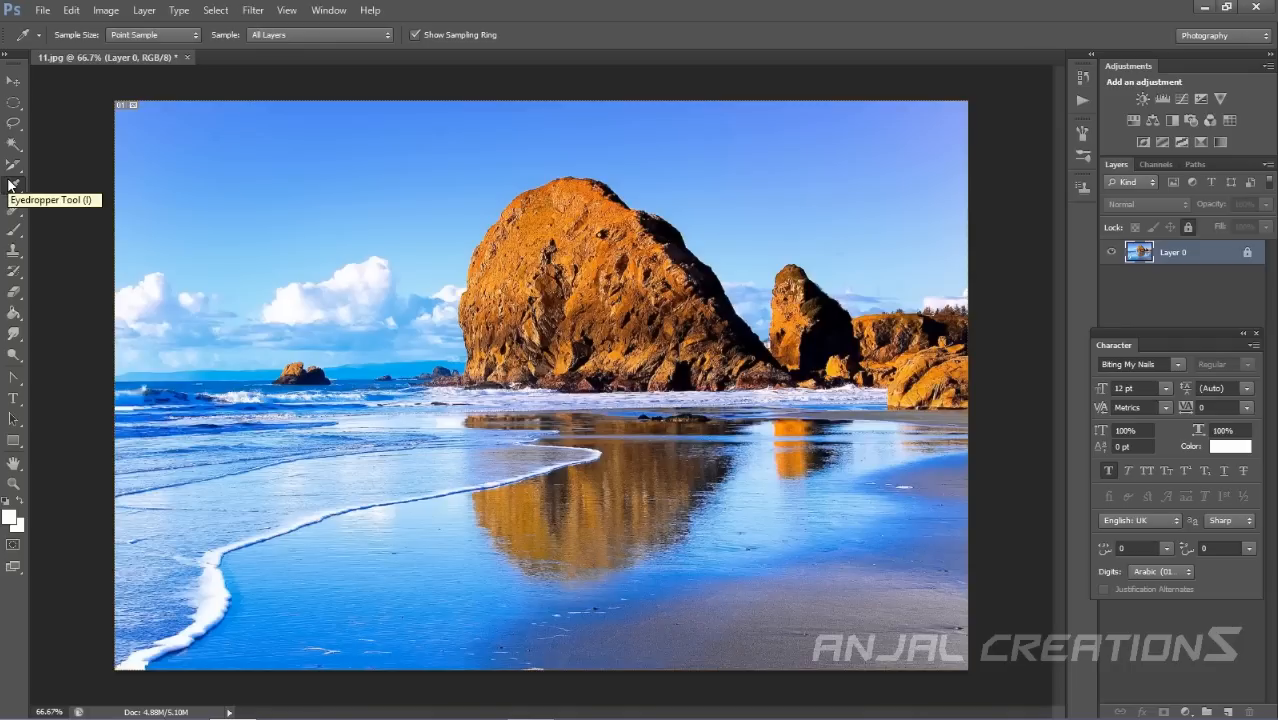
pyautogui.click(11, 185)
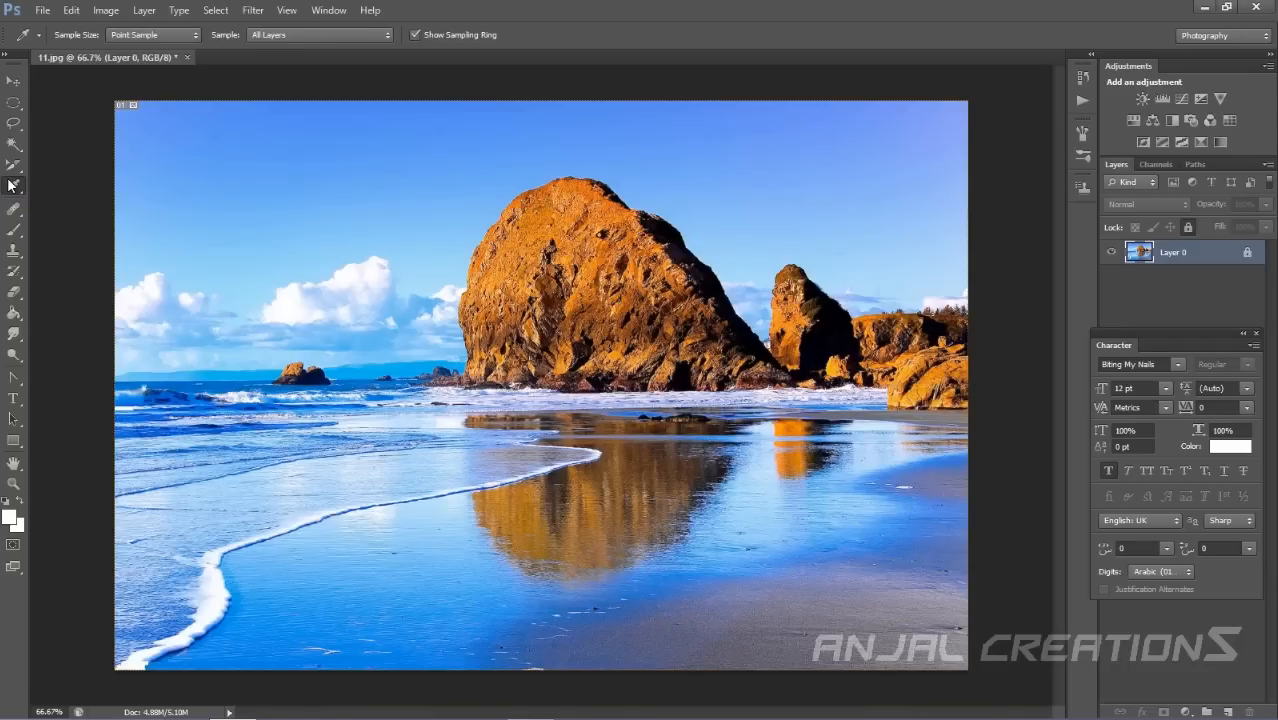
pyautogui.click(205, 176)
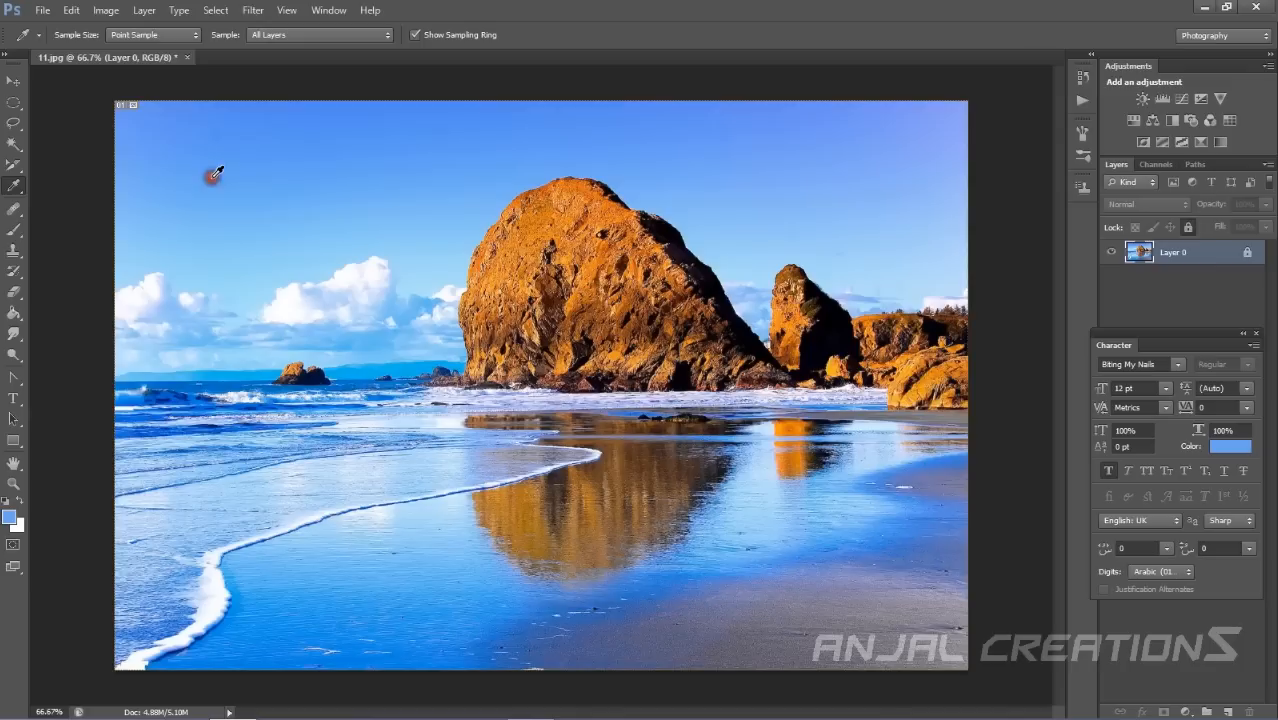
pyautogui.click(570, 291)
pyautogui.click(771, 217)
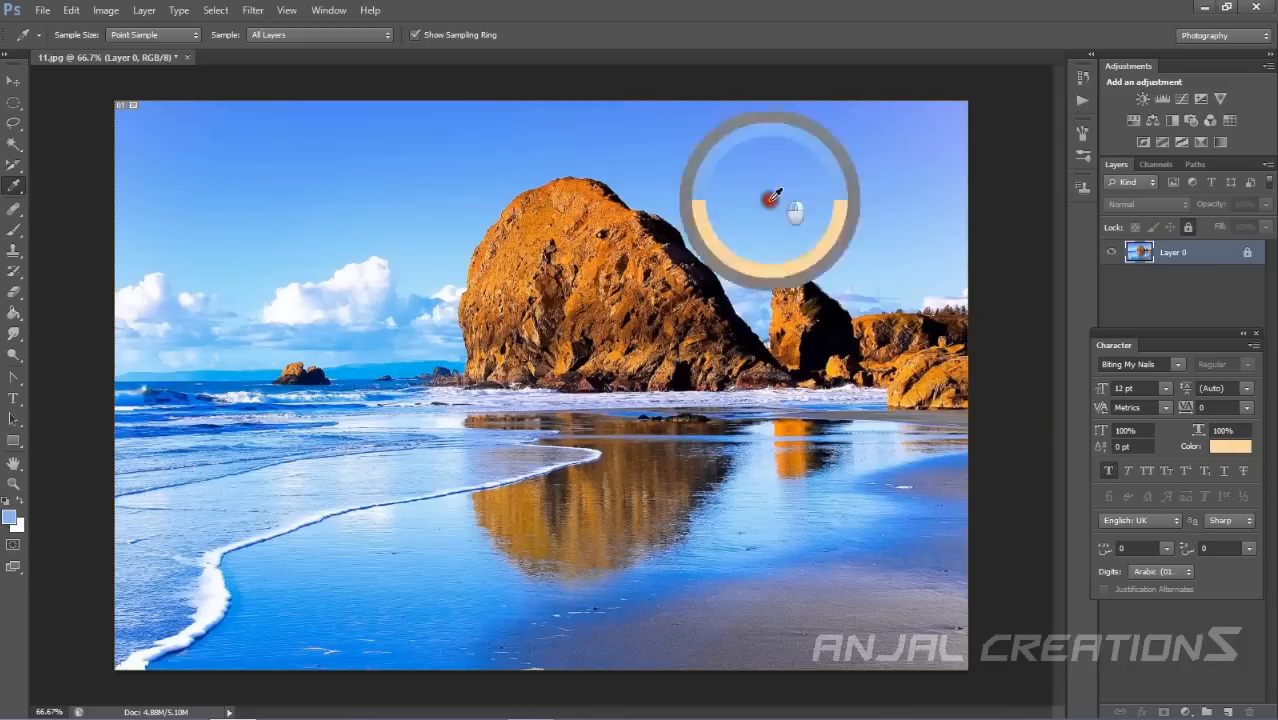
pyautogui.moveTo(783, 177); pyautogui.dragTo(232, 617)
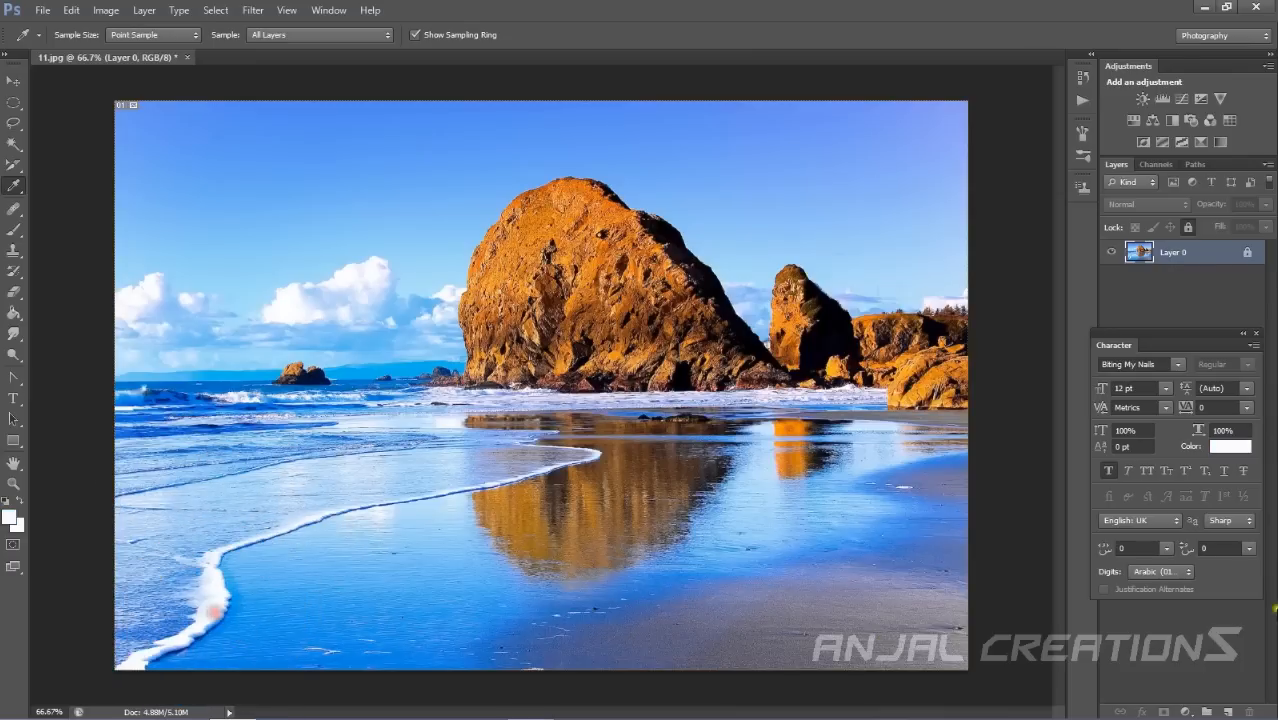
# Place four colour samplers on the sky, the rock edge and the rock's reflection with the Color Sampler Tool.
pyautogui.rightClick(15, 187)
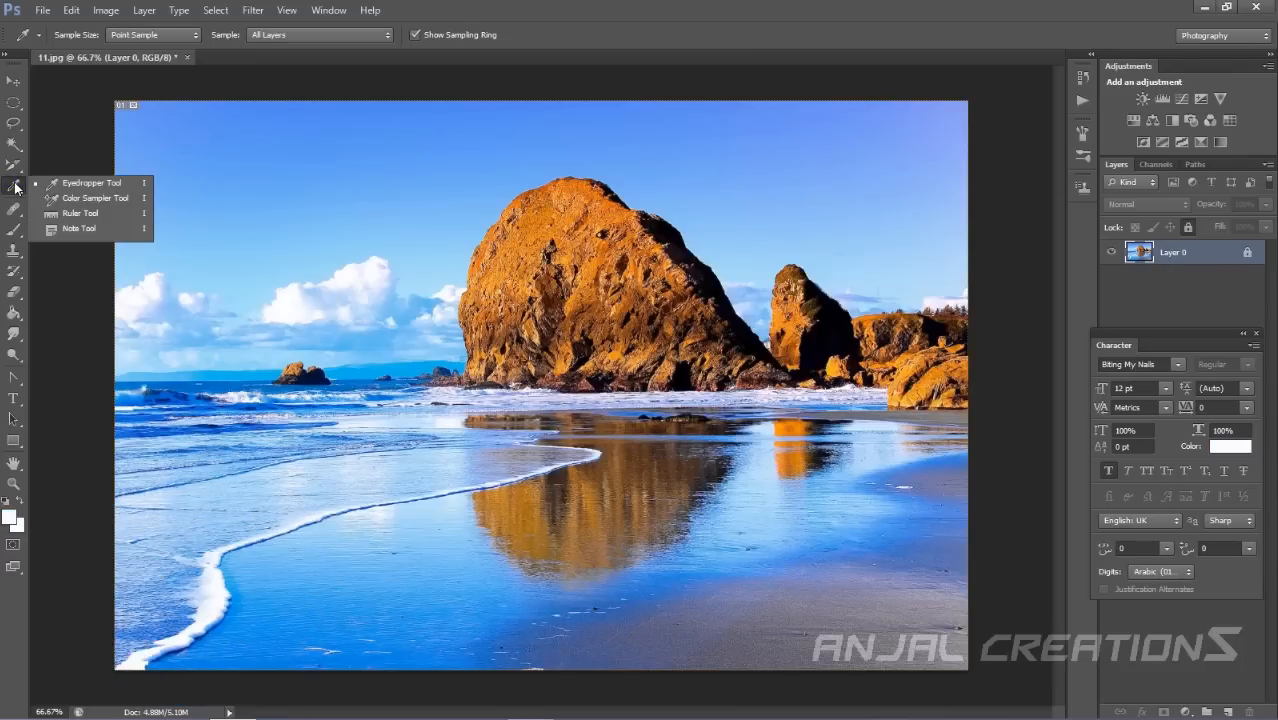
pyautogui.click(80, 198)
pyautogui.click(178, 212)
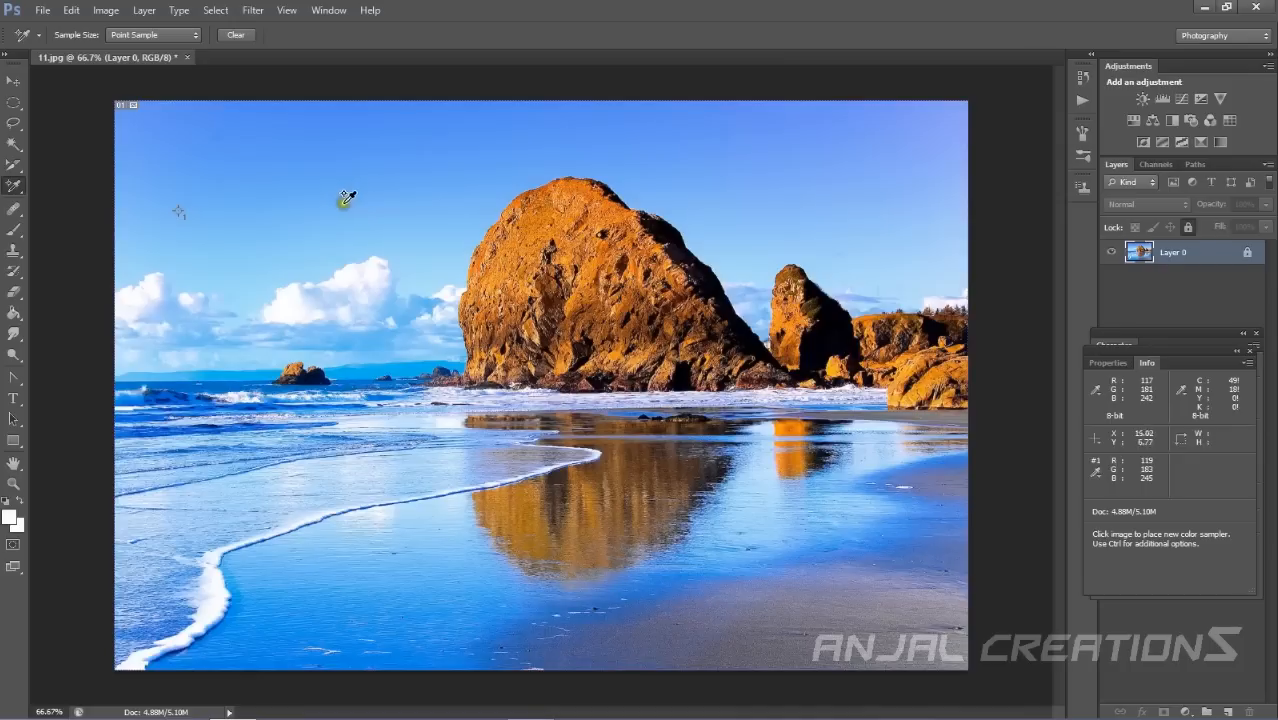
pyautogui.click(362, 230)
pyautogui.click(763, 266)
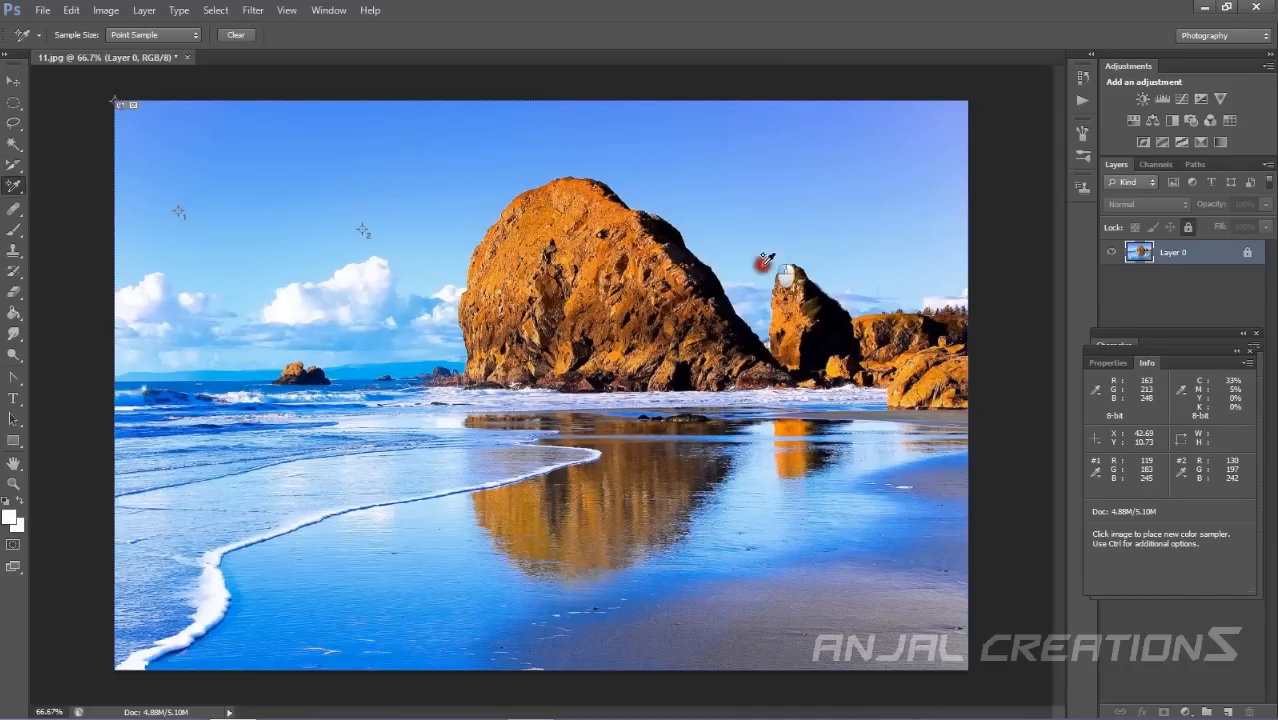
pyautogui.click(524, 539)
# Try to add a fifth colour sampler on the beach, then collapse the Info panel.
pyautogui.click(285, 516)
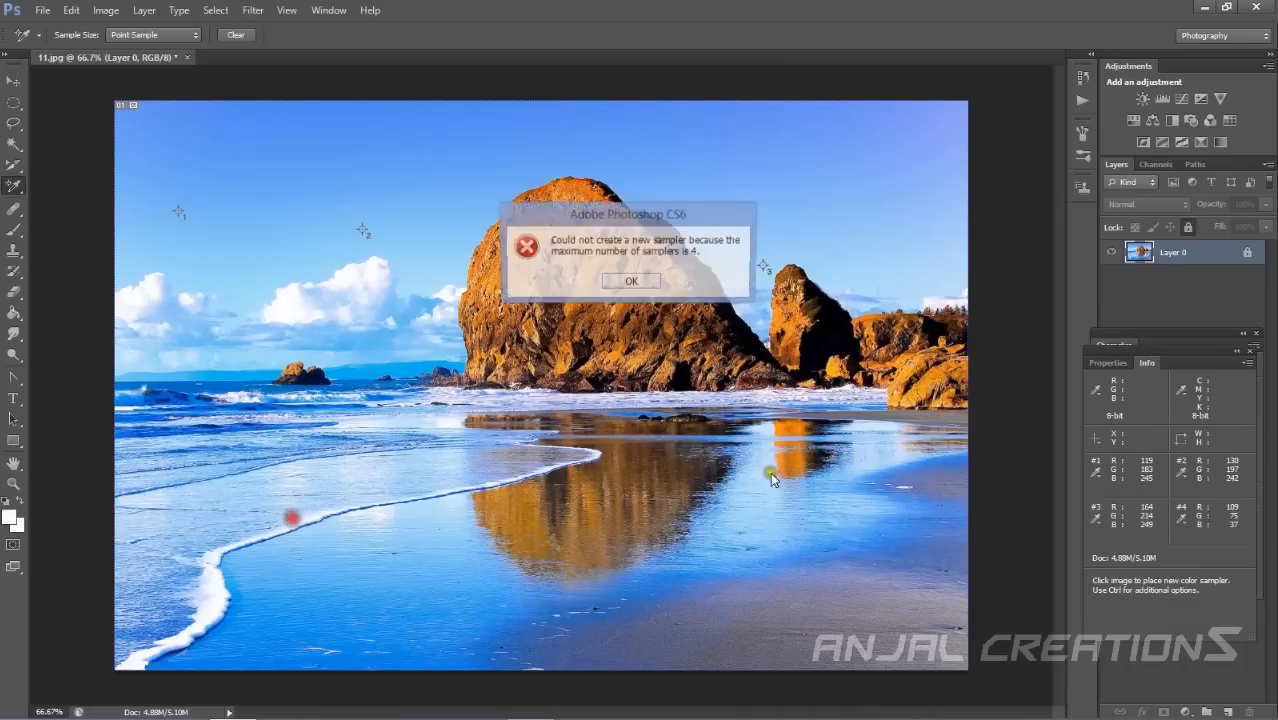
pyautogui.click(648, 280)
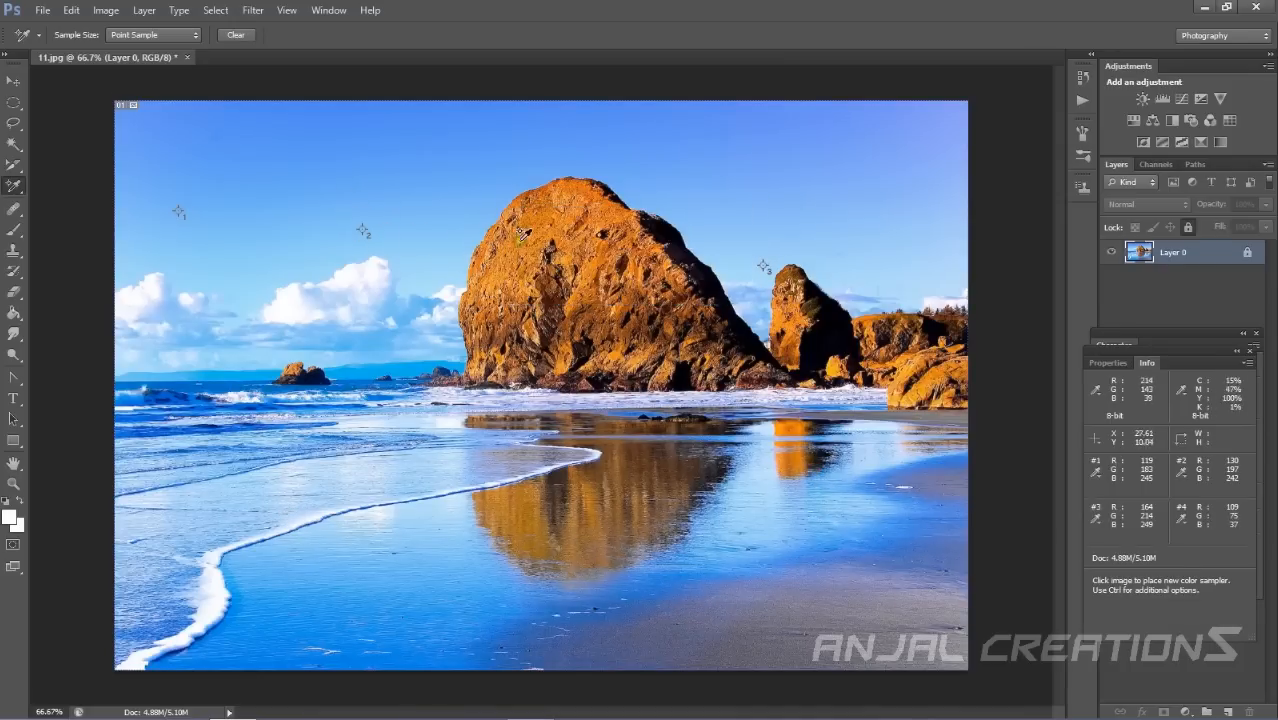
pyautogui.click(1250, 351)
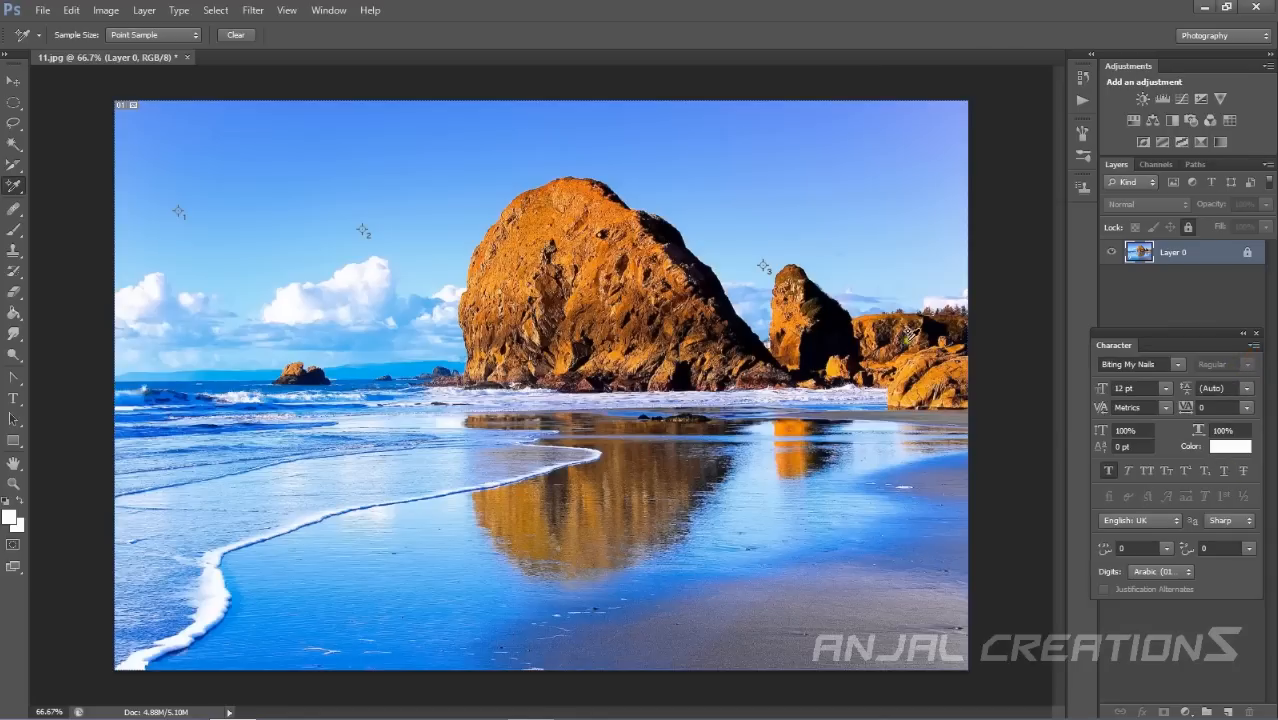
# Switch back to the Eyedropper Tool and sample a light blue colour from the clouds.
pyautogui.click(20, 187)
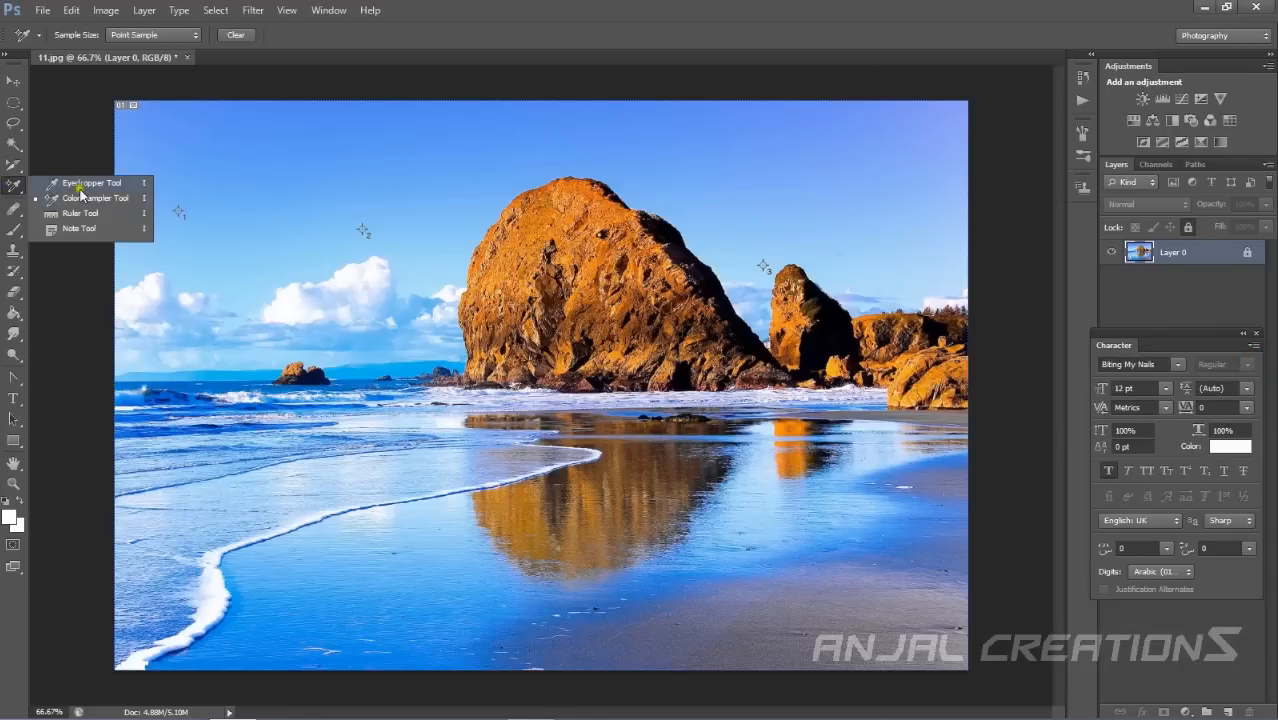
pyautogui.click(73, 183)
pyautogui.click(338, 292)
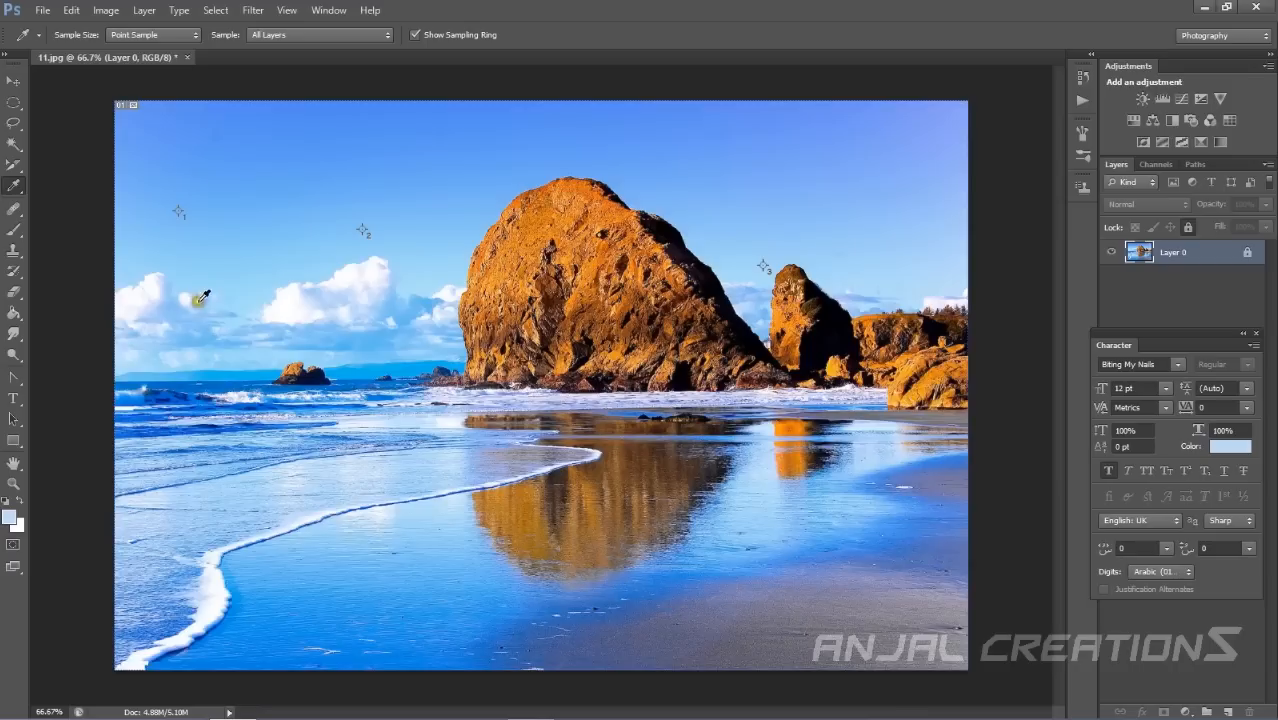
# Measure across the sky with the Ruler Tool, drawing horizontal and vertical measuring lines.
pyautogui.click(14, 186)
pyautogui.click(68, 215)
pyautogui.moveTo(287, 194); pyautogui.dragTo(864, 197)
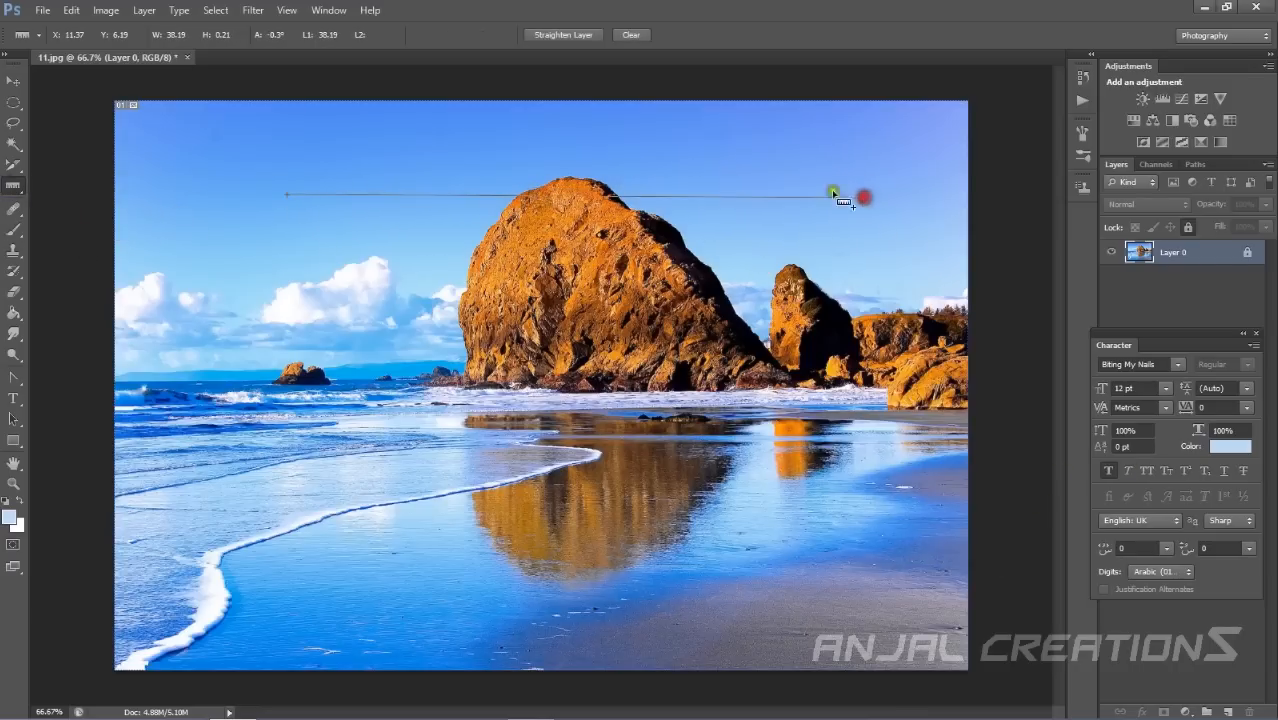
pyautogui.moveTo(284, 189)
pyautogui.mouseDown()
pyautogui.moveTo(251, 428)
pyautogui.moveTo(272, 628)
pyautogui.mouseUp()
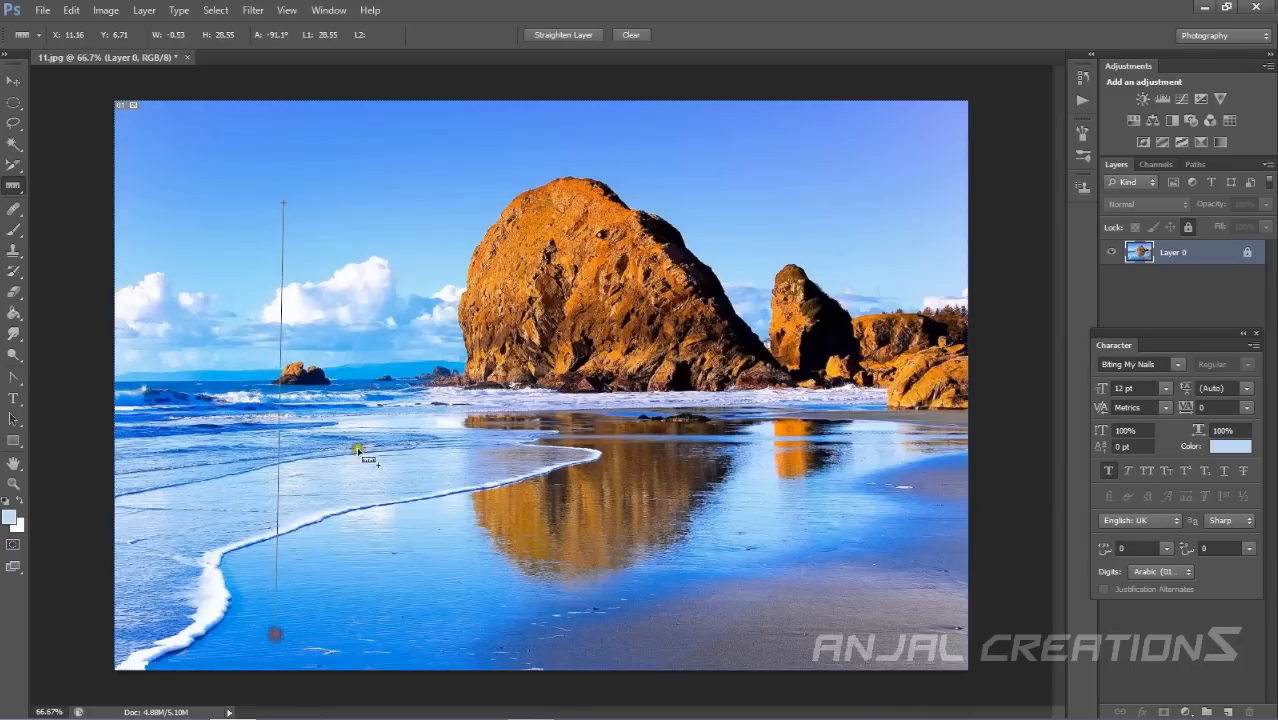
pyautogui.moveTo(276, 197)
pyautogui.mouseDown()
pyautogui.moveTo(940, 188)
pyautogui.moveTo(910, 223)
pyautogui.moveTo(925, 192)
pyautogui.moveTo(943, 196)
pyautogui.mouseUp()
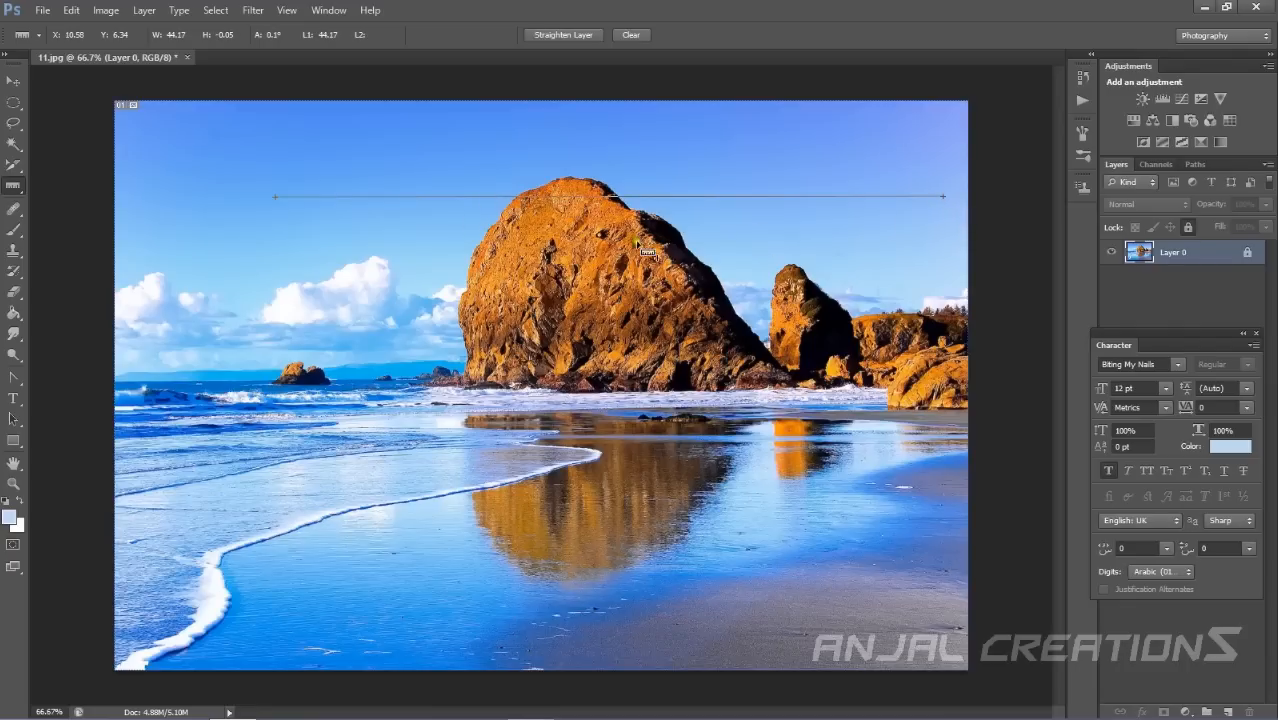
# Reselect the Ruler Tool and measure again across the clouds and small rock.
pyautogui.rightClick(13, 187)
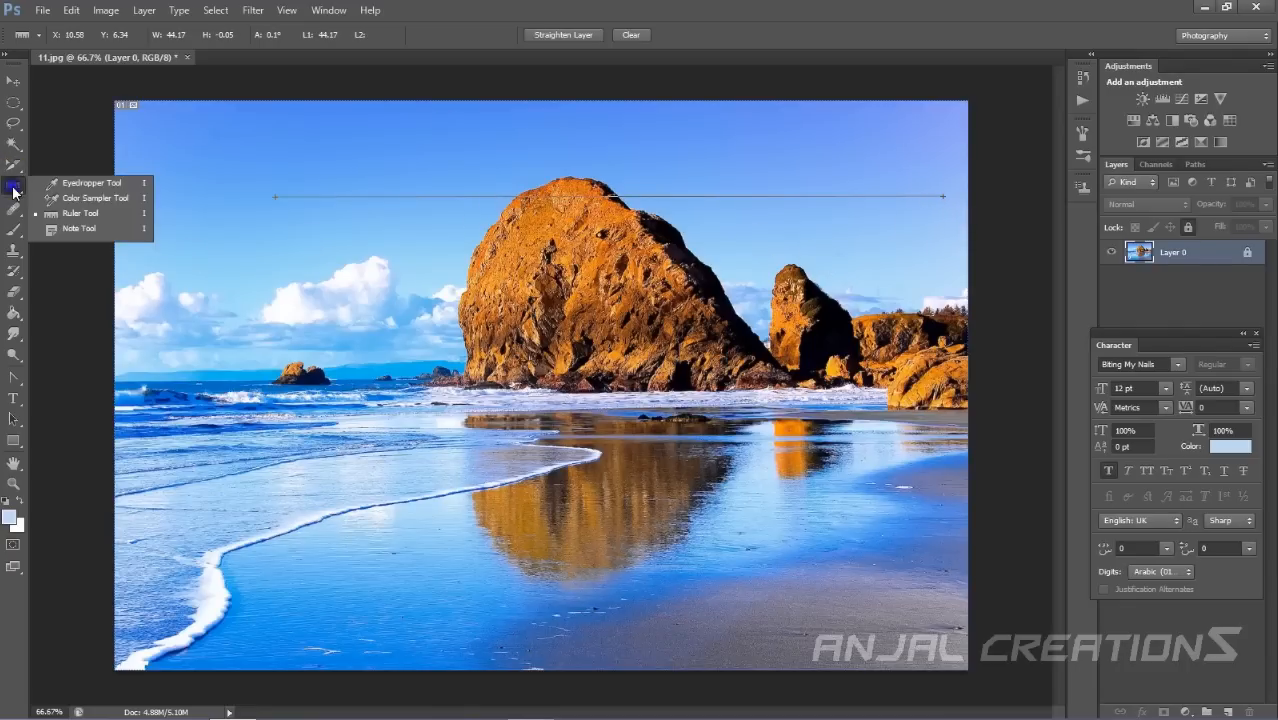
pyautogui.click(62, 217)
pyautogui.moveTo(192, 262)
pyautogui.mouseDown()
pyautogui.moveTo(252, 335)
pyautogui.moveTo(470, 518)
pyautogui.mouseUp()
pyautogui.moveTo(292, 303)
pyautogui.mouseDown()
pyautogui.moveTo(464, 271)
pyautogui.moveTo(658, 504)
pyautogui.moveTo(83, 227)
pyautogui.mouseUp()
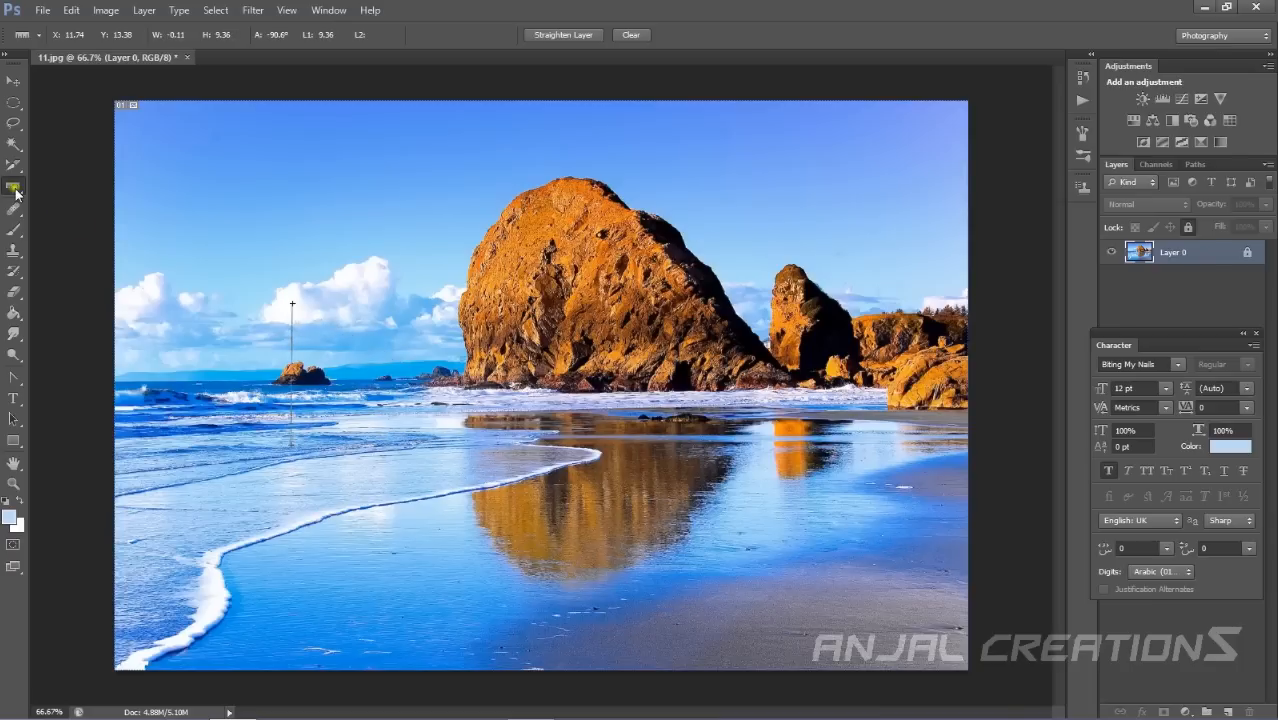
# Add a note above the clouds with the Note Tool and type the text dlgpphphh]h[]\gf into it.
pyautogui.rightClick(14, 189)
pyautogui.click(102, 233)
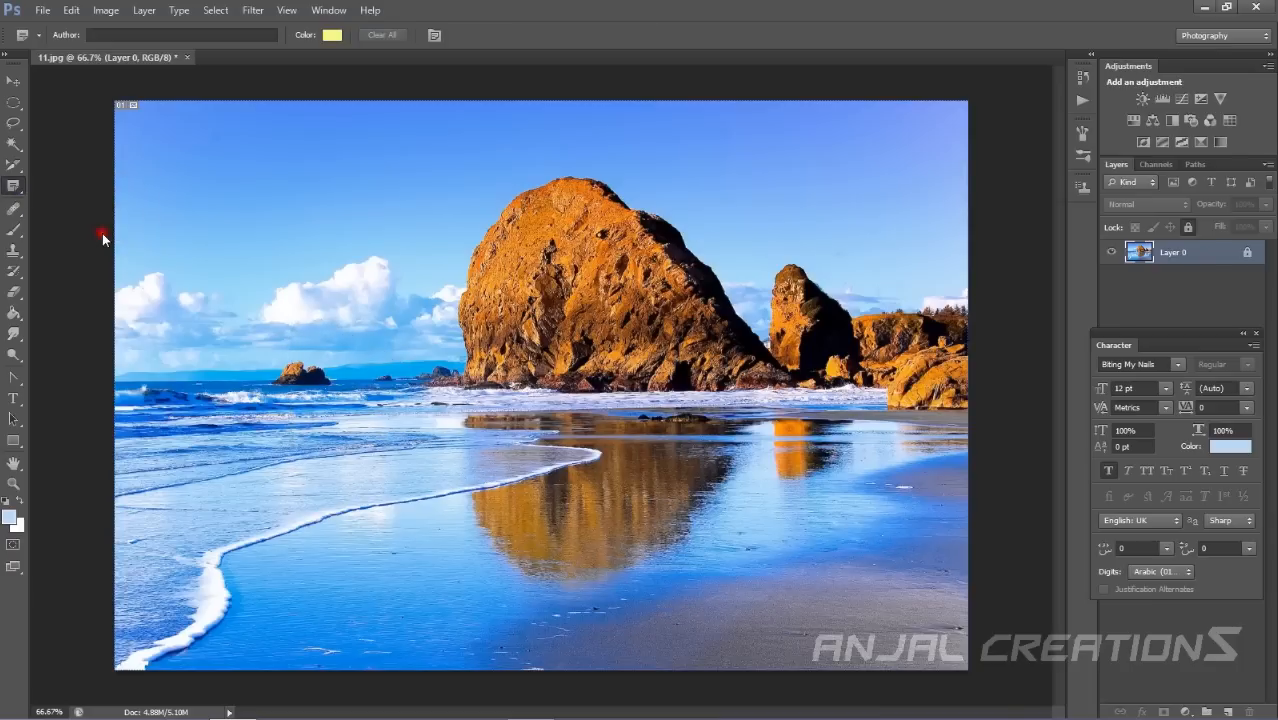
pyautogui.click(320, 238)
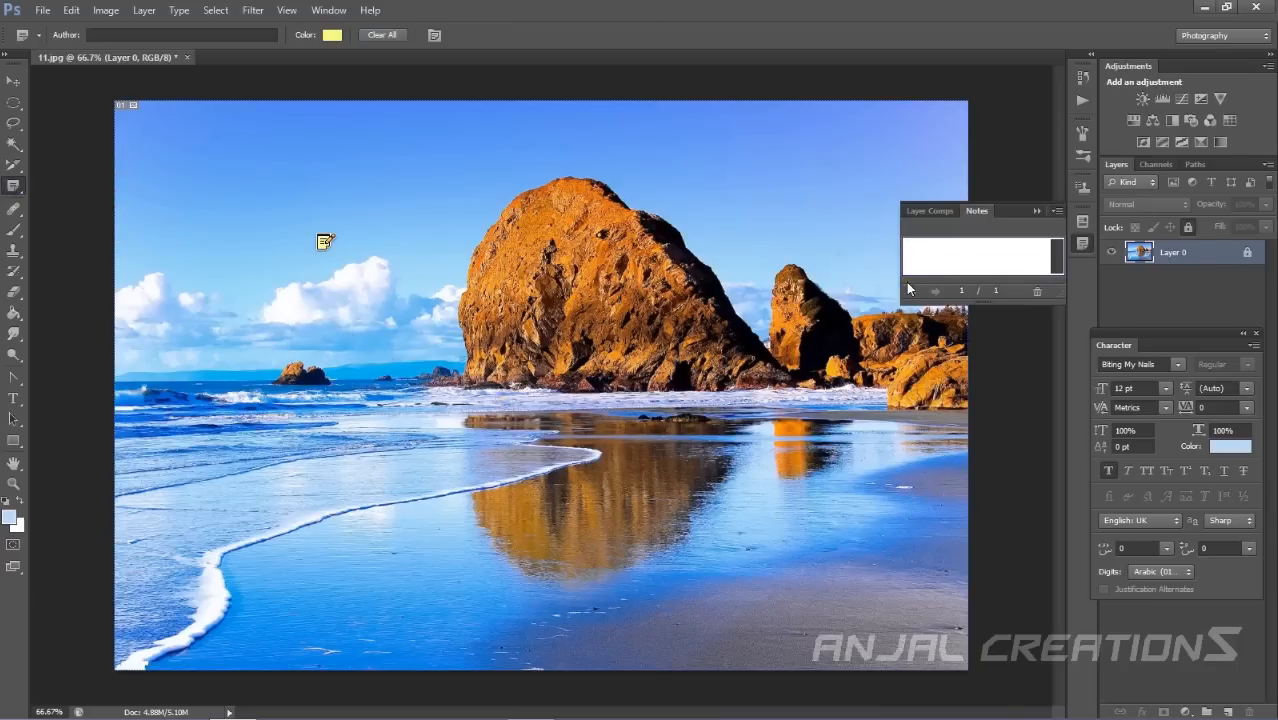
pyautogui.write('dlgpphphh]h[]\\gf')
# Collapse the Notes panel and switch to the Move Tool.
pyautogui.click(925, 212)
pyautogui.click(976, 211)
pyautogui.click(1033, 211)
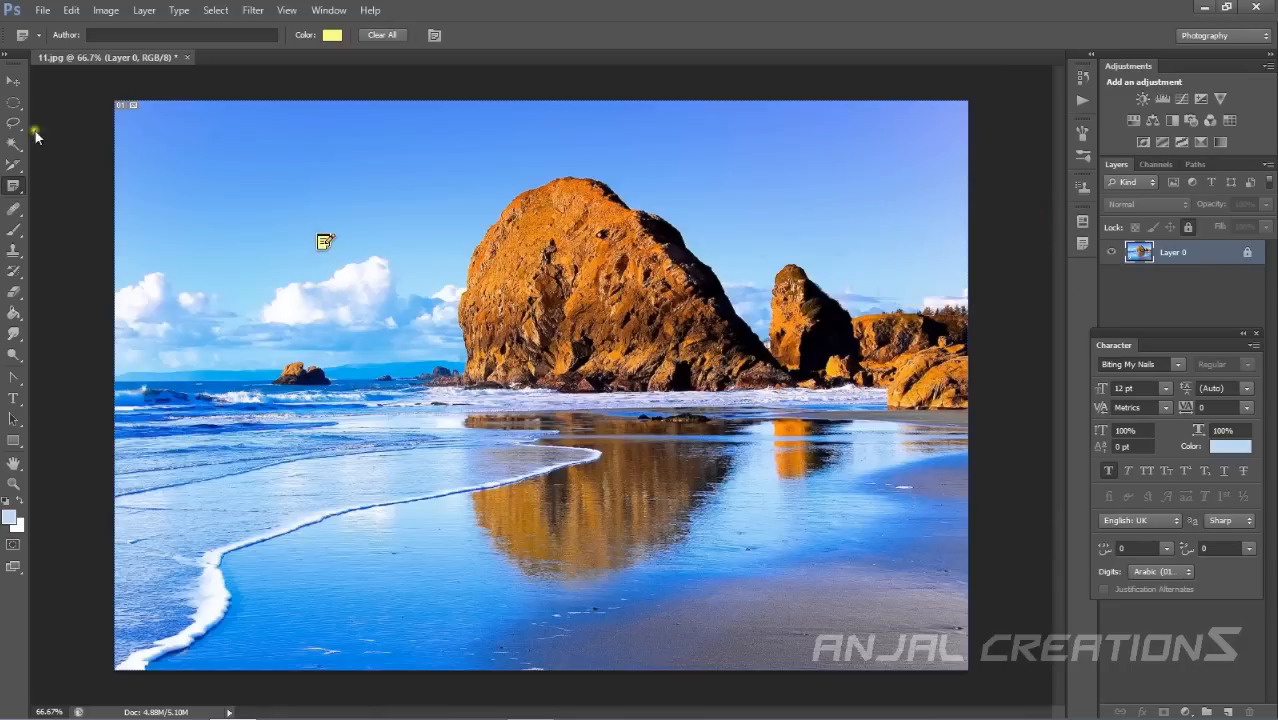
pyautogui.press('v')
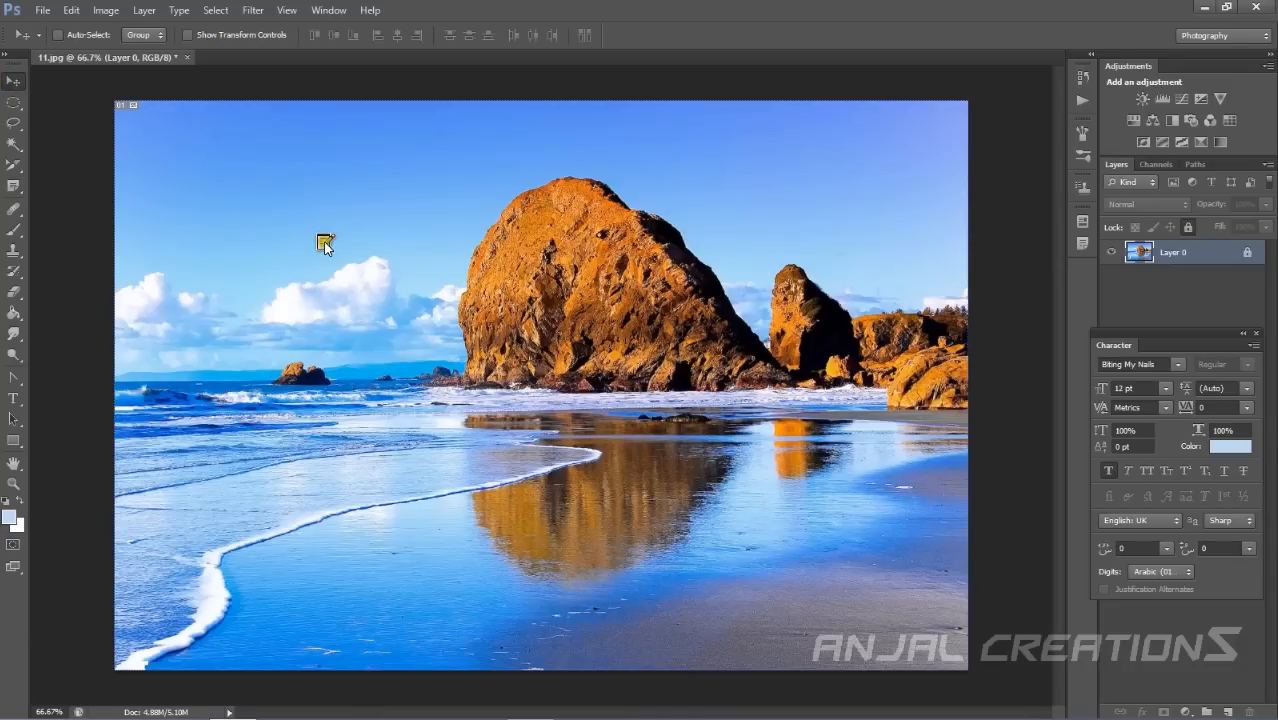
# Open the note, delete all of its text and collapse the Notes panel.
pyautogui.click(325, 243)
pyautogui.click(1082, 243)
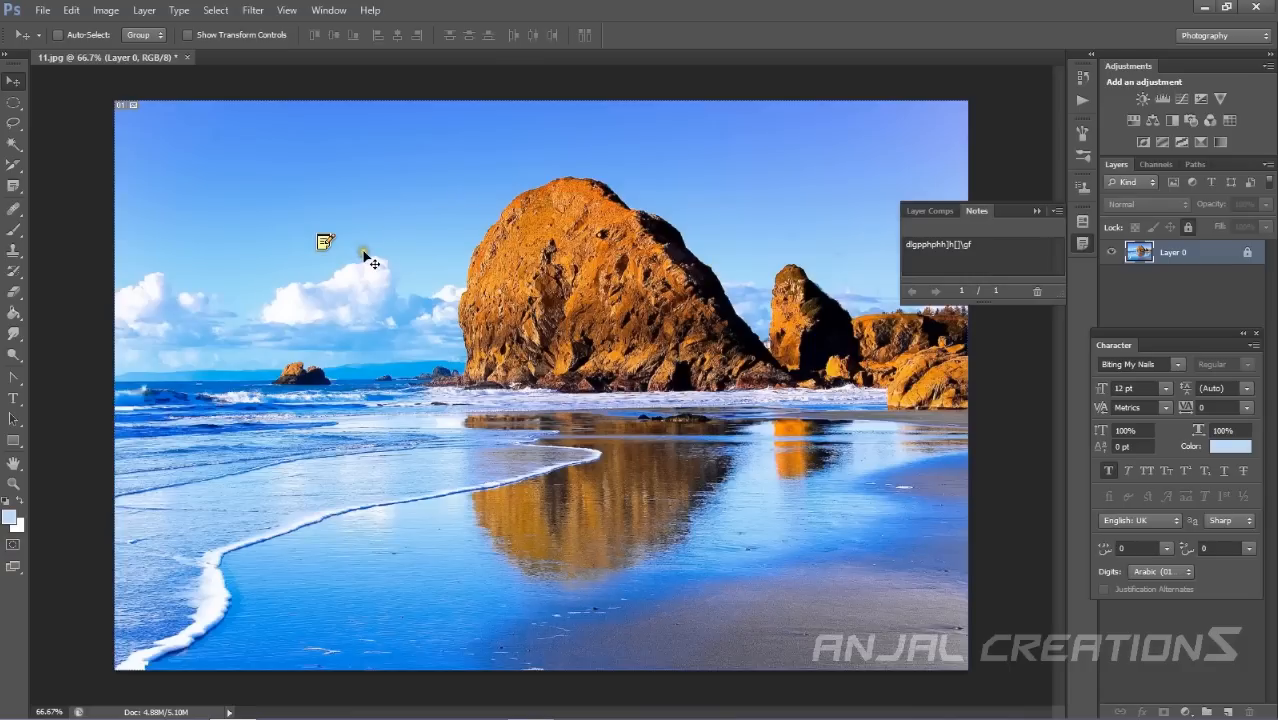
pyautogui.click(990, 255)
pyautogui.hotkey('ctrl', 'a')
pyautogui.press('Delete')
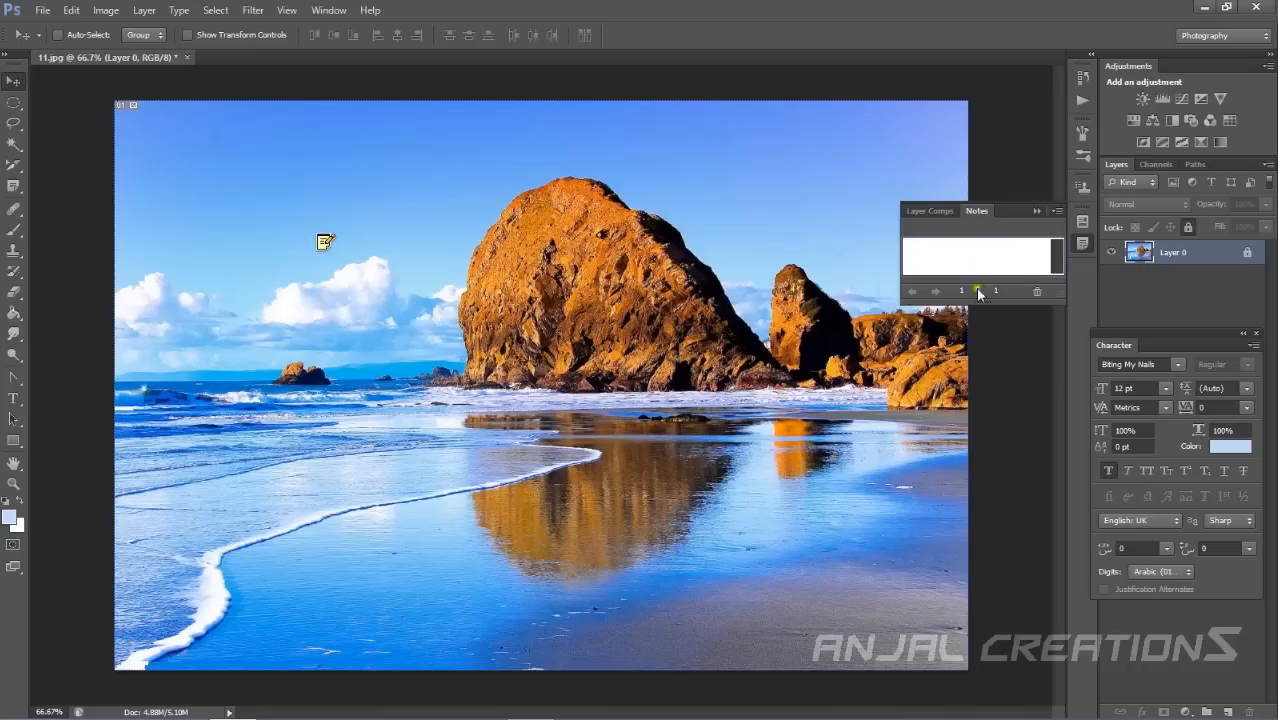
pyautogui.click(1037, 210)
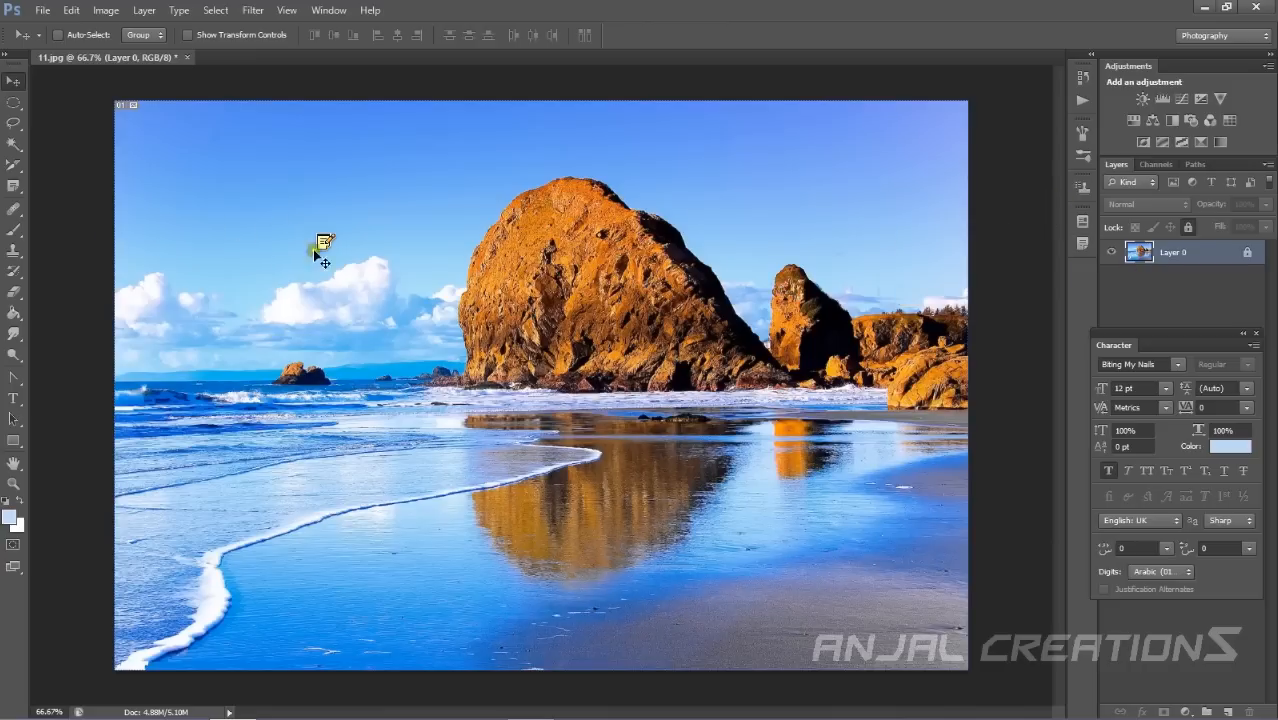
# Close the Notes panel and delete all notes from the image.
pyautogui.rightClick(1082, 243)
pyautogui.click(1128, 256)
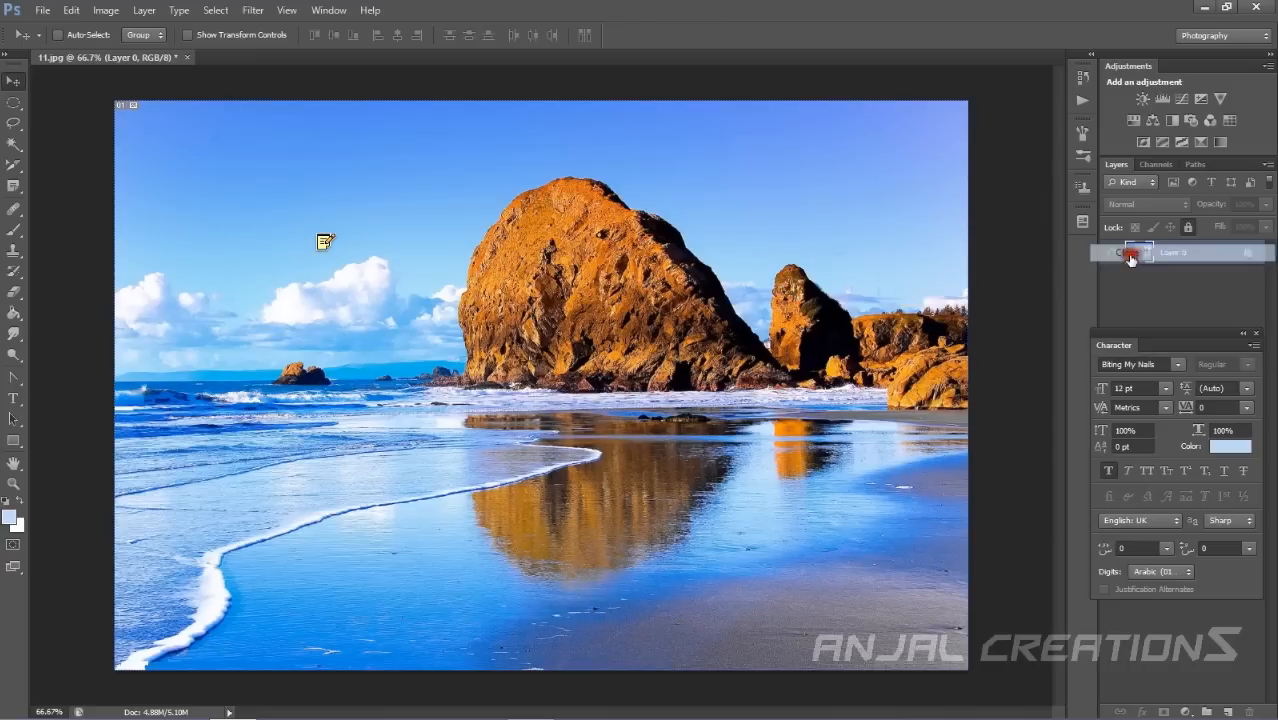
pyautogui.rightClick(325, 242)
pyautogui.click(374, 344)
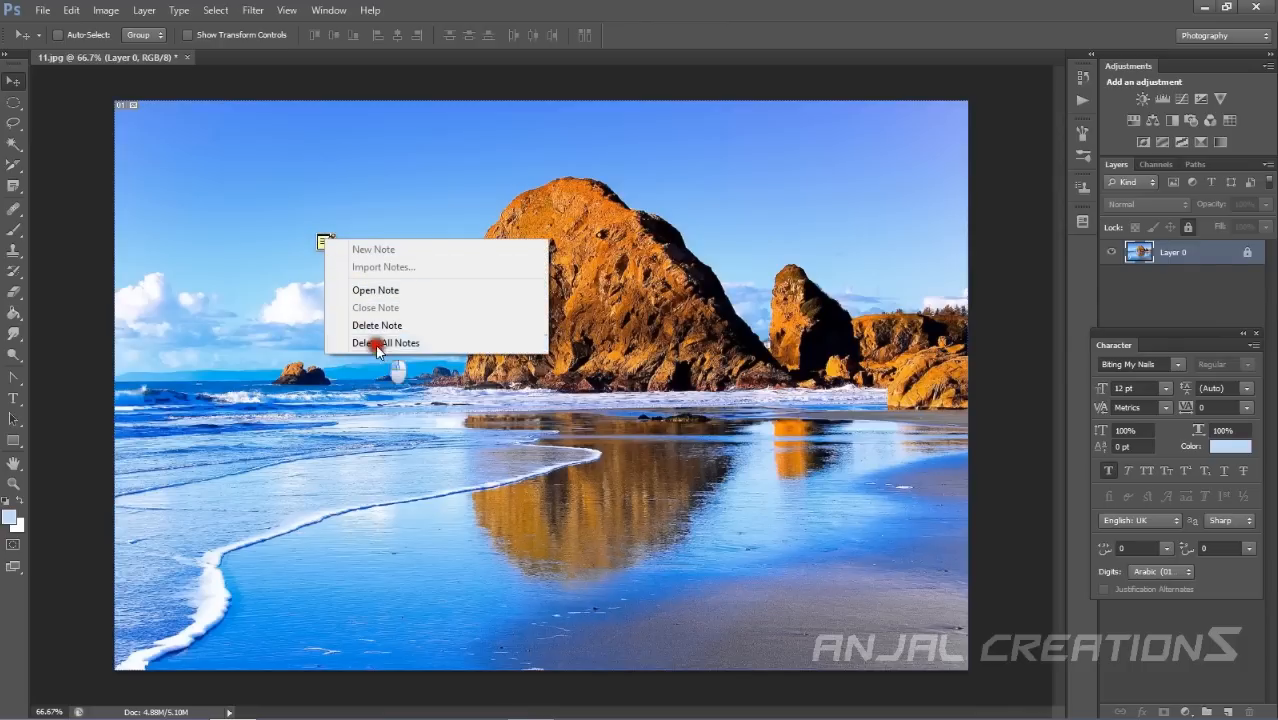
pyautogui.click(584, 281)
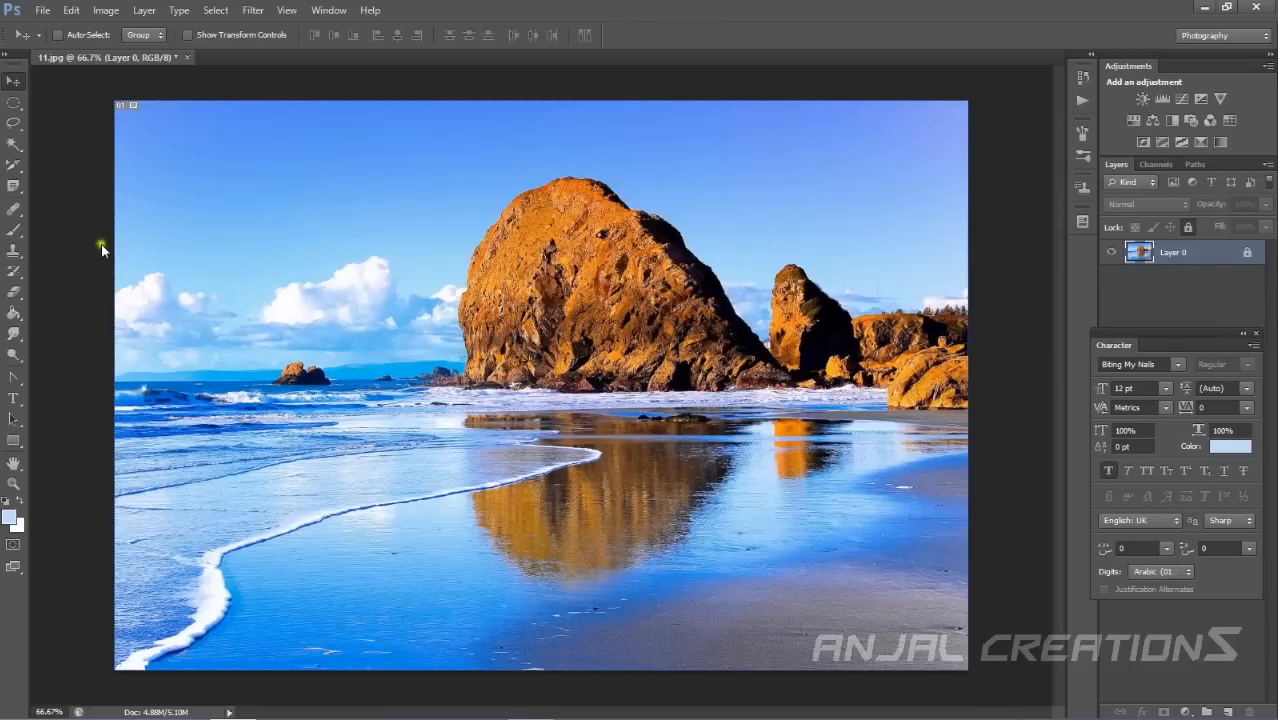
# Try to use the Spot Healing Brush Tool on the sky near the clouds.
pyautogui.click(15, 212)
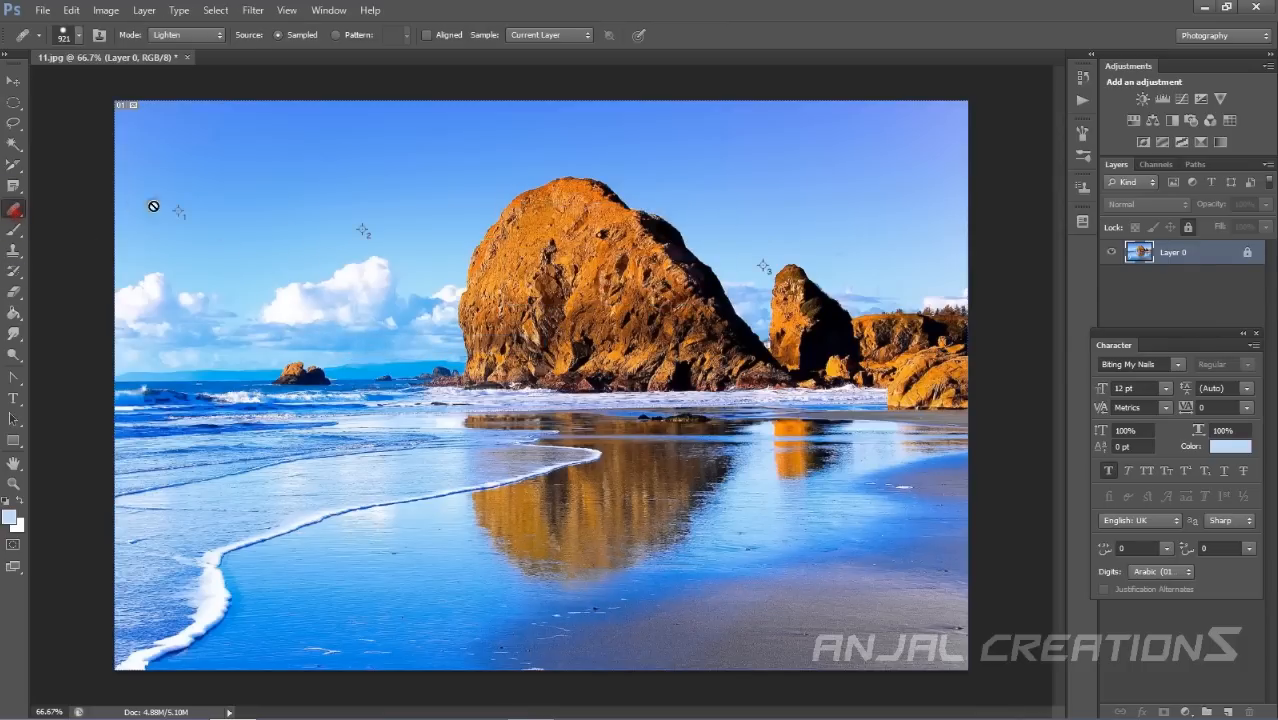
pyautogui.rightClick(18, 208)
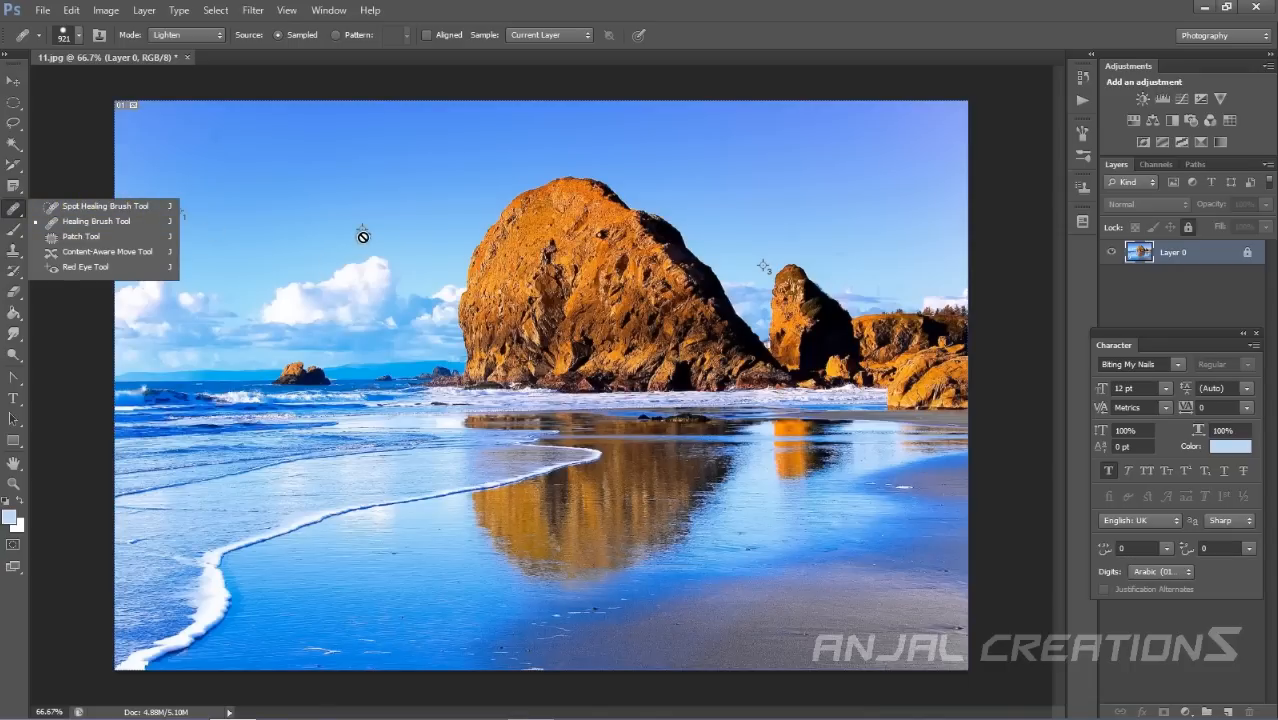
pyautogui.click(88, 205)
pyautogui.click(285, 279)
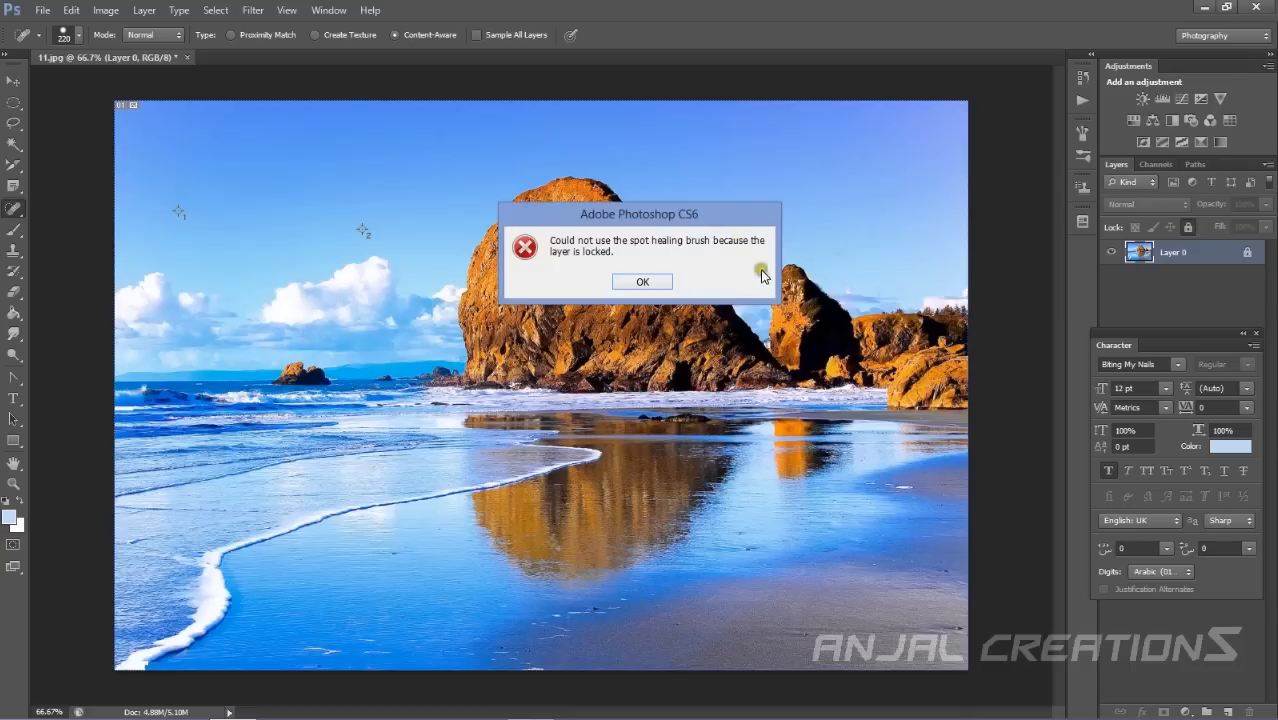
pyautogui.click(642, 282)
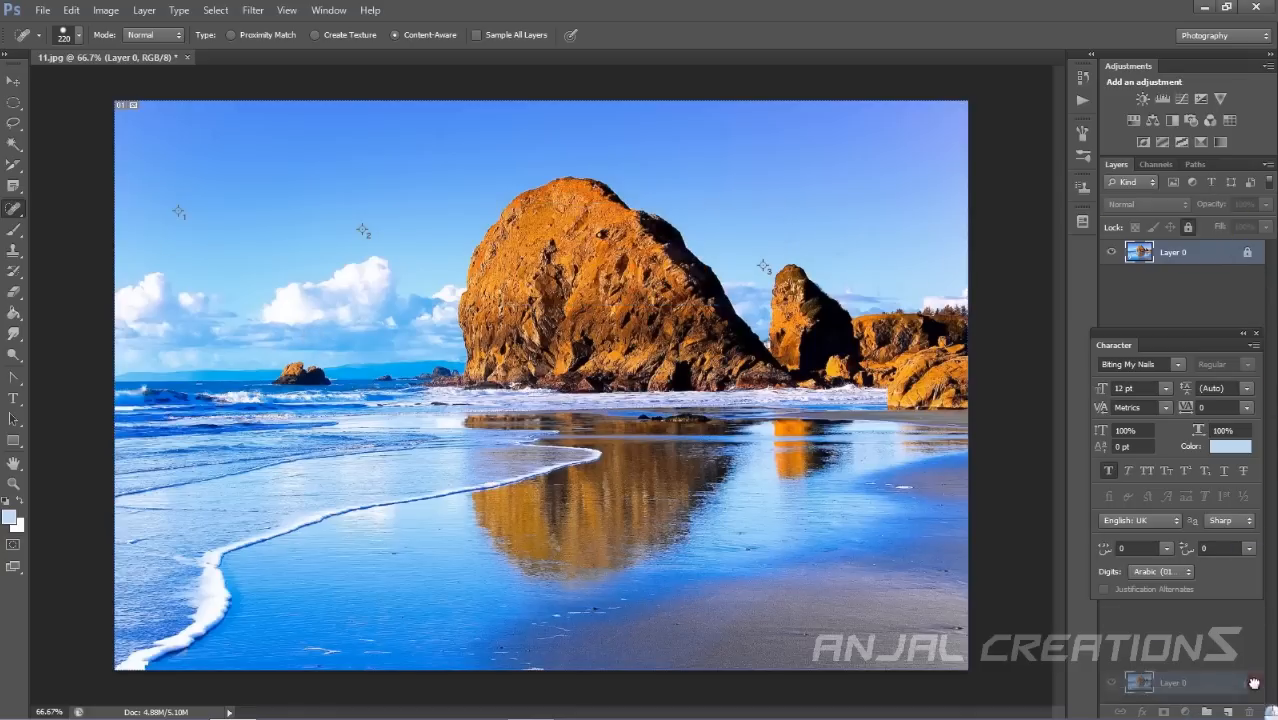
# Unlock Layer 0 and paint a Spot Healing Brush stroke from the sky down across the rock.
pyautogui.moveTo(1252, 256); pyautogui.dragTo(1248, 711)
pyautogui.moveTo(317, 243)
pyautogui.mouseDown()
pyautogui.moveTo(522, 448)
pyautogui.moveTo(534, 262)
pyautogui.moveTo(593, 422)
pyautogui.moveTo(430, 375)
pyautogui.mouseUp()
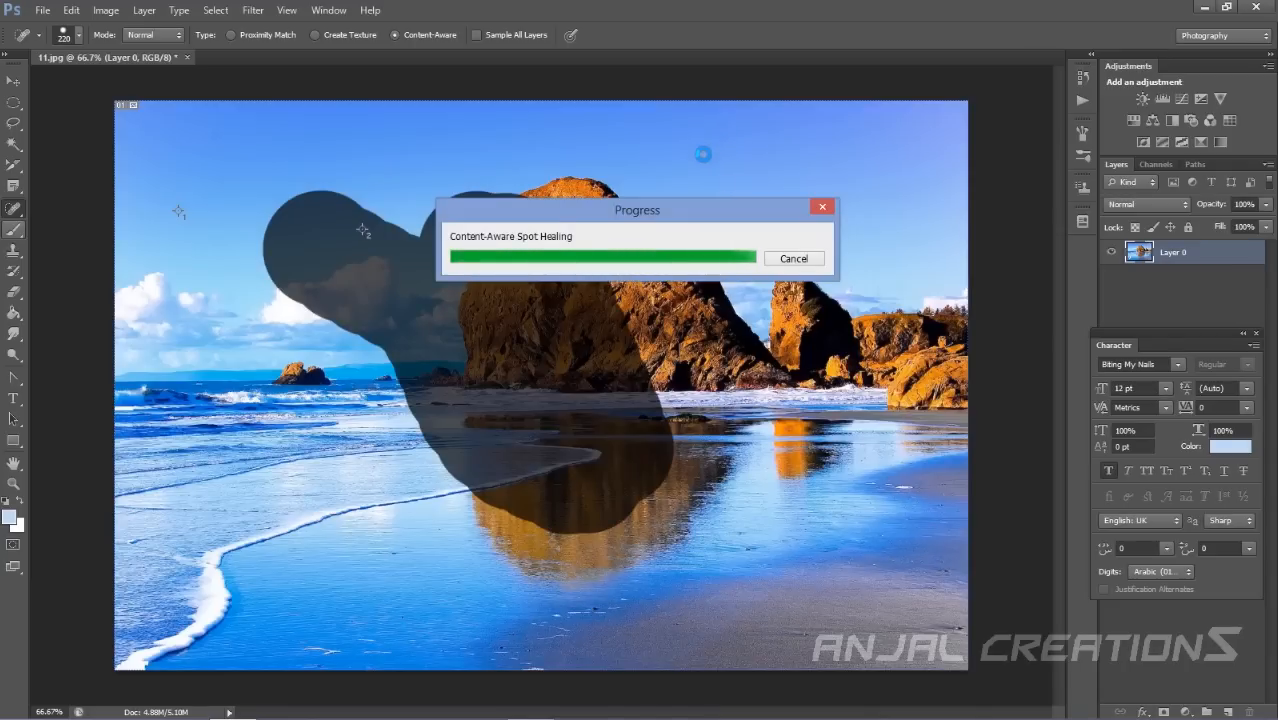
# Paint Spot Healing Brush strokes in Replace mode over the sky and across the rocks.
pyautogui.click(289, 266)
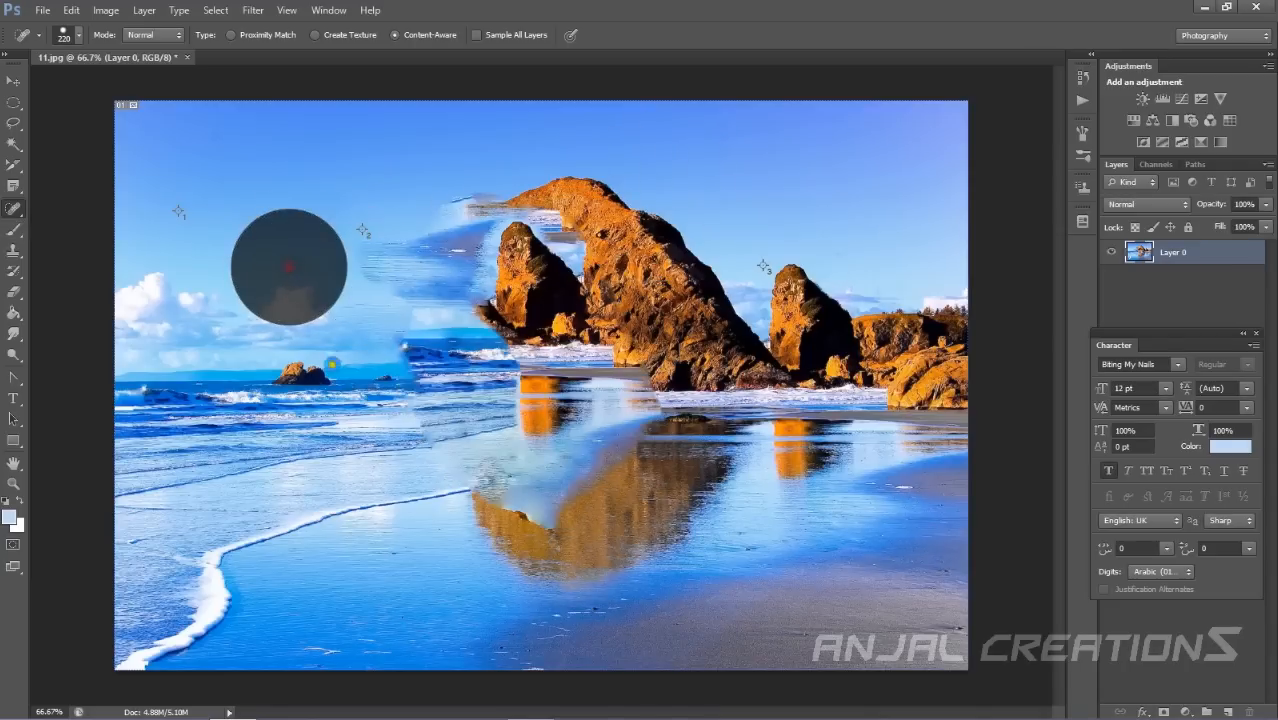
pyautogui.click(177, 36)
pyautogui.click(150, 64)
pyautogui.moveTo(722, 252); pyautogui.dragTo(836, 454)
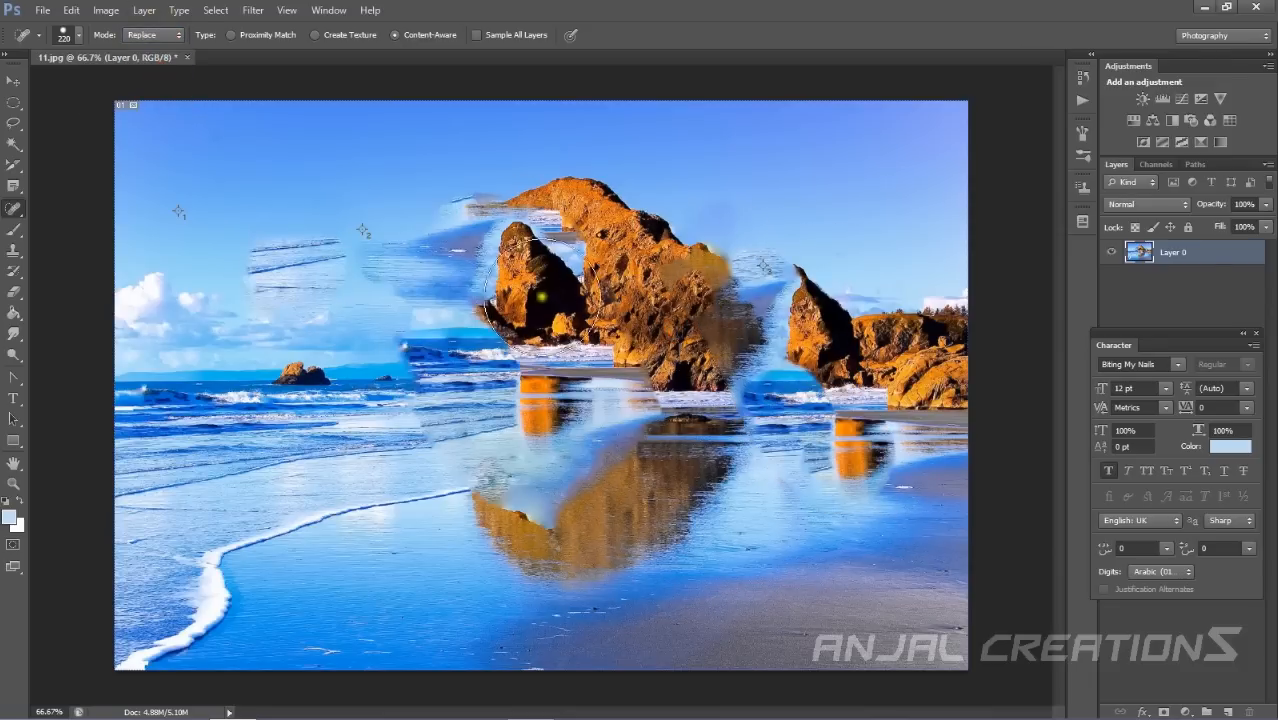
# Undo the last four edits.
pyautogui.hotkey('ctrl', 'alt', 'z')
pyautogui.hotkey('ctrl', 'alt', 'z')
pyautogui.hotkey('ctrl', 'alt', 'z')
pyautogui.hotkey('ctrl', 'alt', 'z')
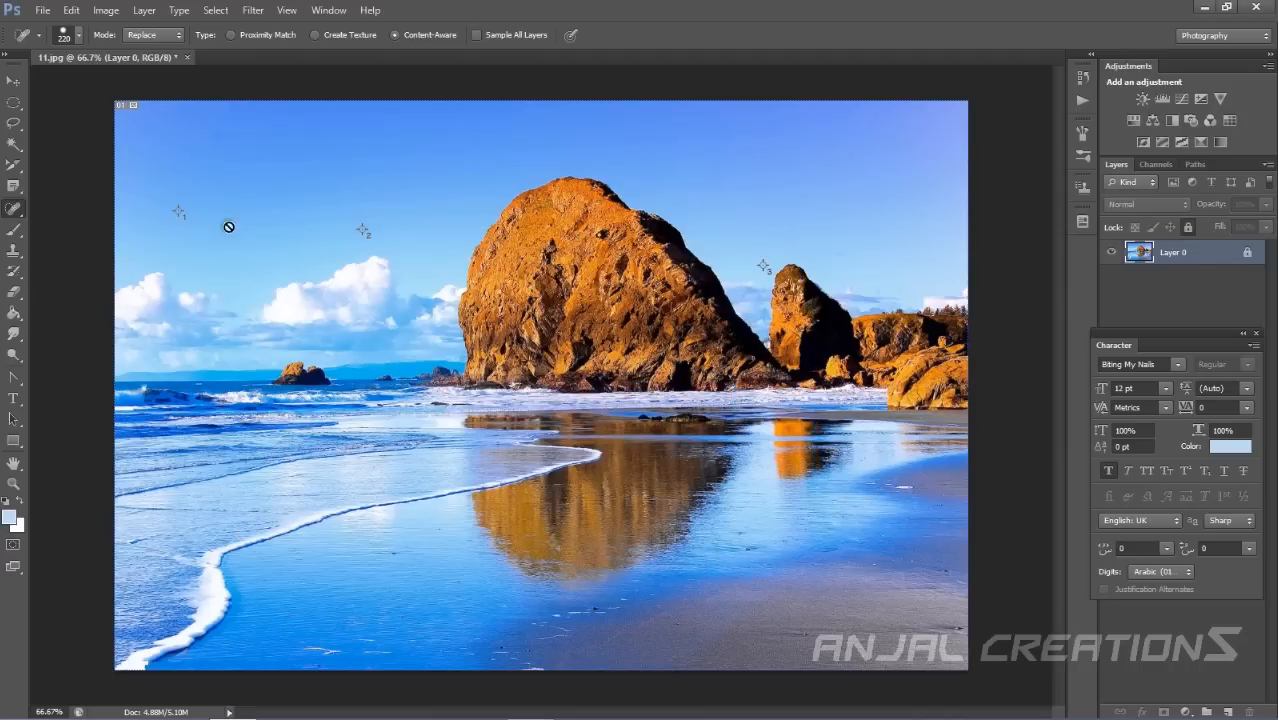
pyautogui.click(15, 164)
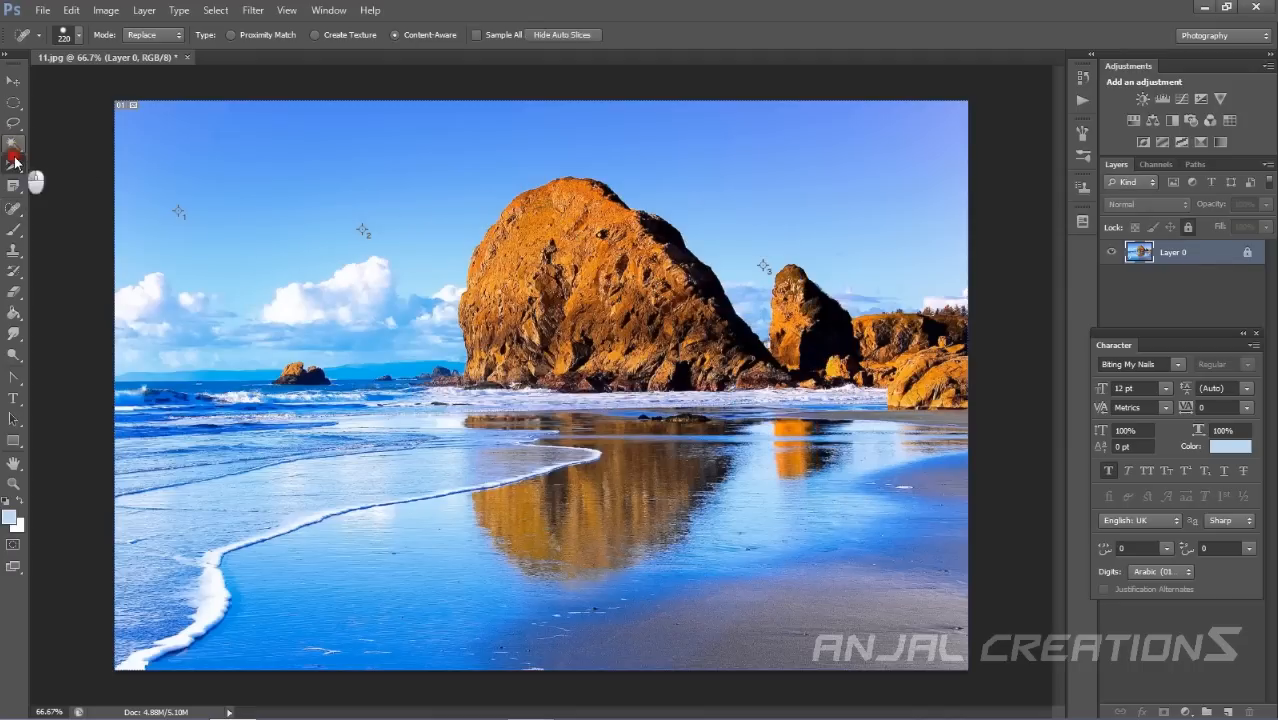
pyautogui.rightClick(18, 165)
pyautogui.click(79, 167)
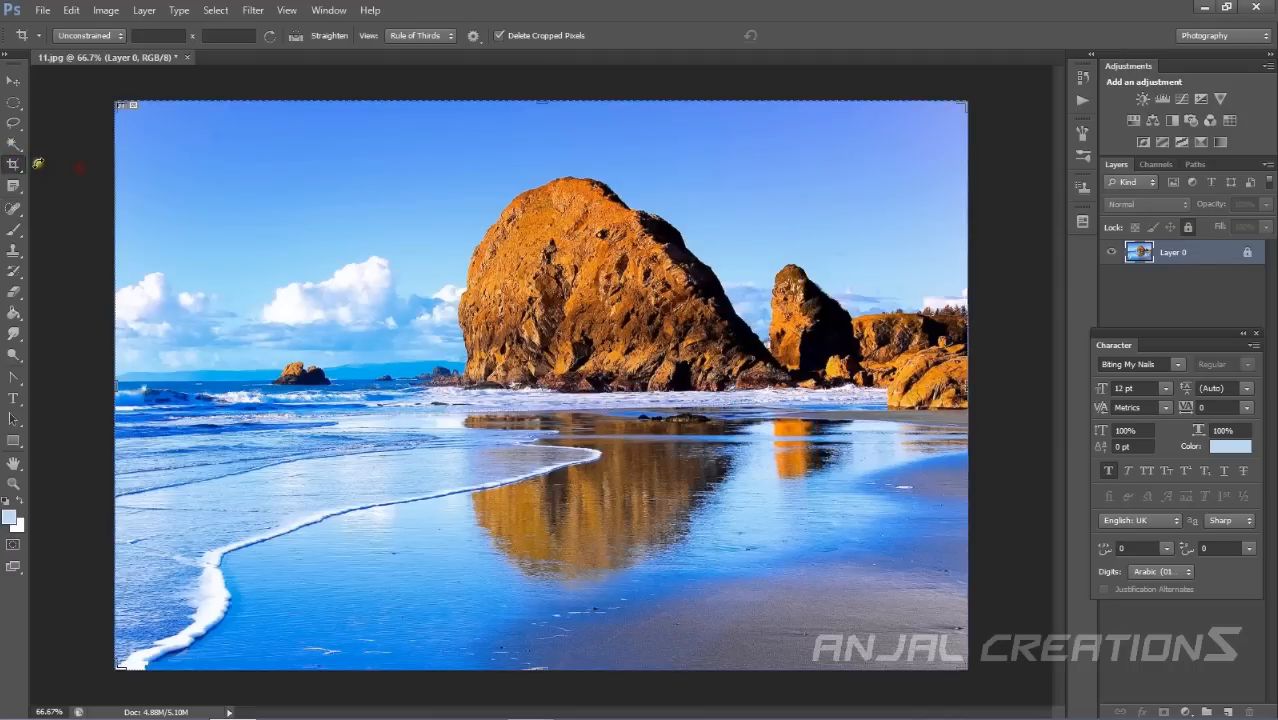
pyautogui.click(12, 233)
pyautogui.rightClick(12, 235)
pyautogui.click(14, 207)
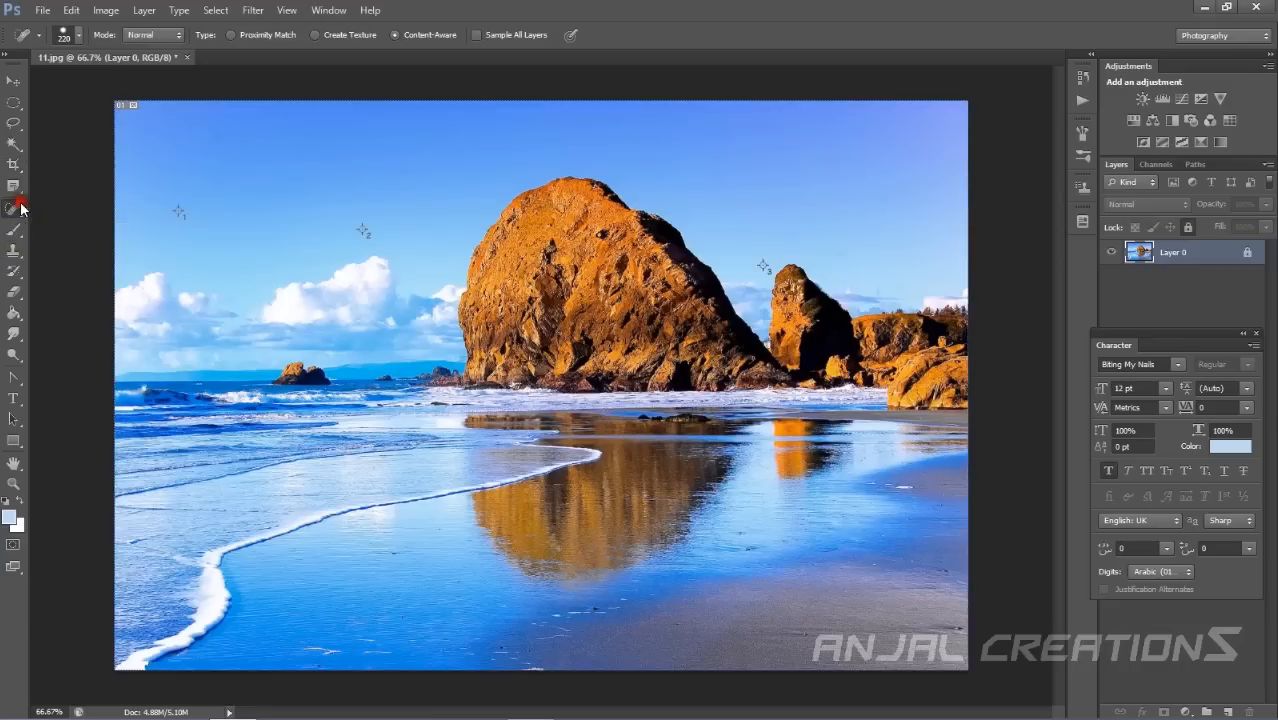
pyautogui.rightClick(14, 207)
pyautogui.click(57, 225)
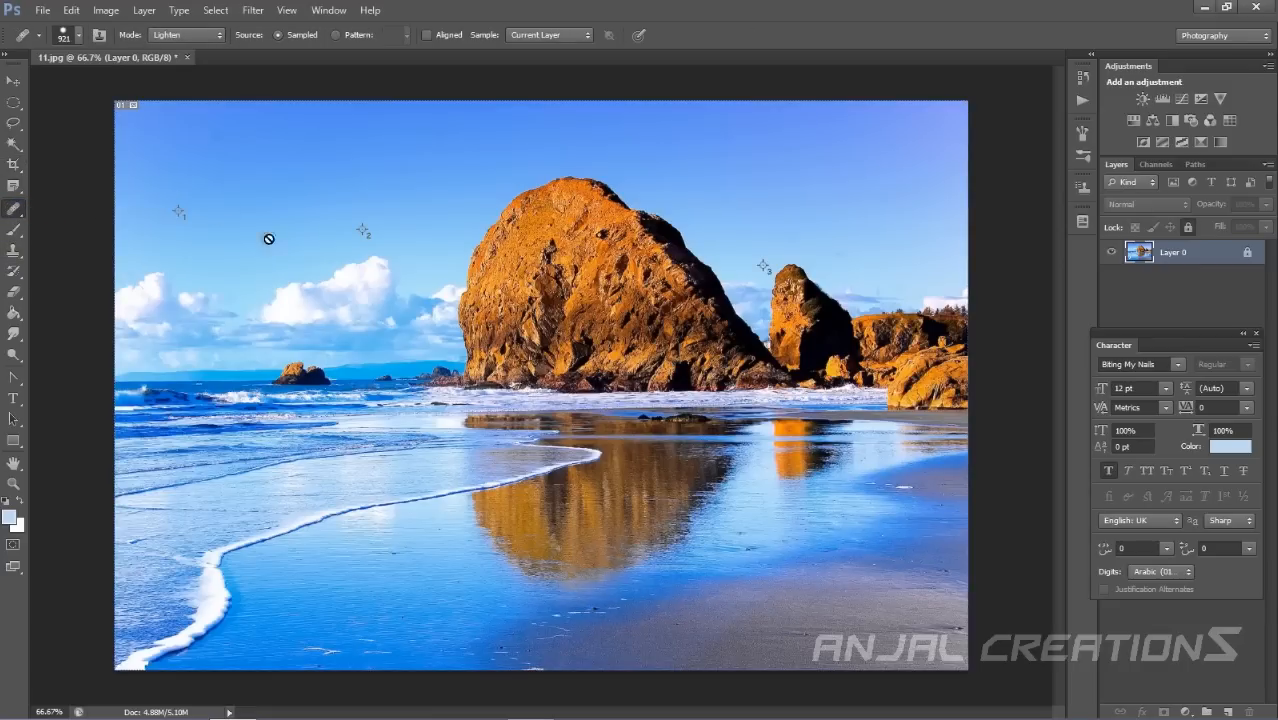
pyautogui.click(182, 35)
pyautogui.click(150, 68)
pyautogui.click(13, 126)
pyautogui.rightClick(13, 143)
pyautogui.click(38, 144)
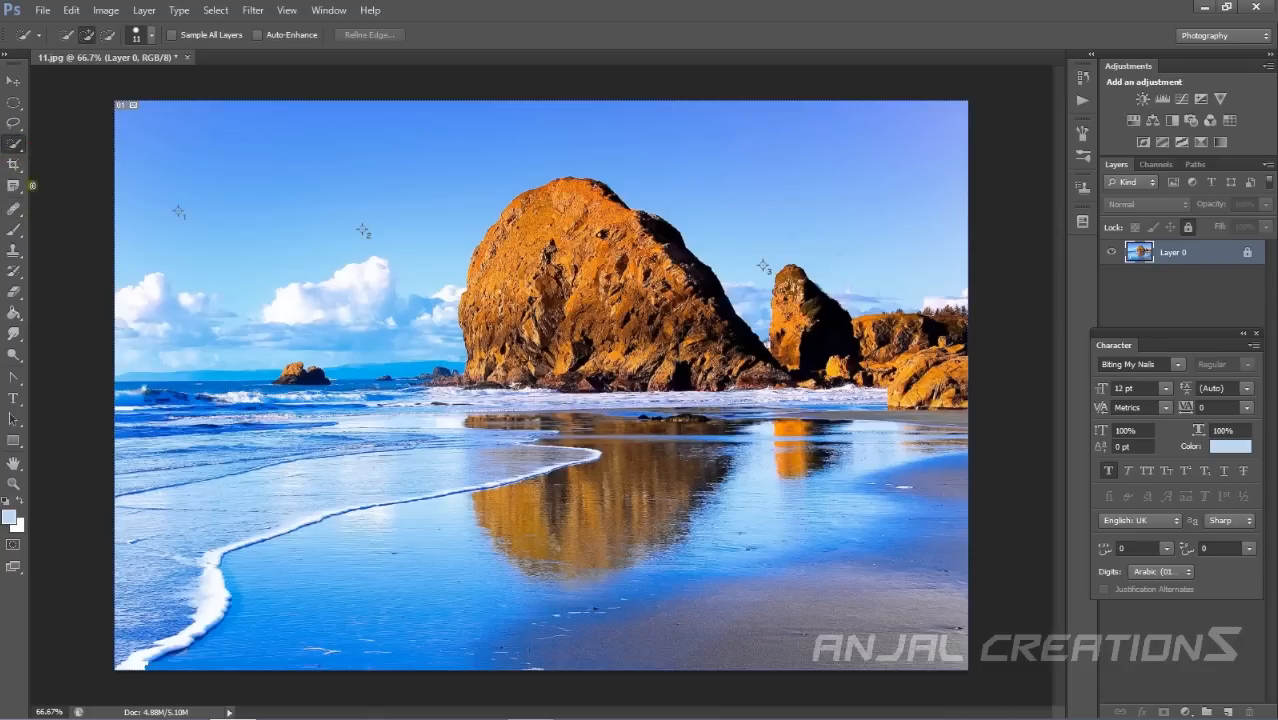
pyautogui.click(13, 186)
pyautogui.click(58, 182)
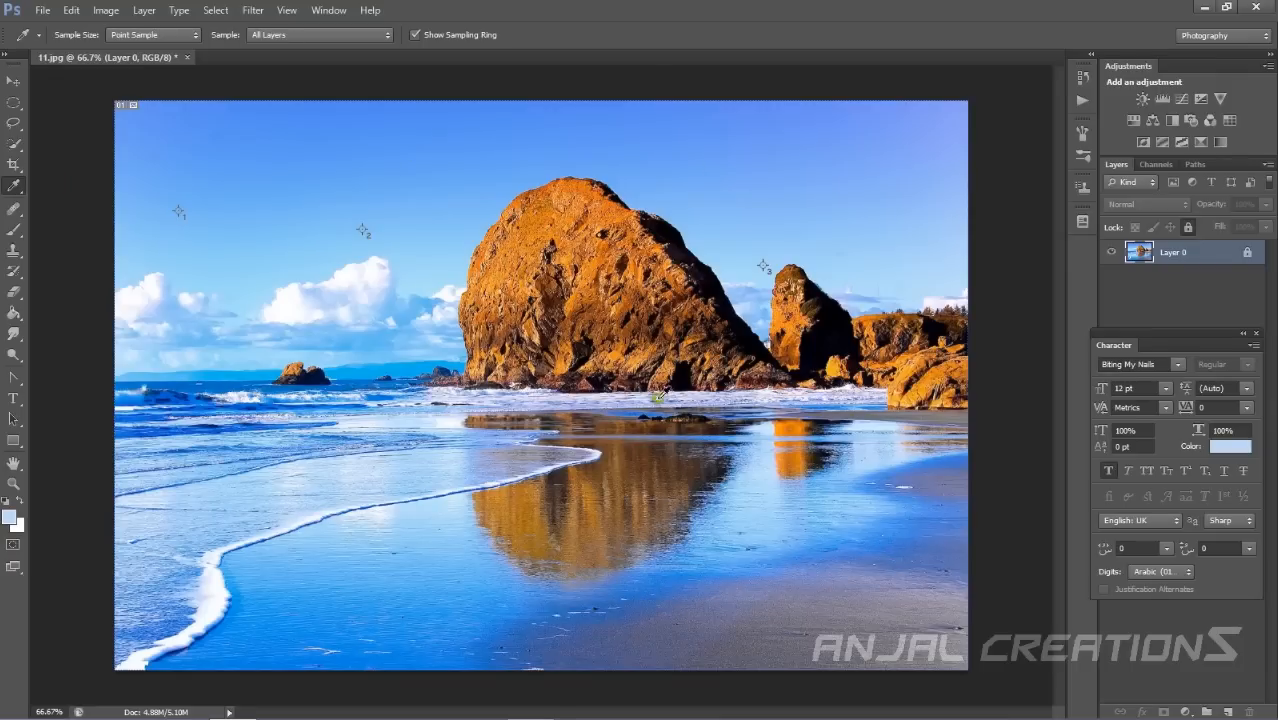
# Select the Healing Brush Tool, unlock Layer 0 and paint a healing stroke sampled from the big rock.
pyautogui.moveTo(13, 208)
pyautogui.mouseDown()
pyautogui.moveTo(93, 227)
pyautogui.moveTo(90, 216)
pyautogui.mouseUp()
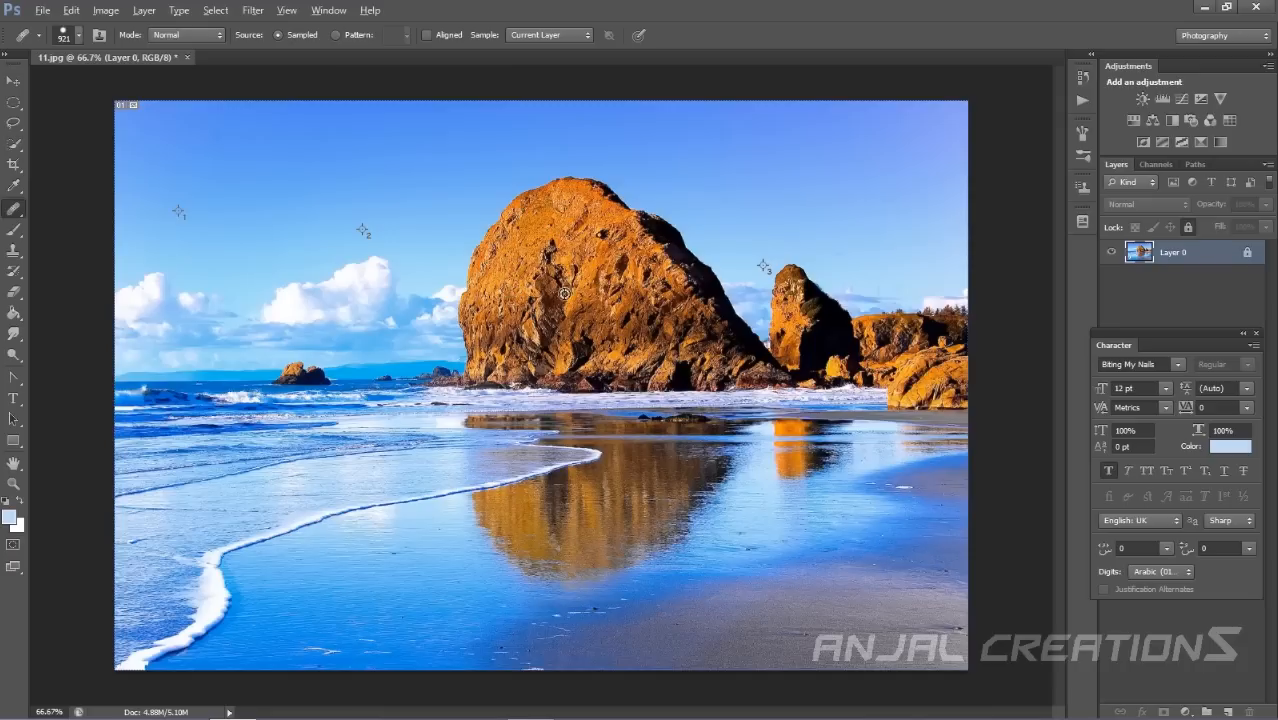
pyautogui.moveTo(1247, 253); pyautogui.dragTo(1251, 711)
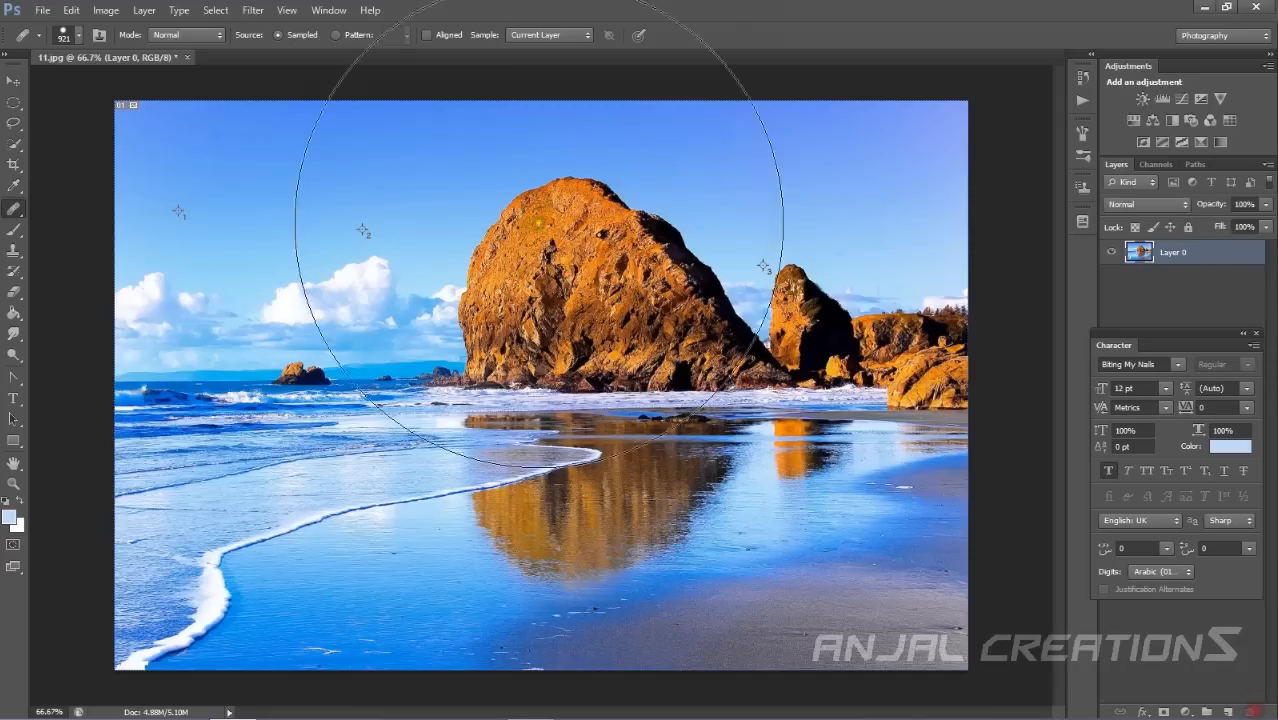
pyautogui.click(600, 318)
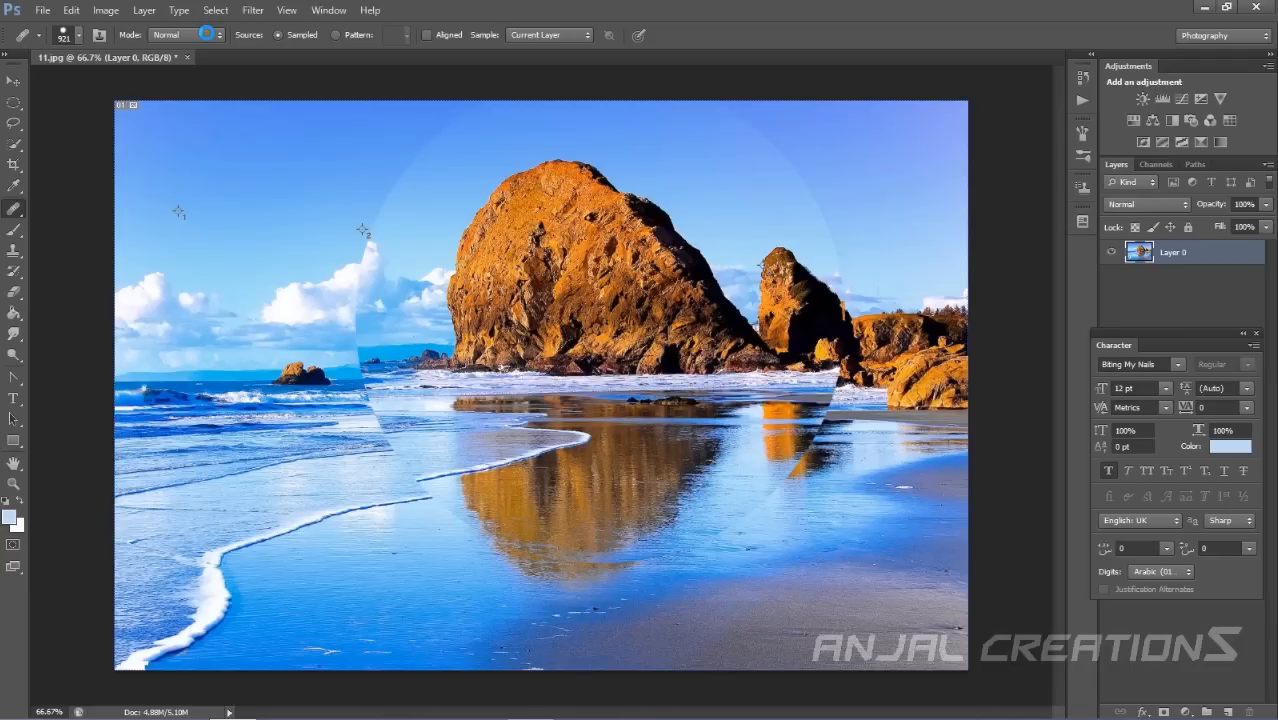
# Set the Healing Brush mode to Replace and paint repeated strokes cloning the rocks across the image.
pyautogui.click(205, 34)
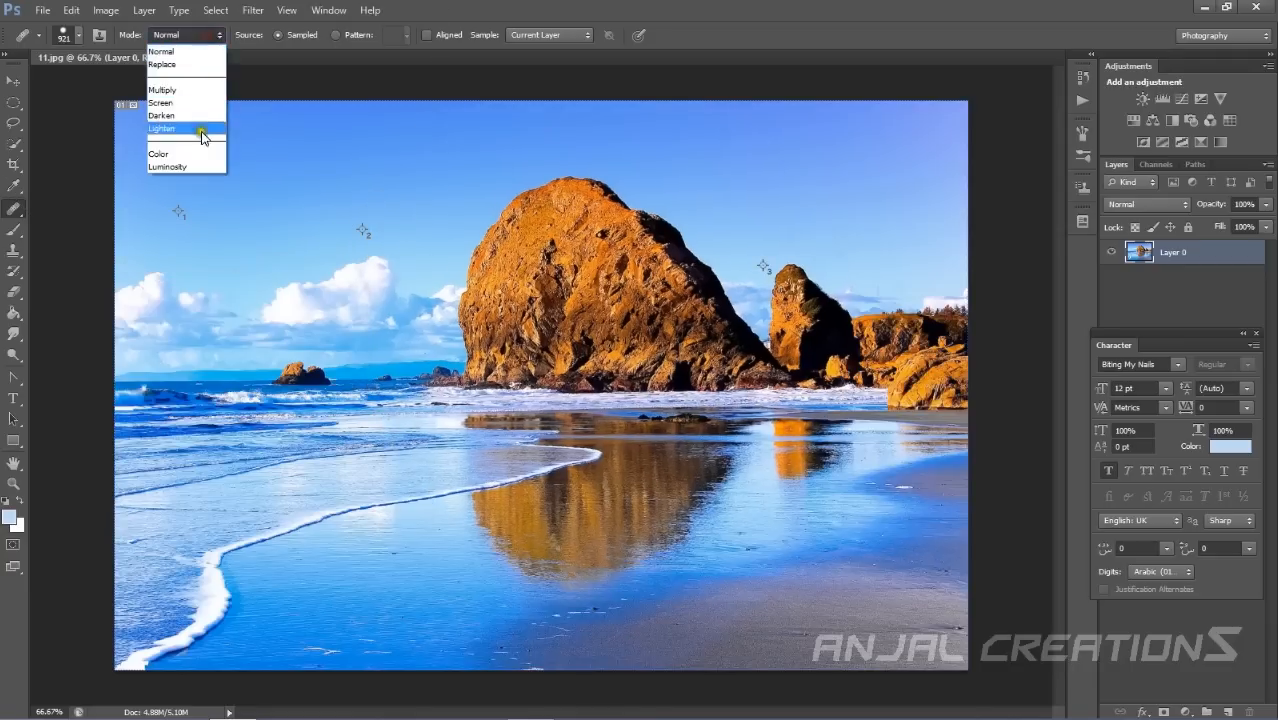
pyautogui.click(181, 65)
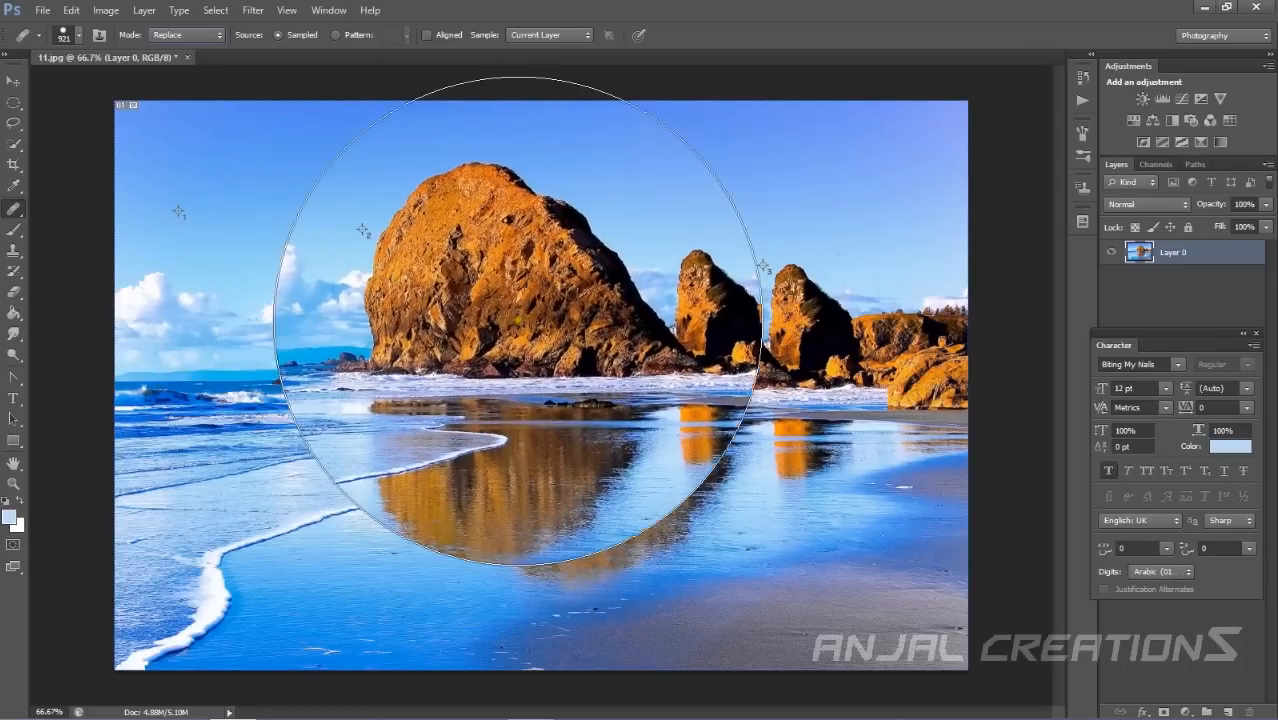
pyautogui.keyDown('alt'); pyautogui.click(533, 328); pyautogui.keyUp('alt')
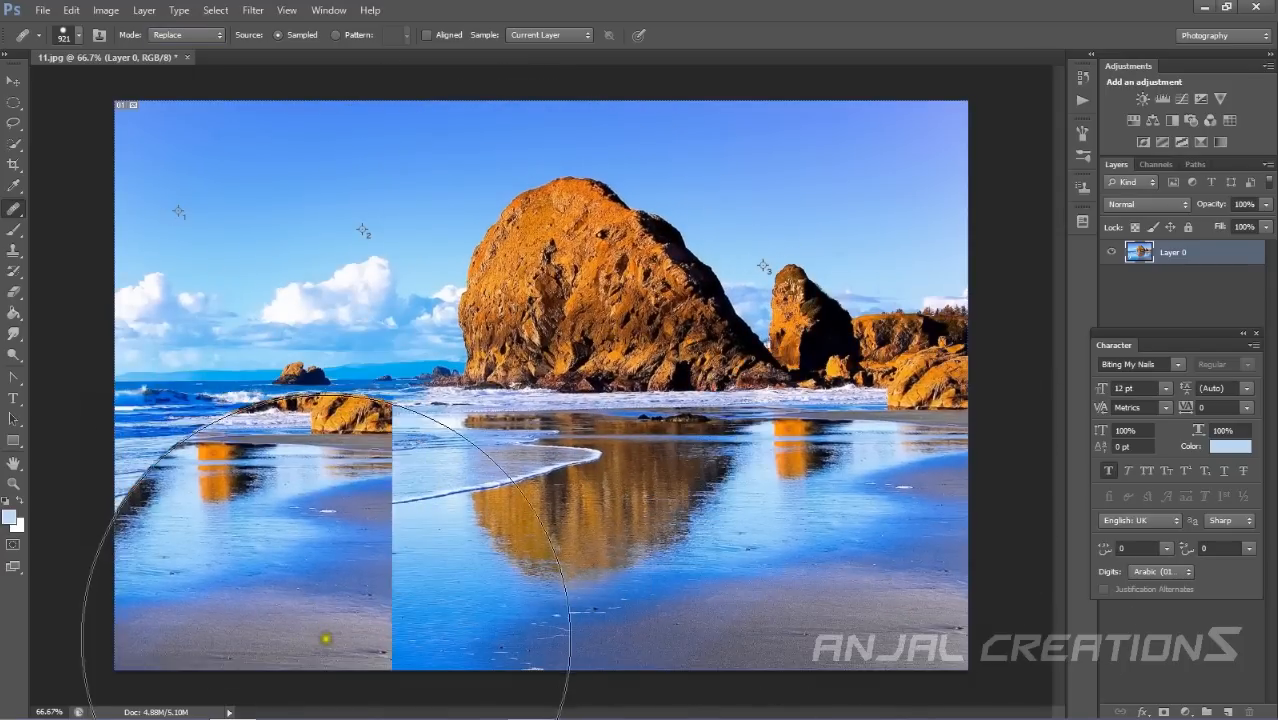
pyautogui.moveTo(528, 602); pyautogui.dragTo(908, 570)
pyautogui.click(743, 630)
pyautogui.moveTo(834, 620); pyautogui.dragTo(867, 616)
pyautogui.keyDown('alt'); pyautogui.click(597, 366); pyautogui.keyUp('alt')
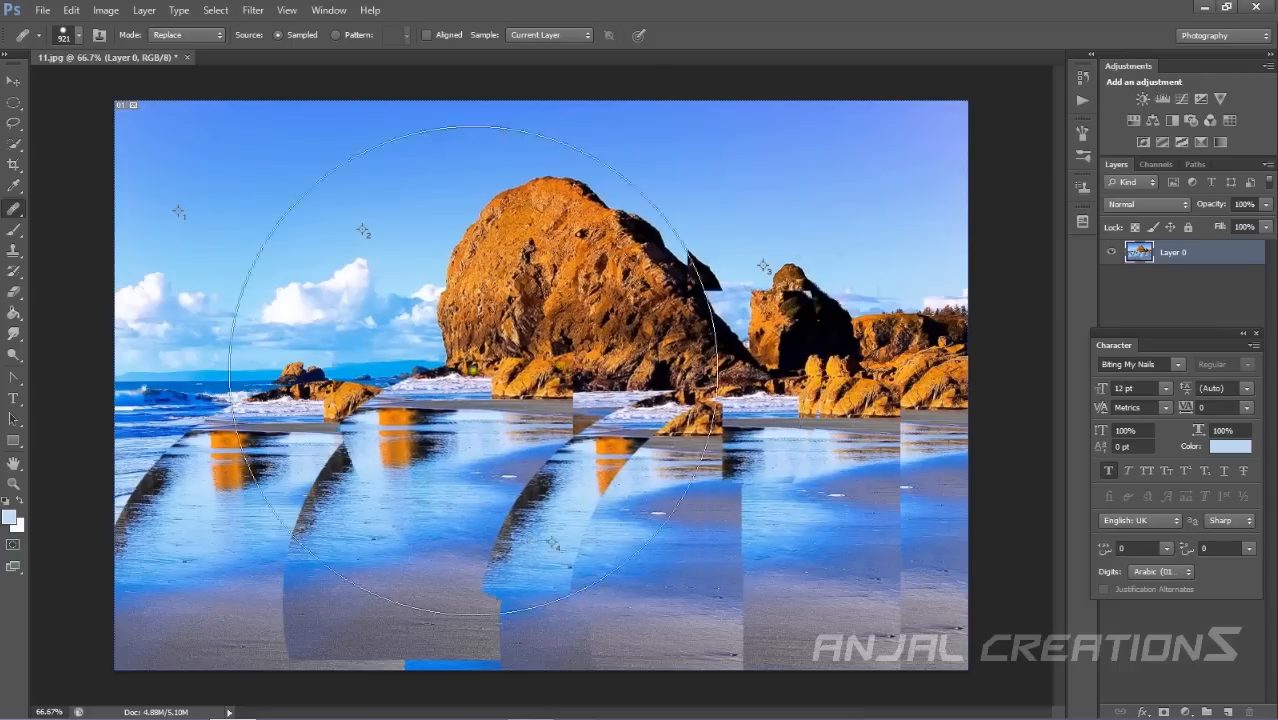
pyautogui.click(267, 363)
pyautogui.click(787, 353)
pyautogui.click(284, 590)
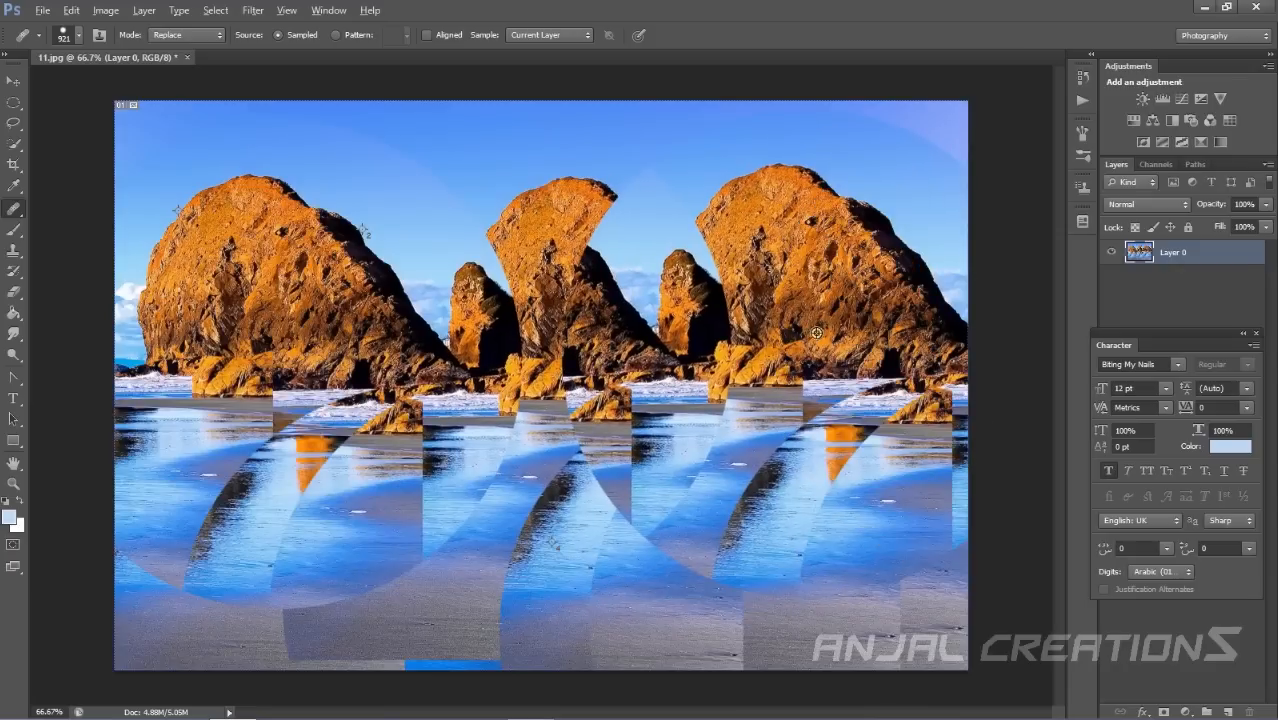
pyautogui.keyDown('alt'); pyautogui.click(876, 355); pyautogui.keyUp('alt')
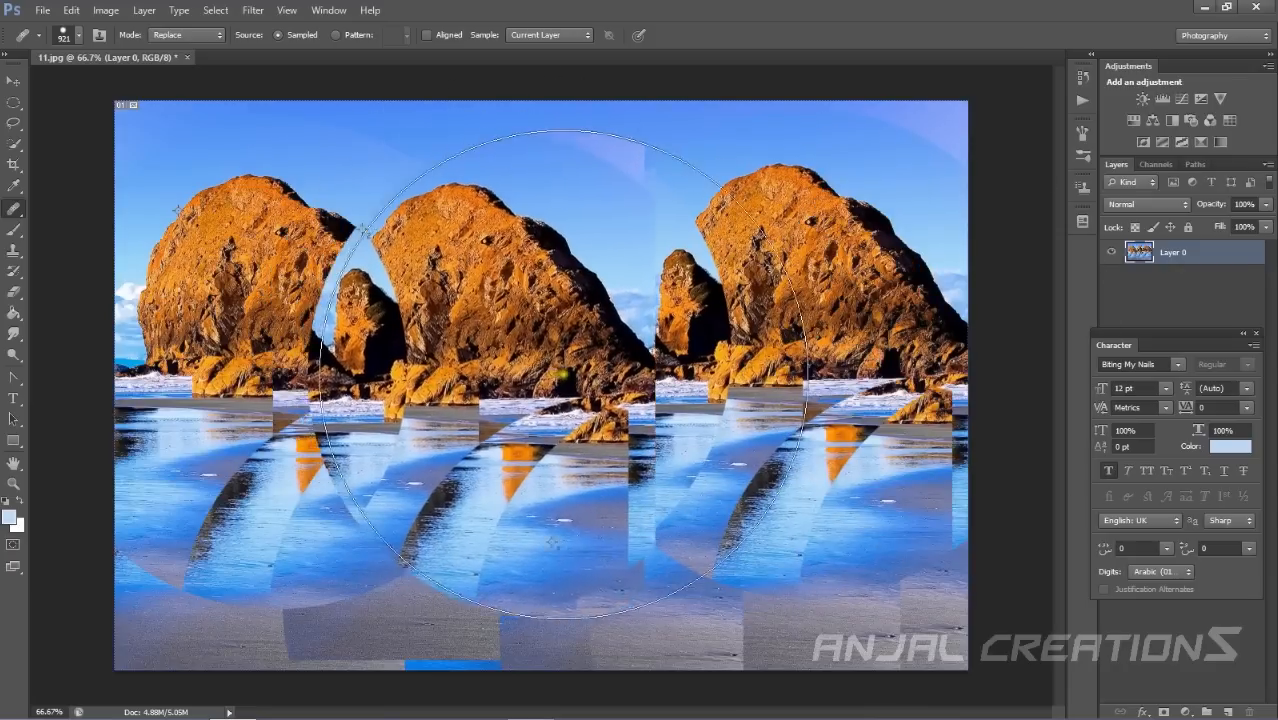
pyautogui.click(627, 386)
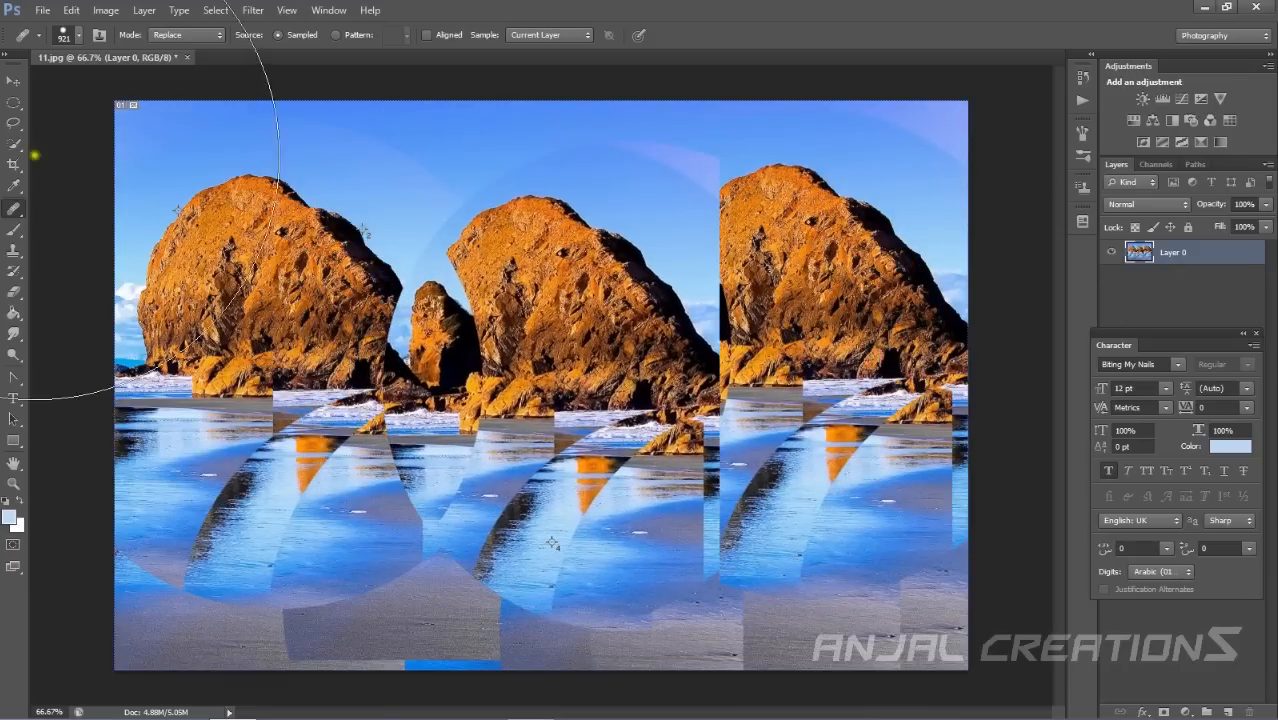
# Switch to the Spot Healing Brush Tool and paint strokes across the cloned beach area.
pyautogui.rightClick(12, 207)
pyautogui.click(46, 208)
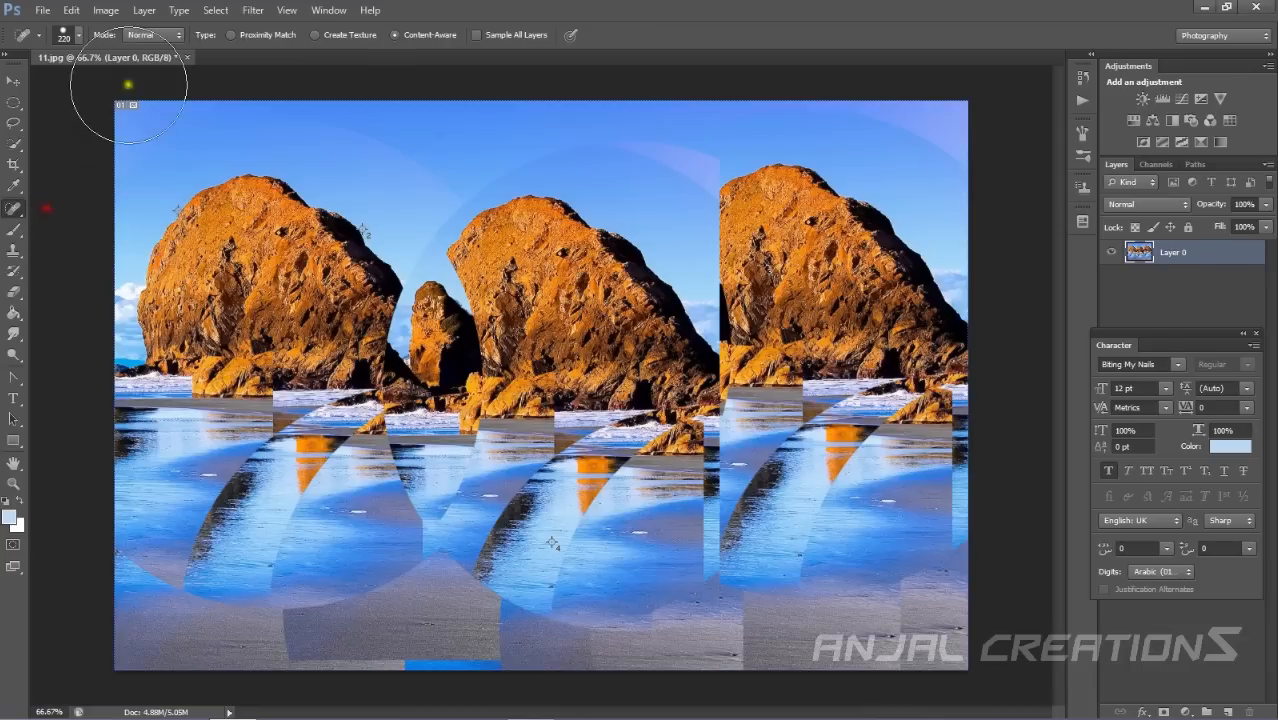
pyautogui.moveTo(143, 536)
pyautogui.mouseDown()
pyautogui.moveTo(582, 611)
pyautogui.moveTo(527, 617)
pyautogui.moveTo(545, 643)
pyautogui.mouseUp()
pyautogui.moveTo(271, 522)
pyautogui.mouseDown()
pyautogui.moveTo(324, 511)
pyautogui.moveTo(157, 456)
pyautogui.moveTo(473, 500)
pyautogui.moveTo(627, 555)
pyautogui.moveTo(612, 497)
pyautogui.moveTo(939, 495)
pyautogui.moveTo(948, 470)
pyautogui.moveTo(889, 508)
pyautogui.moveTo(300, 619)
pyautogui.mouseUp()
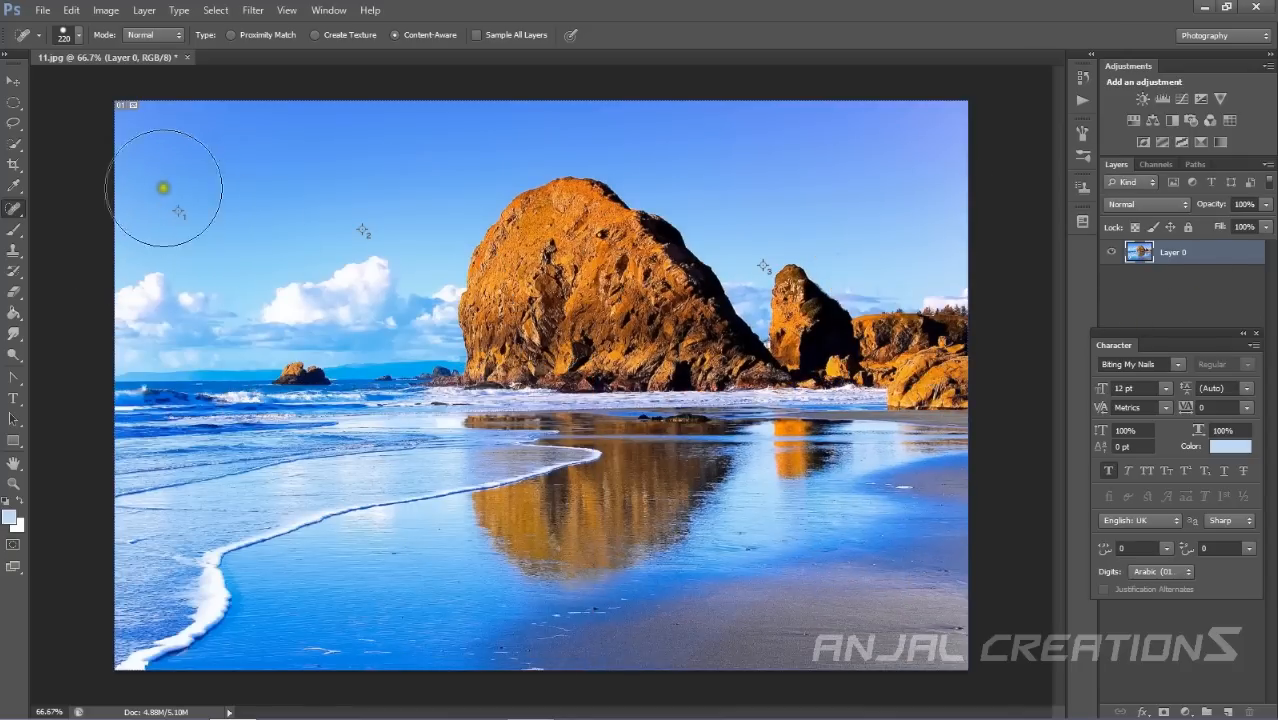
pyautogui.click(13, 122)
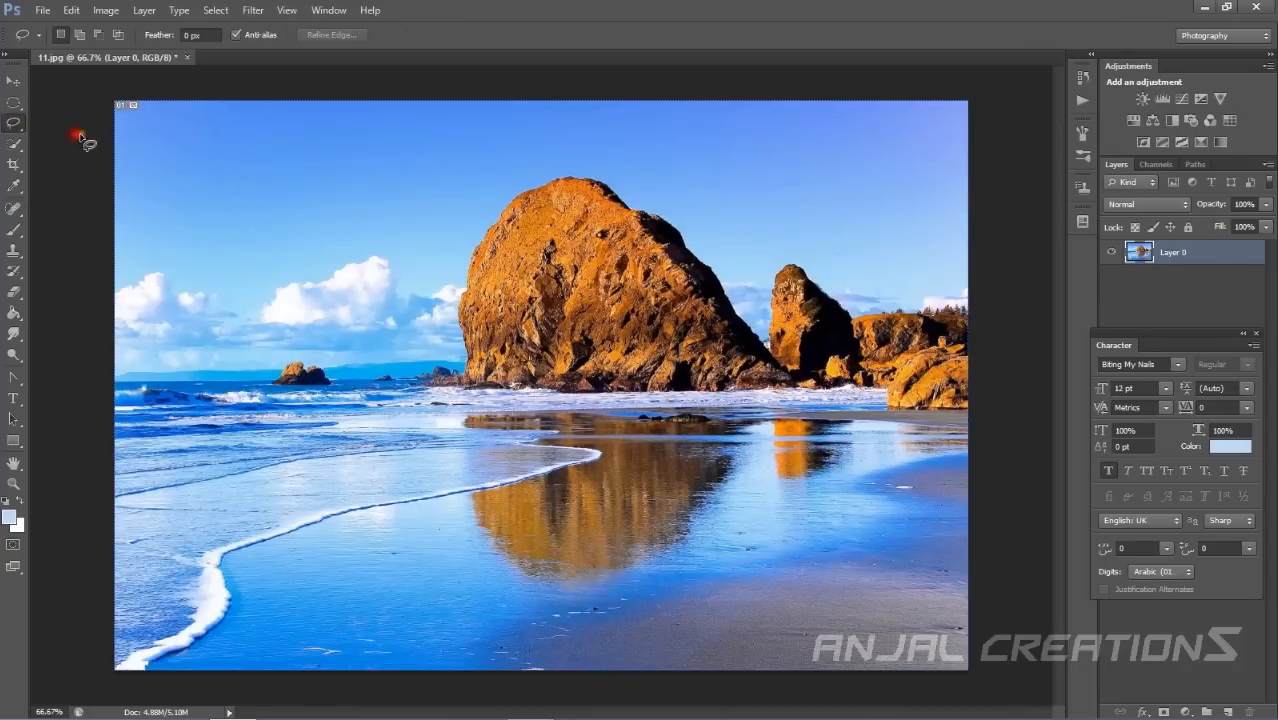
pyautogui.rightClick(124, 110)
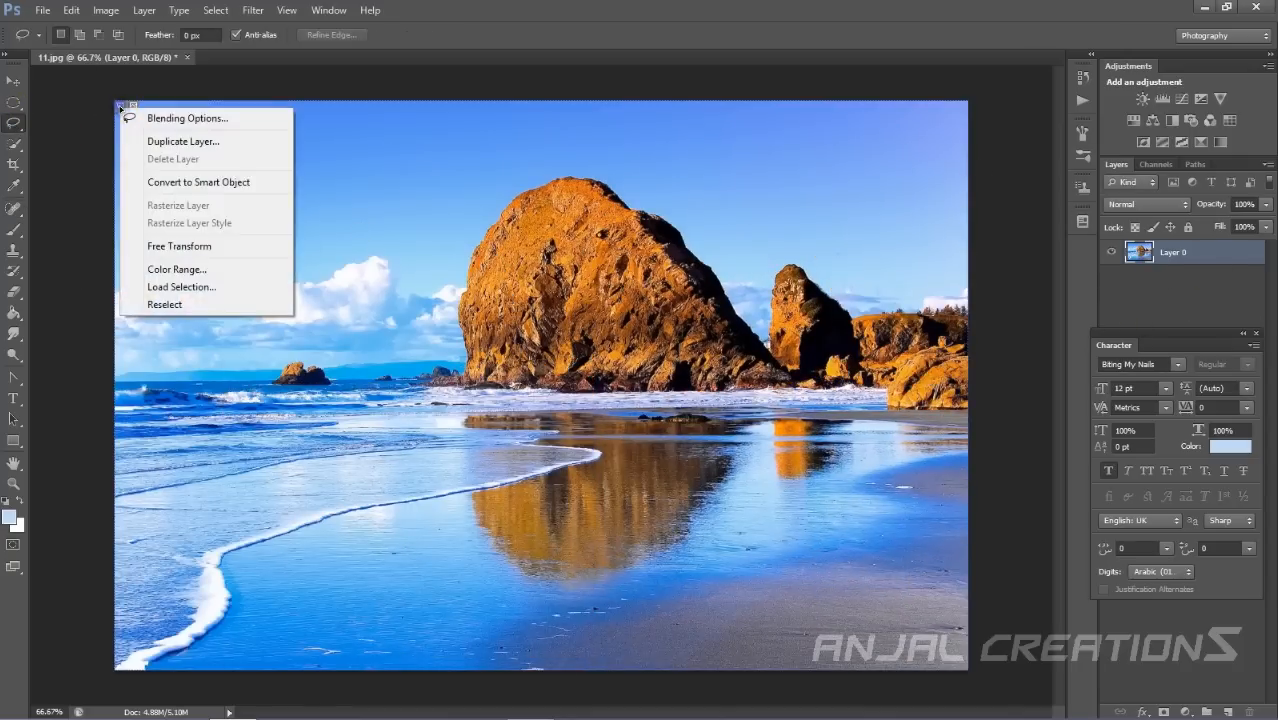
pyautogui.click(45, 275)
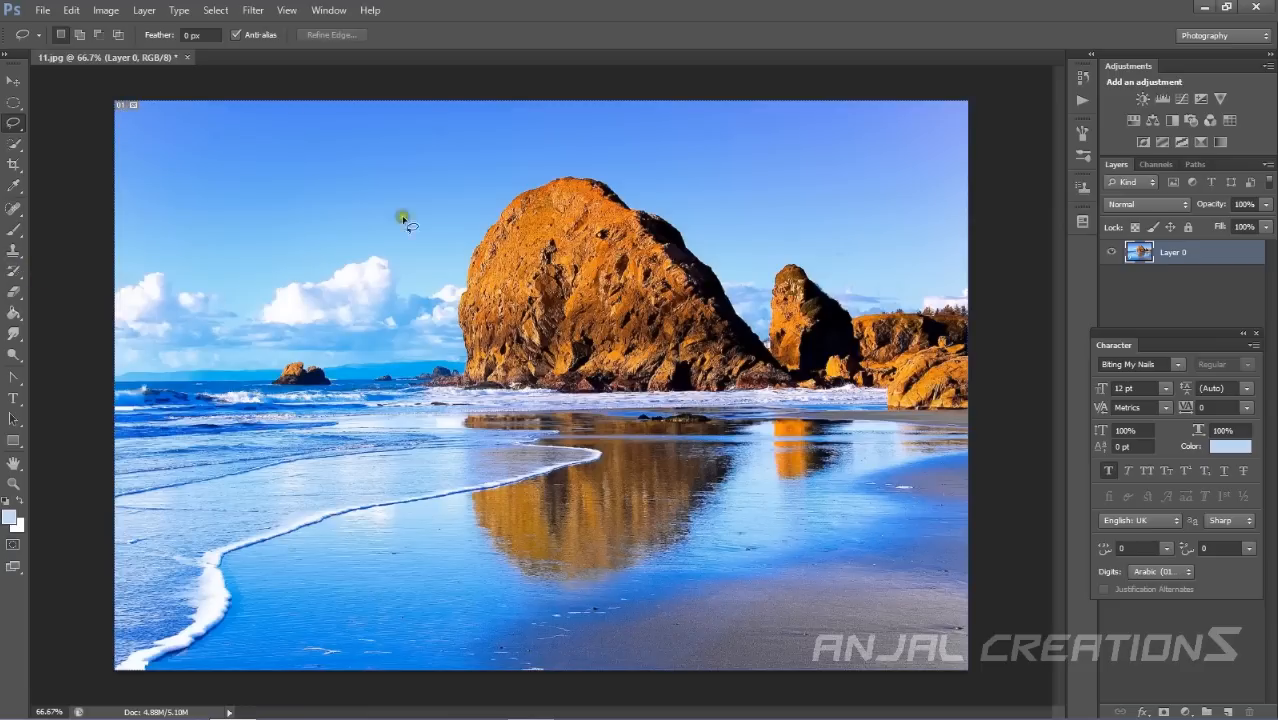
# Select the Patch Tool and patch a sky area left of the big rock with the smaller rocks on the right.
pyautogui.click(13, 208)
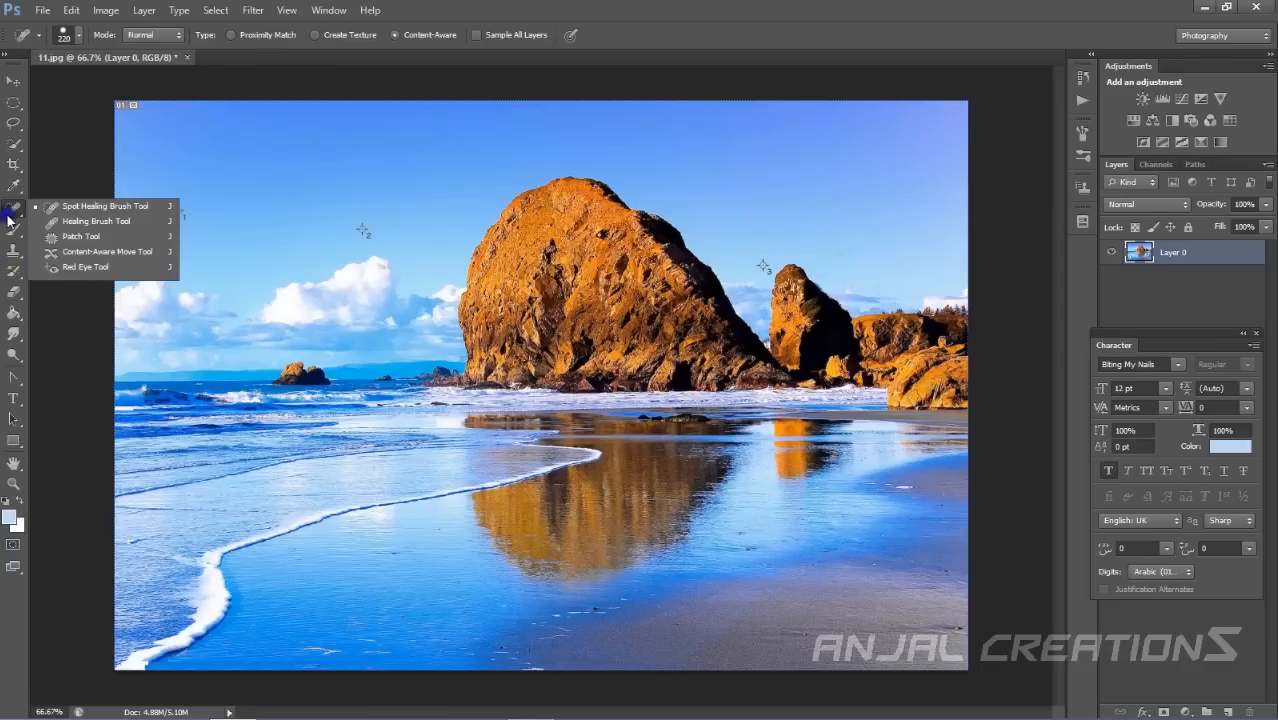
pyautogui.click(66, 240)
pyautogui.moveTo(337, 220)
pyautogui.mouseDown()
pyautogui.moveTo(275, 243)
pyautogui.moveTo(408, 381)
pyautogui.moveTo(338, 218)
pyautogui.mouseUp()
pyautogui.moveTo(378, 302); pyautogui.dragTo(838, 323)
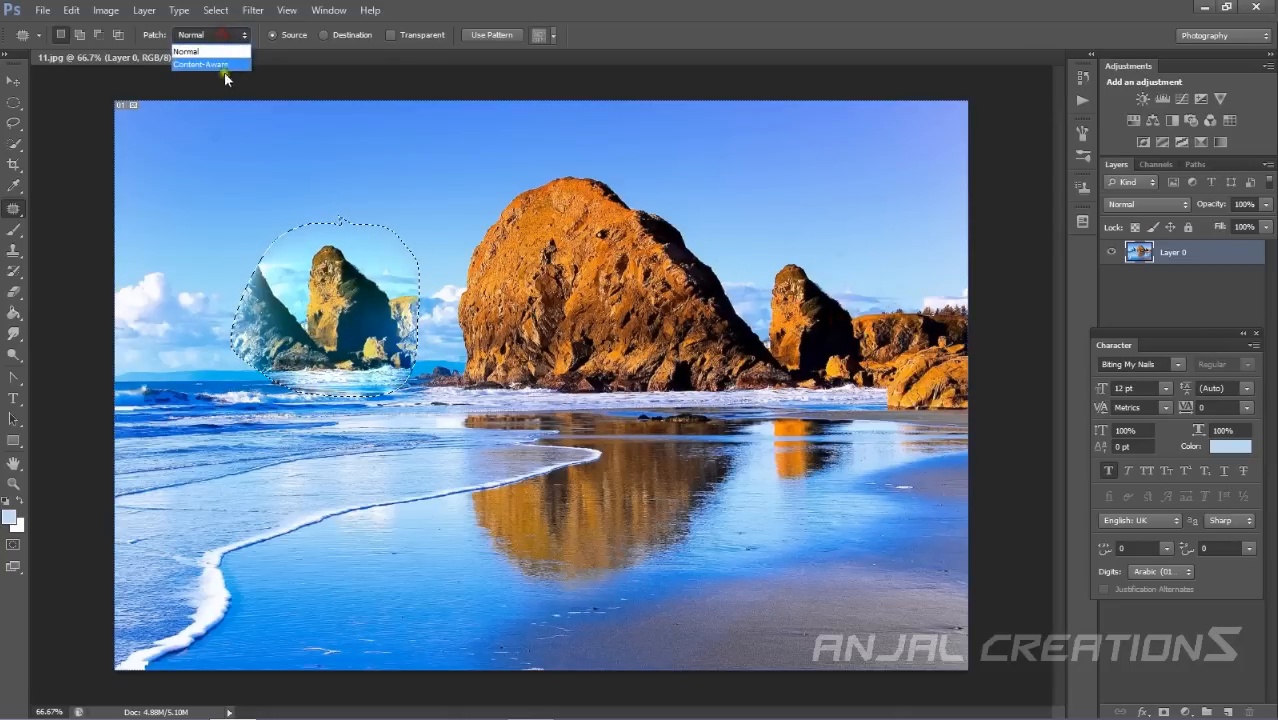
# Set the patch mode to Content-Aware and patch an area of the beach reflection with the big rock.
pyautogui.click(209, 65)
pyautogui.moveTo(522, 585)
pyautogui.mouseDown()
pyautogui.moveTo(608, 642)
pyautogui.moveTo(492, 583)
pyautogui.mouseUp()
pyautogui.moveTo(555, 555); pyautogui.dragTo(678, 277)
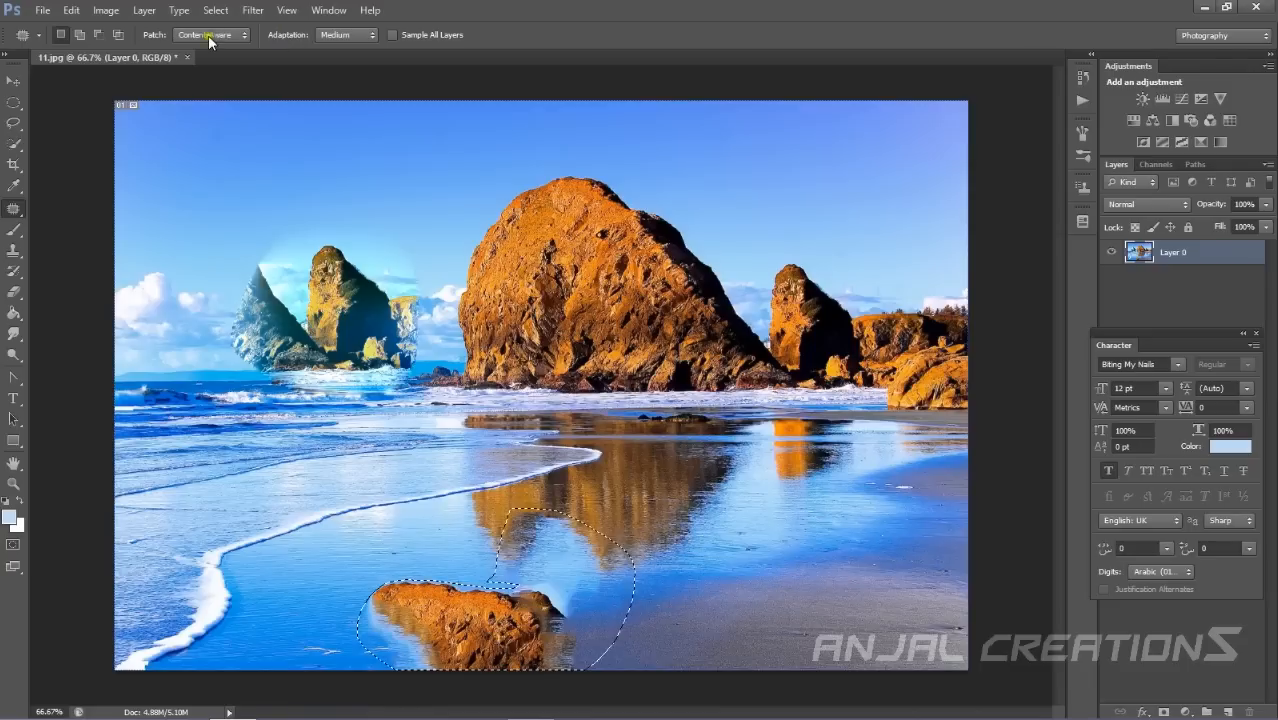
pyautogui.click(372, 33)
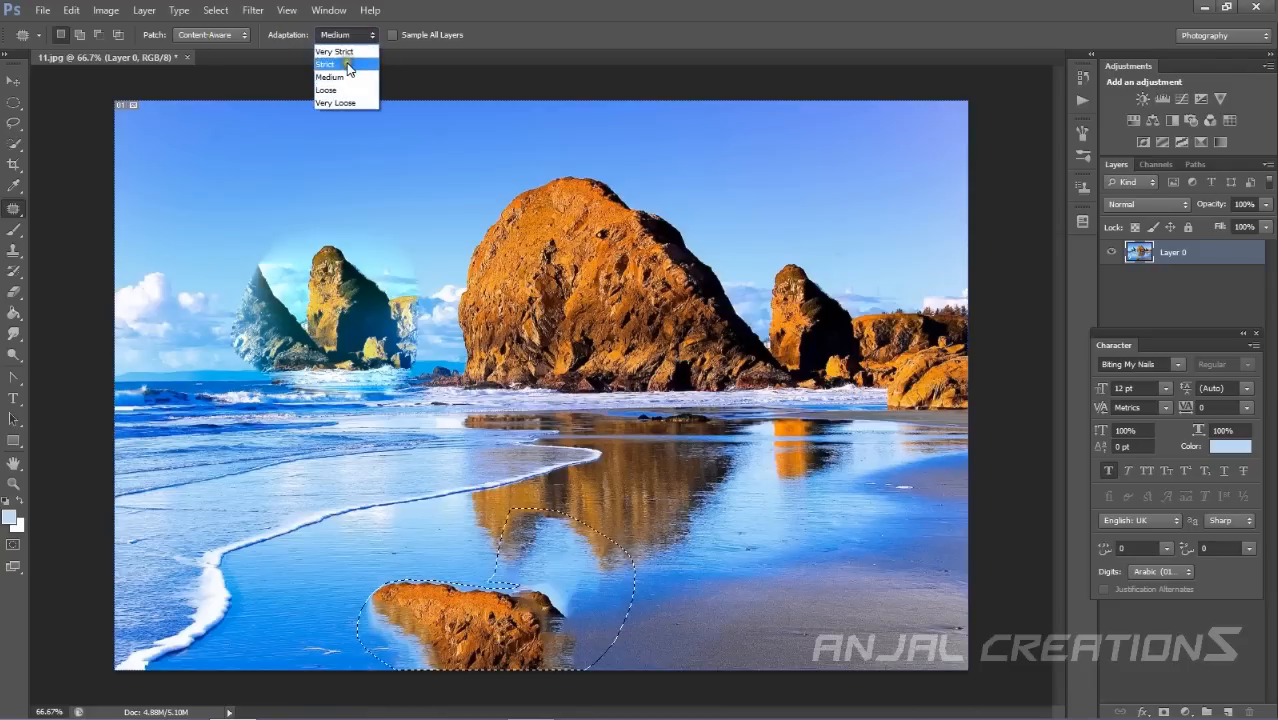
pyautogui.click(358, 38)
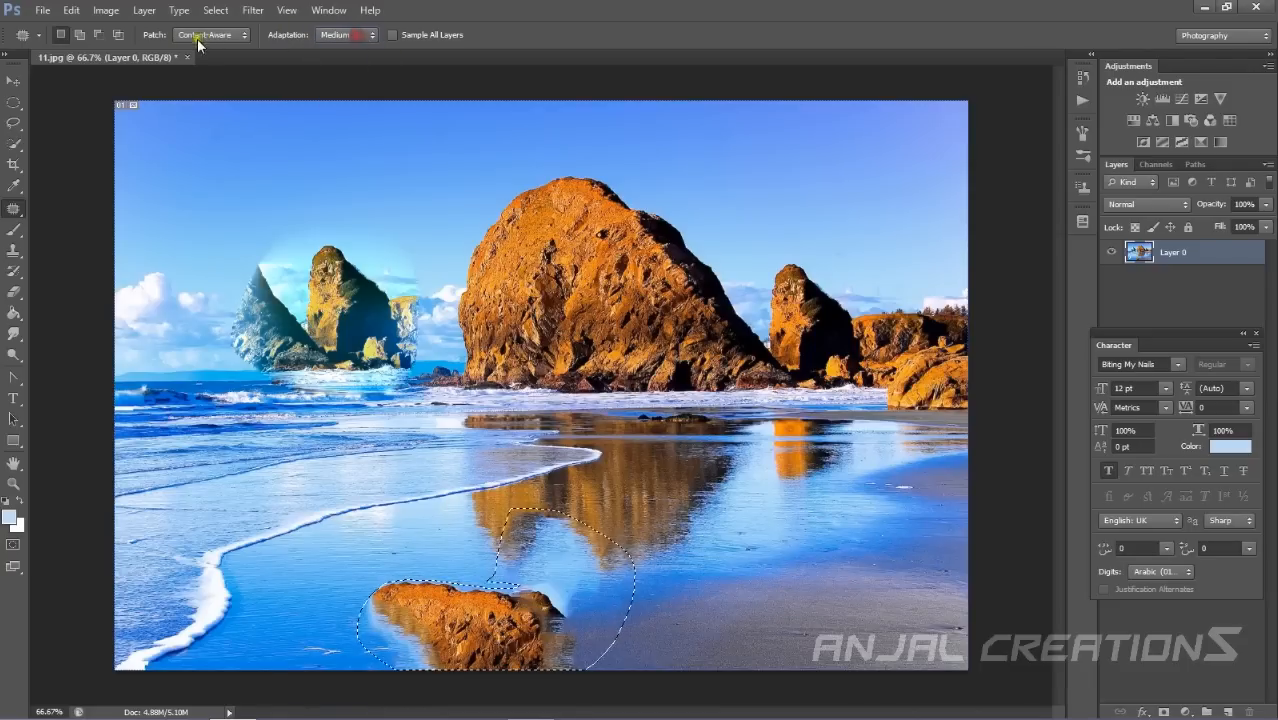
# Set the patch mode back to Normal and patch areas around the rocks and sky with beach and water content.
pyautogui.rightClick(18, 218)
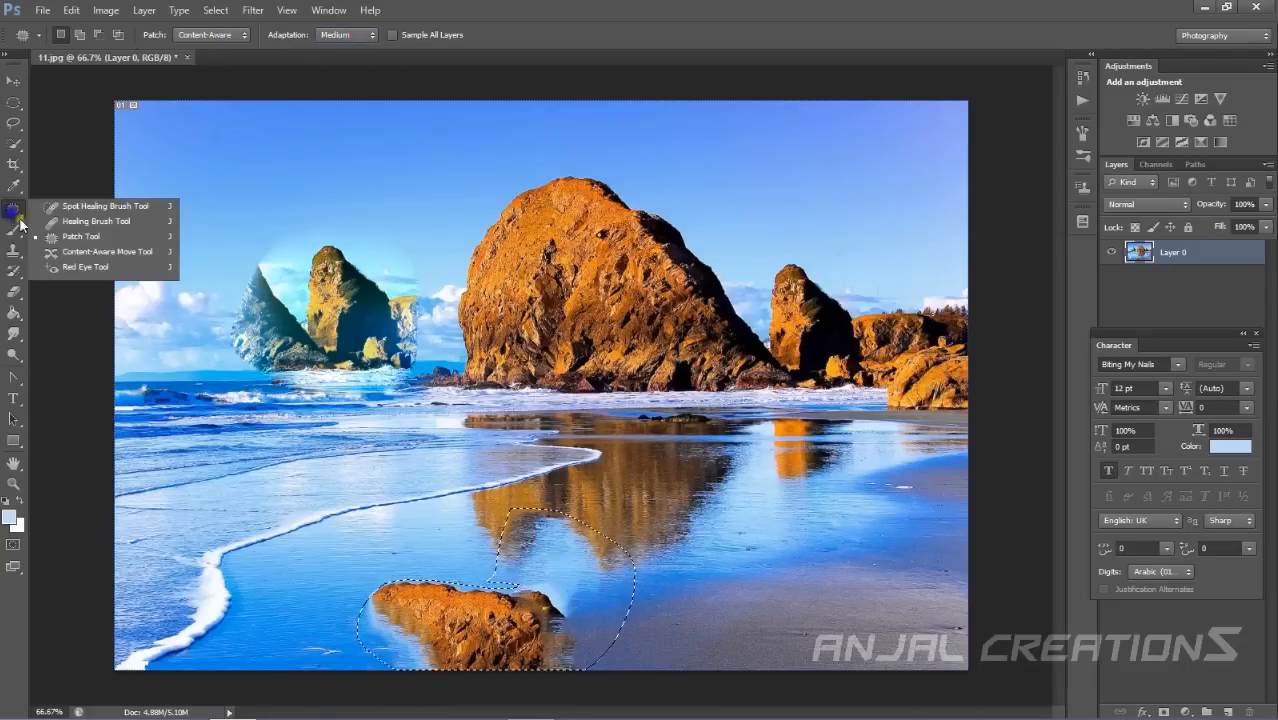
pyautogui.click(80, 236)
pyautogui.click(240, 35)
pyautogui.click(241, 51)
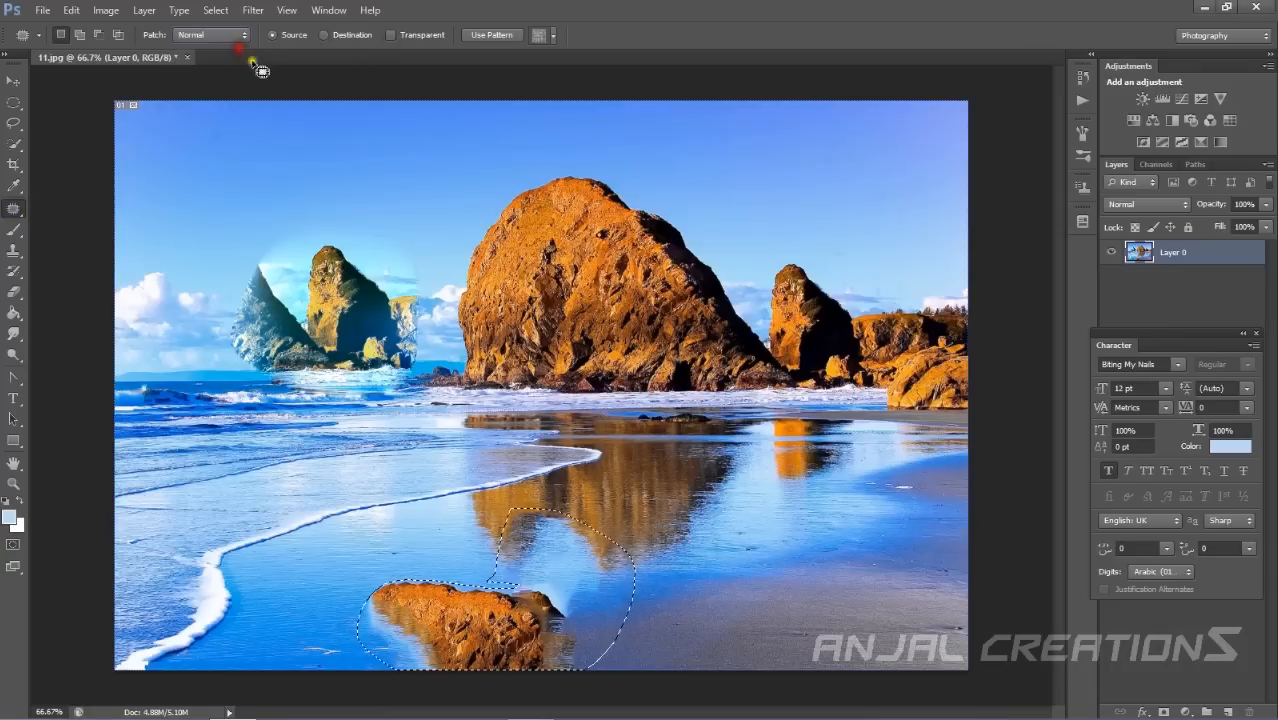
pyautogui.moveTo(541, 178)
pyautogui.mouseDown()
pyautogui.moveTo(351, 180)
pyautogui.moveTo(514, 151)
pyautogui.moveTo(541, 190)
pyautogui.mouseUp()
pyautogui.moveTo(452, 183); pyautogui.dragTo(800, 403)
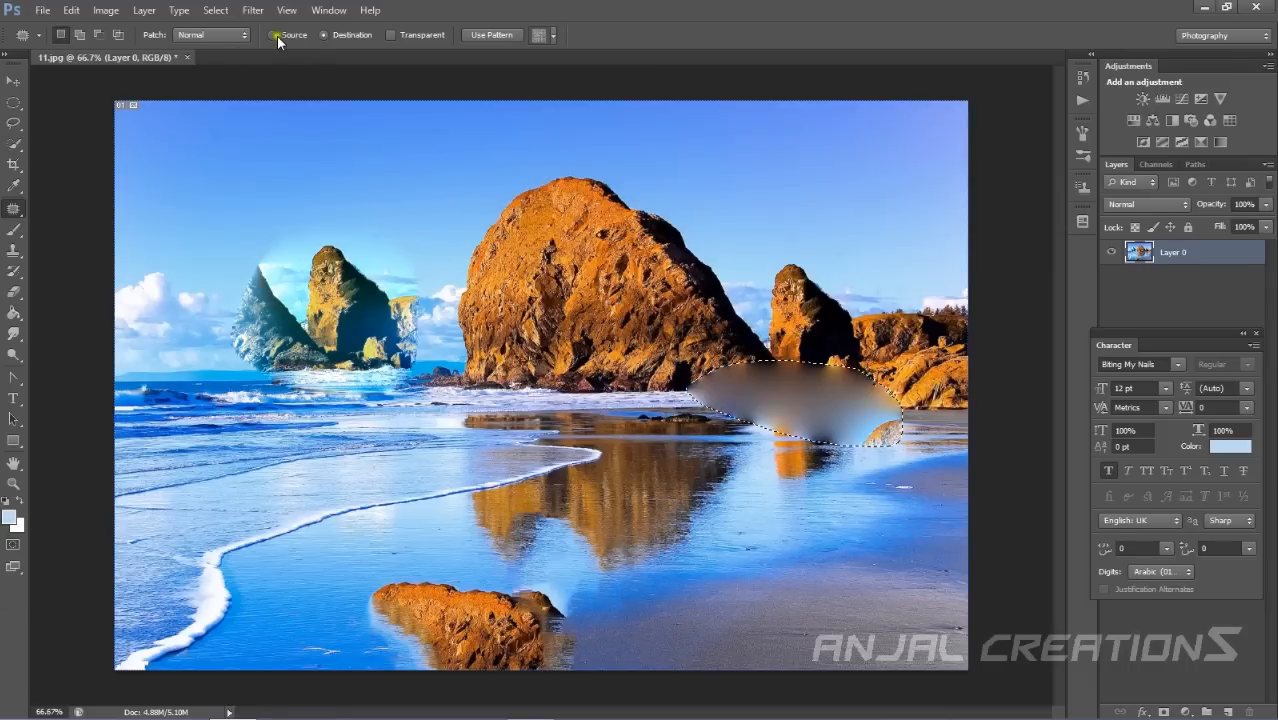
pyautogui.moveTo(493, 230)
pyautogui.mouseDown()
pyautogui.moveTo(378, 143)
pyautogui.moveTo(403, 350)
pyautogui.moveTo(486, 236)
pyautogui.moveTo(558, 207)
pyautogui.moveTo(418, 215)
pyautogui.moveTo(517, 293)
pyautogui.moveTo(701, 346)
pyautogui.moveTo(825, 437)
pyautogui.mouseUp()
pyautogui.moveTo(650, 273); pyautogui.dragTo(871, 517)
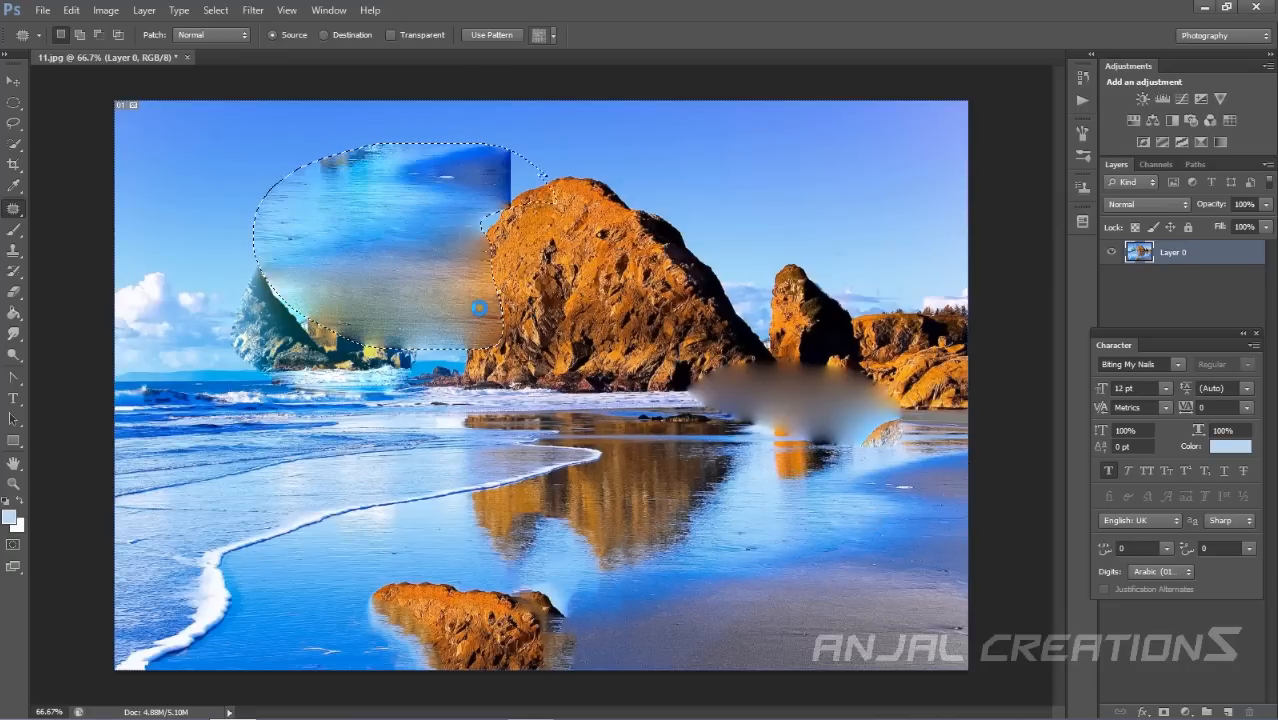
# Undo all the patch edits and clear the selection.
pyautogui.hotkey('ctrl', 'alt', 'z')
pyautogui.hotkey('ctrl', 'alt', 'z')
pyautogui.hotkey('ctrl', 'alt', 'z')
pyautogui.hotkey('ctrl', 'alt', 'z')
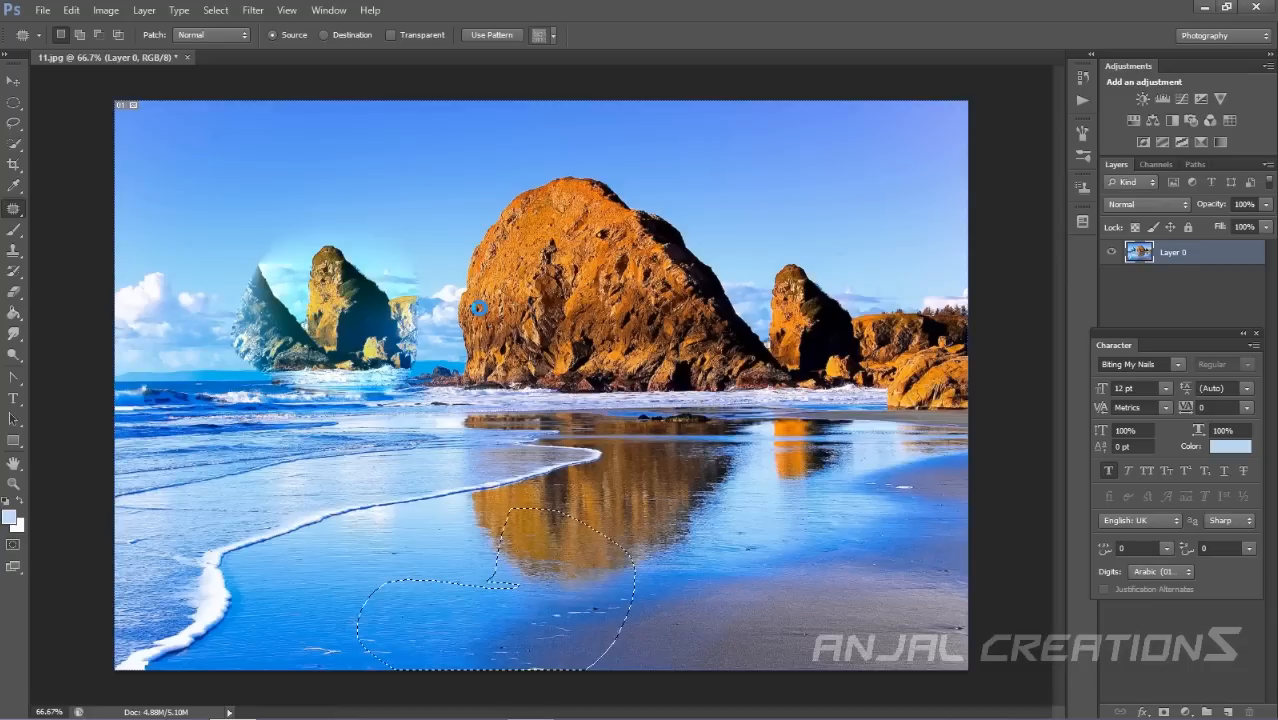
pyautogui.hotkey('ctrl', 'alt', 'z')
pyautogui.click(104, 228)
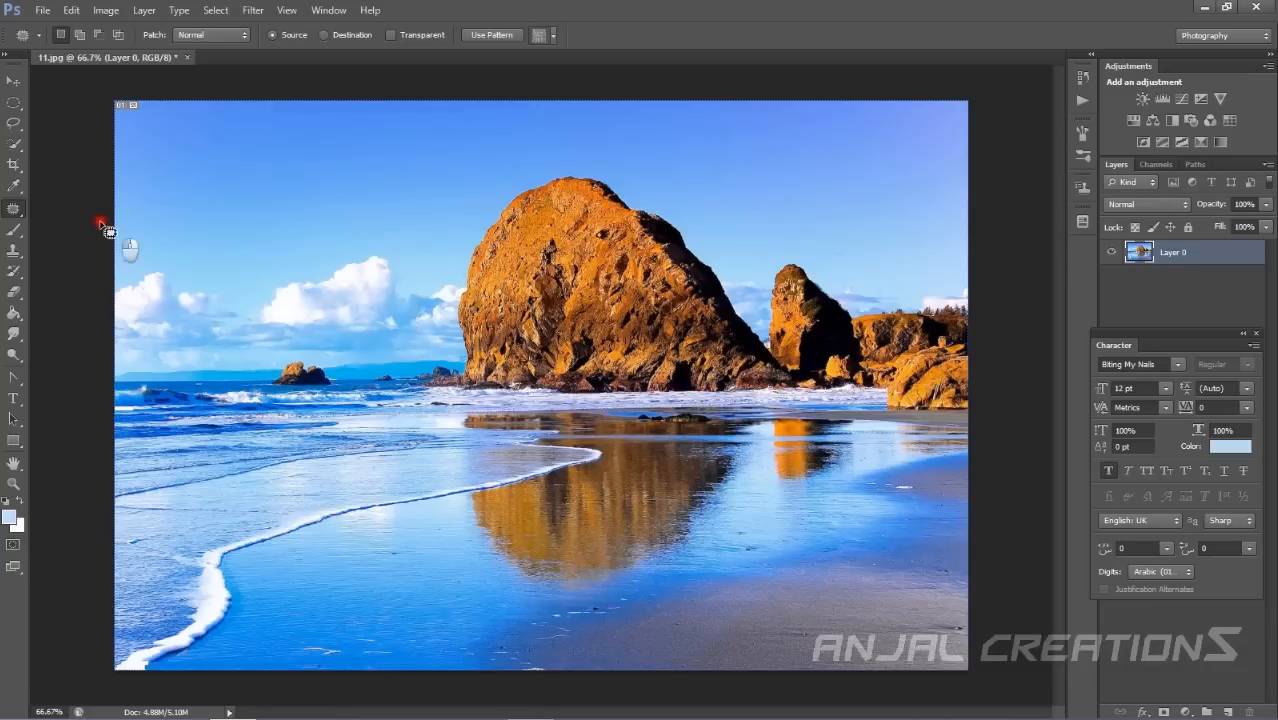
# Select the Brush Tool and paint light strokes across the sky.
pyautogui.rightClick(18, 208)
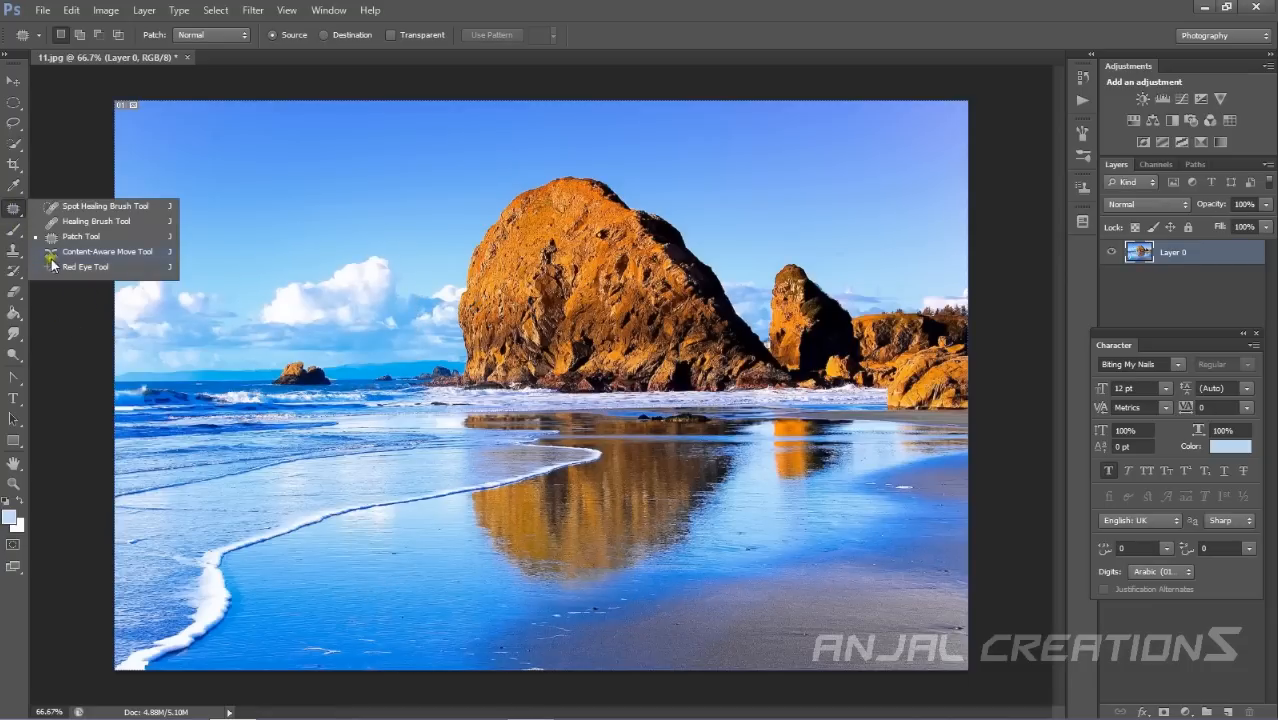
pyautogui.click(20, 231)
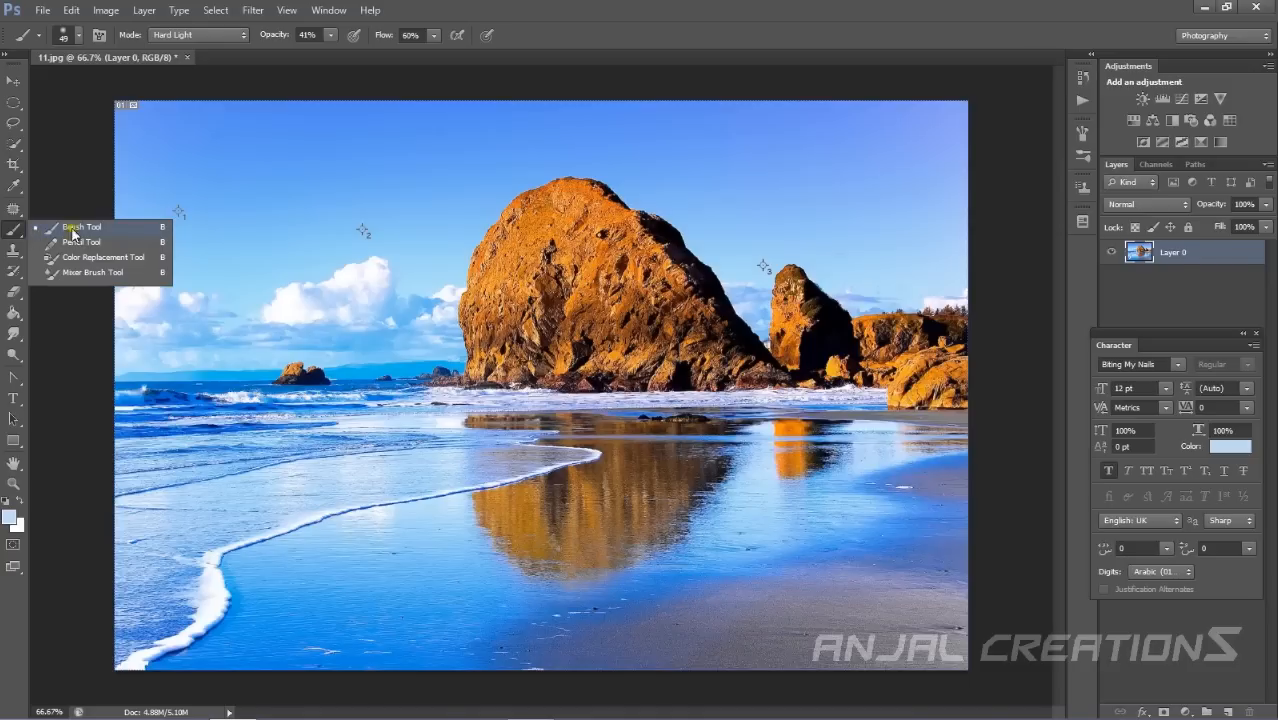
pyautogui.moveTo(181, 165)
pyautogui.mouseDown()
pyautogui.moveTo(318, 296)
pyautogui.moveTo(291, 184)
pyautogui.moveTo(491, 137)
pyautogui.moveTo(683, 438)
pyautogui.moveTo(721, 376)
pyautogui.mouseUp()
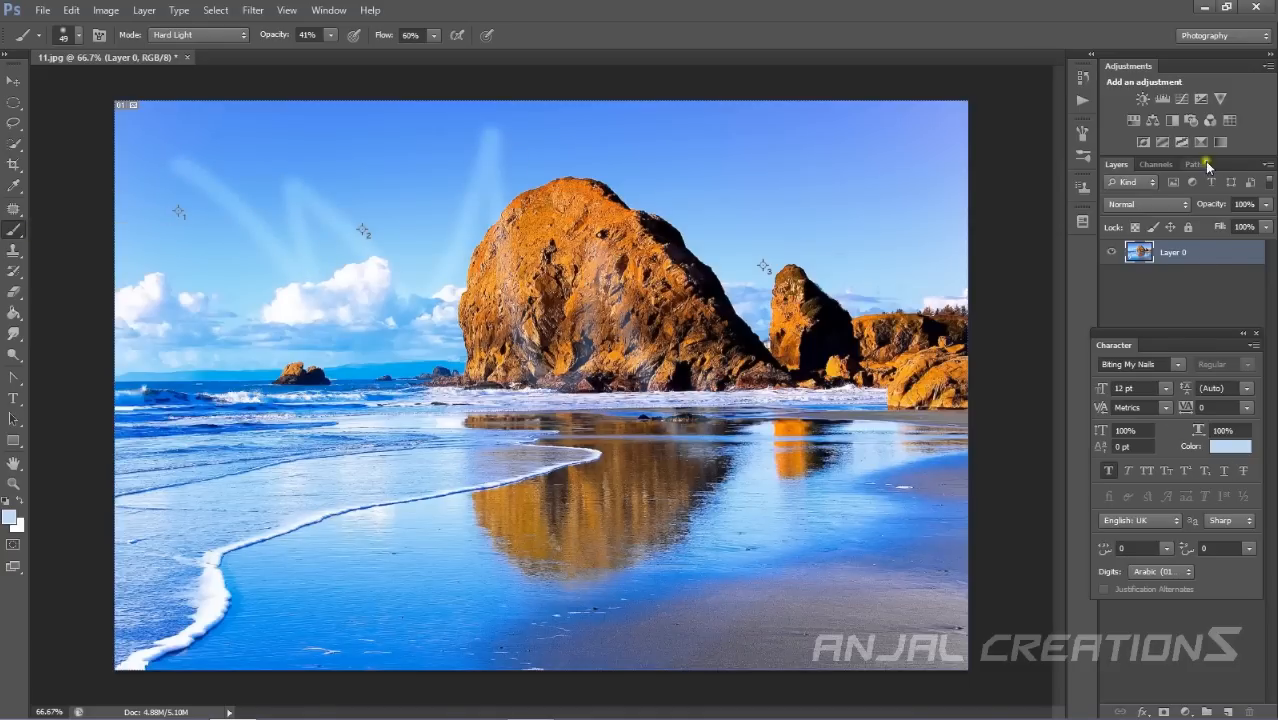
# Switch the workspace to Painting and paint a diagonal stroke from the sky down over the big rock.
pyautogui.click(1245, 38)
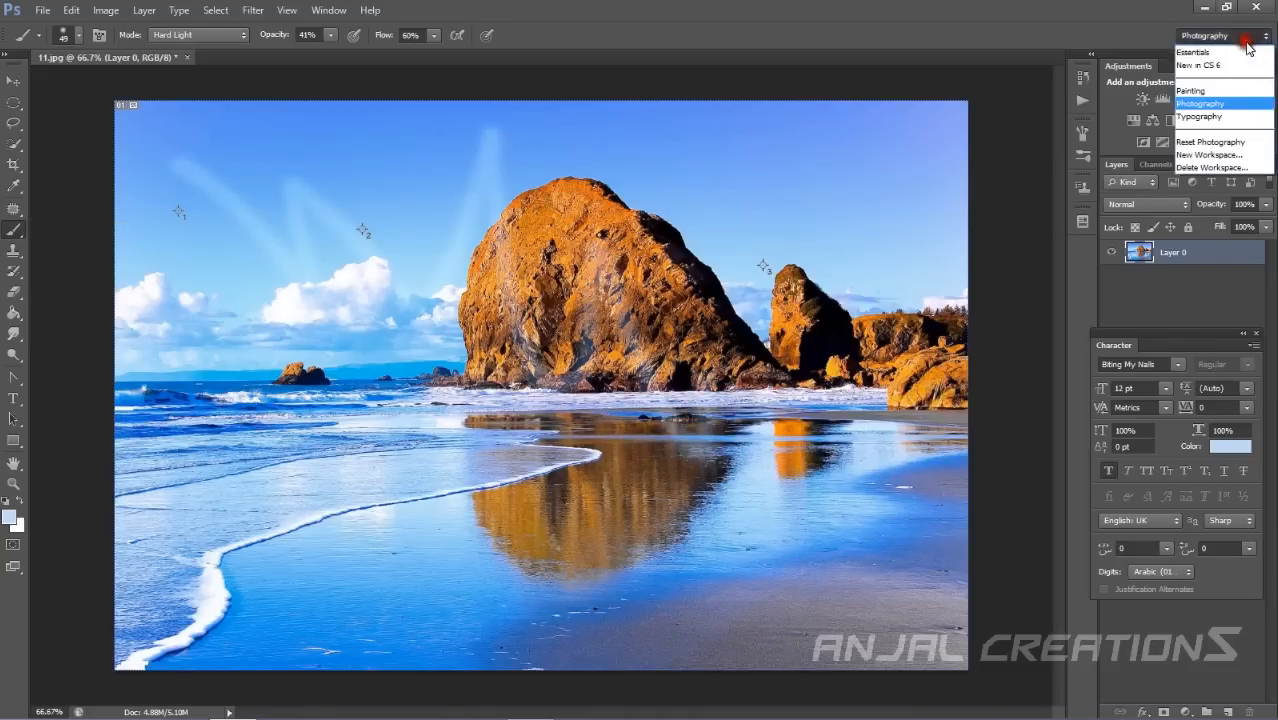
pyautogui.click(1193, 91)
pyautogui.moveTo(741, 194)
pyautogui.mouseDown()
pyautogui.moveTo(831, 302)
pyautogui.moveTo(589, 428)
pyautogui.moveTo(382, 457)
pyautogui.moveTo(444, 465)
pyautogui.mouseUp()
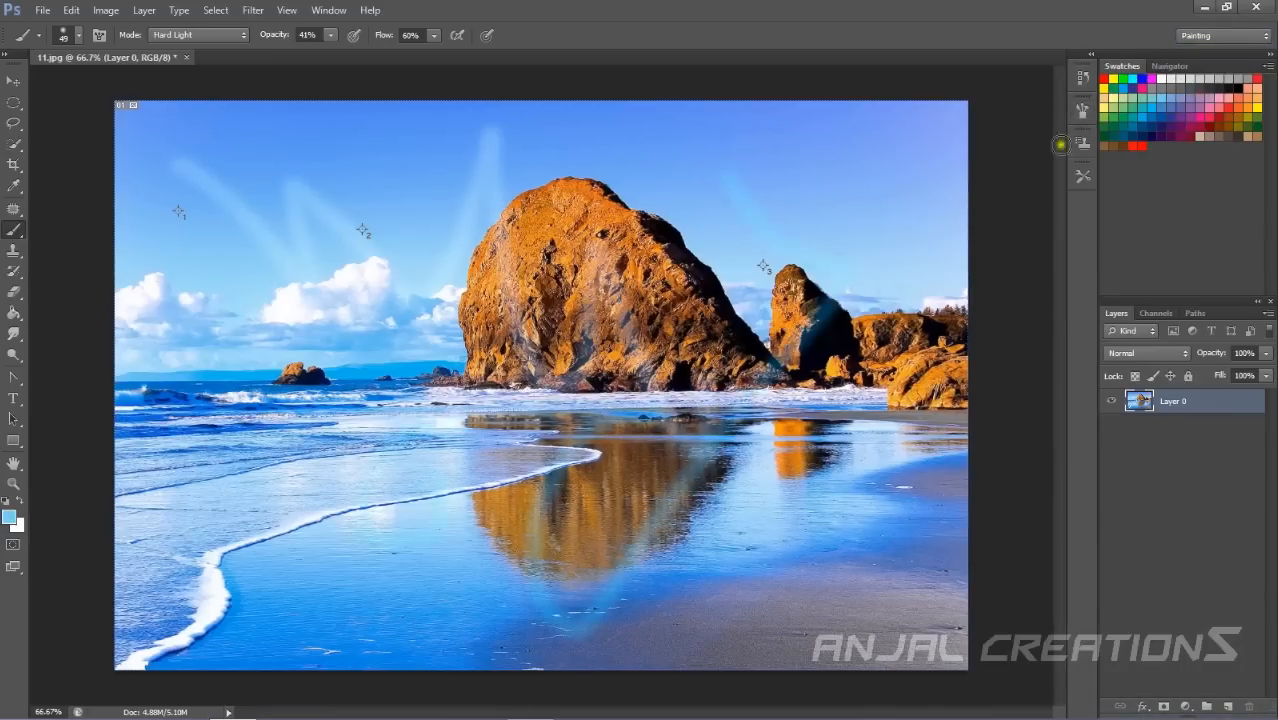
# Set the brush mode to Normal, its opacity to 100% and its flow to 100%.
pyautogui.click(210, 35)
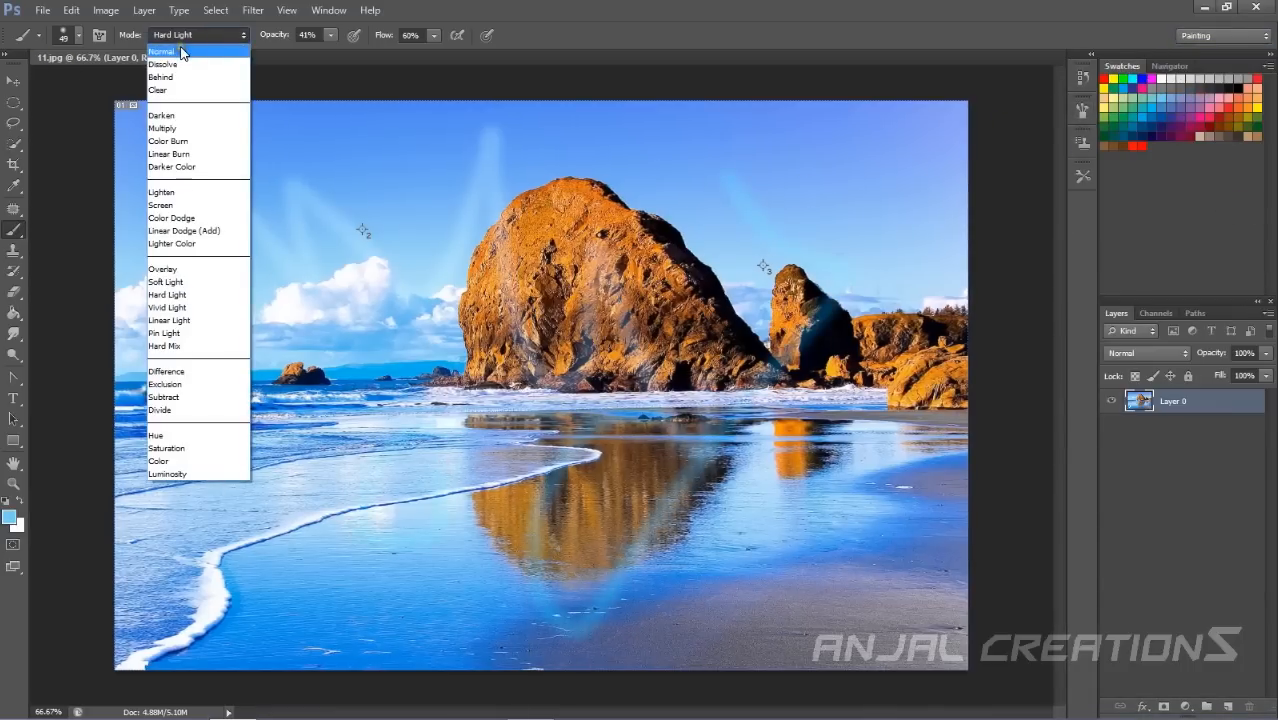
pyautogui.click(180, 52)
pyautogui.click(79, 35)
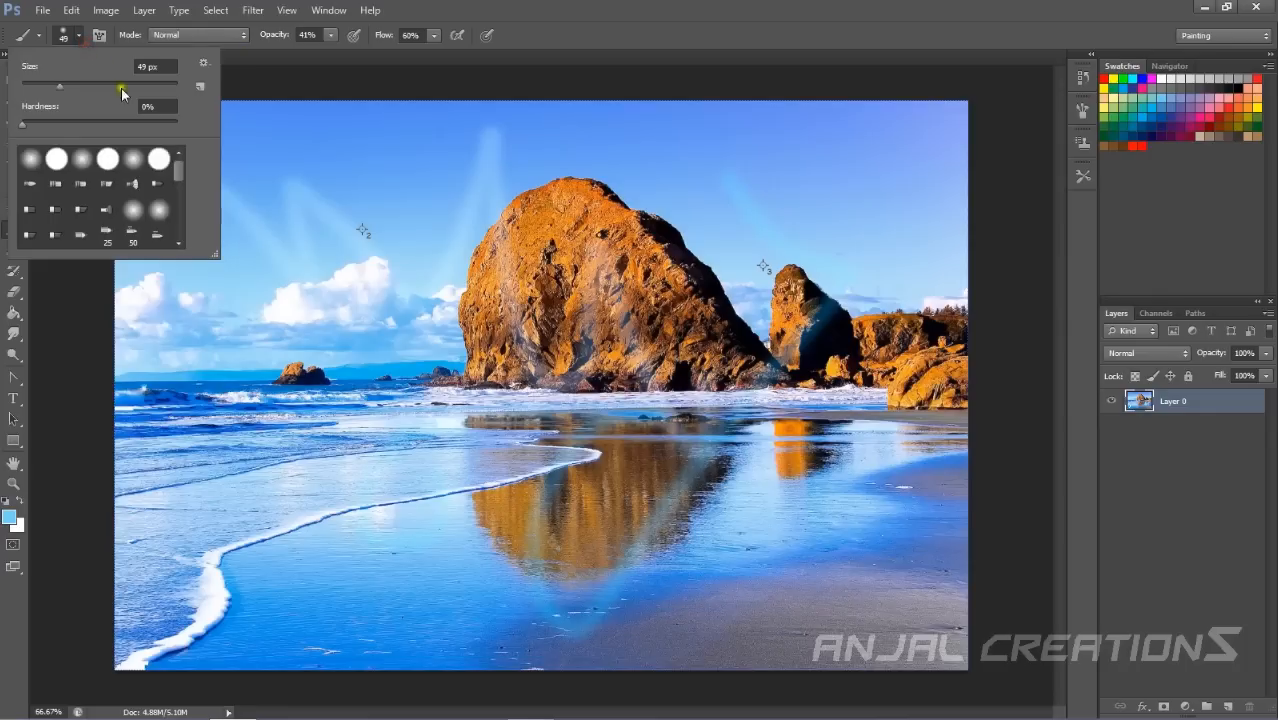
pyautogui.scroll(-10, 123, 206)
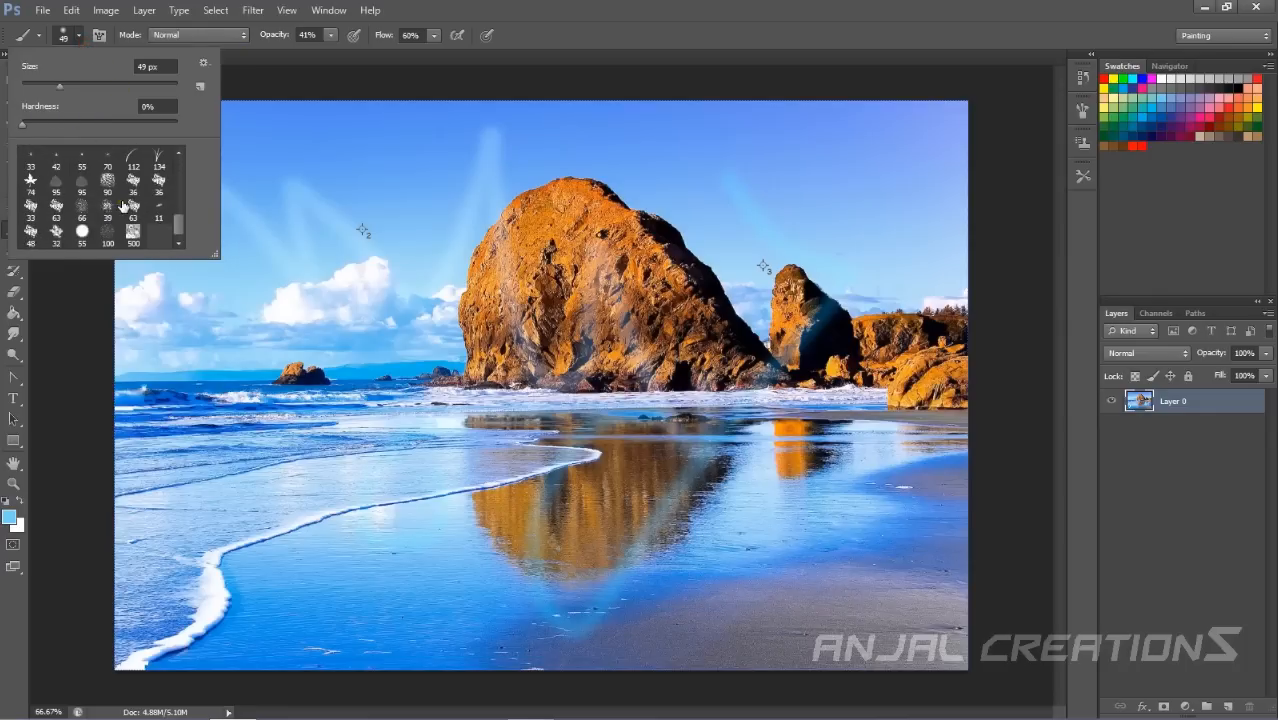
pyautogui.click(333, 67)
pyautogui.click(329, 37)
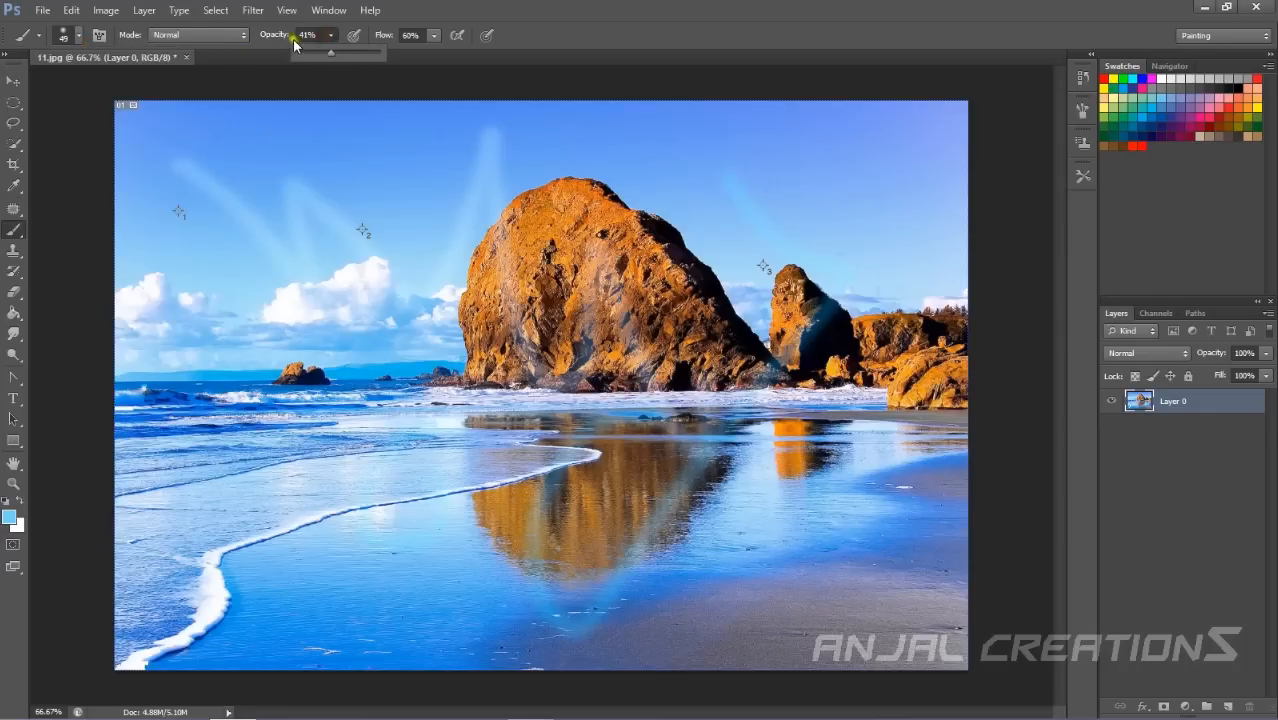
pyautogui.moveTo(369, 62); pyautogui.dragTo(478, 67)
pyautogui.click(434, 35)
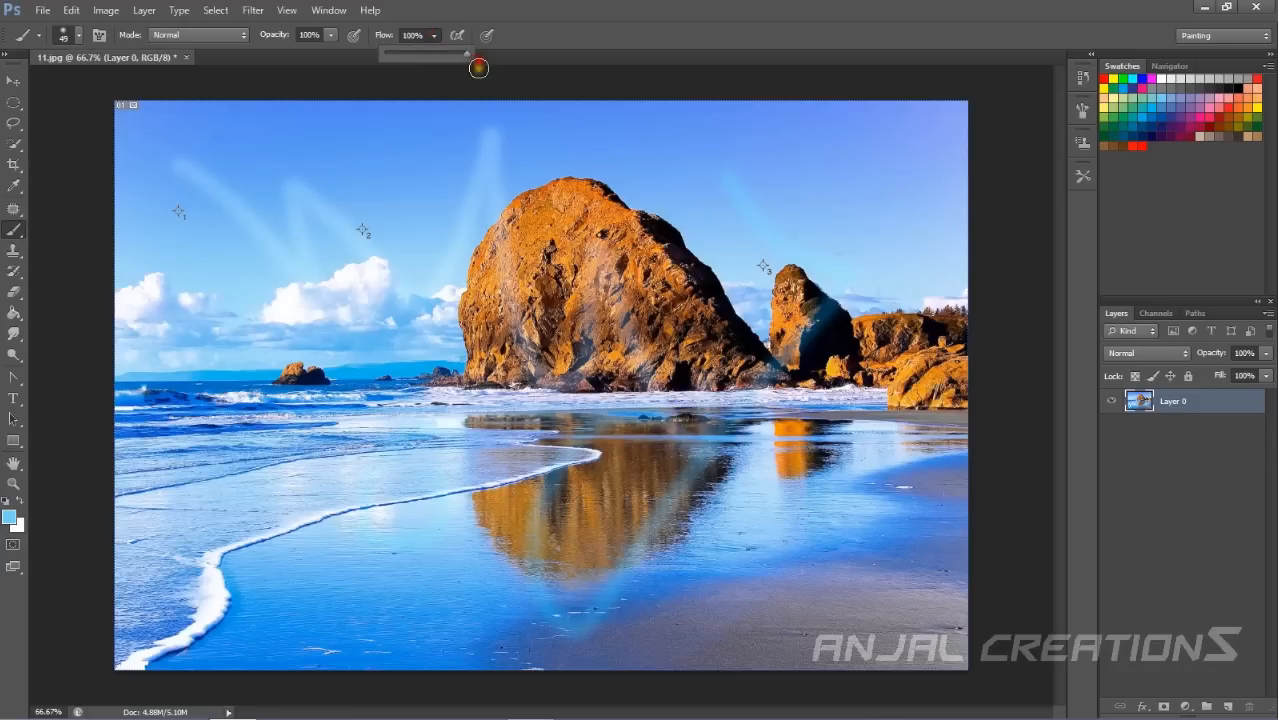
pyautogui.click(571, 33)
# Paint a stroke across the sky, pick a pink swatch and scribble pink over the big rock.
pyautogui.moveTo(384, 190)
pyautogui.mouseDown()
pyautogui.moveTo(451, 185)
pyautogui.moveTo(544, 303)
pyautogui.moveTo(324, 319)
pyautogui.moveTo(282, 241)
pyautogui.moveTo(384, 385)
pyautogui.moveTo(459, 318)
pyautogui.moveTo(426, 282)
pyautogui.moveTo(597, 380)
pyautogui.moveTo(638, 242)
pyautogui.mouseUp()
pyautogui.click(1204, 104)
pyautogui.moveTo(760, 270)
pyautogui.mouseDown()
pyautogui.moveTo(608, 451)
pyautogui.moveTo(515, 495)
pyautogui.moveTo(481, 431)
pyautogui.mouseUp()
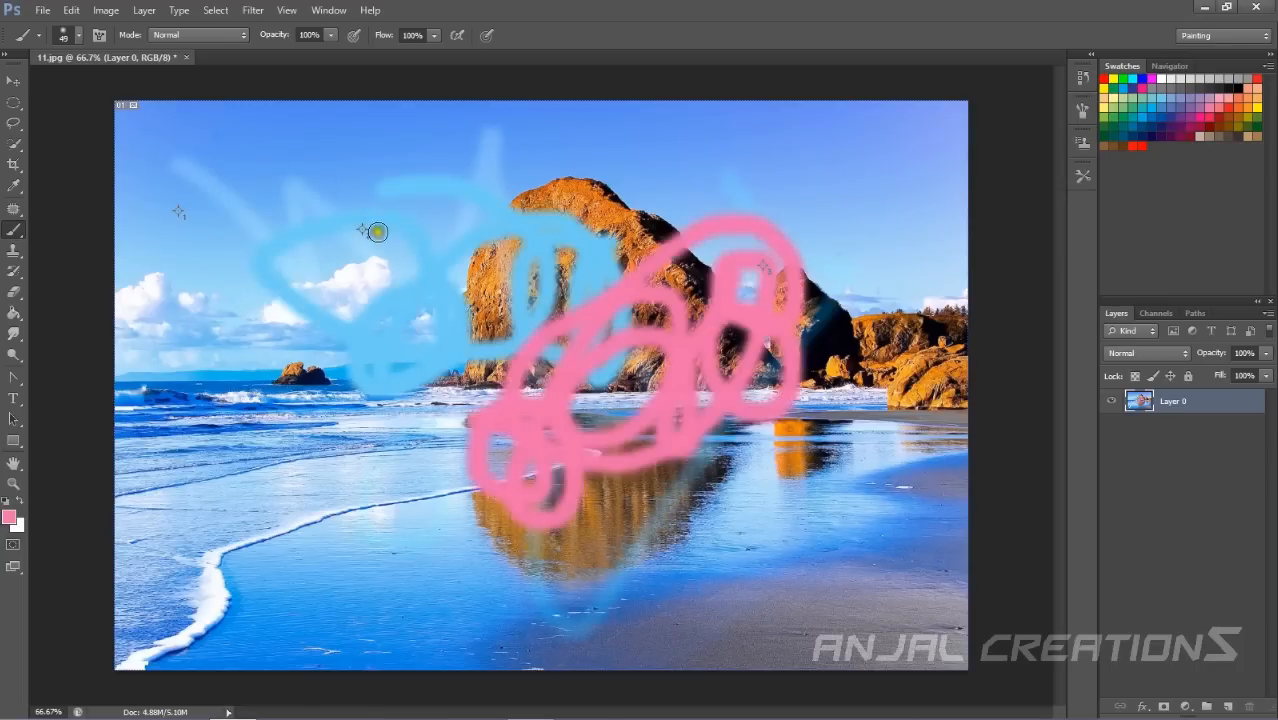
# Undo all the brush strokes and clear the selection.
pyautogui.hotkey('ctrl', 'alt', 'z')
pyautogui.hotkey('ctrl', 'alt', 'z')
pyautogui.hotkey('ctrl', 'alt', 'z')
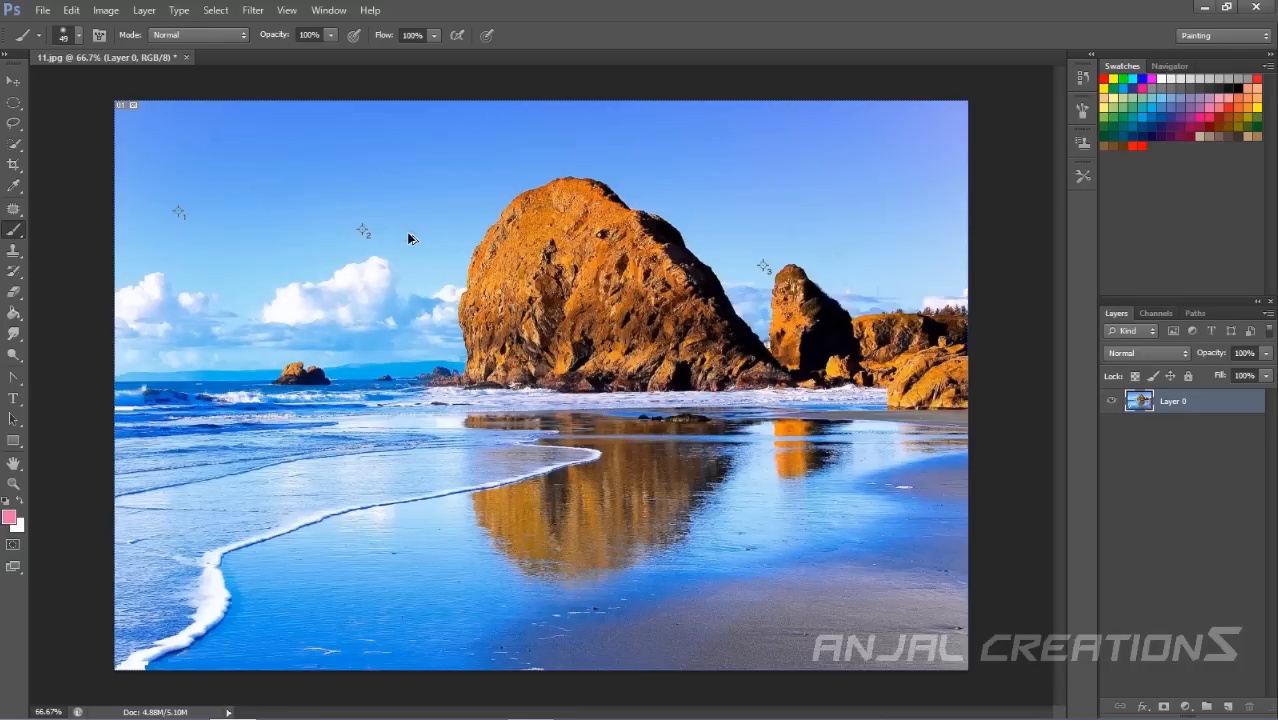
pyautogui.click(13, 122)
pyautogui.hotkey('ctrl', 'd')
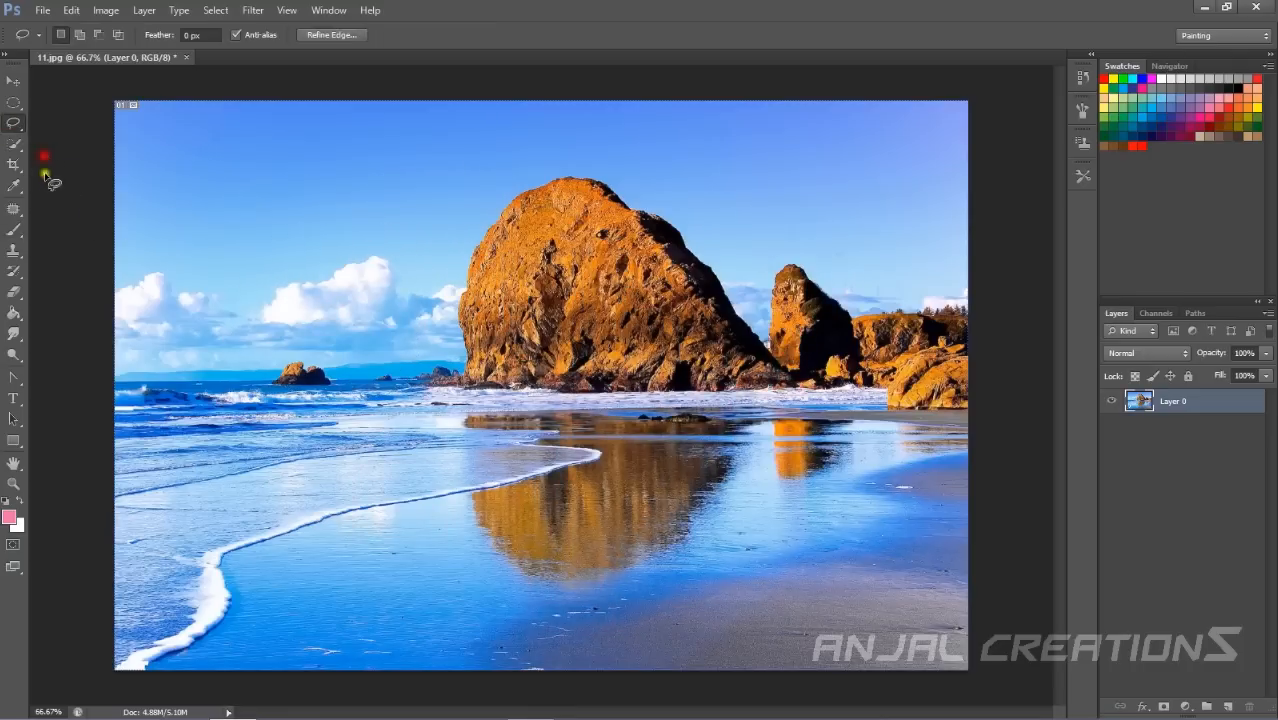
# Select the Clone Stamp Tool, set a clone source and paint cloned strokes across the sky and beach.
pyautogui.click(14, 243)
pyautogui.moveTo(237, 265)
pyautogui.mouseDown()
pyautogui.moveTo(283, 306)
pyautogui.moveTo(338, 424)
pyautogui.moveTo(376, 465)
pyautogui.moveTo(388, 313)
pyautogui.moveTo(442, 284)
pyautogui.moveTo(560, 438)
pyautogui.moveTo(552, 455)
pyautogui.moveTo(526, 474)
pyautogui.moveTo(454, 451)
pyautogui.moveTo(369, 469)
pyautogui.moveTo(272, 526)
pyautogui.moveTo(271, 436)
pyautogui.moveTo(202, 213)
pyautogui.moveTo(265, 188)
pyautogui.moveTo(312, 254)
pyautogui.mouseUp()
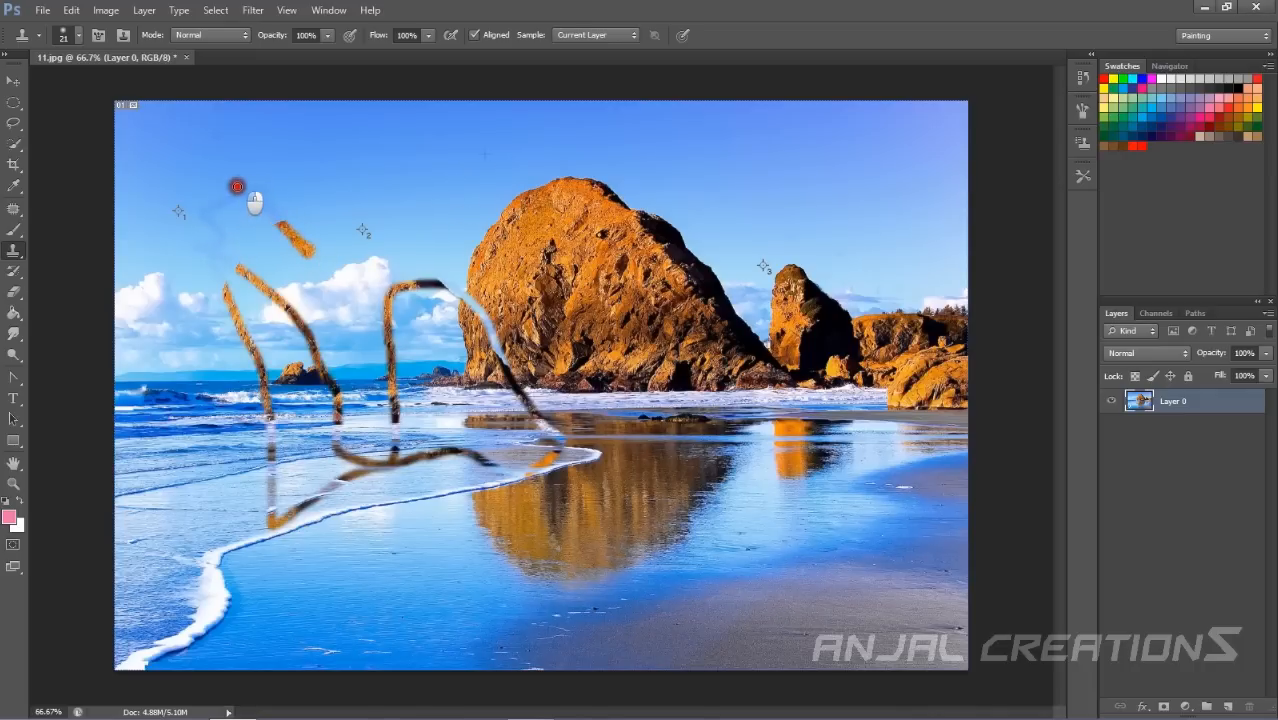
pyautogui.moveTo(237, 187); pyautogui.dragTo(246, 183)
pyautogui.moveTo(200, 240)
pyautogui.mouseDown()
pyautogui.moveTo(168, 271)
pyautogui.moveTo(180, 338)
pyautogui.moveTo(200, 400)
pyautogui.moveTo(272, 512)
pyautogui.moveTo(422, 584)
pyautogui.mouseUp()
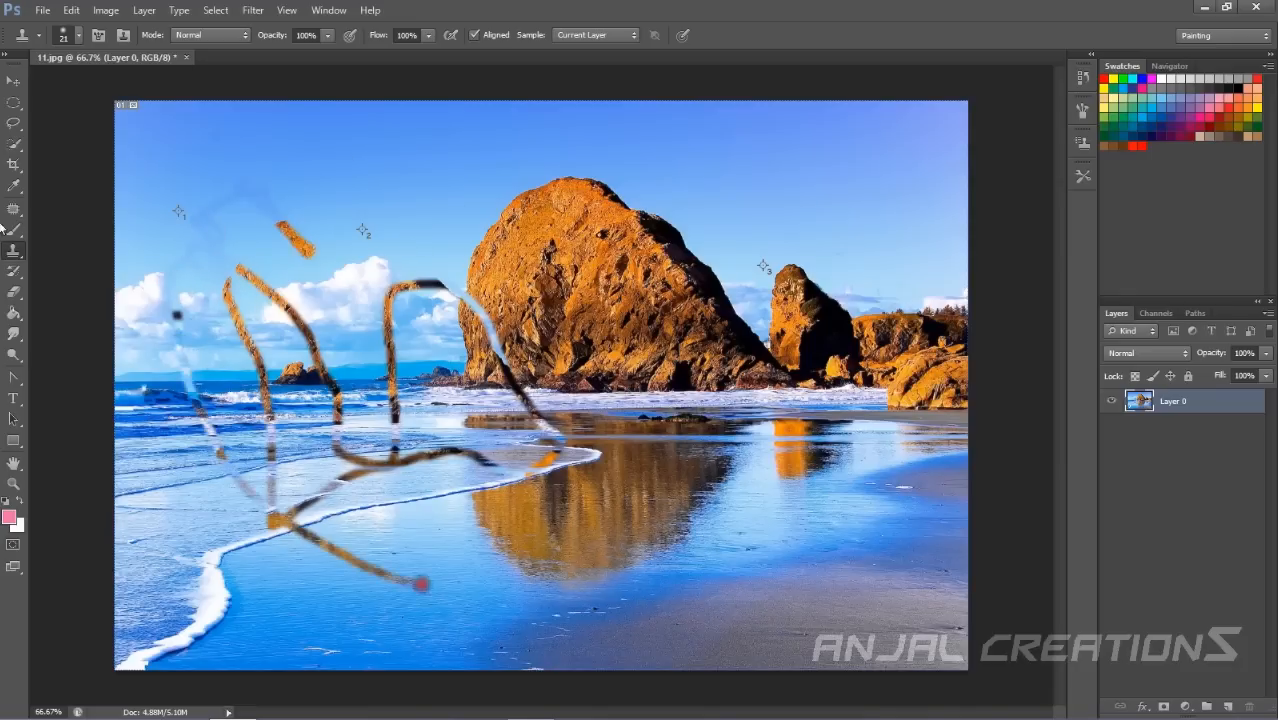
# Set the clone brush size to 246 px and clone the big rock onto the left side of the beach.
pyautogui.click(79, 37)
pyautogui.moveTo(37, 86); pyautogui.dragTo(142, 108)
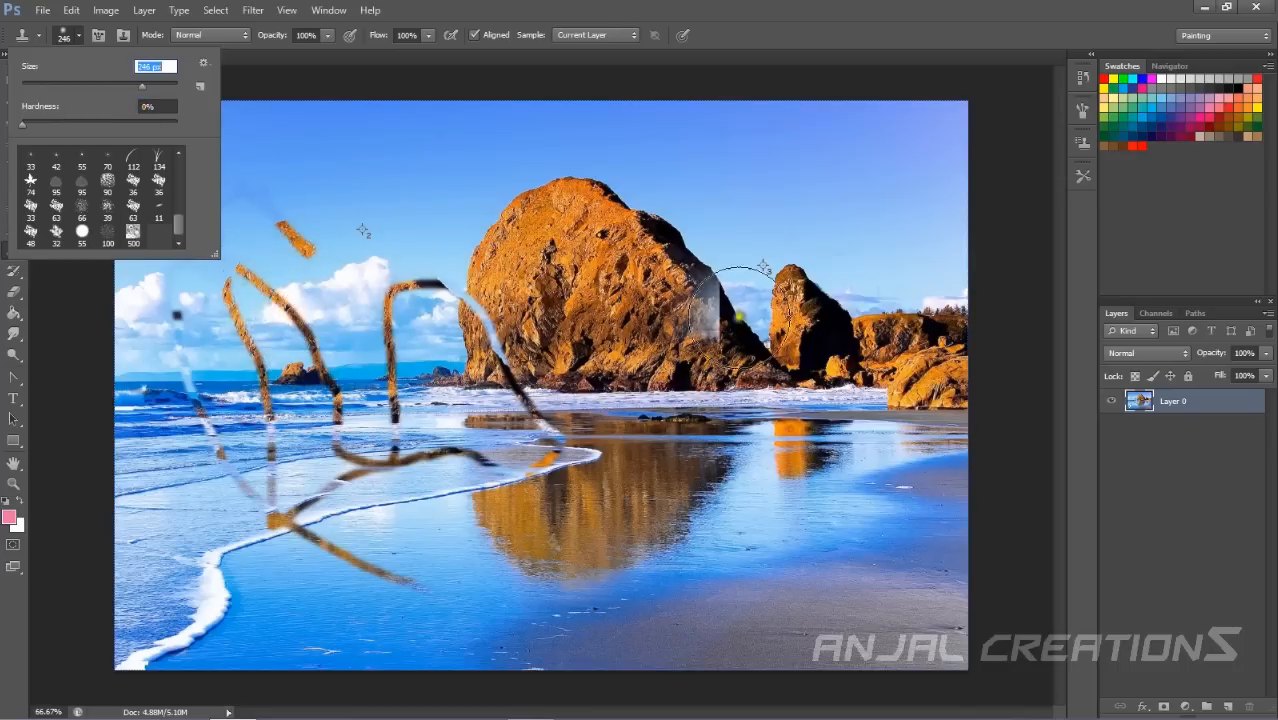
pyautogui.click(193, 502)
pyautogui.moveTo(193, 502)
pyautogui.mouseDown()
pyautogui.moveTo(185, 605)
pyautogui.moveTo(157, 536)
pyautogui.moveTo(163, 257)
pyautogui.moveTo(283, 558)
pyautogui.moveTo(257, 285)
pyautogui.moveTo(285, 220)
pyautogui.moveTo(559, 605)
pyautogui.moveTo(481, 370)
pyautogui.moveTo(505, 400)
pyautogui.mouseUp()
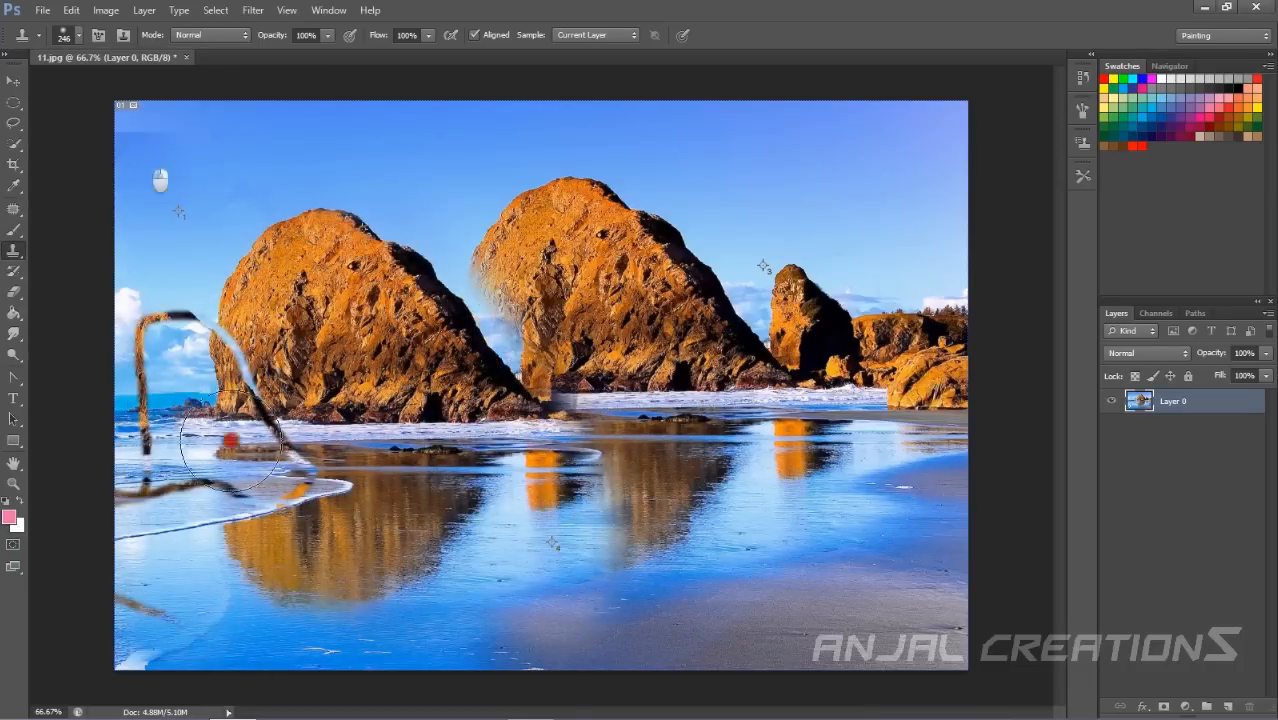
pyautogui.moveTo(81, 352)
pyautogui.mouseDown()
pyautogui.moveTo(137, 365)
pyautogui.moveTo(334, 491)
pyautogui.moveTo(275, 470)
pyautogui.moveTo(172, 551)
pyautogui.moveTo(145, 640)
pyautogui.moveTo(123, 579)
pyautogui.moveTo(214, 645)
pyautogui.mouseUp()
pyautogui.click(700, 380)
pyautogui.hotkey('ctrl', 'z')
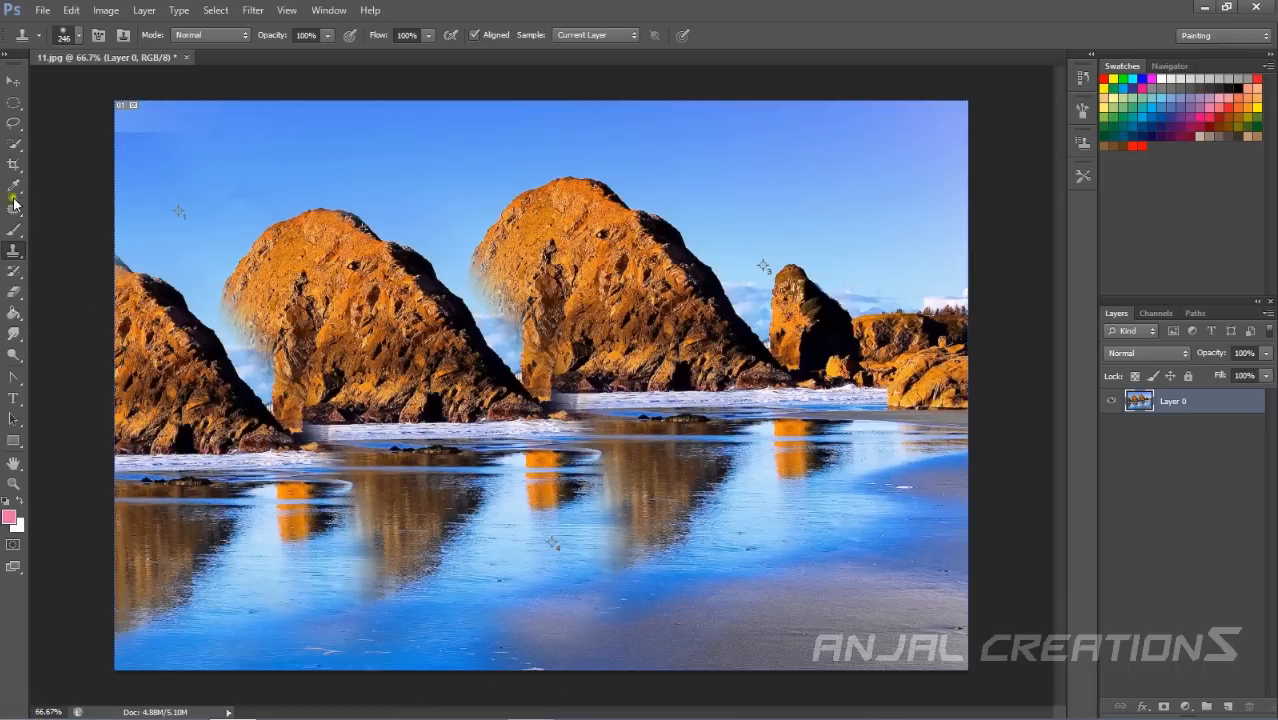
# Paint a pattern stroke in the sky right of the rocks with the Pattern Stamp Tool, then undo it.
pyautogui.rightClick(17, 254)
pyautogui.rightClick(16, 254)
pyautogui.click(70, 278)
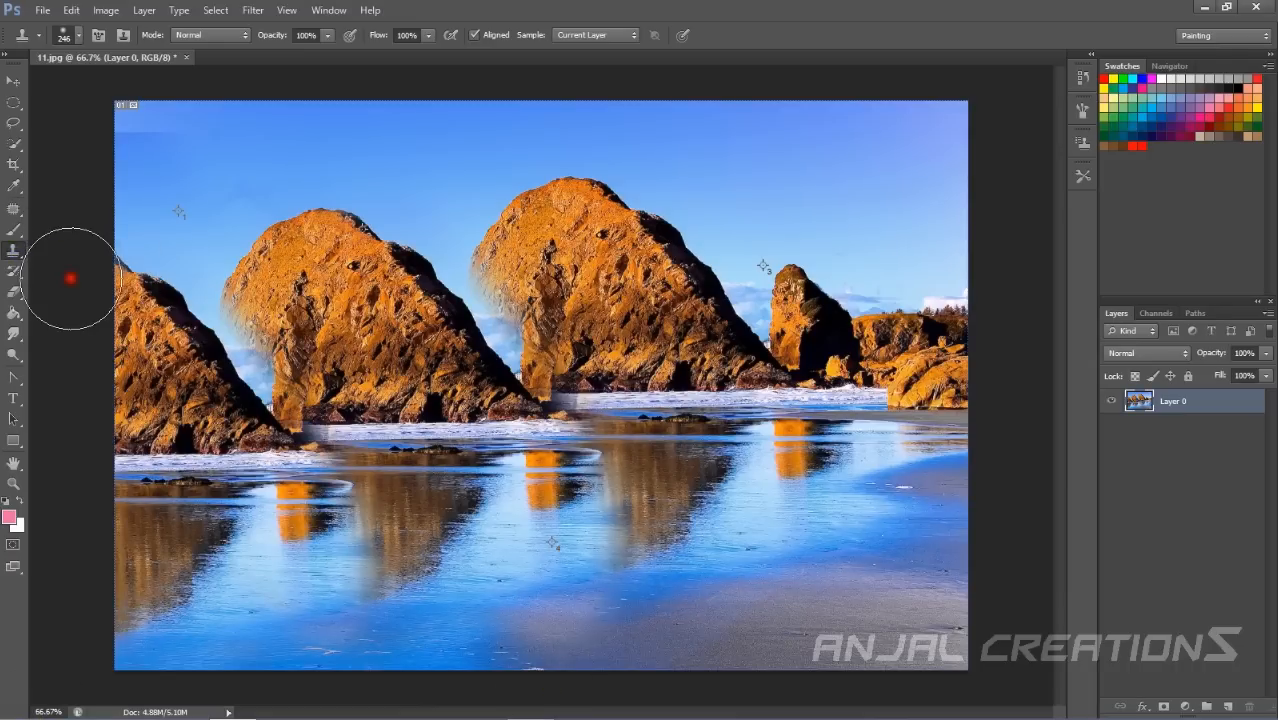
pyautogui.rightClick(15, 251)
pyautogui.click(57, 272)
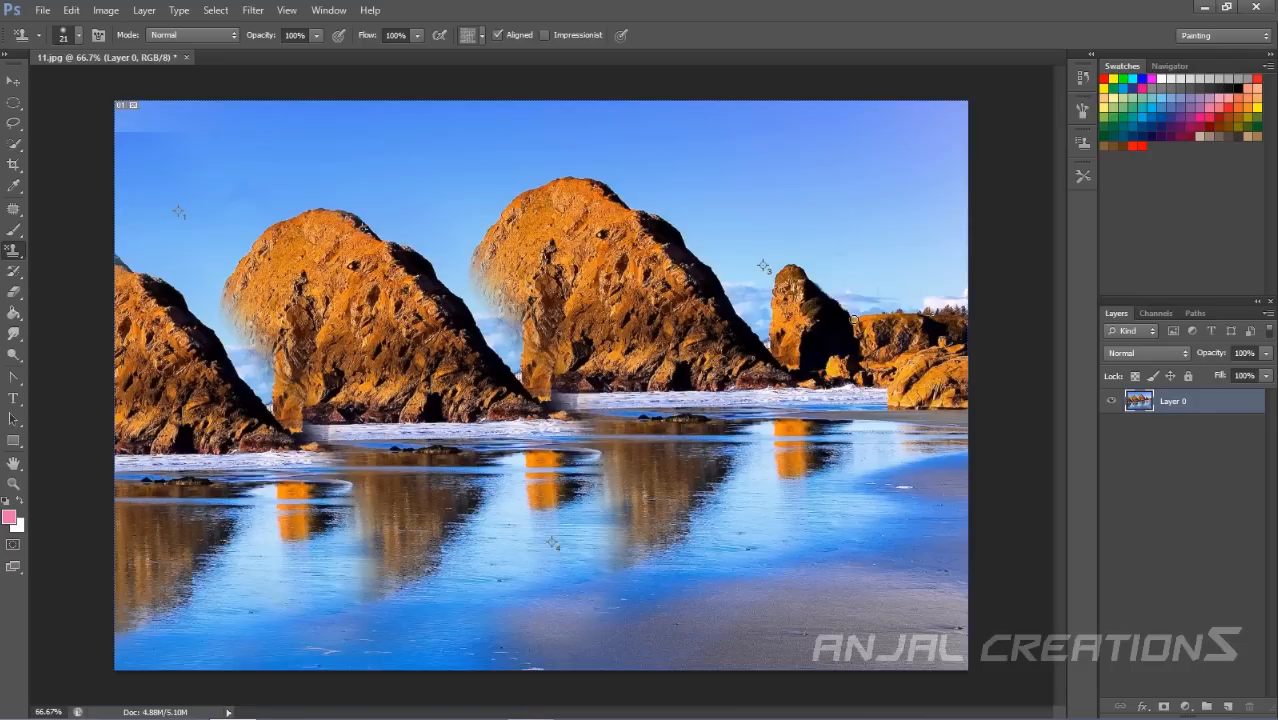
pyautogui.moveTo(894, 211)
pyautogui.mouseDown()
pyautogui.moveTo(940, 305)
pyautogui.moveTo(876, 245)
pyautogui.moveTo(865, 271)
pyautogui.moveTo(977, 189)
pyautogui.mouseUp()
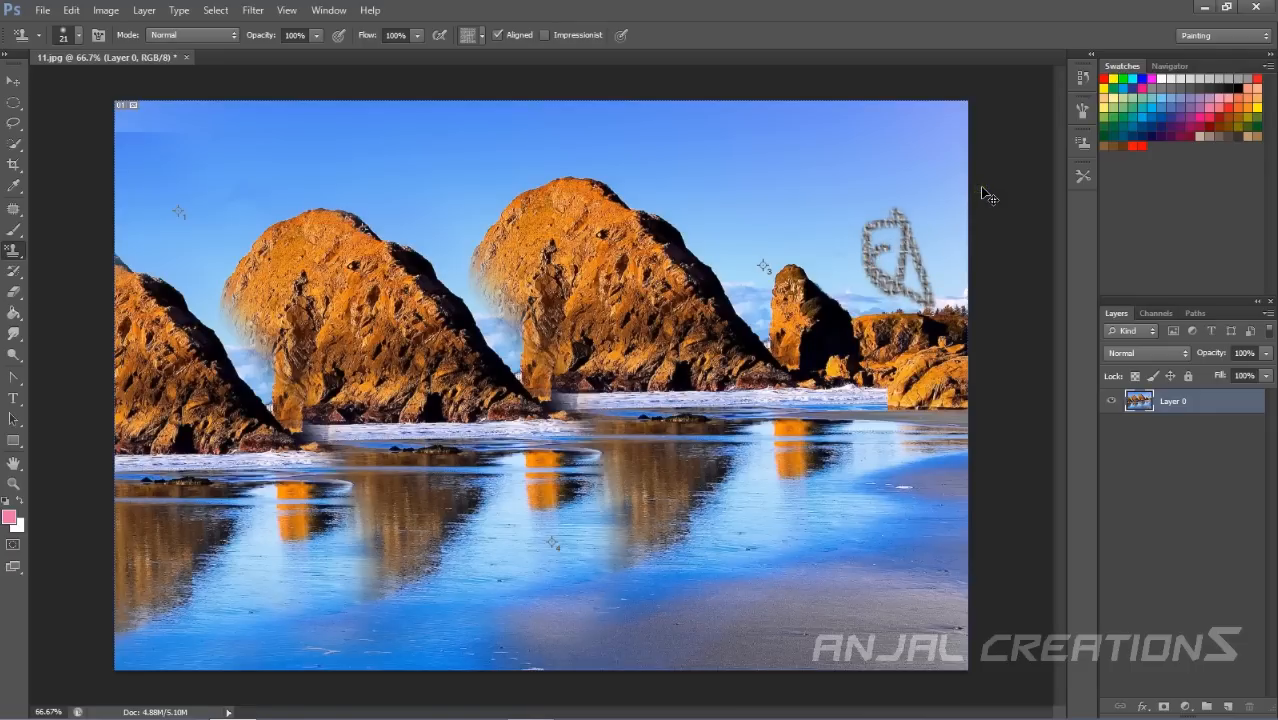
pyautogui.hotkey('ctrl', 'alt', 'z')
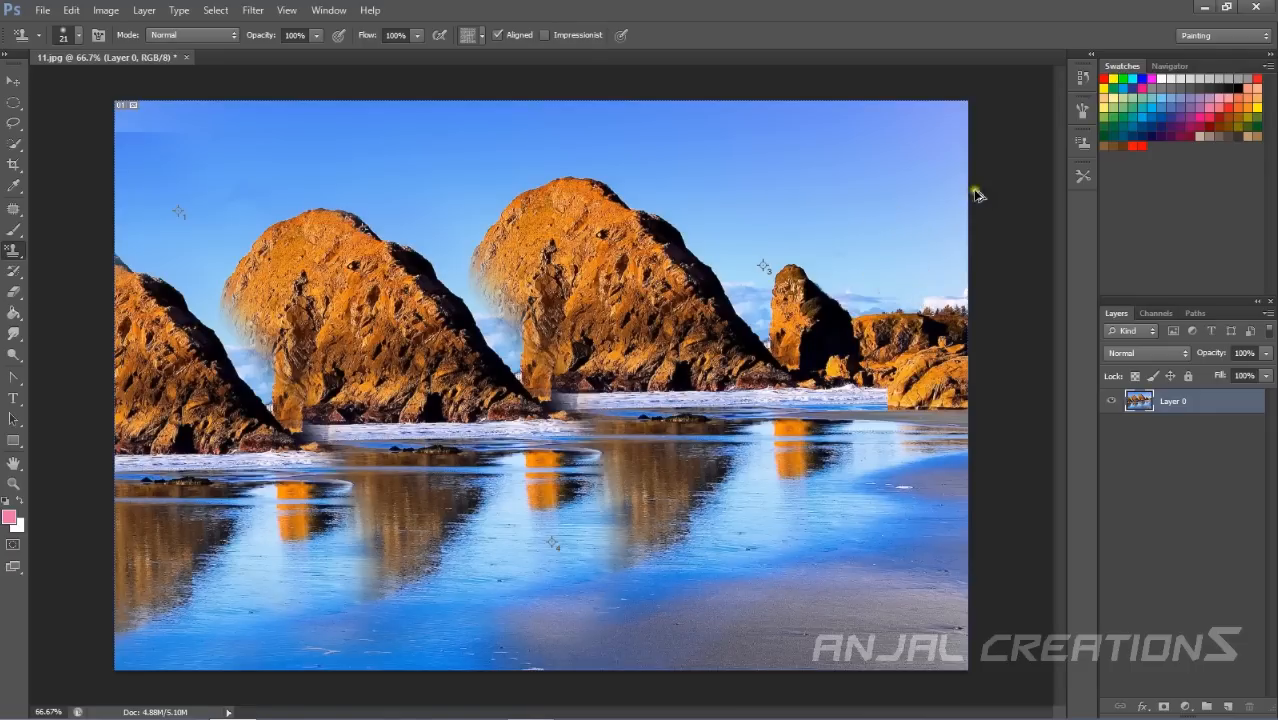
# Paint over the image with the History Brush Tool at 100% opacity, then undo the painting.
pyautogui.click(16, 274)
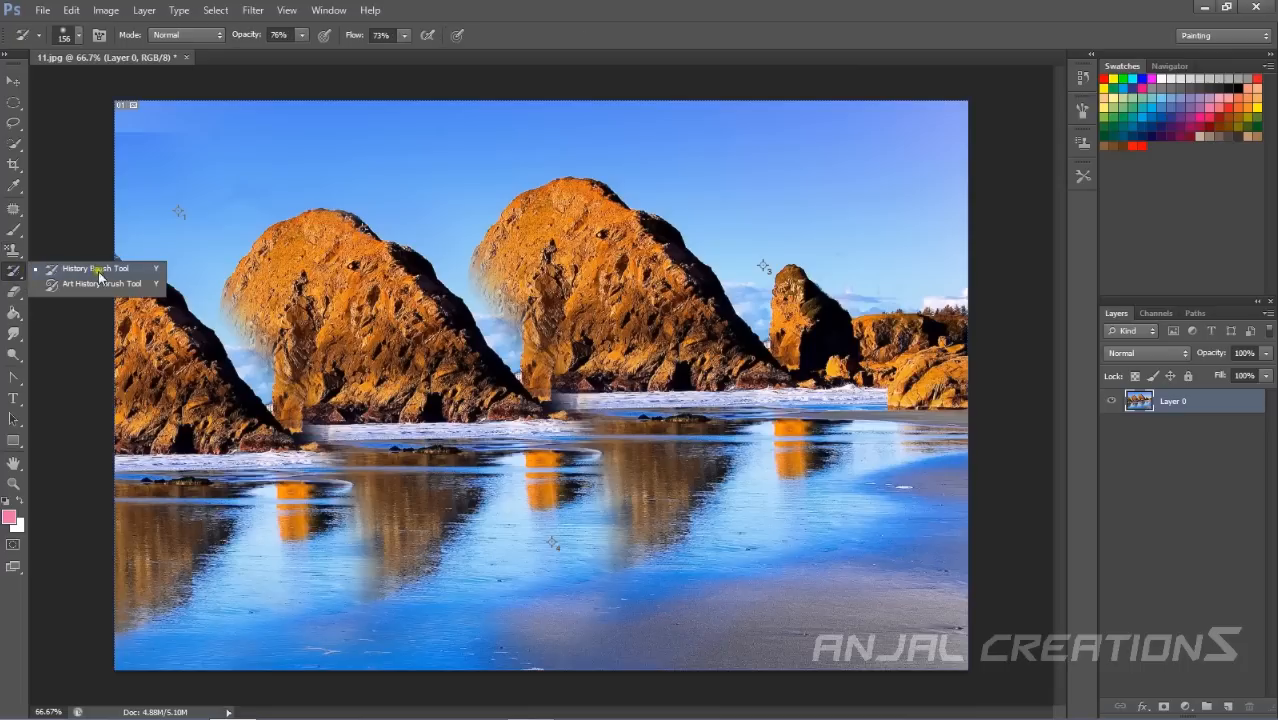
pyautogui.click(9, 275)
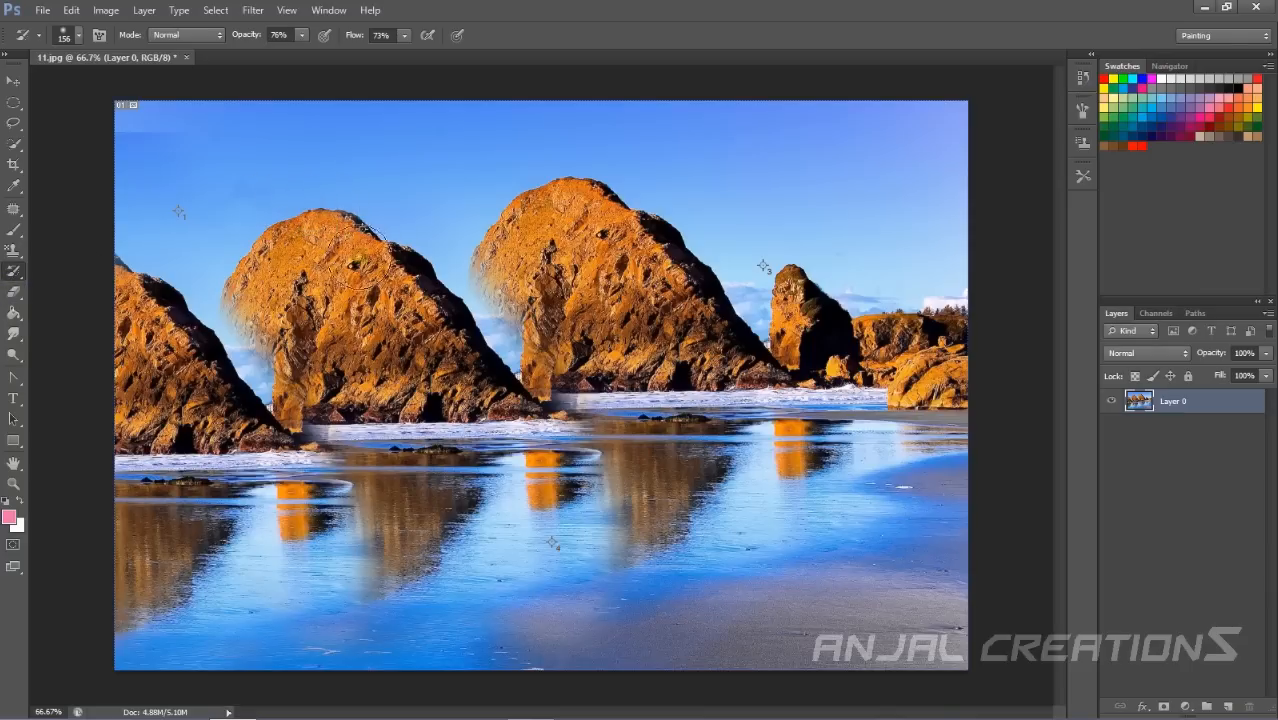
pyautogui.moveTo(357, 205)
pyautogui.mouseDown()
pyautogui.moveTo(563, 425)
pyautogui.moveTo(394, 269)
pyautogui.moveTo(557, 434)
pyautogui.moveTo(365, 222)
pyautogui.mouseUp()
pyautogui.moveTo(248, 42); pyautogui.dragTo(474, 61)
pyautogui.moveTo(440, 187)
pyautogui.mouseDown()
pyautogui.moveTo(388, 251)
pyautogui.moveTo(525, 402)
pyautogui.moveTo(590, 510)
pyautogui.moveTo(649, 525)
pyautogui.moveTo(348, 183)
pyautogui.moveTo(359, 456)
pyautogui.moveTo(271, 580)
pyautogui.moveTo(107, 234)
pyautogui.moveTo(302, 201)
pyautogui.moveTo(52, 317)
pyautogui.moveTo(982, 604)
pyautogui.mouseUp()
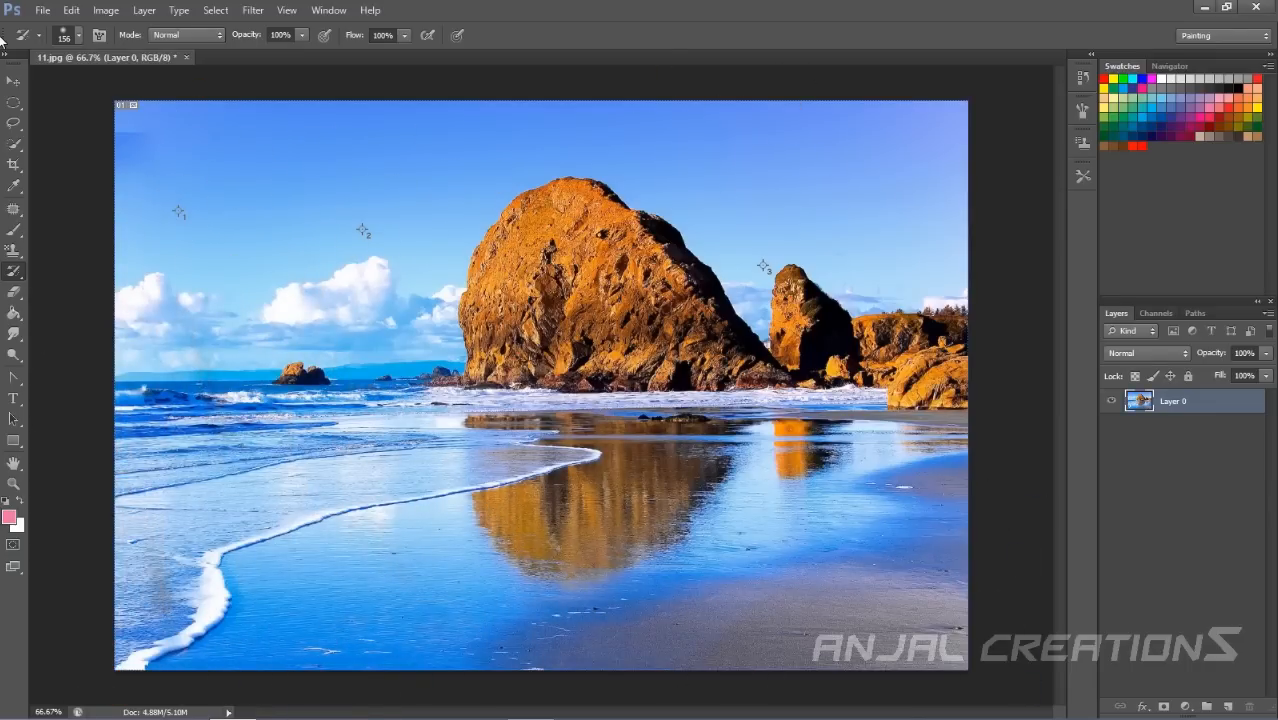
pyautogui.hotkey('ctrl', 'alt', 'z')
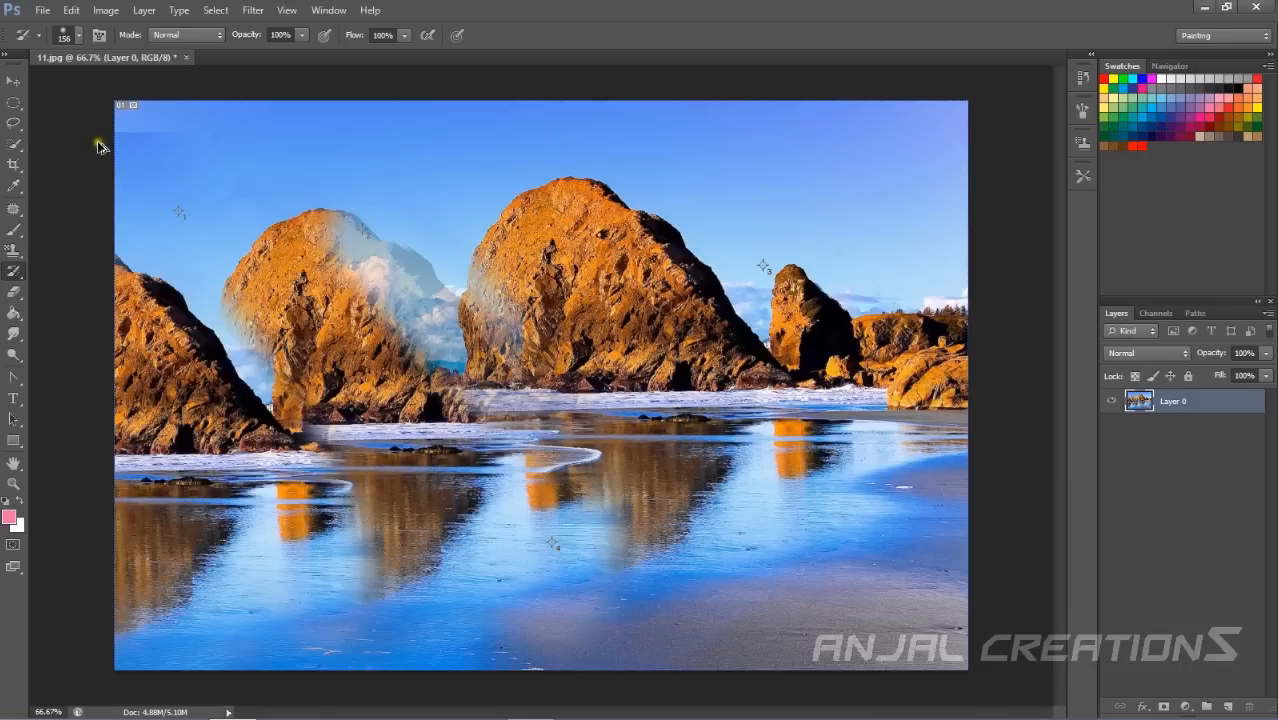
pyautogui.hotkey('ctrl', 'alt', 'z')
# Paint a stroke on the cloned rock with the Art History Brush Tool, undo it and reselect the History Brush.
pyautogui.rightClick(14, 271)
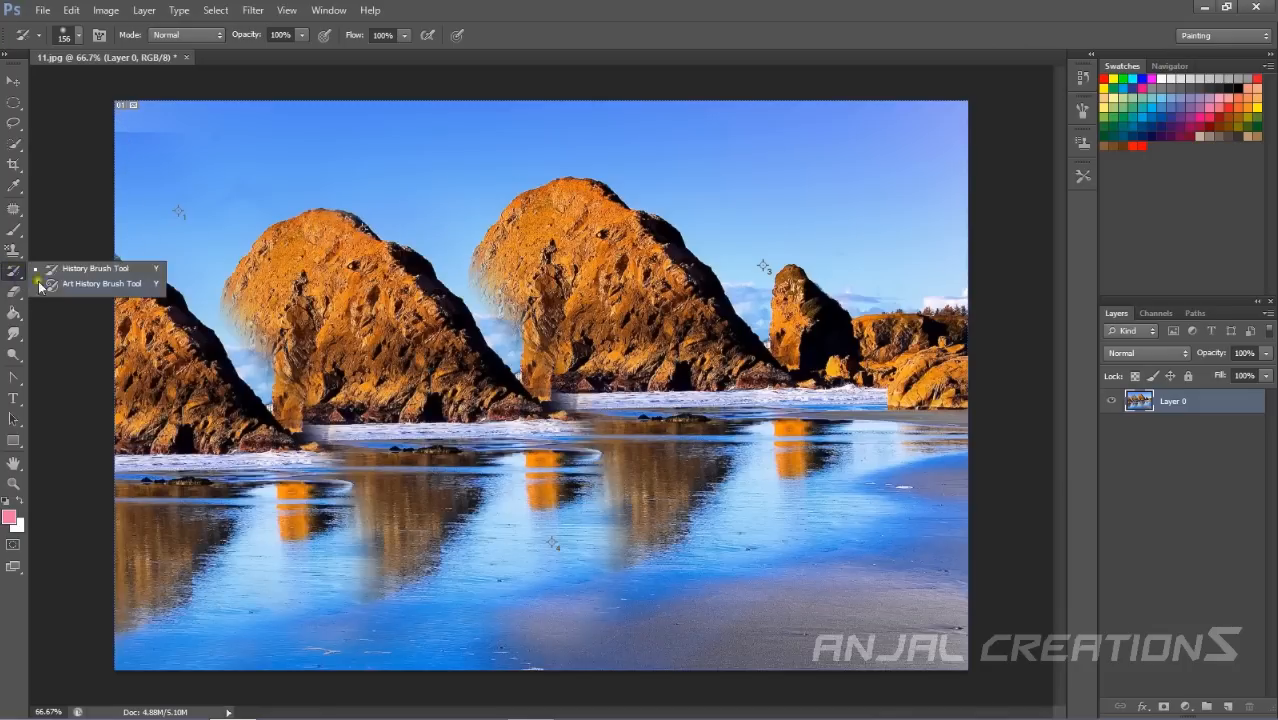
pyautogui.click(100, 284)
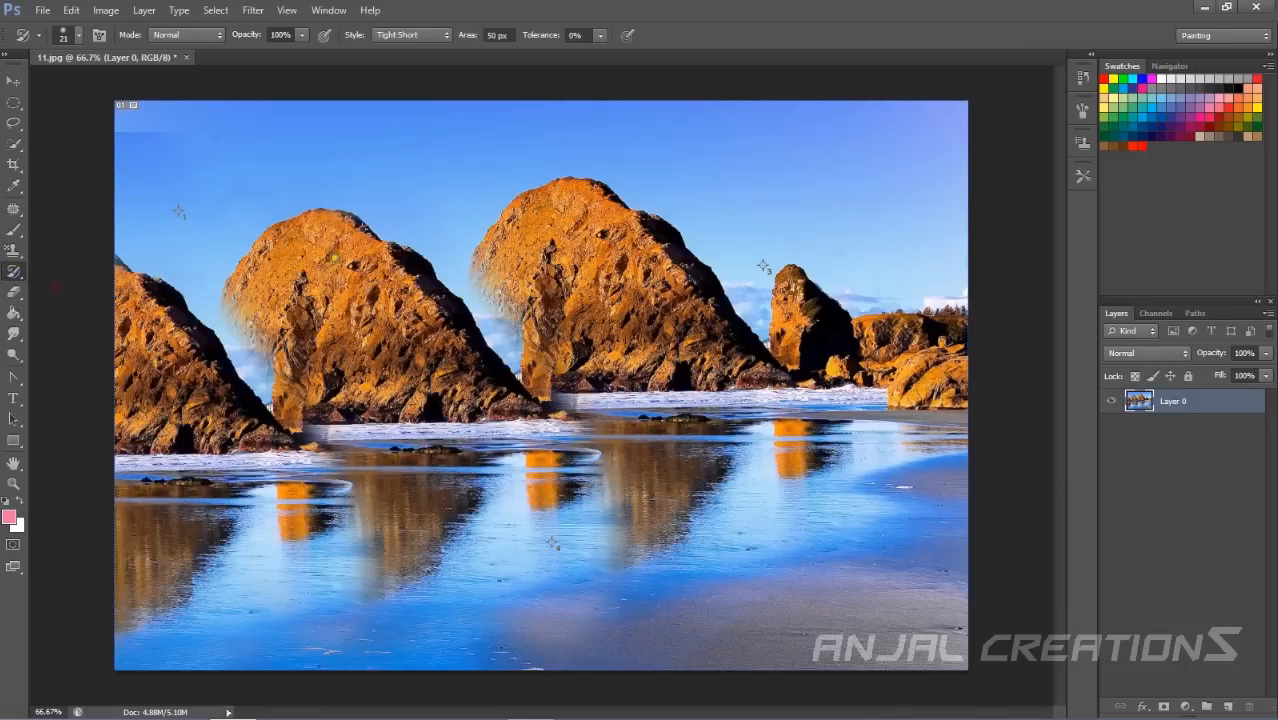
pyautogui.moveTo(386, 228)
pyautogui.mouseDown()
pyautogui.moveTo(446, 325)
pyautogui.moveTo(486, 431)
pyautogui.moveTo(387, 330)
pyautogui.moveTo(344, 190)
pyautogui.moveTo(316, 236)
pyautogui.moveTo(343, 340)
pyautogui.moveTo(406, 439)
pyautogui.moveTo(237, 295)
pyautogui.moveTo(242, 270)
pyautogui.moveTo(370, 332)
pyautogui.mouseUp()
pyautogui.hotkey('ctrl', 'z')
pyautogui.rightClick(14, 286)
pyautogui.rightClick(14, 270)
pyautogui.click(41, 267)
# Select the Eraser Tool, set its size to 411 px, erase across the sky and undo the erasing.
pyautogui.rightClick(22, 286)
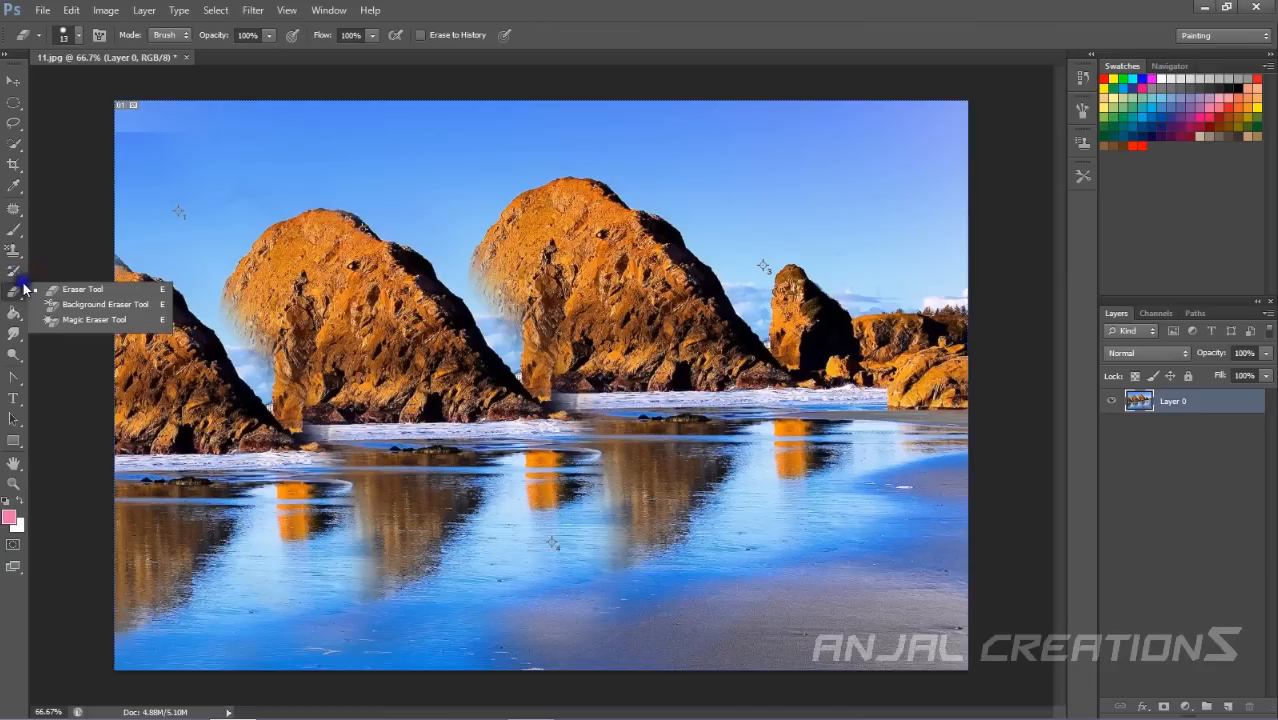
pyautogui.click(241, 138)
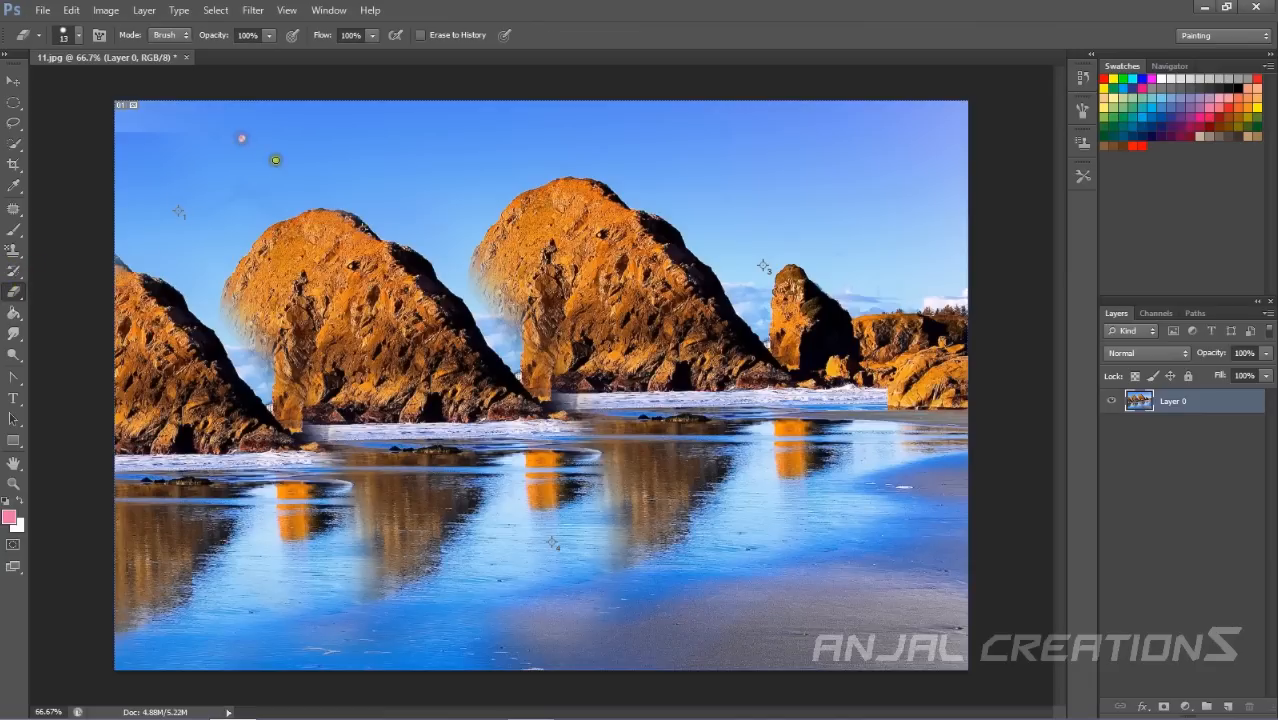
pyautogui.click(80, 38)
pyautogui.moveTo(36, 85); pyautogui.dragTo(137, 88)
pyautogui.moveTo(303, 160)
pyautogui.mouseDown()
pyautogui.moveTo(479, 235)
pyautogui.moveTo(908, 288)
pyautogui.moveTo(604, 190)
pyautogui.moveTo(316, 203)
pyautogui.moveTo(885, 232)
pyautogui.moveTo(884, 160)
pyautogui.mouseUp()
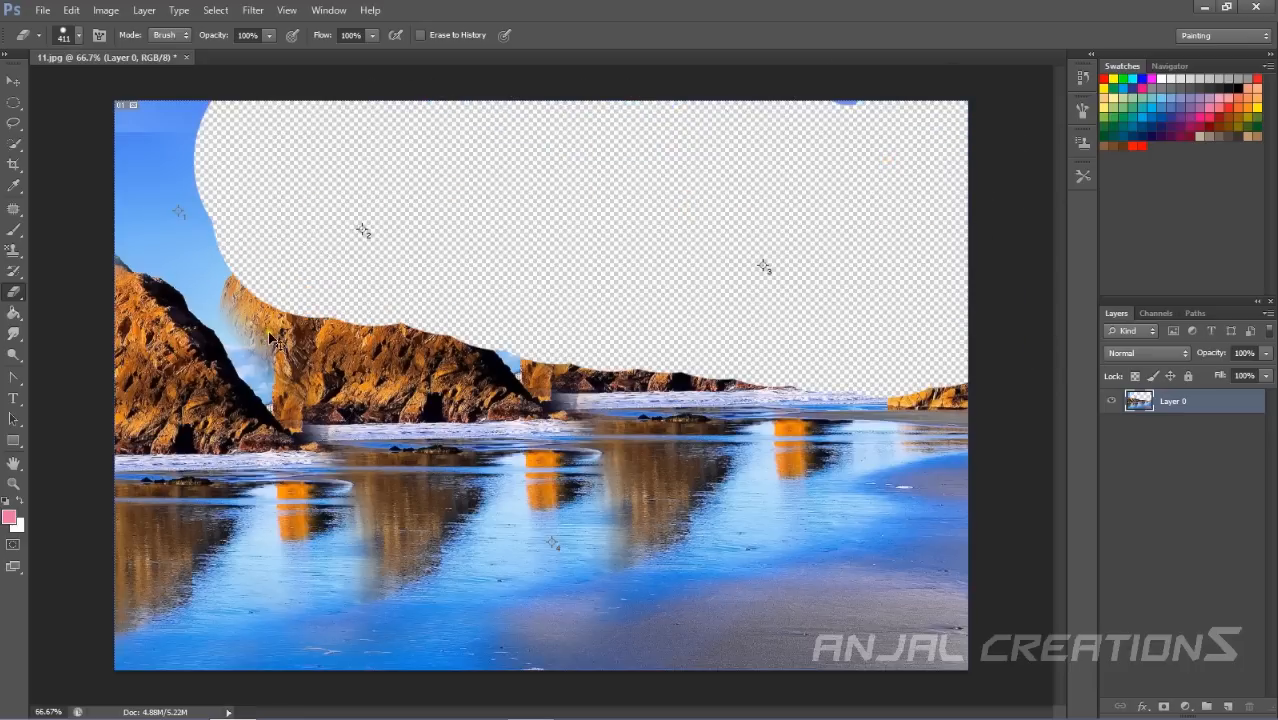
pyautogui.hotkey('ctrl', 'z')
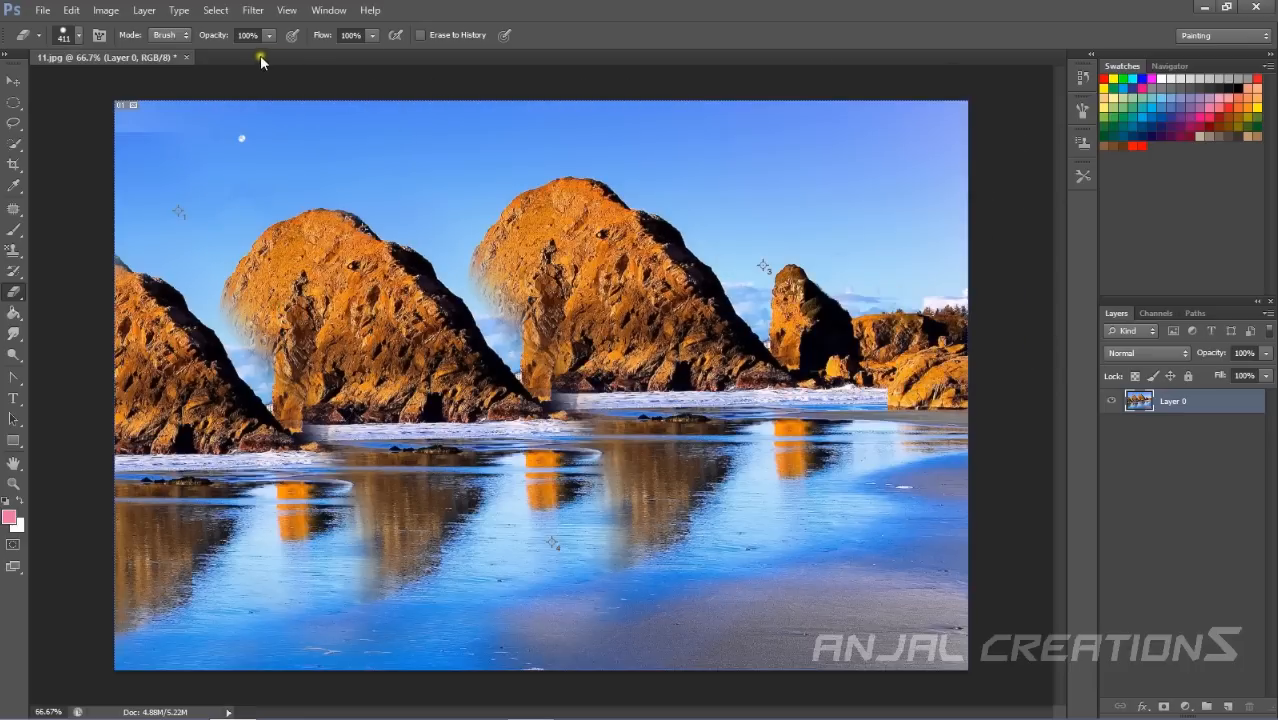
# Erase a stroke over the rocks and sky with the Background Eraser Tool, then undo it.
pyautogui.rightClick(12, 295)
pyautogui.click(78, 311)
pyautogui.moveTo(154, 161)
pyautogui.mouseDown()
pyautogui.moveTo(234, 198)
pyautogui.moveTo(490, 215)
pyautogui.moveTo(335, 312)
pyautogui.moveTo(515, 318)
pyautogui.mouseUp()
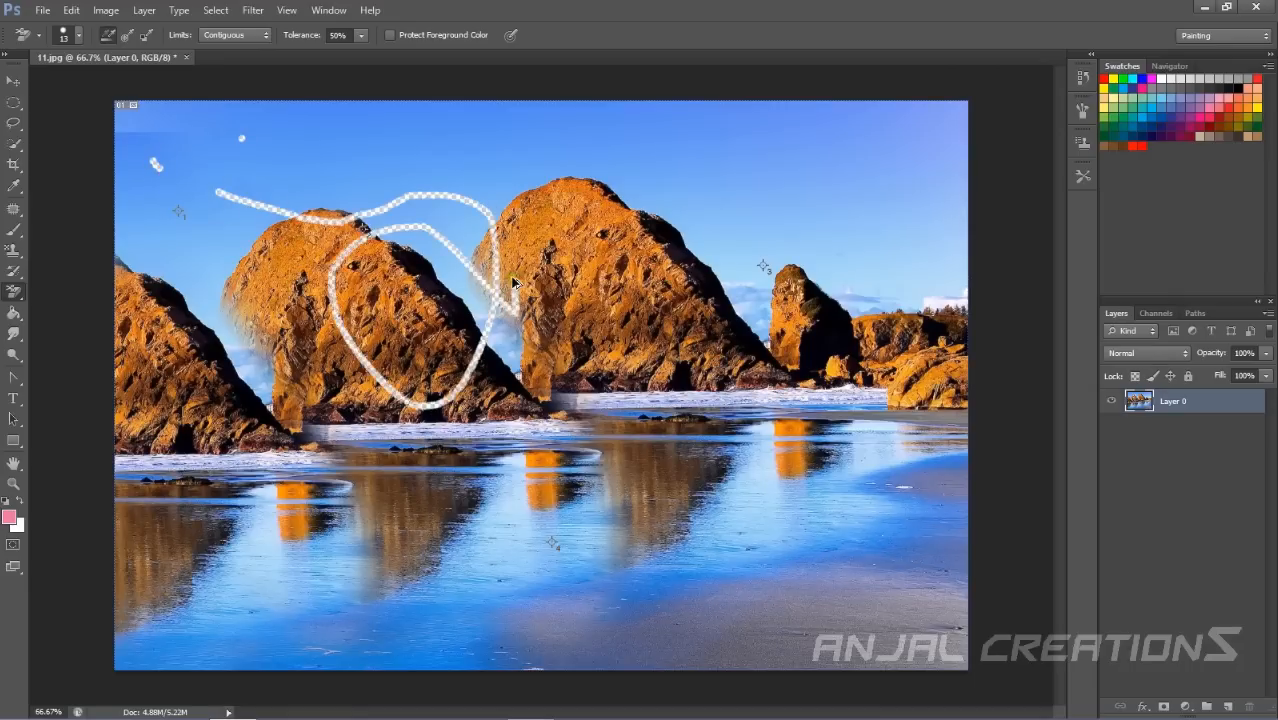
pyautogui.hotkey('ctrl', 'z')
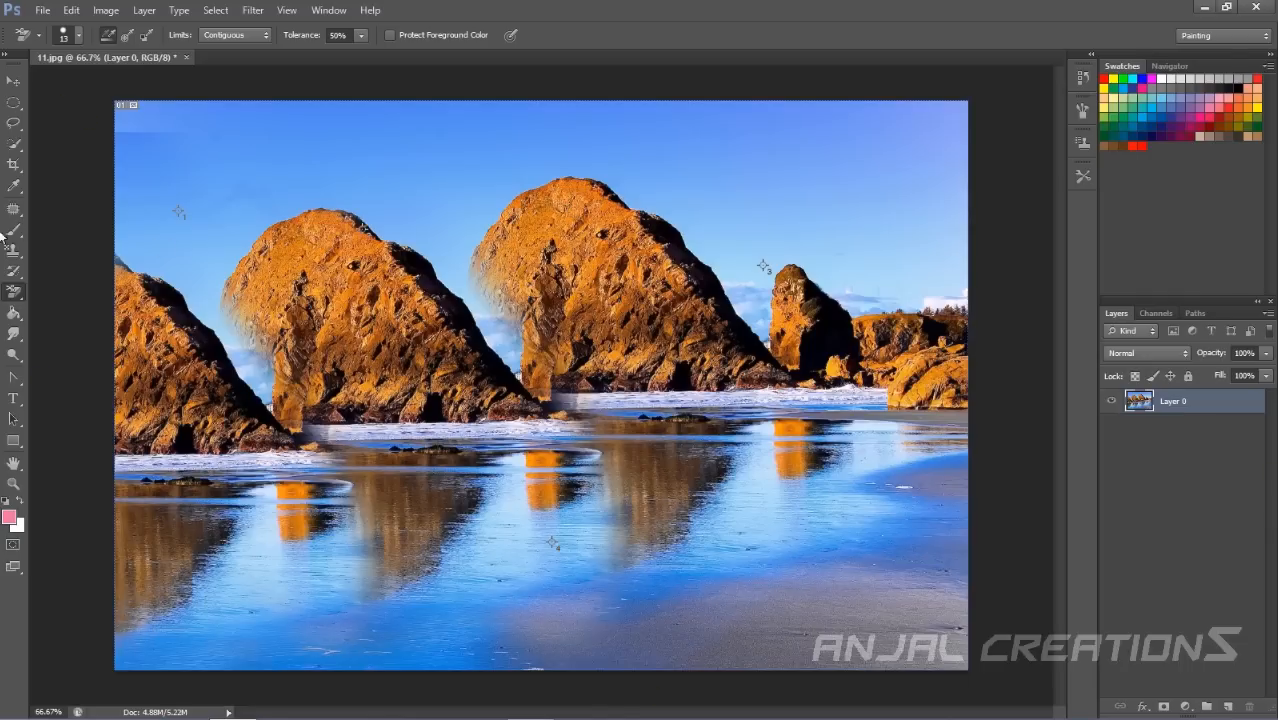
# Fill the image with a diagonal foreground-to-background pink gradient using the Gradient Tool.
pyautogui.click(9, 293)
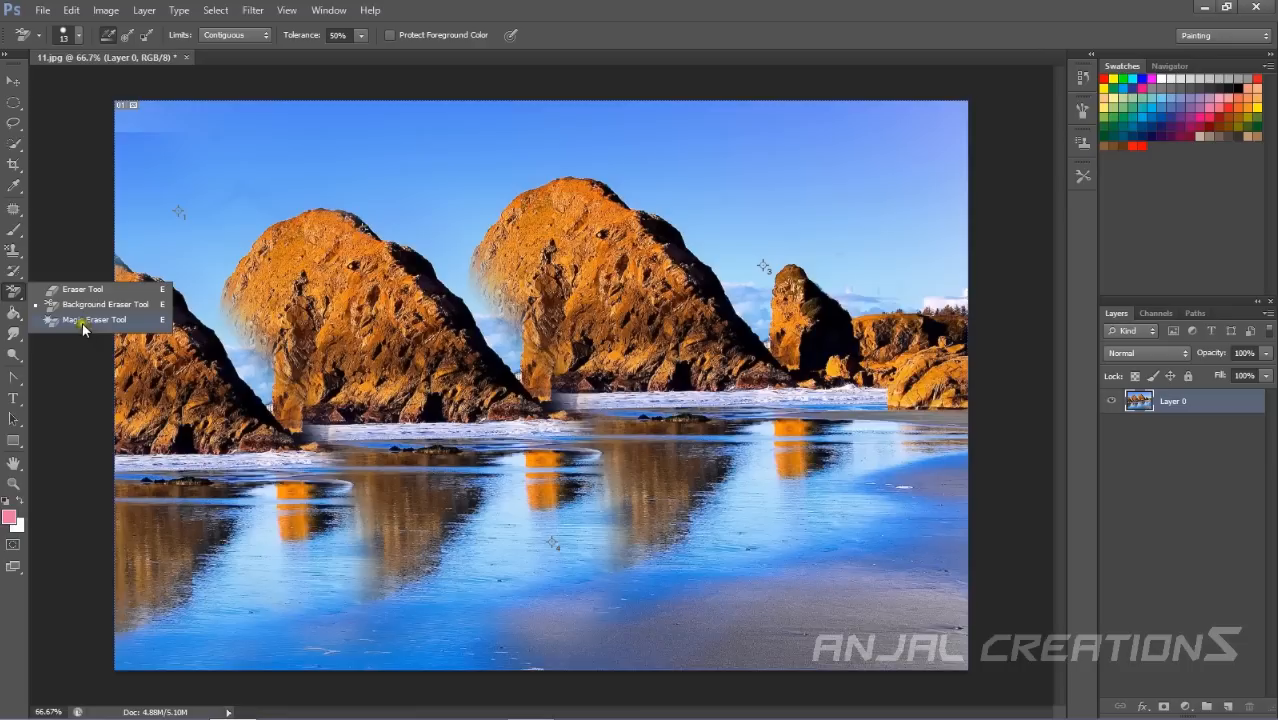
pyautogui.click(5, 318)
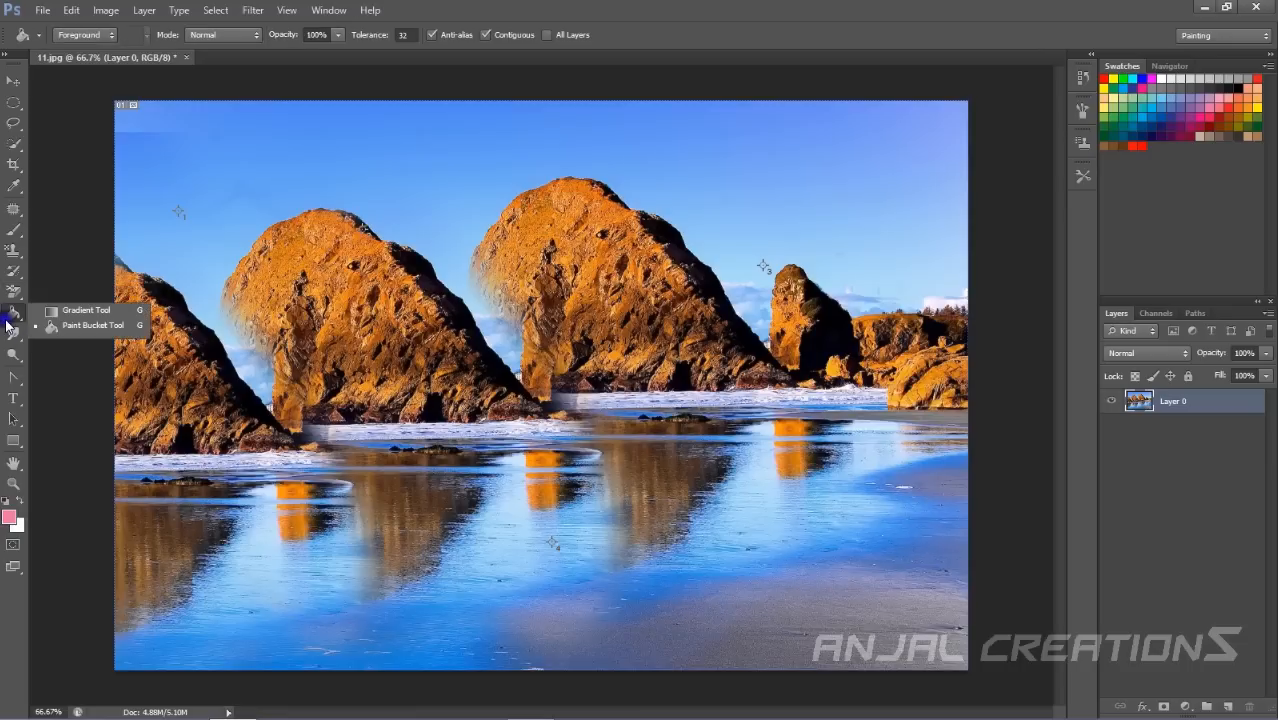
pyautogui.click(70, 312)
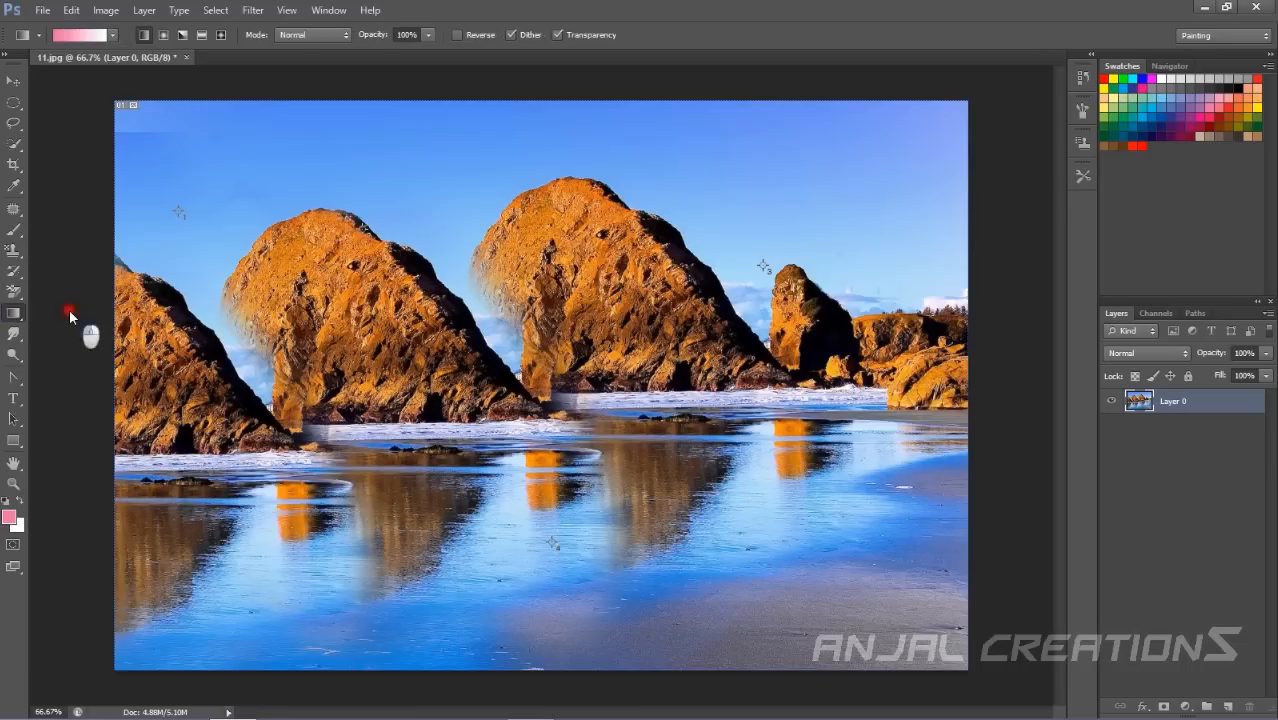
pyautogui.click(67, 36)
pyautogui.click(771, 140)
pyautogui.moveTo(405, 118); pyautogui.dragTo(785, 456)
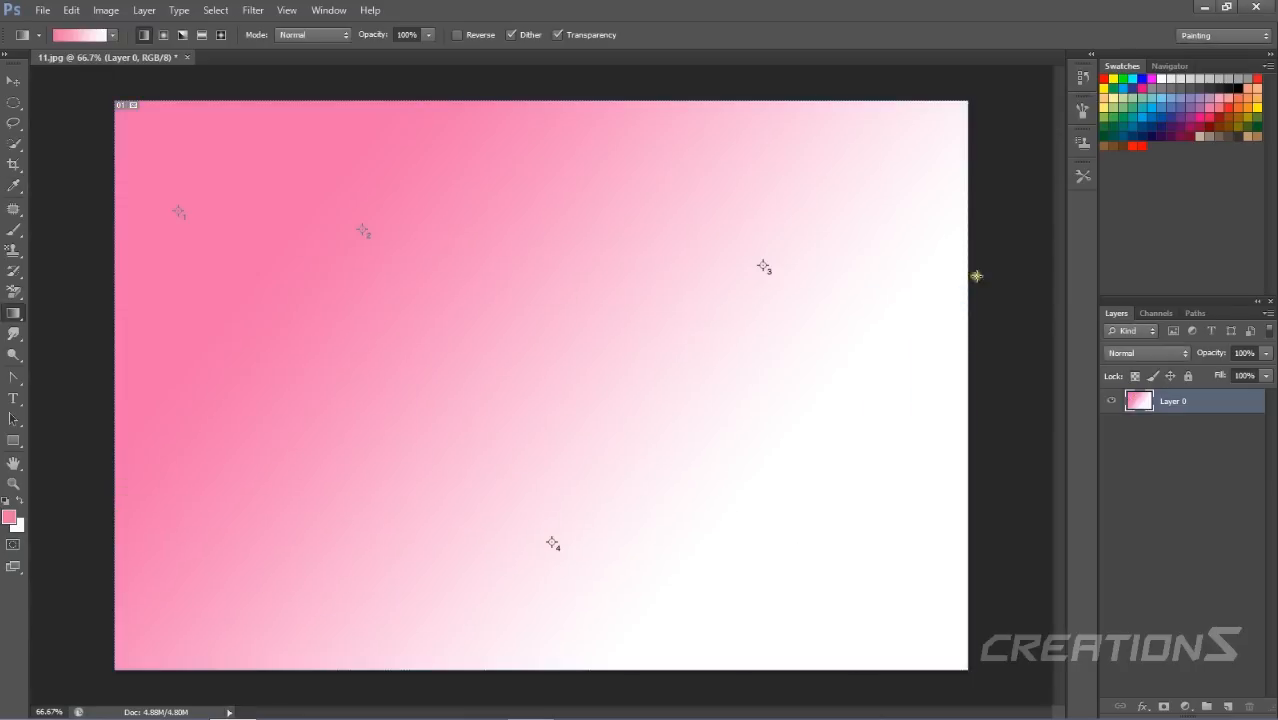
# Set the gradient mode to Soft Light, open and close the Gradient Editor, and undo the gradient fill.
pyautogui.click(311, 40)
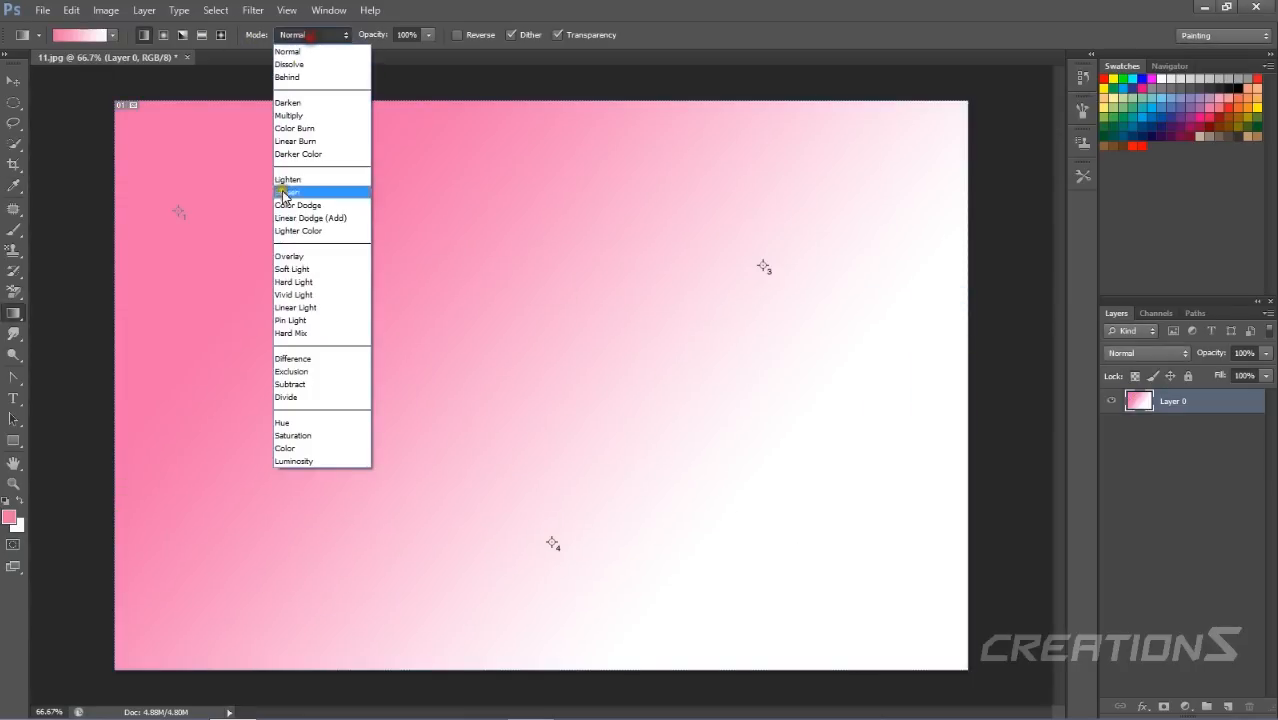
pyautogui.click(312, 269)
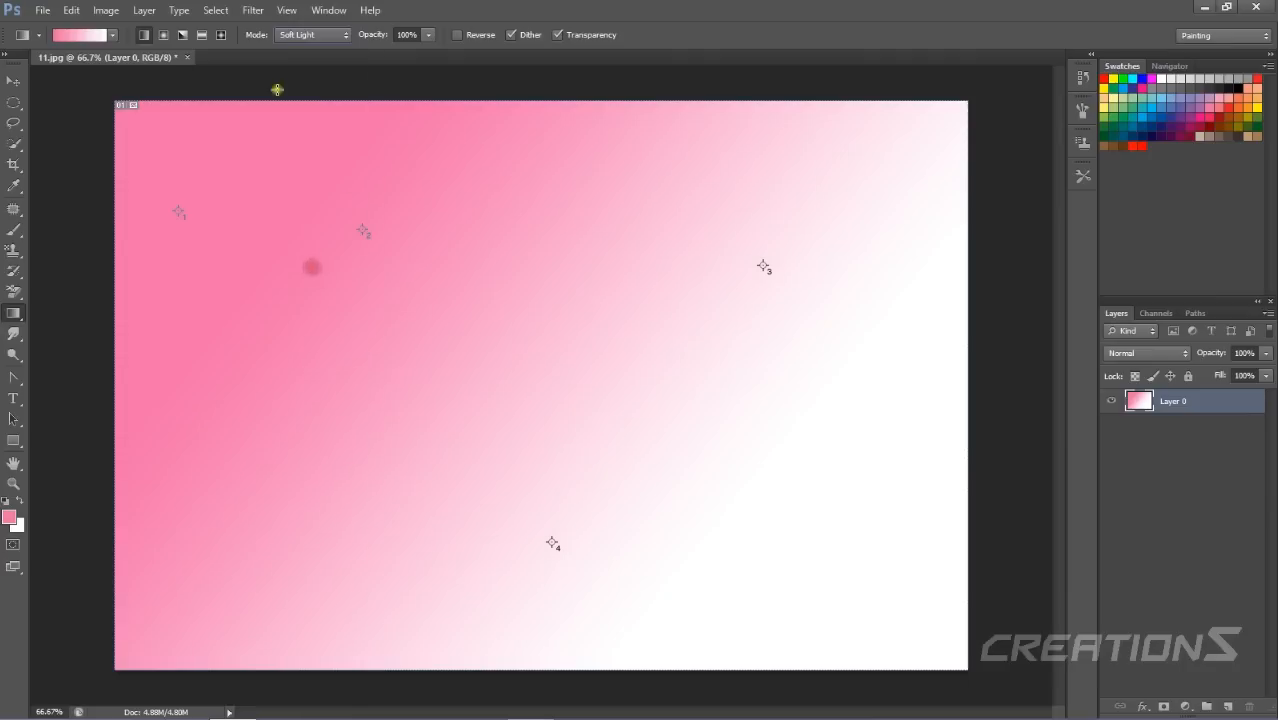
pyautogui.click(88, 35)
pyautogui.click(153, 35)
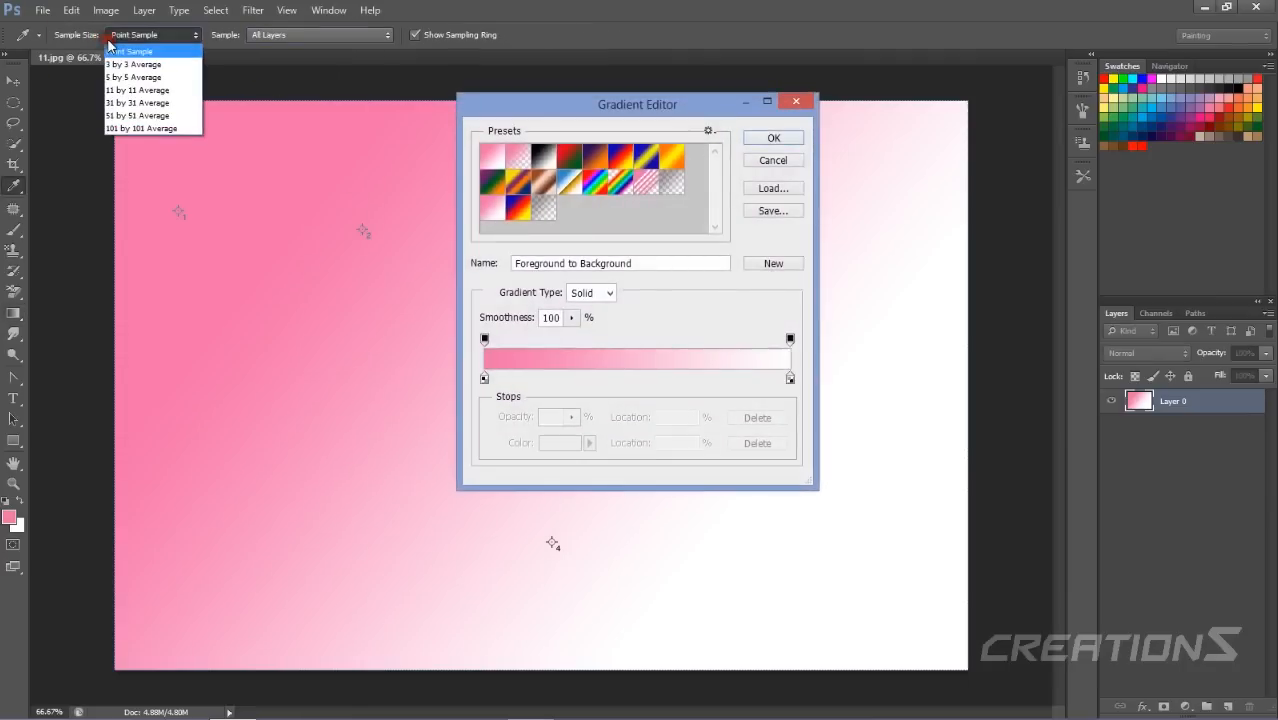
pyautogui.click(185, 51)
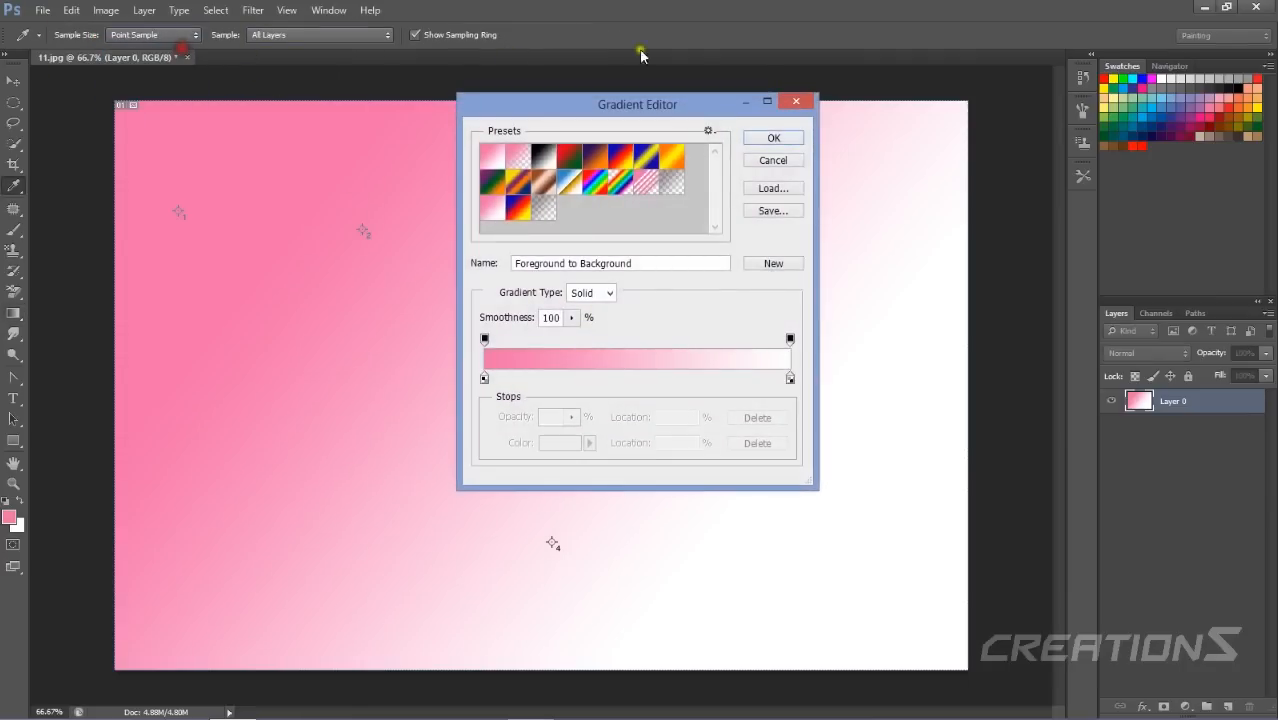
pyautogui.click(796, 101)
pyautogui.hotkey('ctrl', 'z')
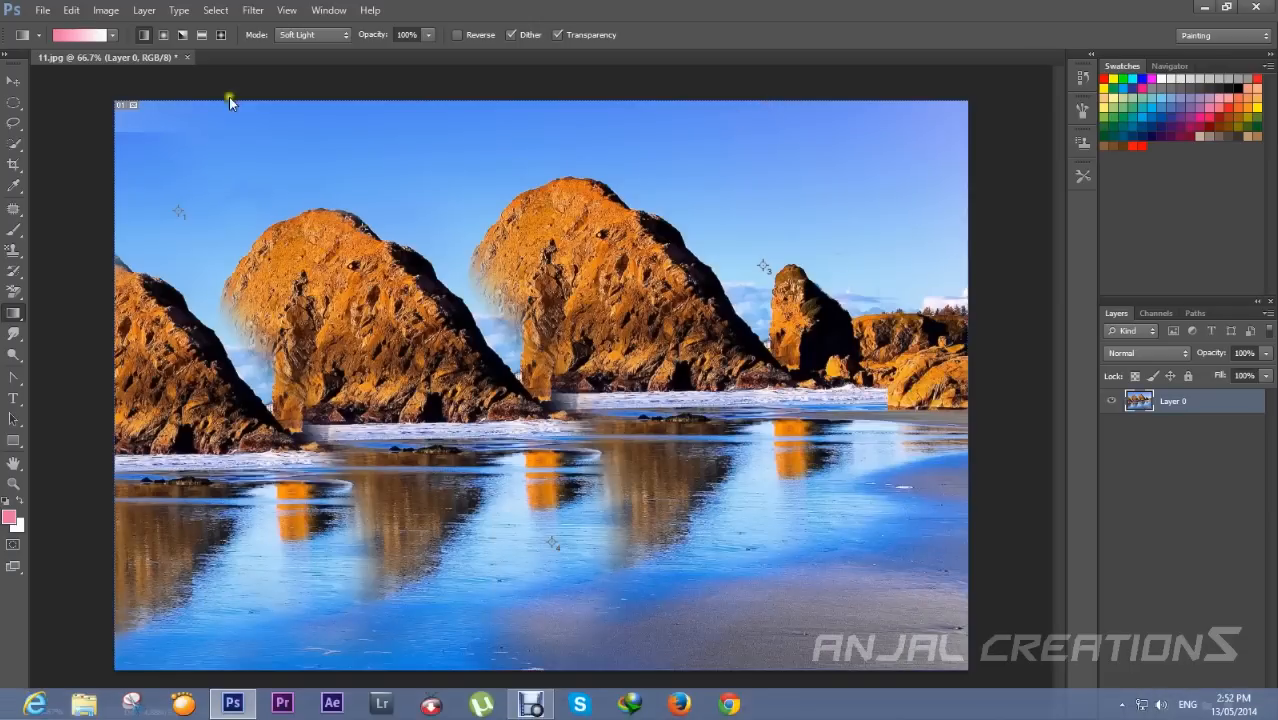
# Smudge the left large rock downward with the Smudge Tool, then undo the smudge.
pyautogui.click(14, 334)
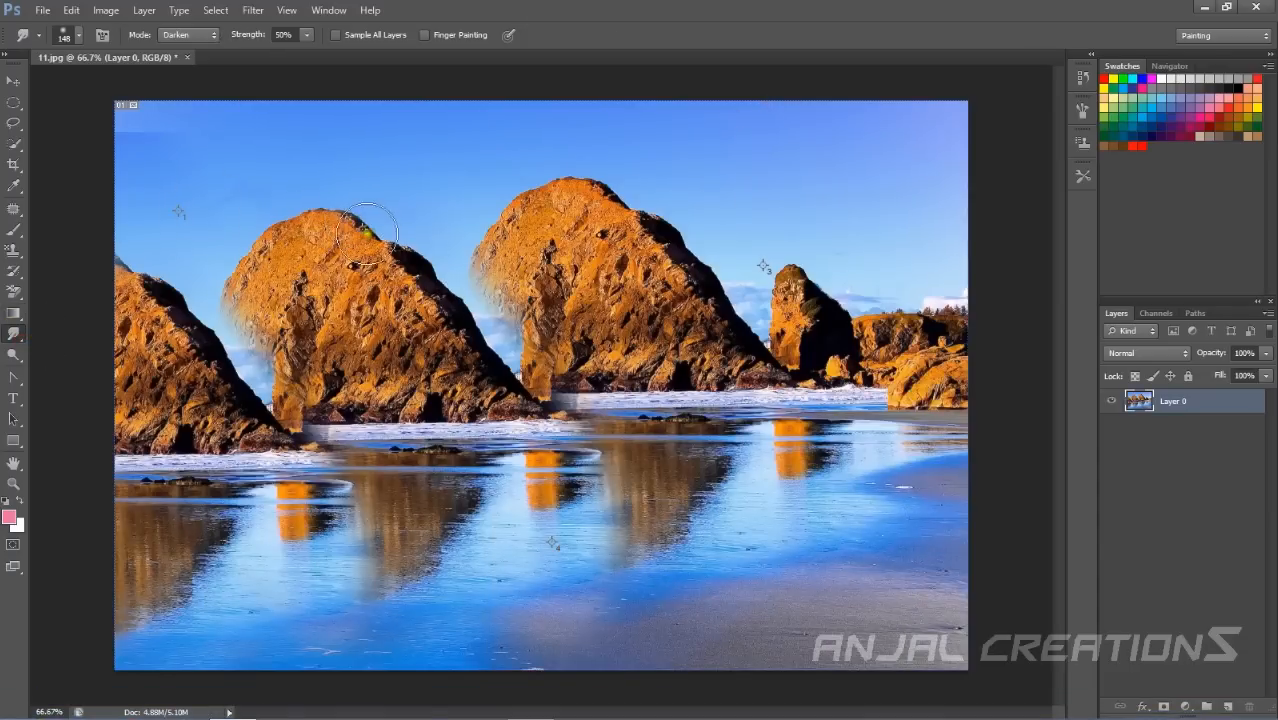
pyautogui.moveTo(372, 238)
pyautogui.mouseDown()
pyautogui.moveTo(426, 270)
pyautogui.moveTo(574, 428)
pyautogui.mouseUp()
pyautogui.moveTo(422, 217)
pyautogui.mouseDown()
pyautogui.moveTo(441, 262)
pyautogui.moveTo(562, 388)
pyautogui.moveTo(560, 355)
pyautogui.moveTo(452, 330)
pyautogui.moveTo(402, 292)
pyautogui.moveTo(396, 226)
pyautogui.mouseUp()
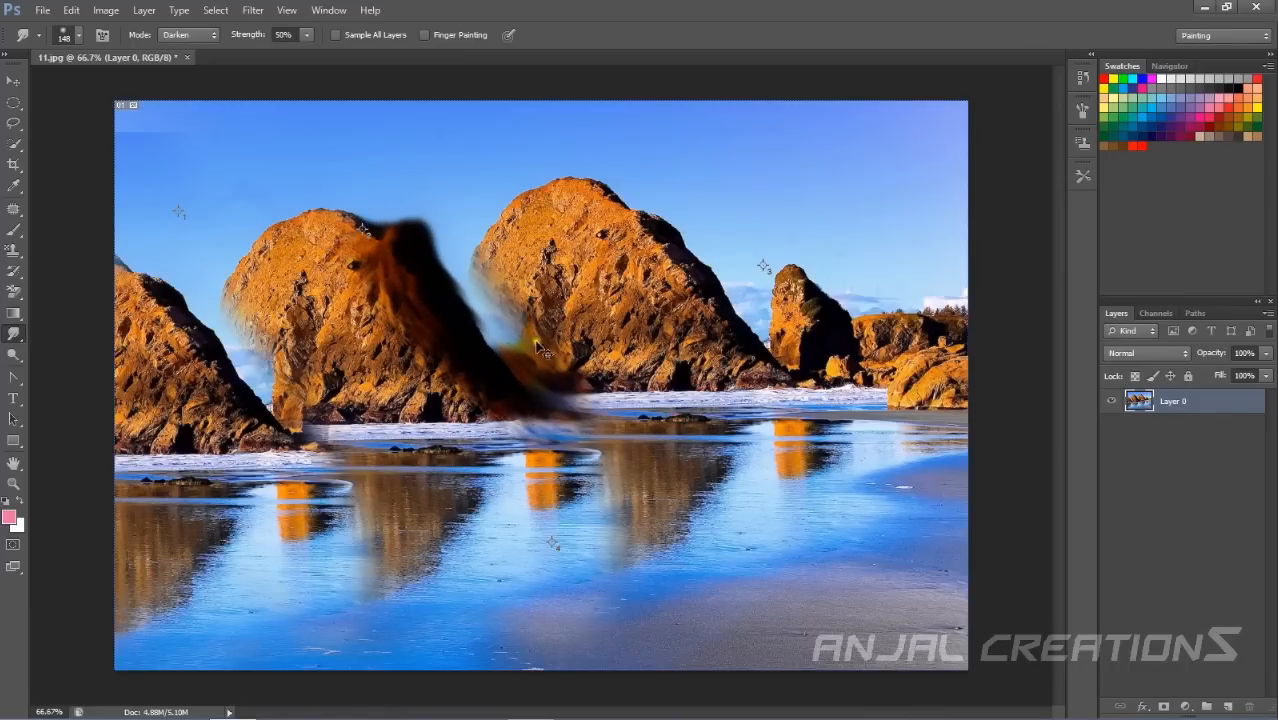
pyautogui.hotkey('ctrl', 'z')
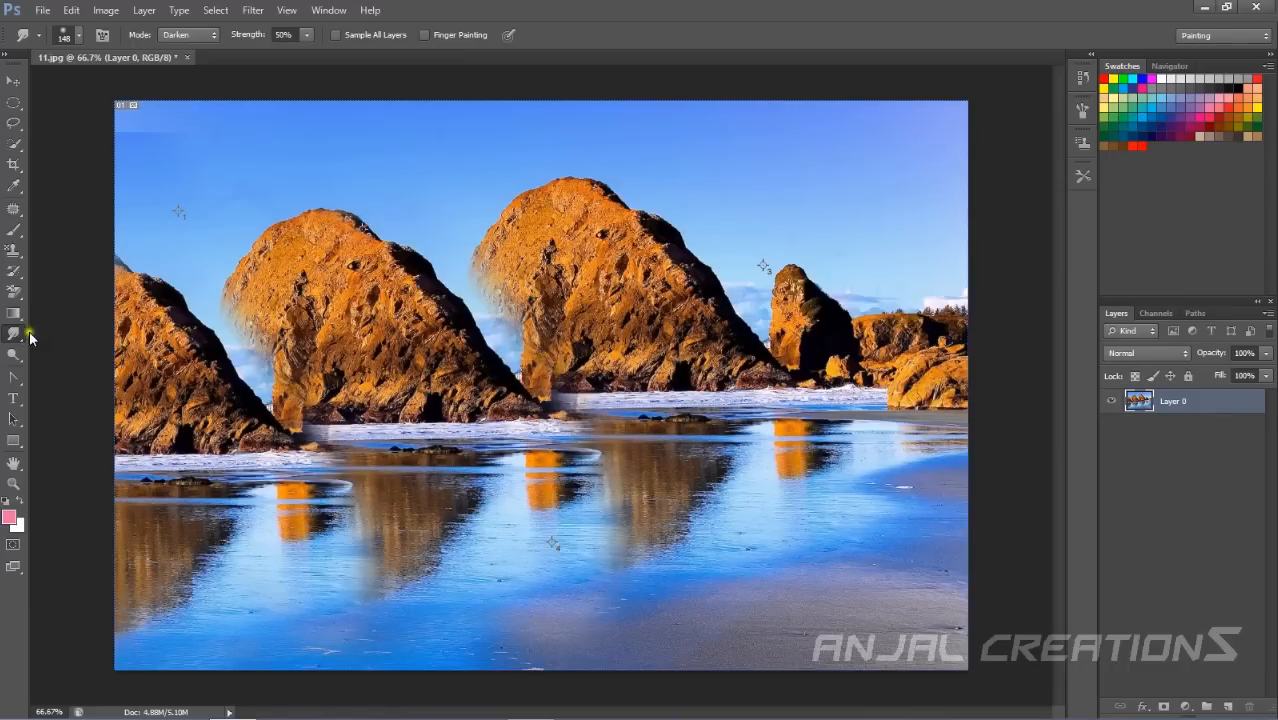
# Select the Sharpen Tool and set its mode to Normal.
pyautogui.rightClick(16, 334)
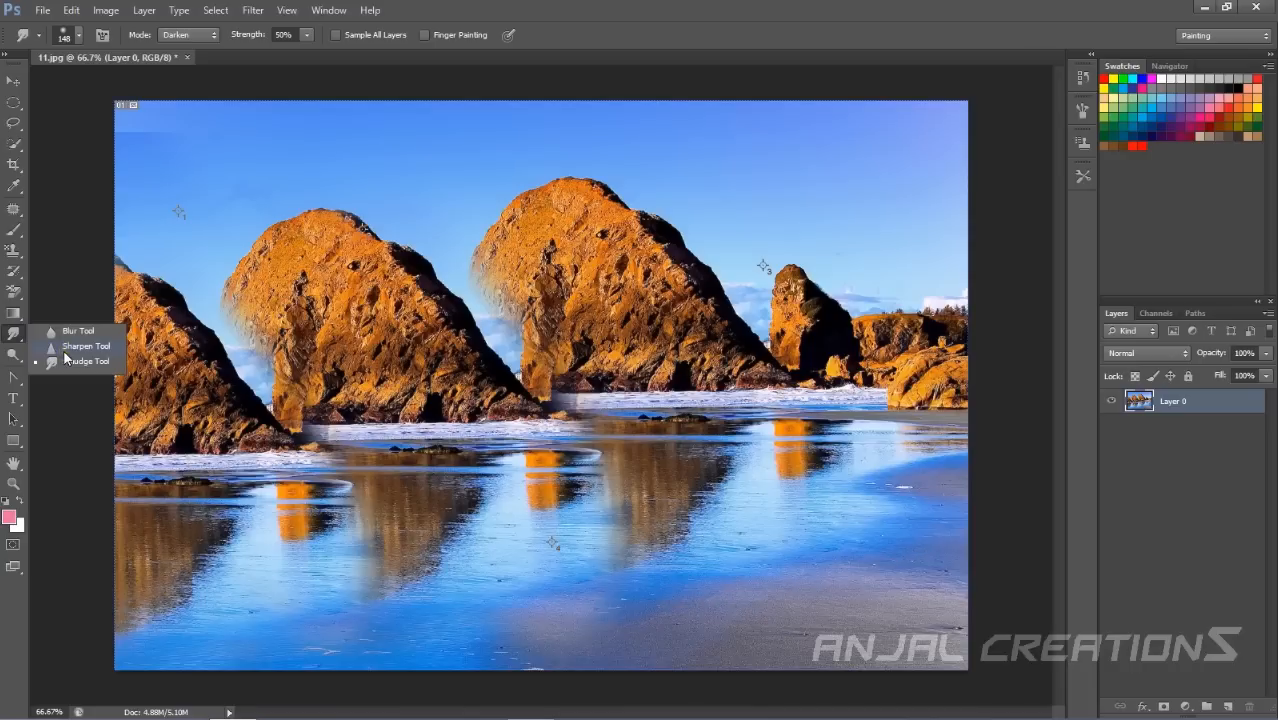
pyautogui.click(65, 349)
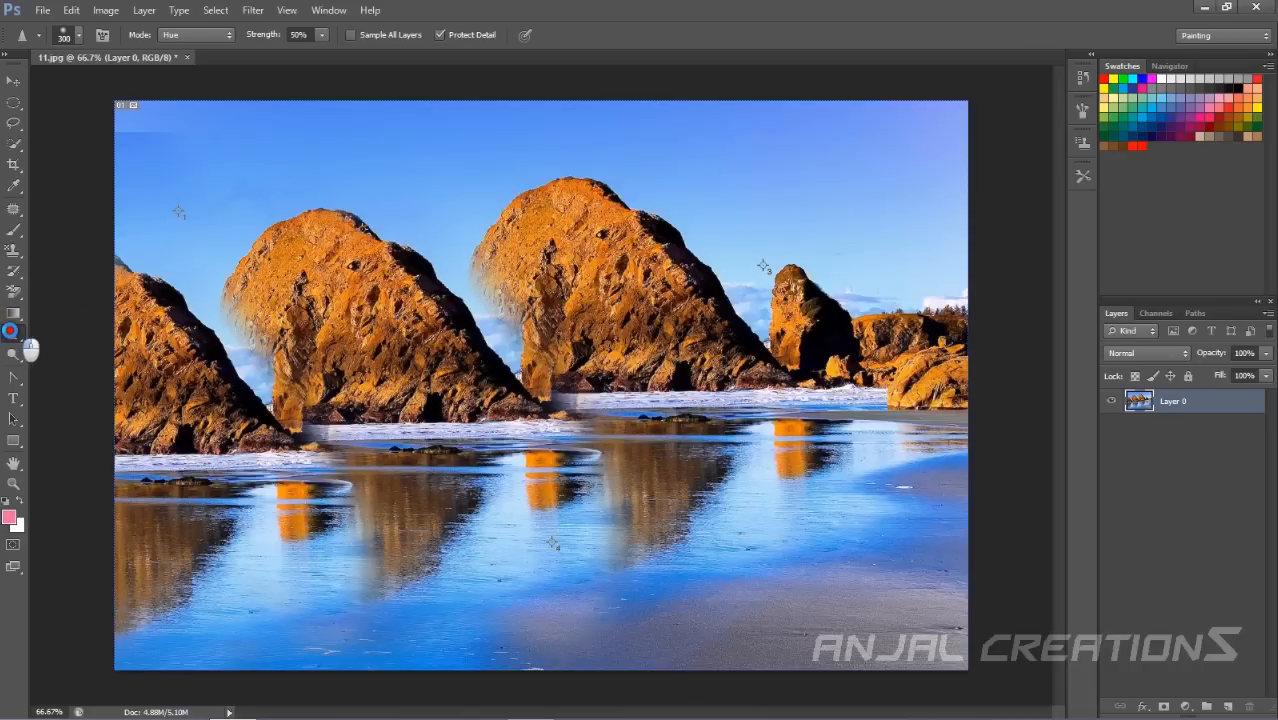
pyautogui.click(205, 37)
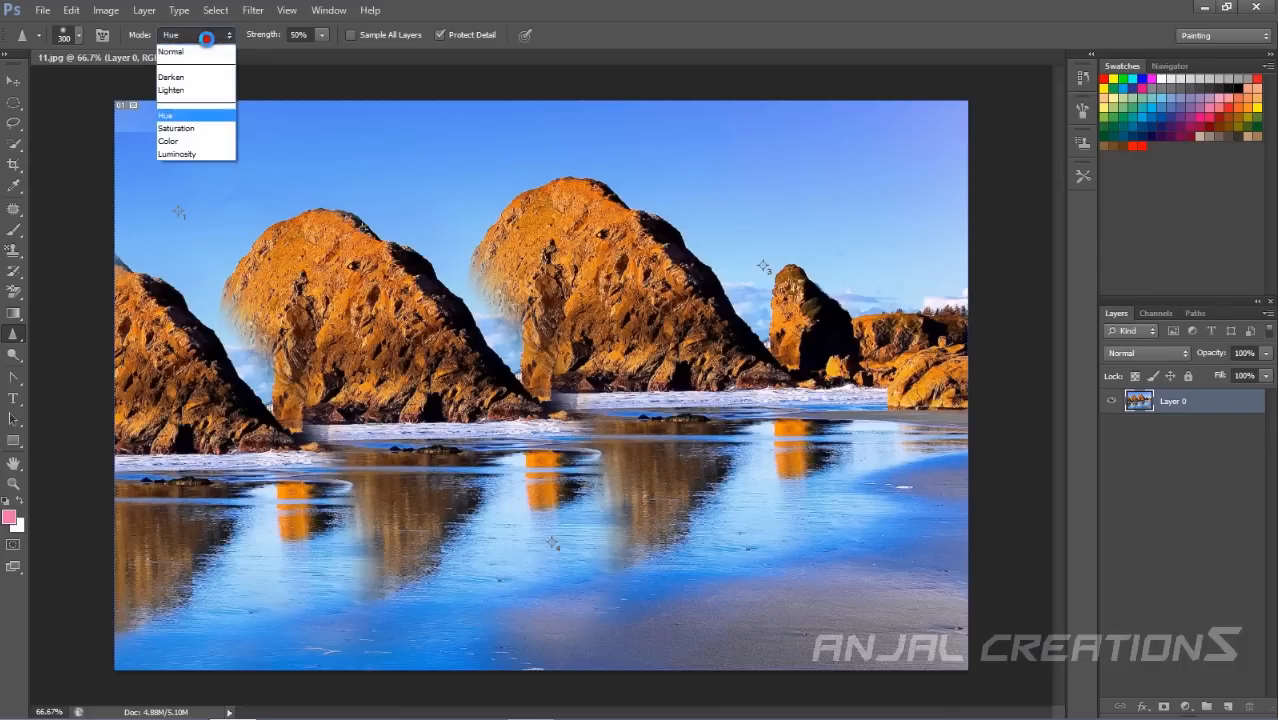
pyautogui.click(205, 54)
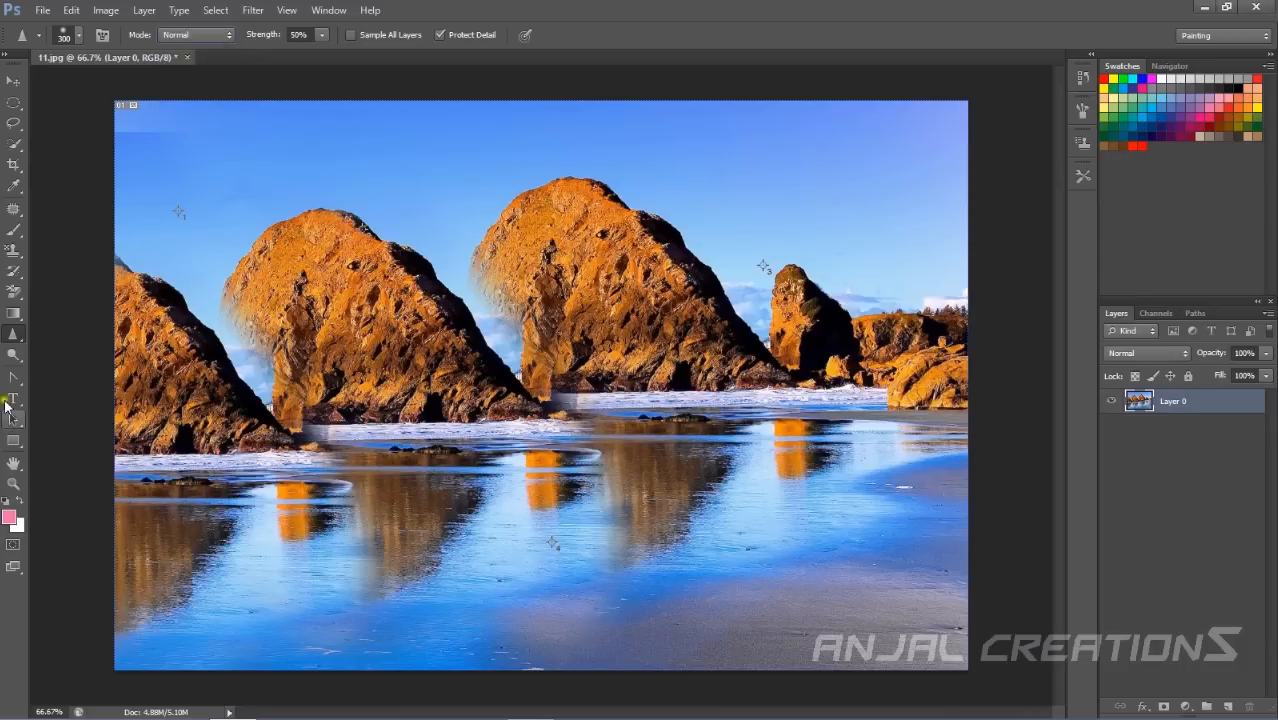
# Switch to the Blur Tool, then lighten the sky beside the left large rock with Dodge Tool strokes.
pyautogui.rightClick(16, 338)
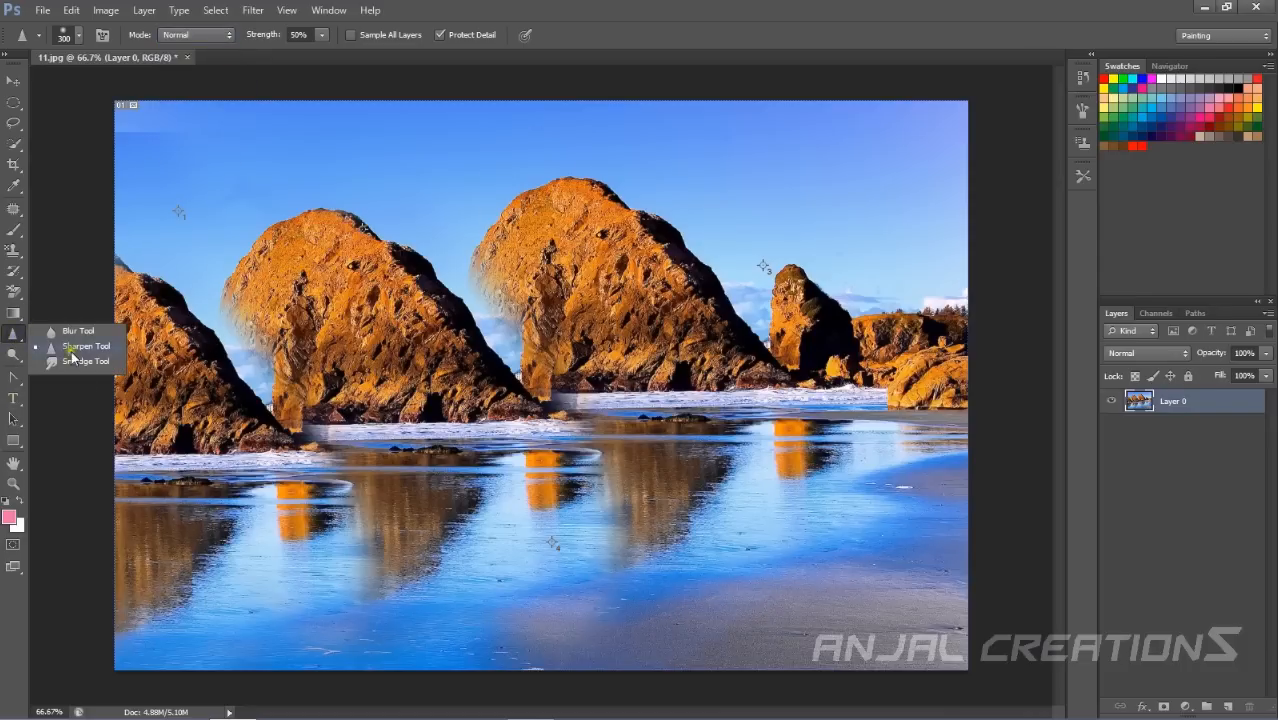
pyautogui.click(63, 340)
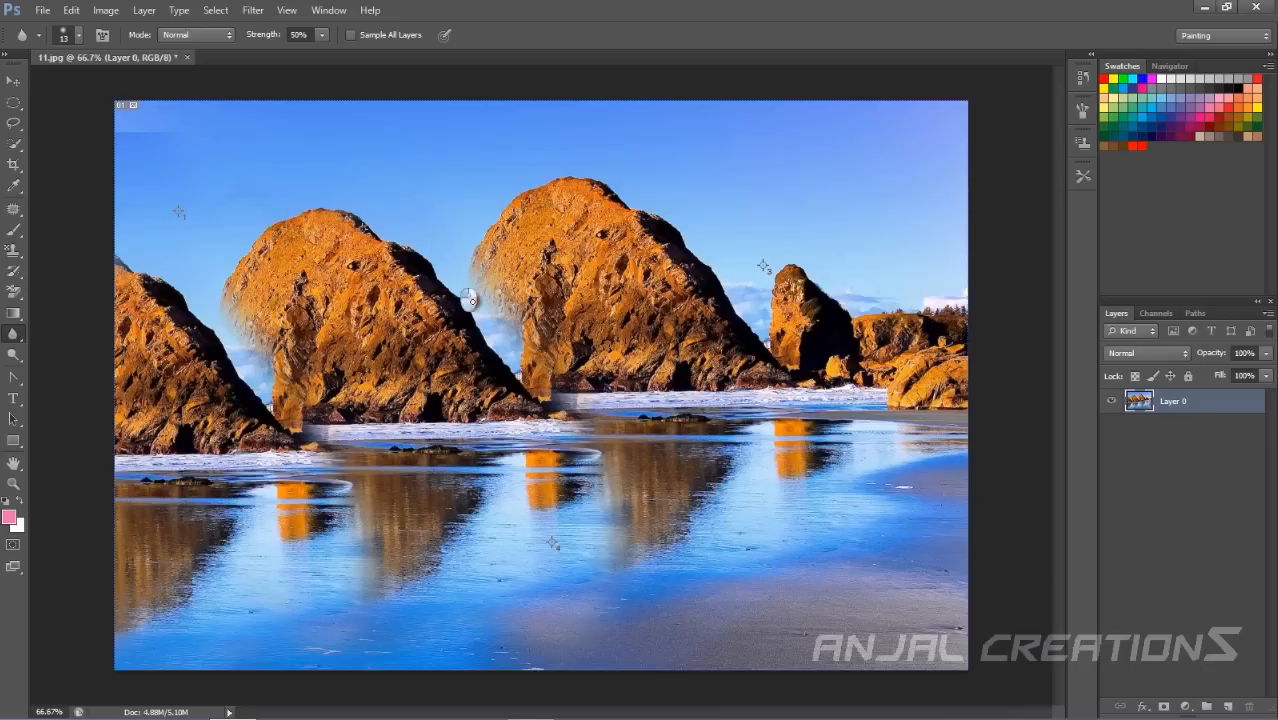
pyautogui.click(13, 354)
pyautogui.moveTo(288, 191)
pyautogui.mouseDown()
pyautogui.moveTo(409, 252)
pyautogui.moveTo(385, 242)
pyautogui.moveTo(386, 364)
pyautogui.moveTo(251, 180)
pyautogui.moveTo(378, 222)
pyautogui.mouseUp()
pyautogui.moveTo(13, 352); pyautogui.dragTo(57, 362)
pyautogui.moveTo(375, 222)
pyautogui.mouseDown()
pyautogui.moveTo(391, 205)
pyautogui.moveTo(511, 320)
pyautogui.moveTo(328, 165)
pyautogui.moveTo(345, 188)
pyautogui.mouseUp()
# Set the Dodge range to Shadows, then desaturate the sky beside the left rock with the Sponge Tool.
pyautogui.click(183, 35)
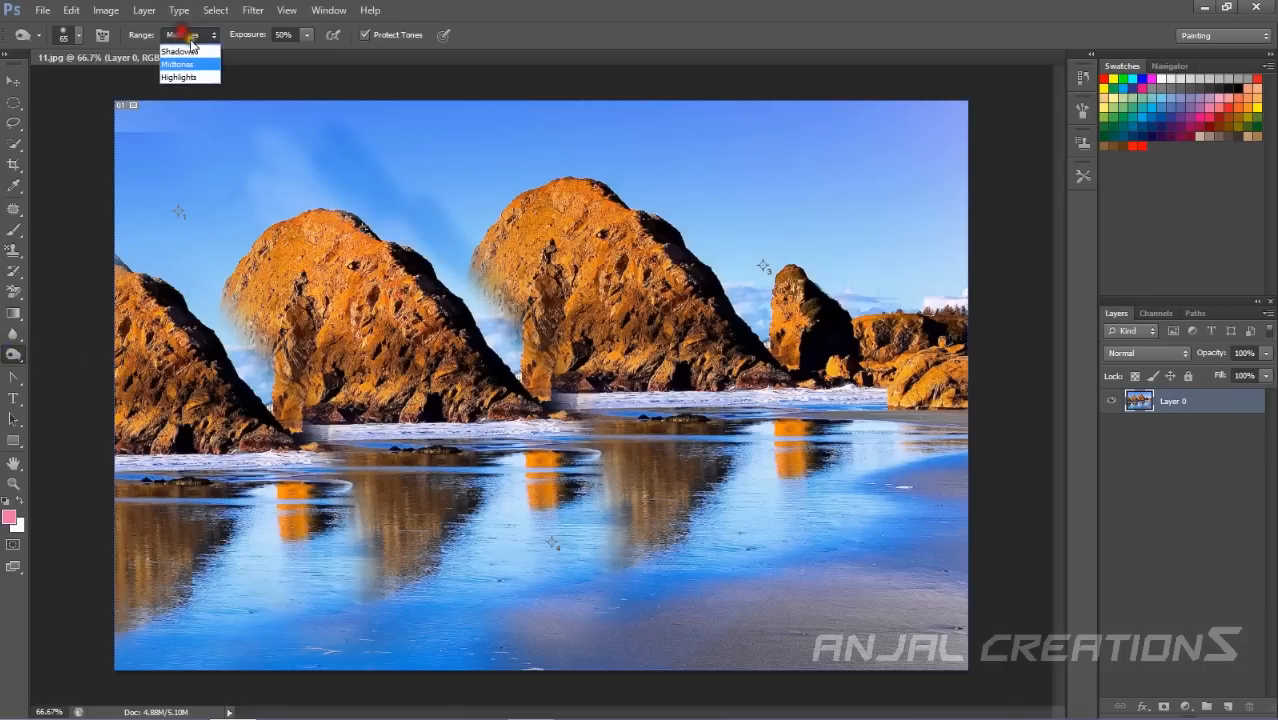
pyautogui.click(177, 51)
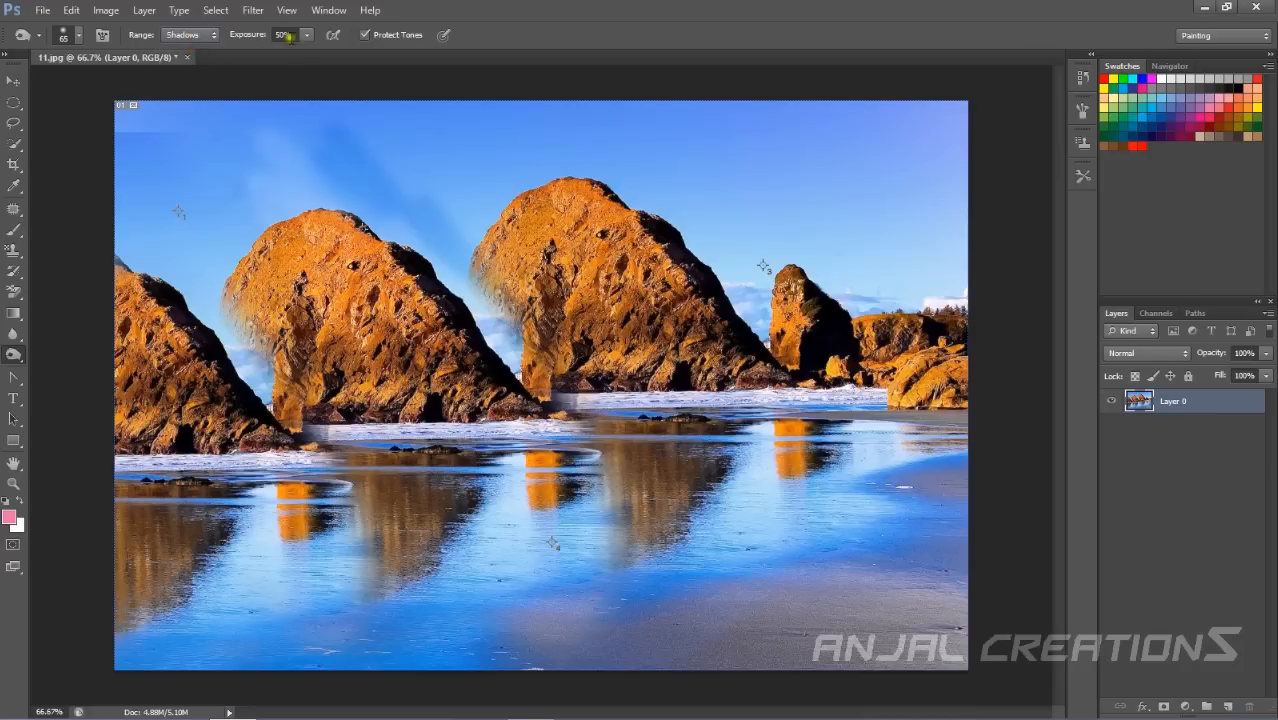
pyautogui.rightClick(20, 358)
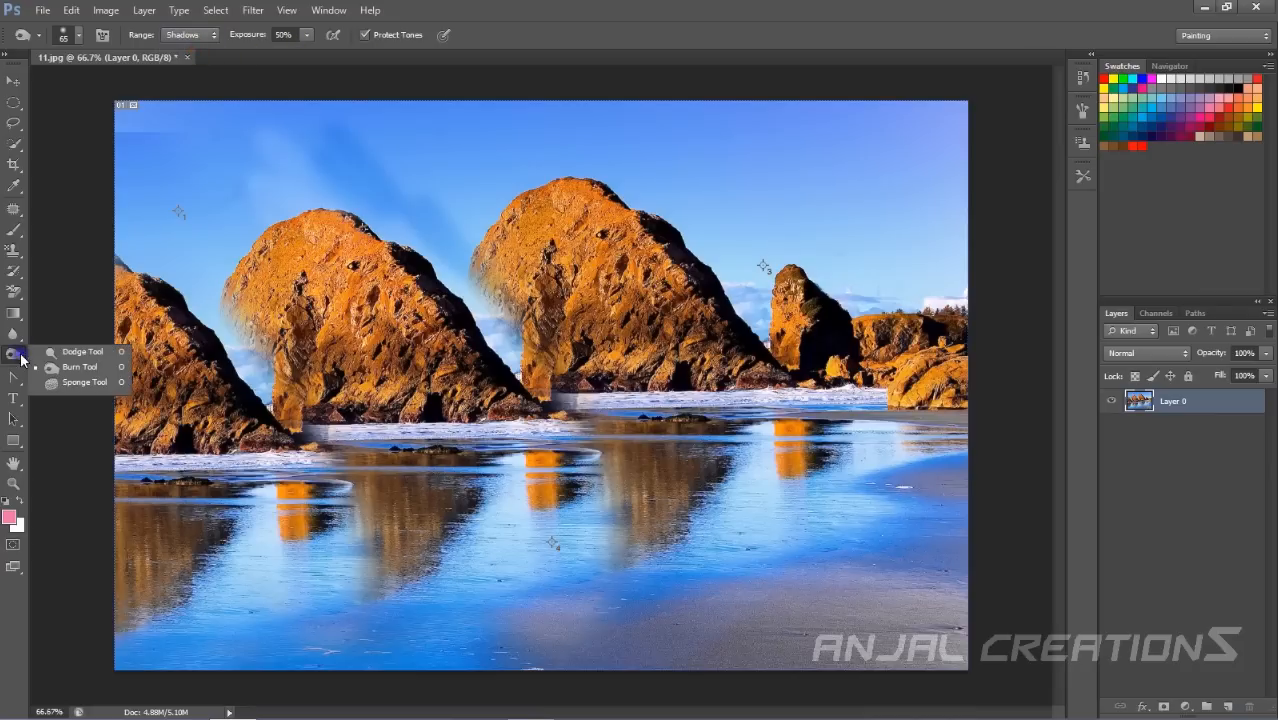
pyautogui.rightClick(13, 354)
pyautogui.click(84, 382)
pyautogui.moveTo(279, 248)
pyautogui.mouseDown()
pyautogui.moveTo(319, 217)
pyautogui.moveTo(427, 289)
pyautogui.moveTo(368, 212)
pyautogui.moveTo(443, 307)
pyautogui.moveTo(314, 235)
pyautogui.moveTo(431, 318)
pyautogui.moveTo(346, 219)
pyautogui.moveTo(226, 141)
pyautogui.moveTo(250, 170)
pyautogui.mouseUp()
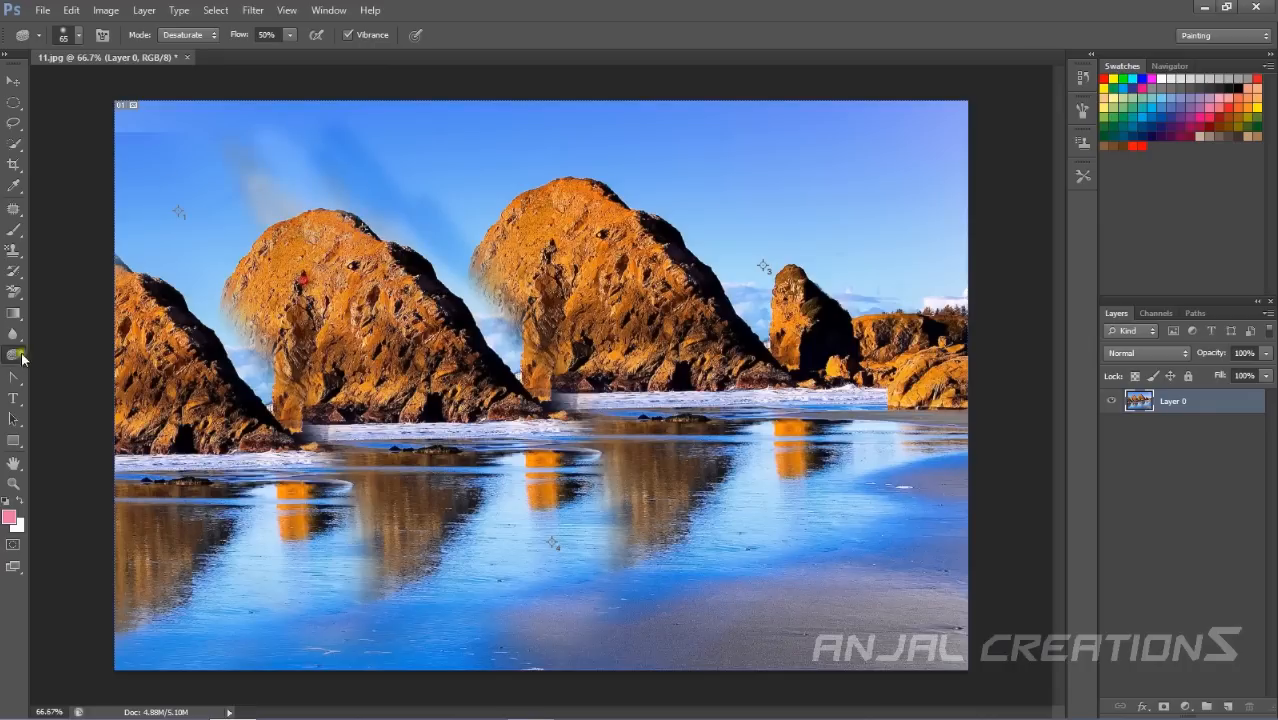
# Draw a Pen Tool path with several anchor points along the upper edge of the left large rock.
pyautogui.click(16, 378)
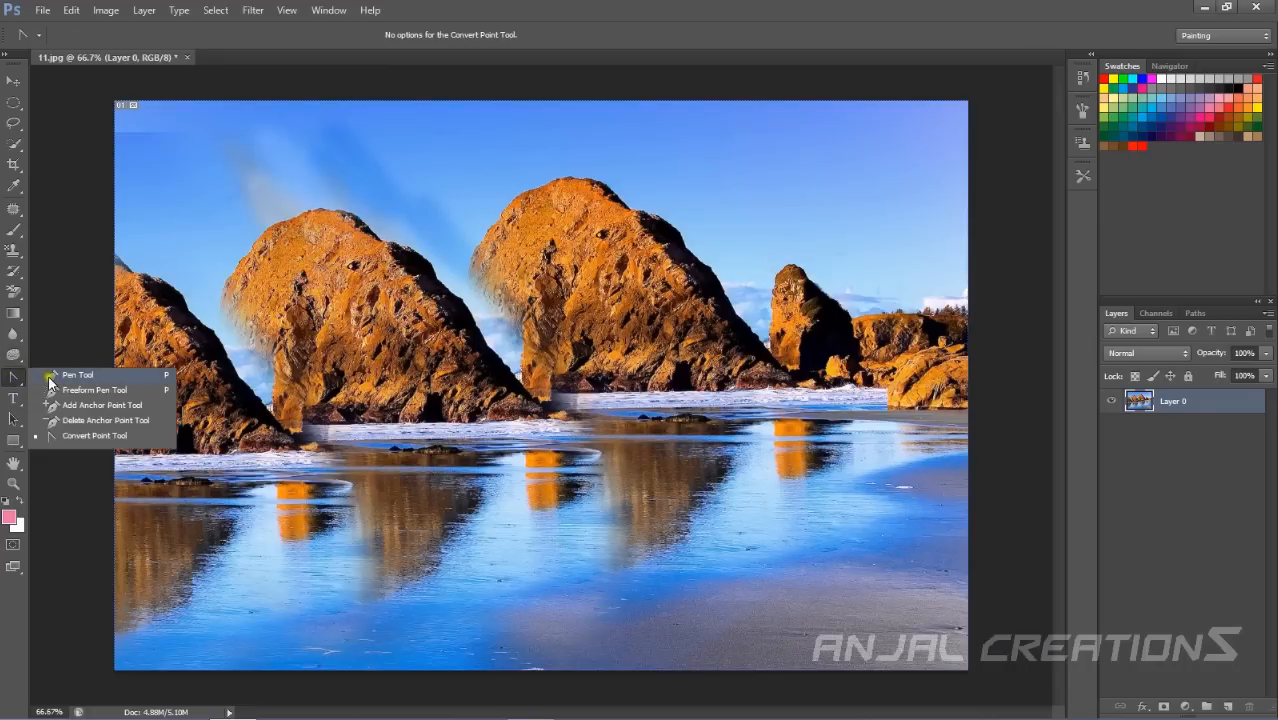
pyautogui.click(50, 382)
pyautogui.moveTo(190, 275); pyautogui.dragTo(228, 243)
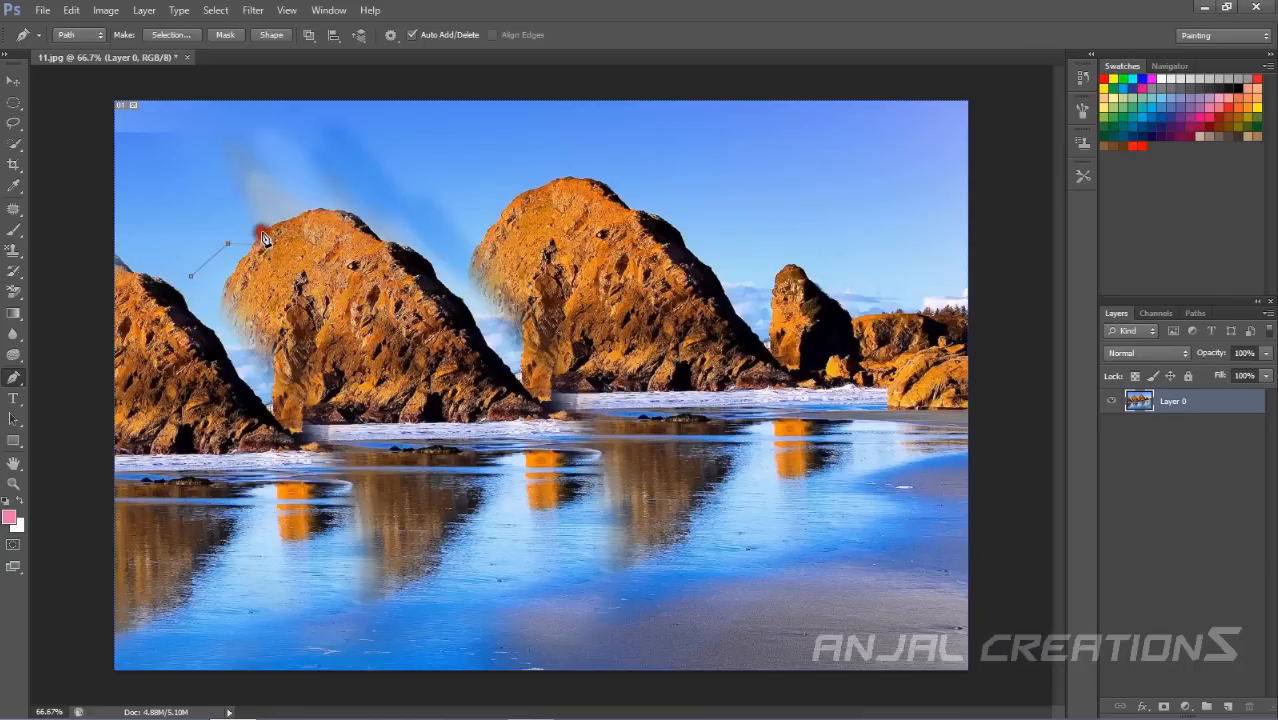
pyautogui.click(270, 227)
pyautogui.moveTo(270, 230); pyautogui.dragTo(320, 206)
pyautogui.click(335, 209)
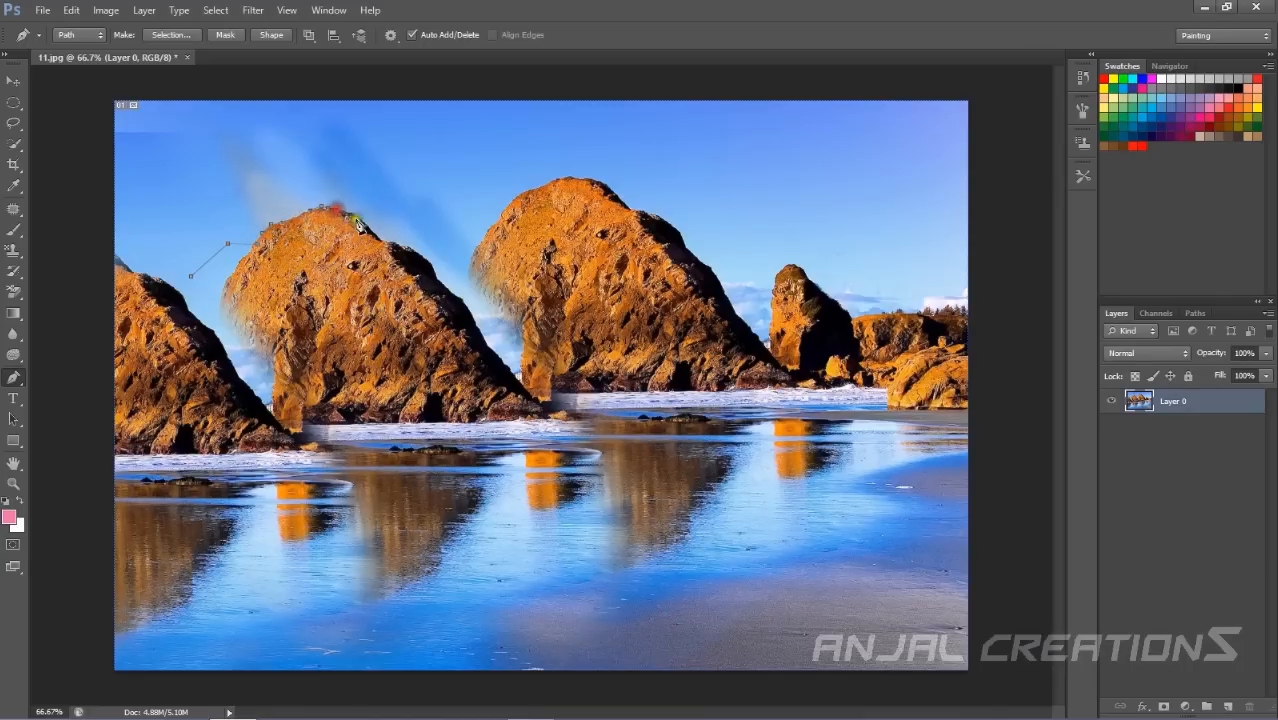
# Create a paragraph text box across the middle of the image with the Type tool.
pyautogui.click(16, 126)
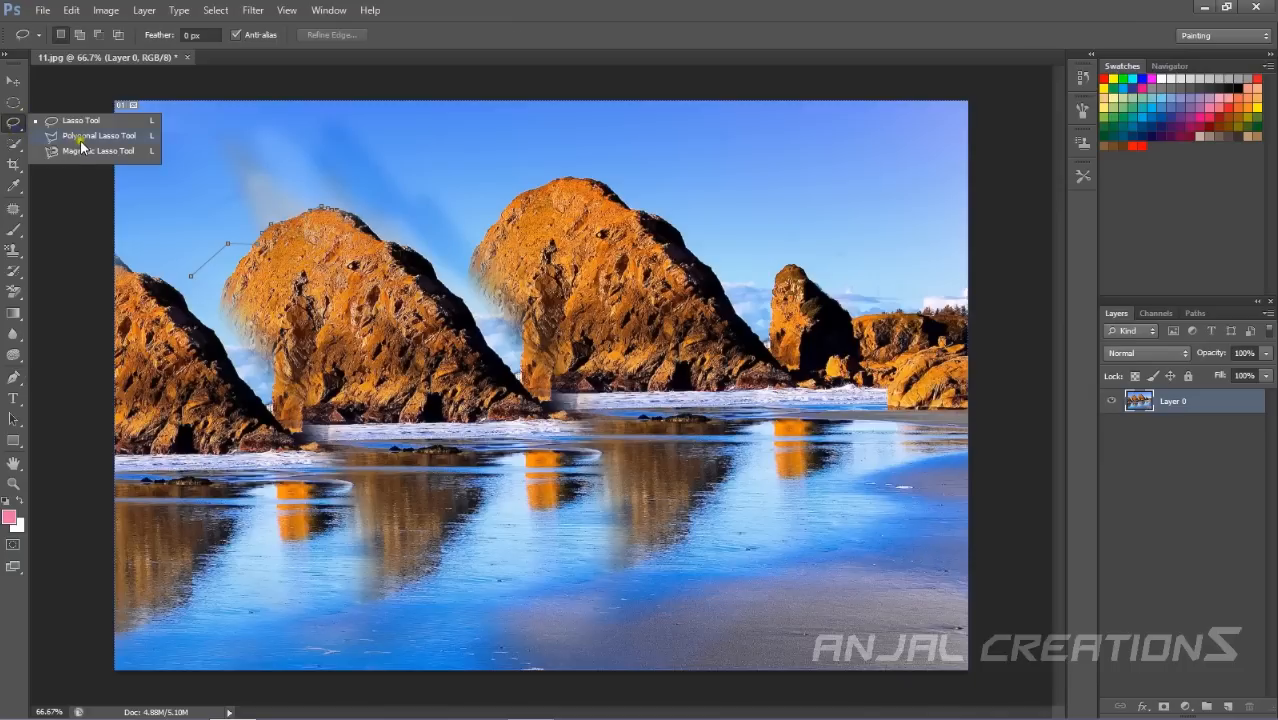
pyautogui.click(53, 289)
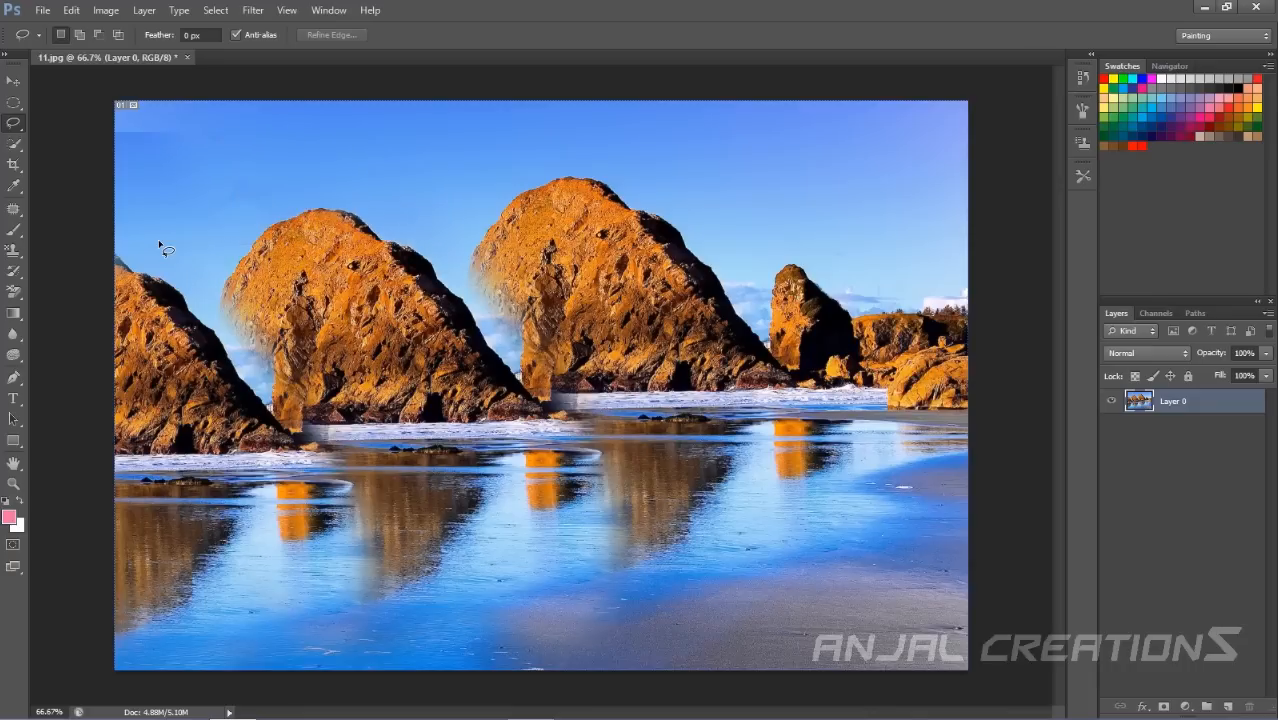
pyautogui.click(12, 405)
pyautogui.moveTo(148, 300); pyautogui.dragTo(896, 498)
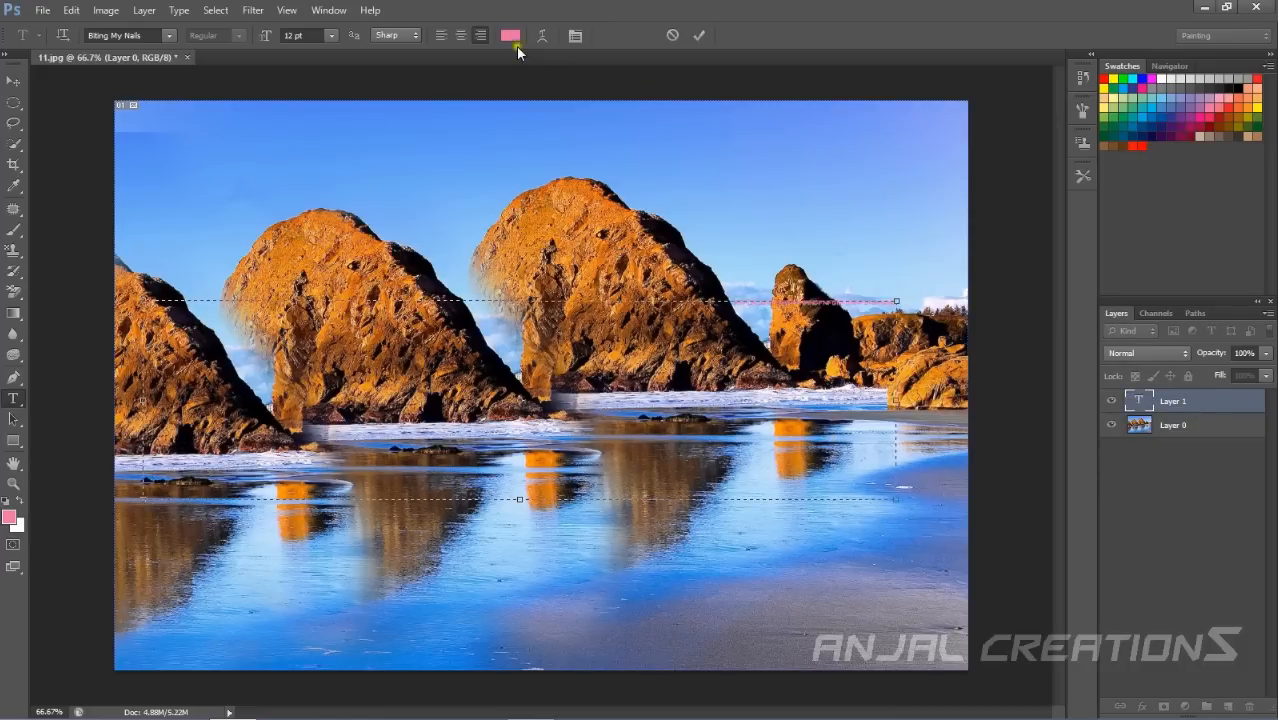
# Open the Character panel and set the text size to 60 pt and the text colour to black.
pyautogui.click(575, 35)
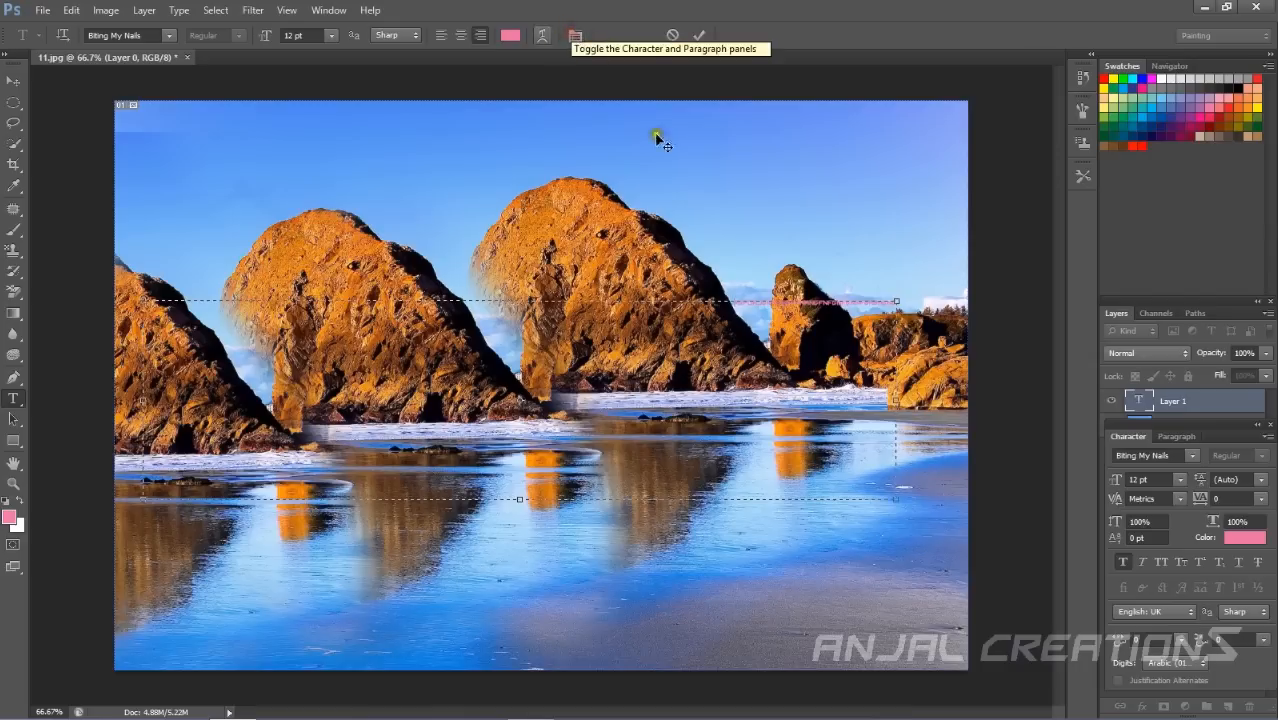
pyautogui.click(1191, 455)
pyautogui.click(1191, 455)
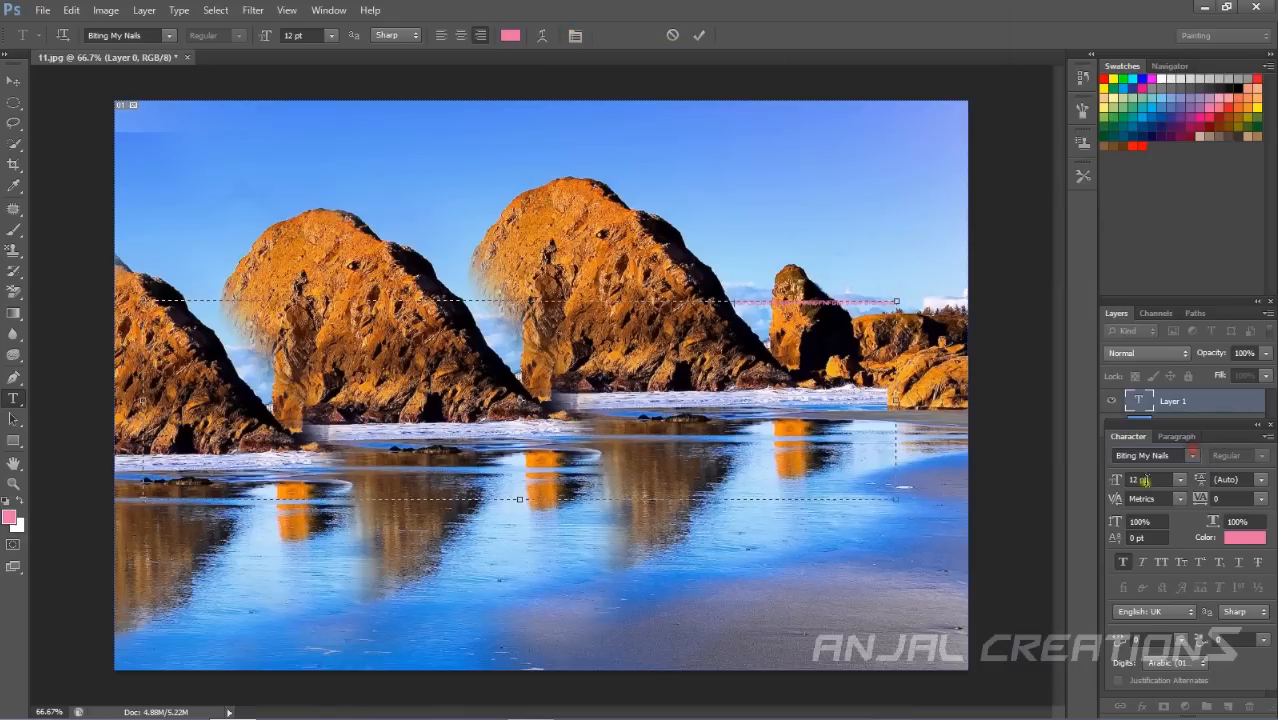
pyautogui.click(1181, 481)
pyautogui.click(1165, 453)
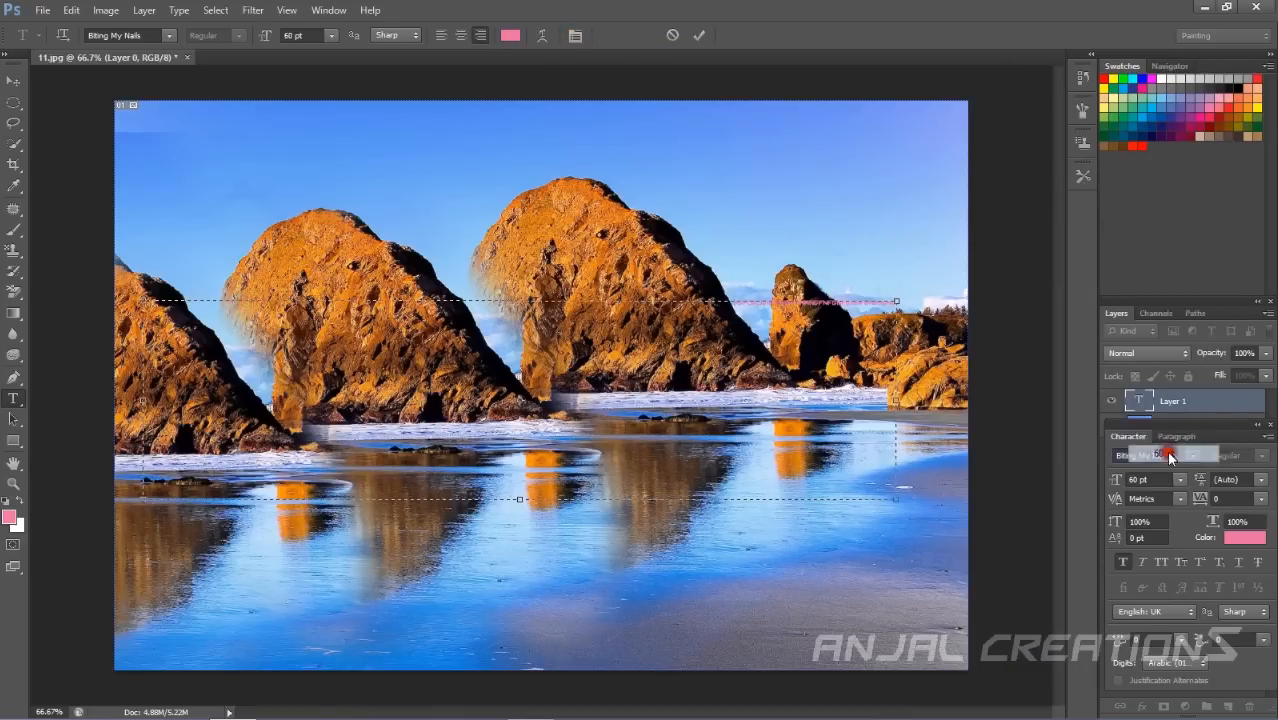
pyautogui.click(1232, 537)
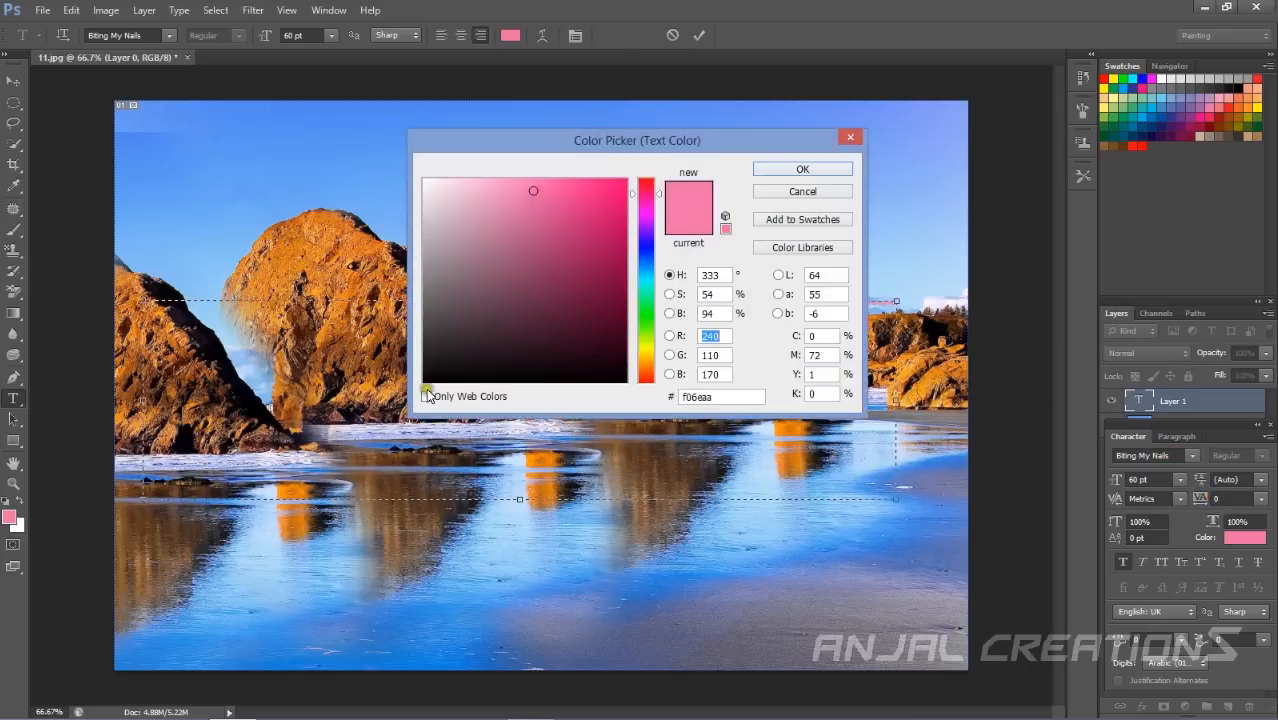
pyautogui.click(435, 380)
pyautogui.click(838, 169)
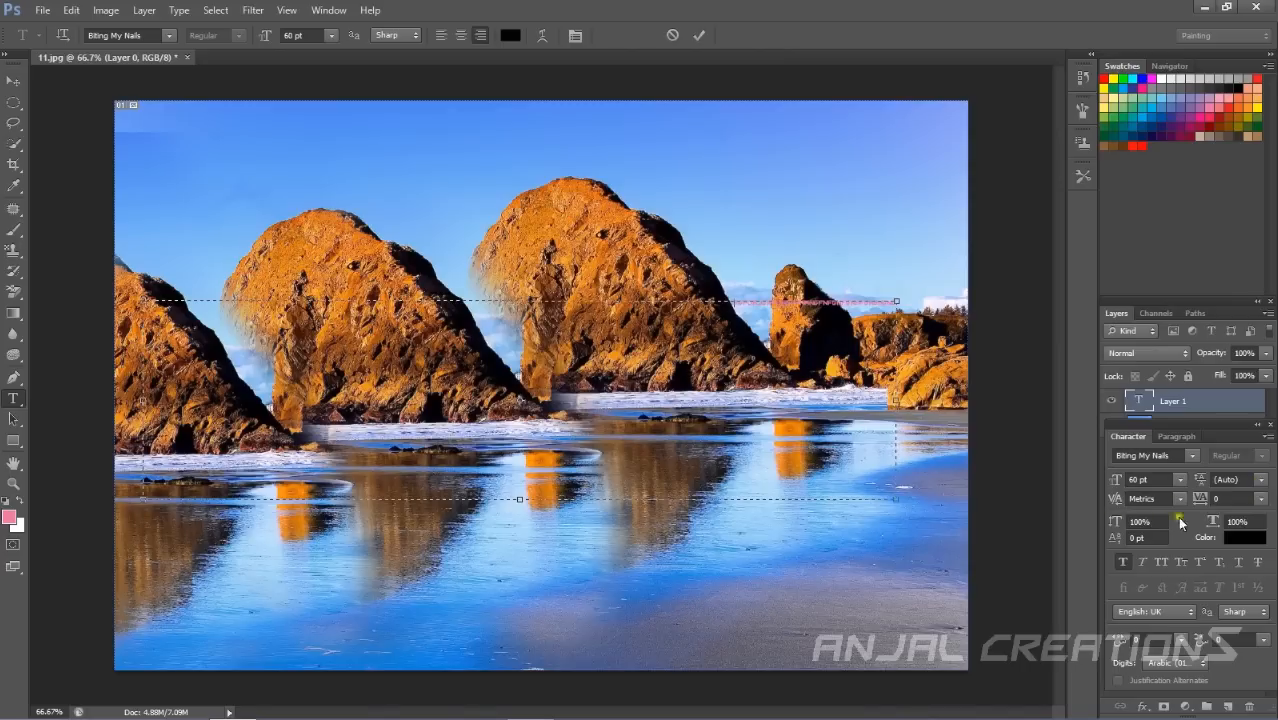
# Select all the text in the box and set its size to 72 pt.
pyautogui.moveTo(655, 314)
pyautogui.mouseDown()
pyautogui.moveTo(791, 316)
pyautogui.moveTo(842, 302)
pyautogui.moveTo(673, 297)
pyautogui.mouseUp()
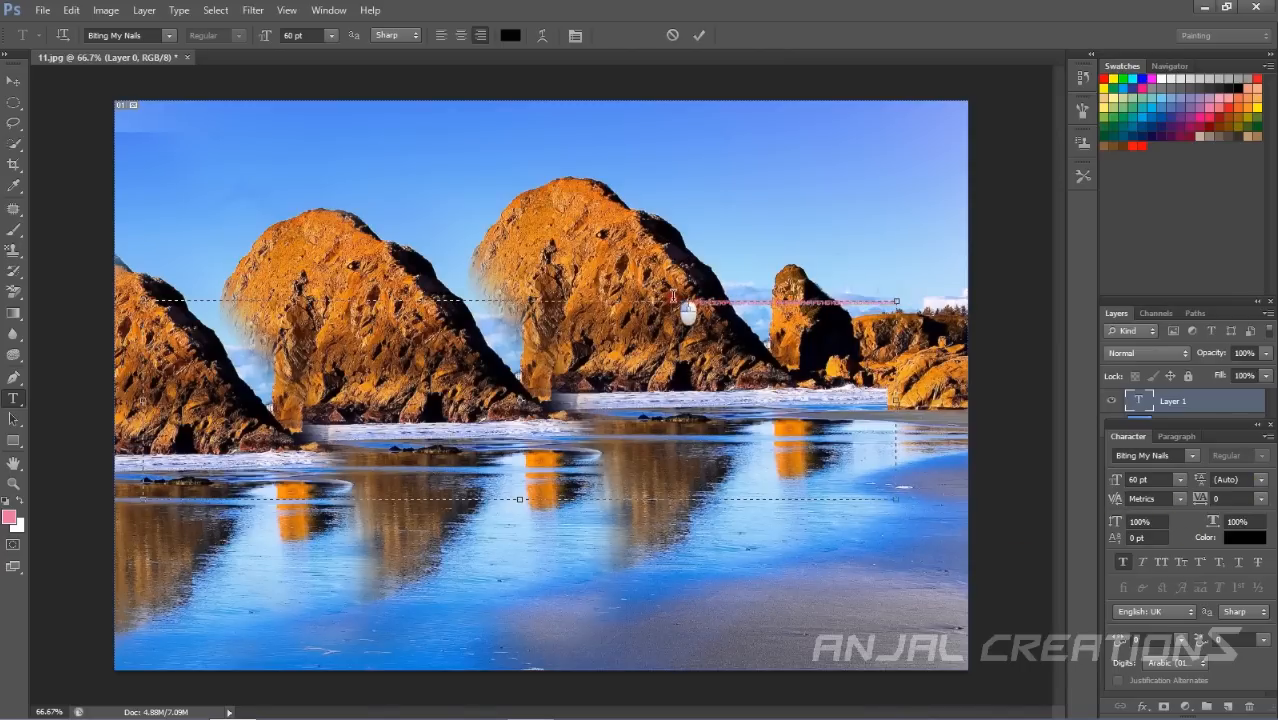
pyautogui.hotkey('ctrl', 'a')
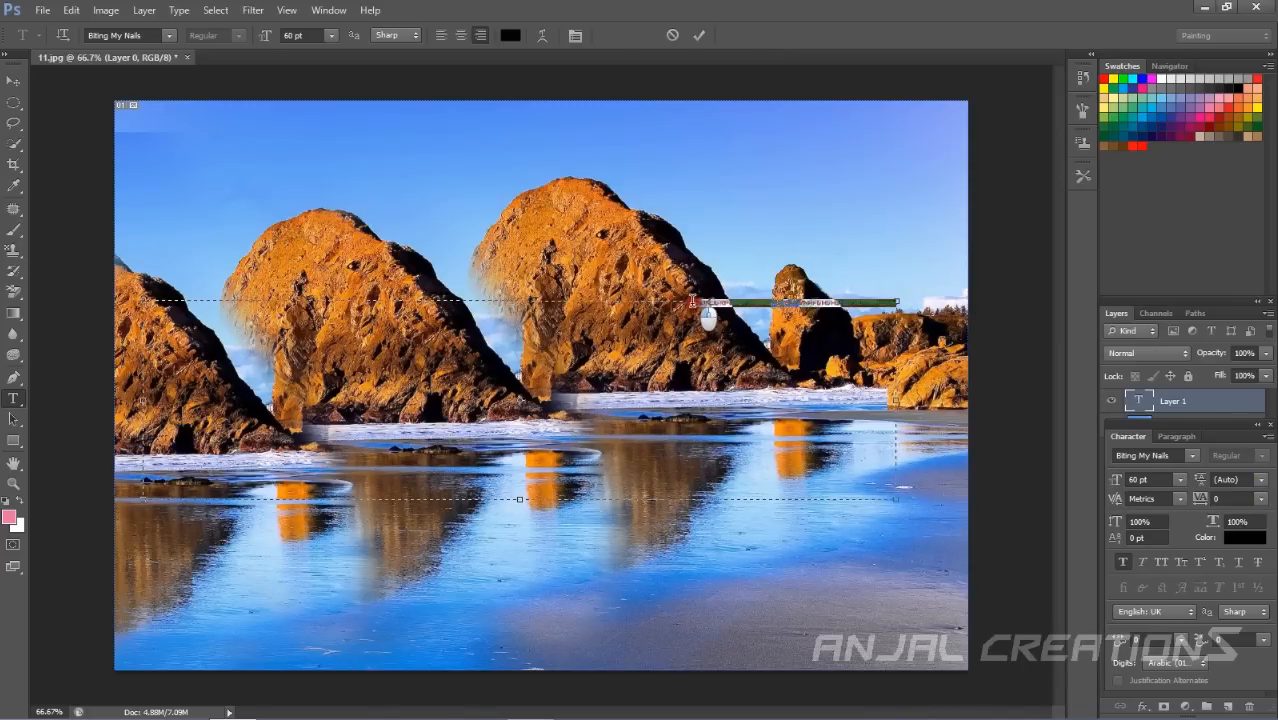
pyautogui.click(1183, 480)
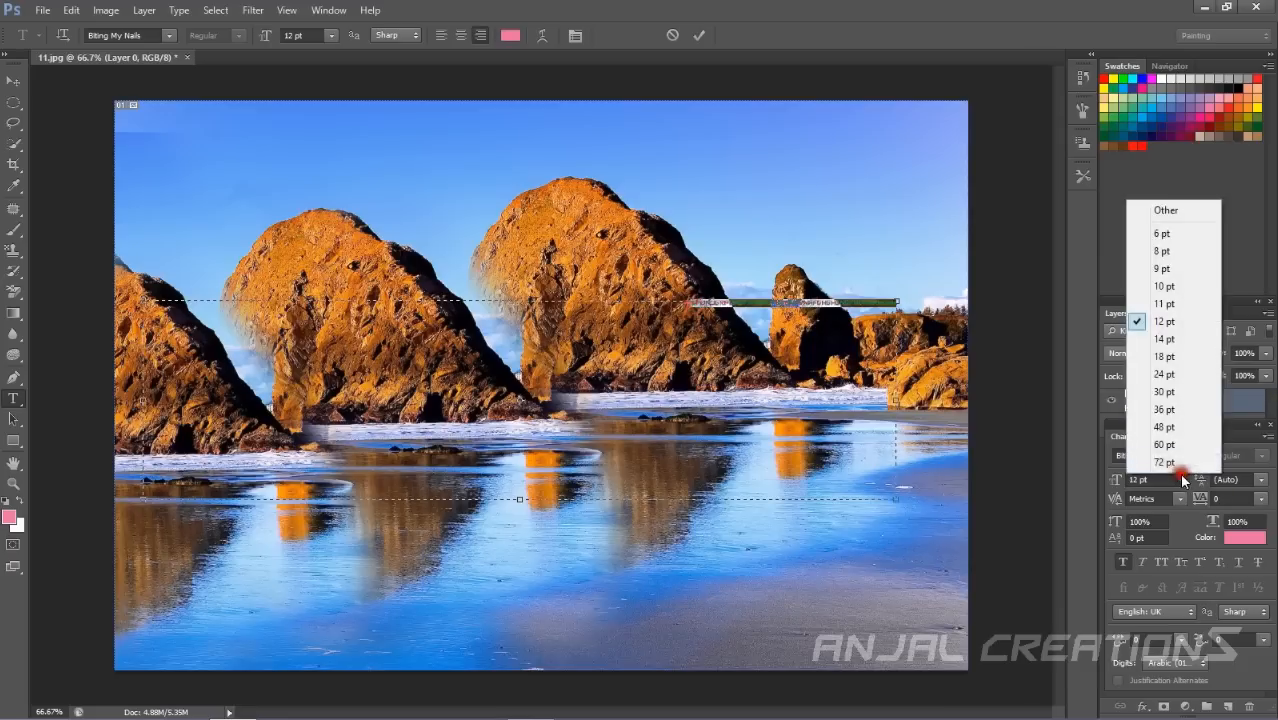
pyautogui.click(1164, 462)
pyautogui.click(480, 420)
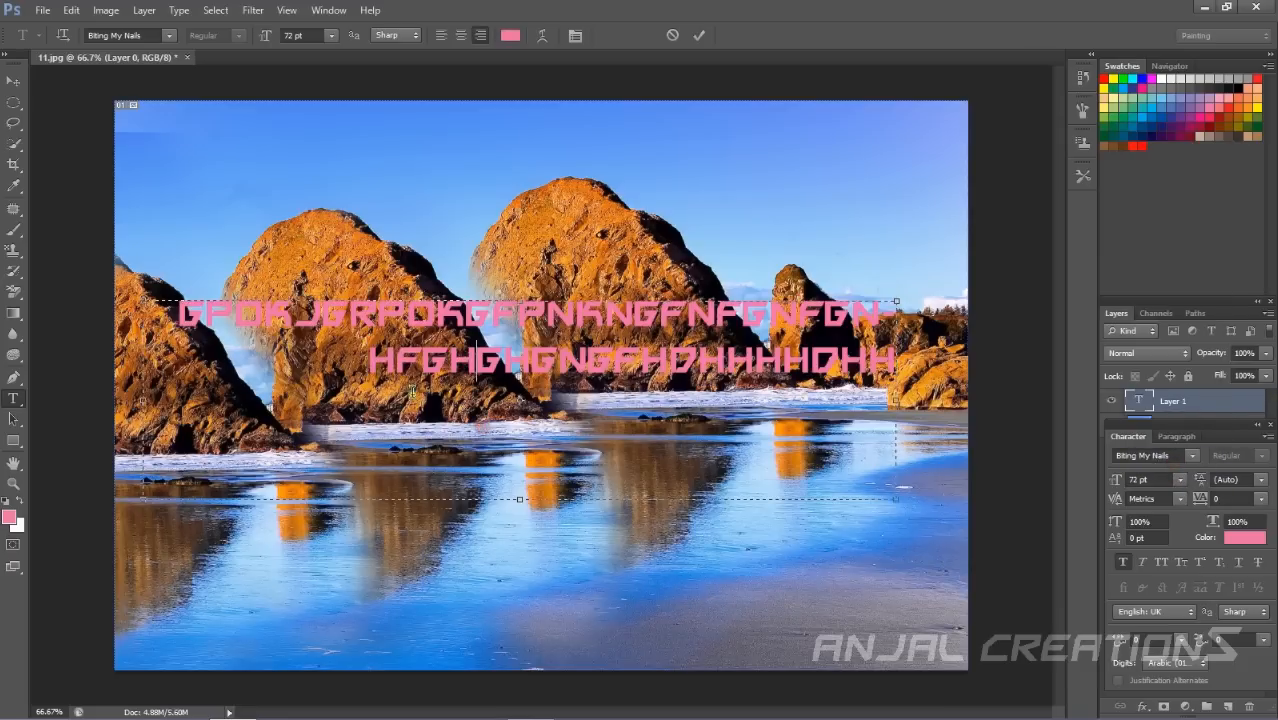
# Select all the text in the box and change its colour to black (0b0b0b).
pyautogui.moveTo(152, 302); pyautogui.dragTo(915, 403)
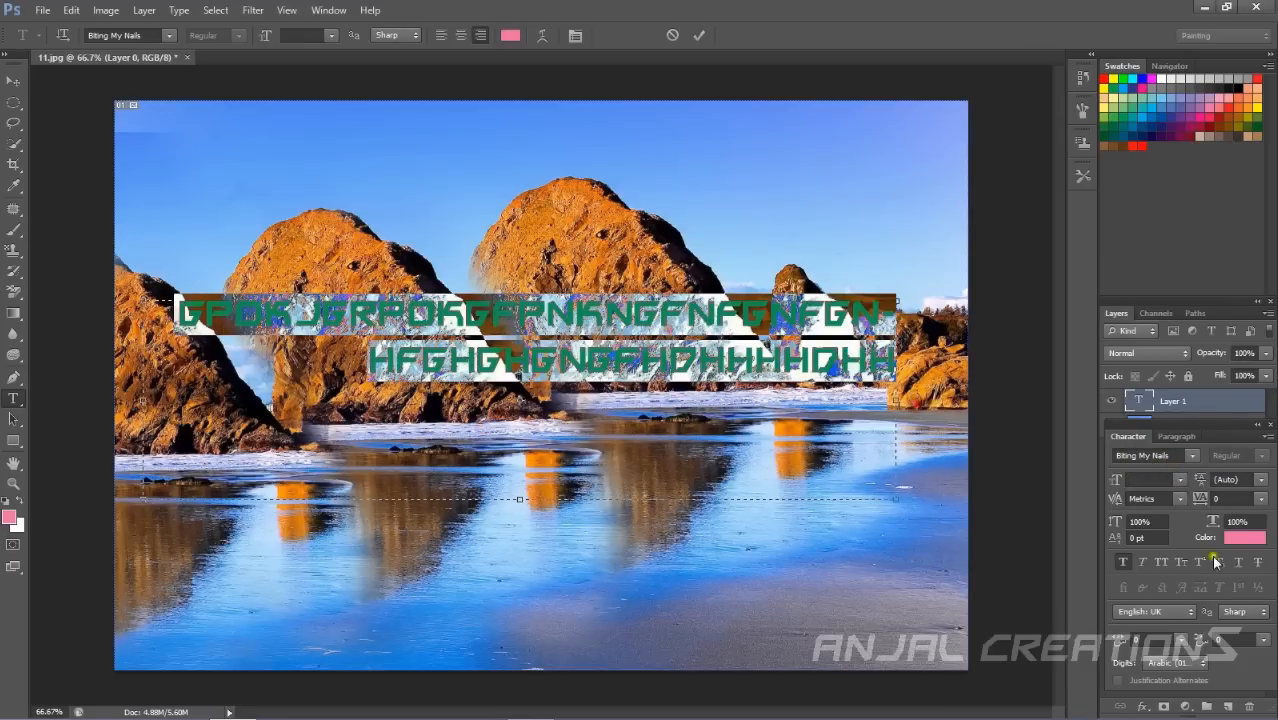
pyautogui.click(1244, 537)
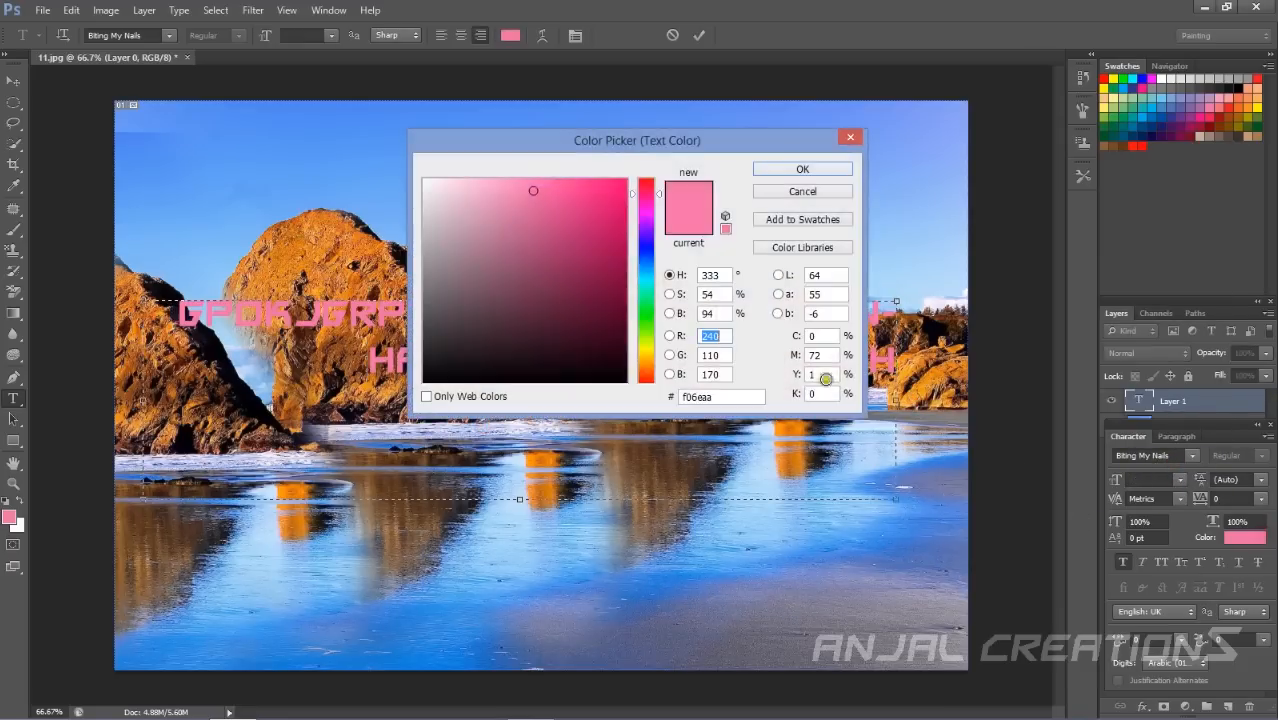
pyautogui.click(426, 374)
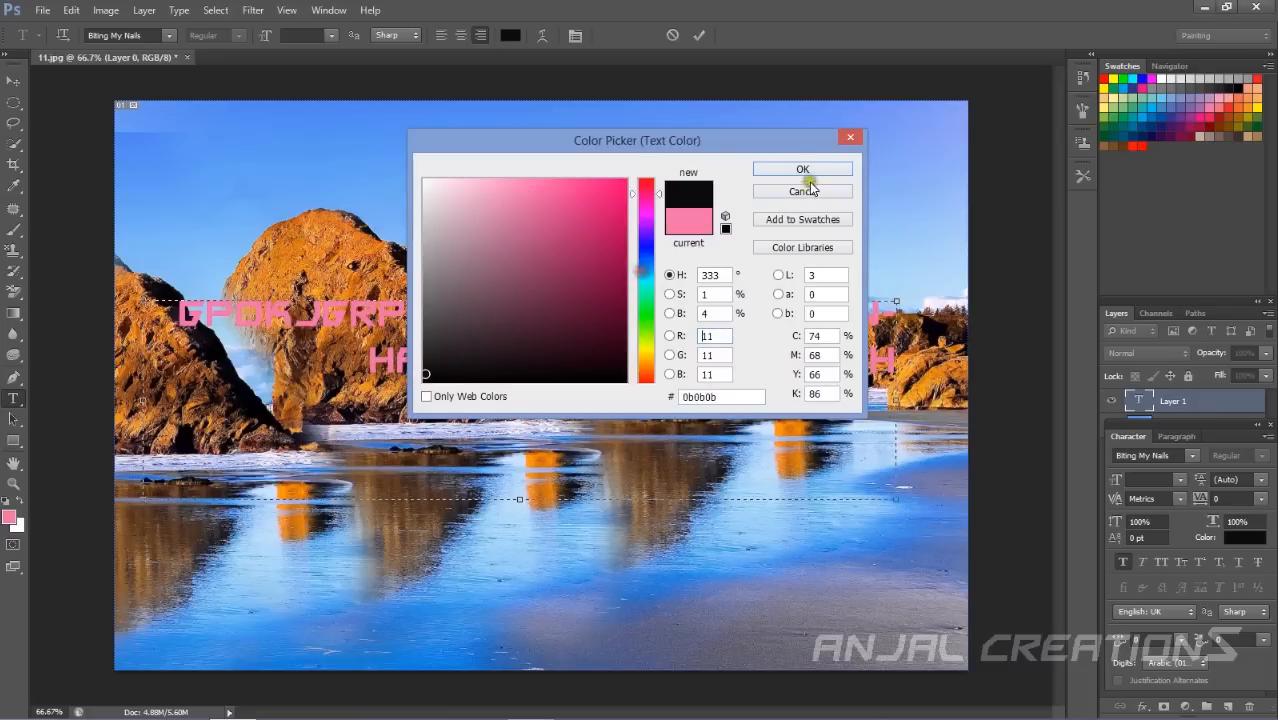
pyautogui.click(806, 171)
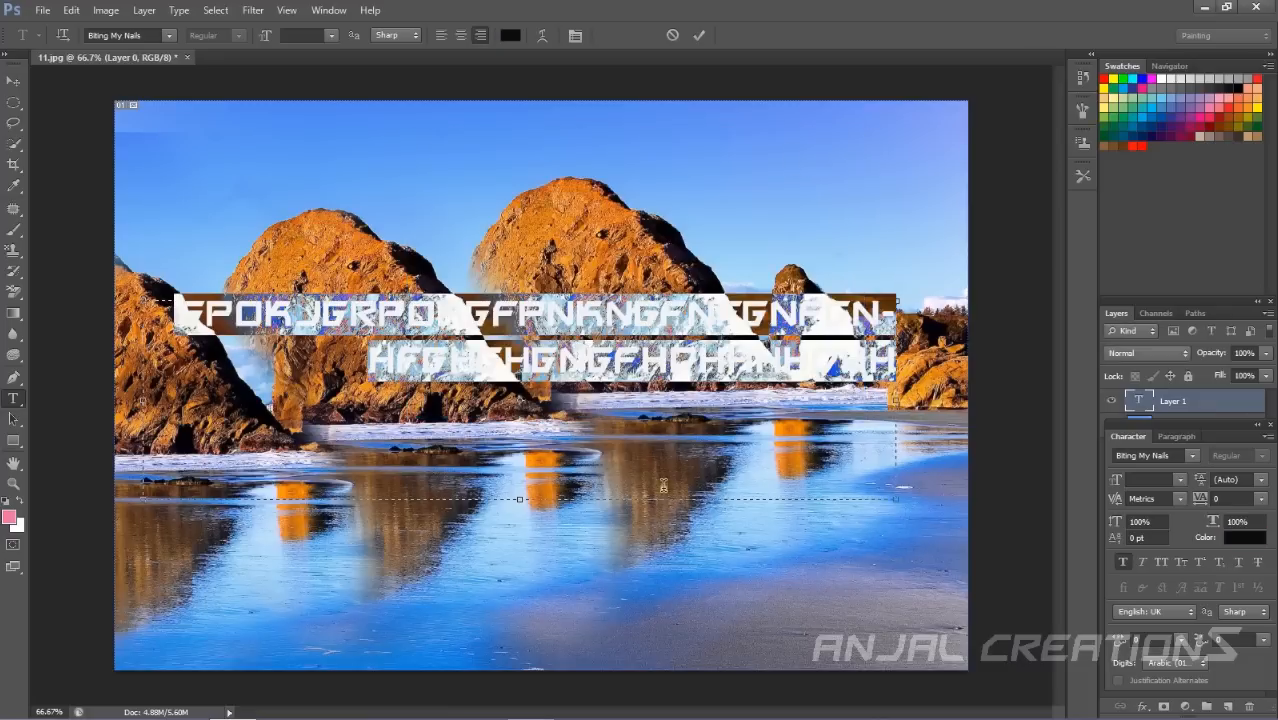
# Select all the text in the box and clear it.
pyautogui.click(896, 372)
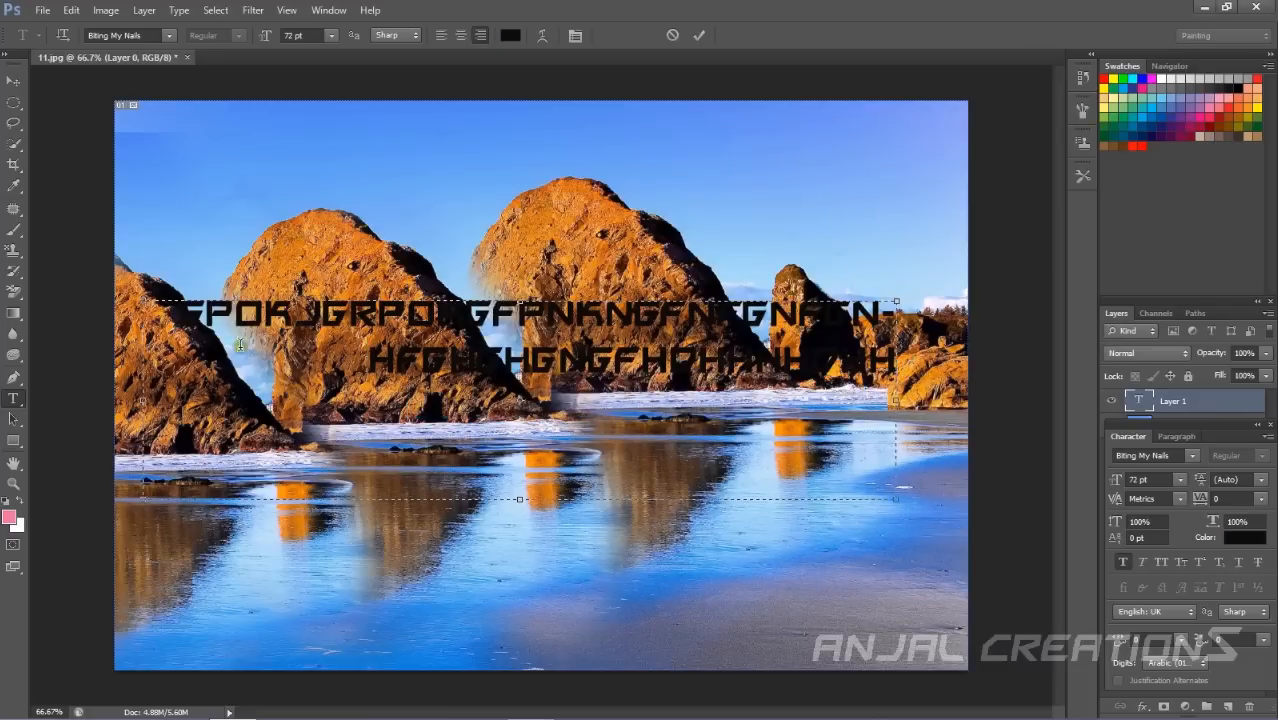
pyautogui.hotkey('ctrl', 'a')
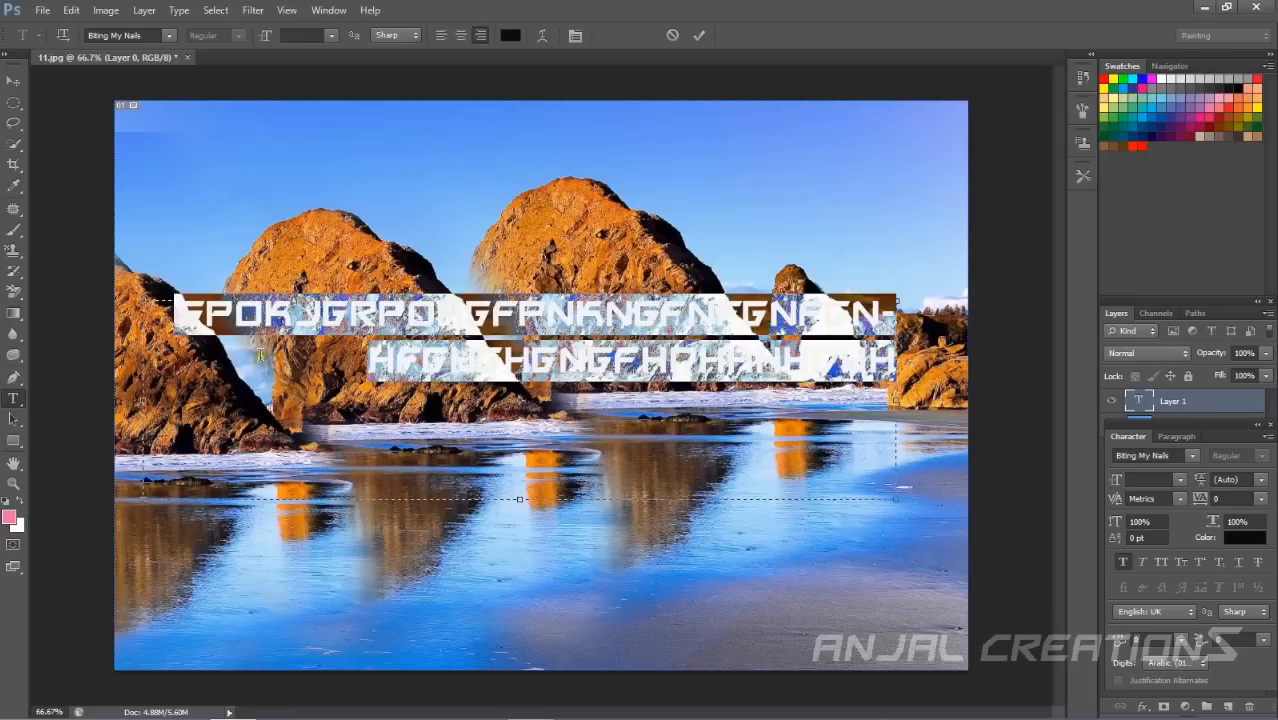
pyautogui.rightClick(301, 361)
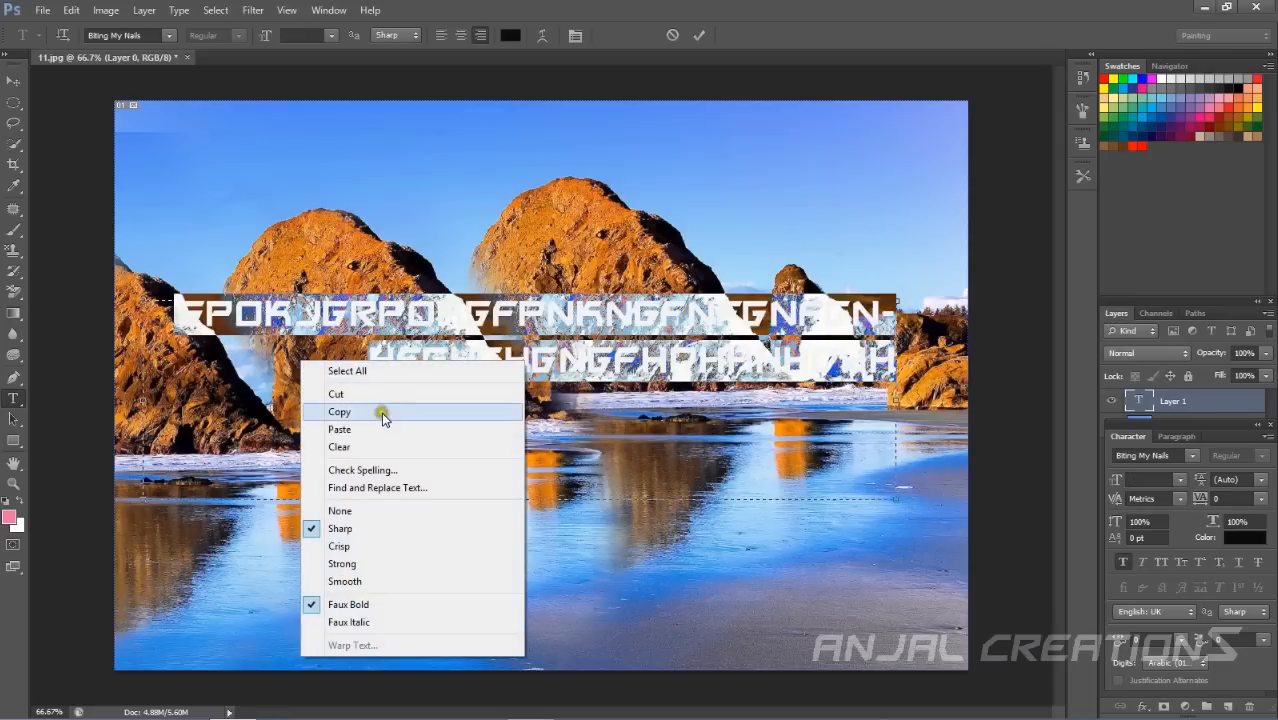
pyautogui.click(366, 444)
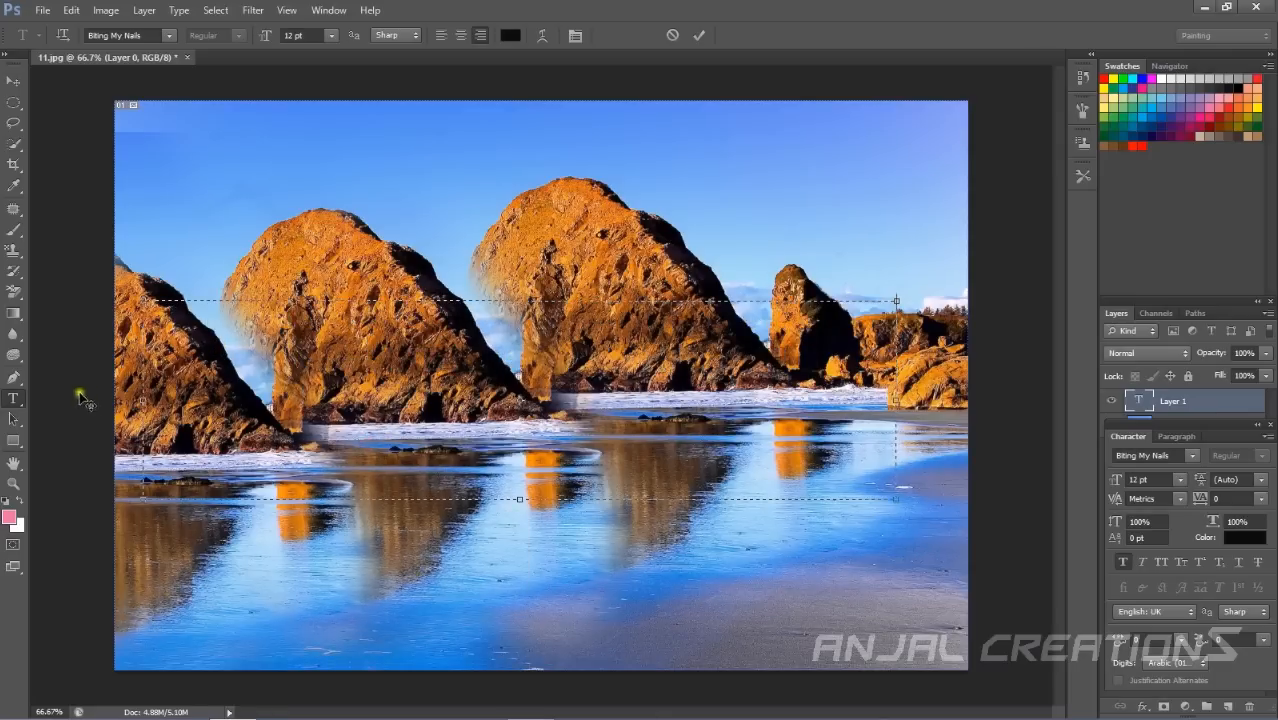
# Try the Horizontal Type Mask Tool by drawing mask text boxes across the rocks, then dismiss it with the Lasso tool.
pyautogui.rightClick(15, 398)
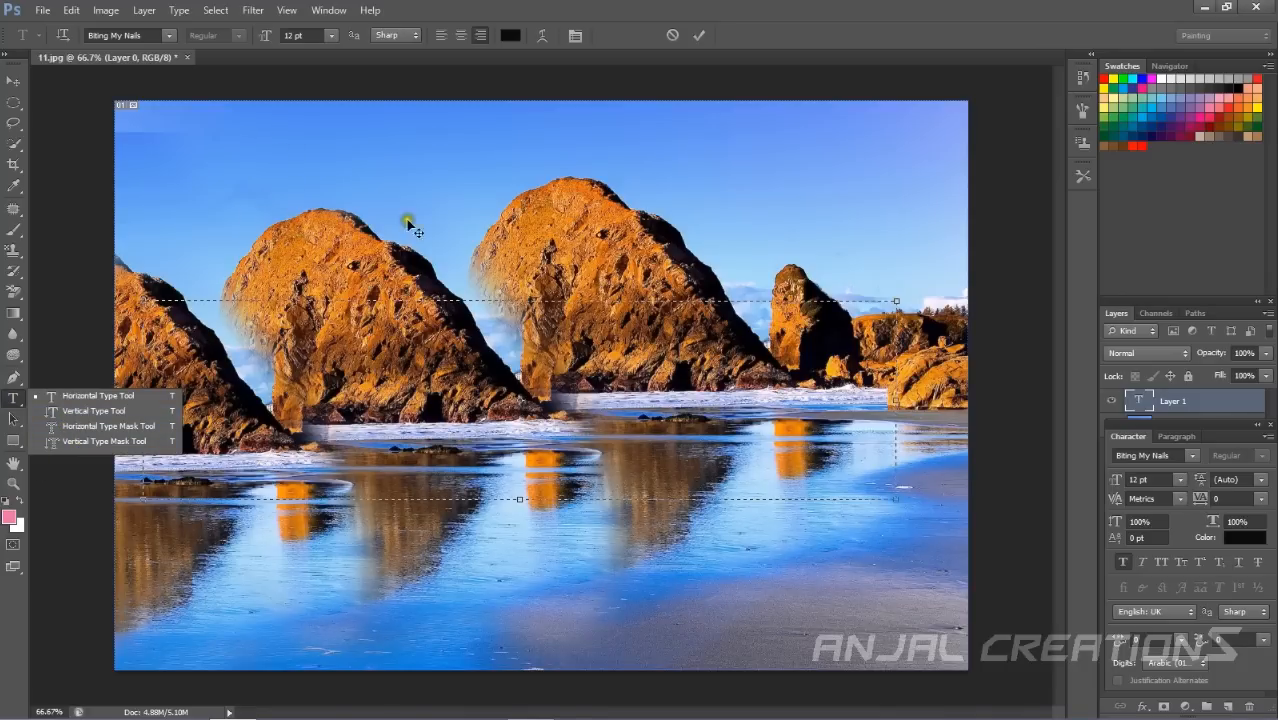
pyautogui.click(113, 426)
pyautogui.moveTo(222, 178); pyautogui.dragTo(331, 196)
pyautogui.moveTo(307, 260); pyautogui.dragTo(503, 431)
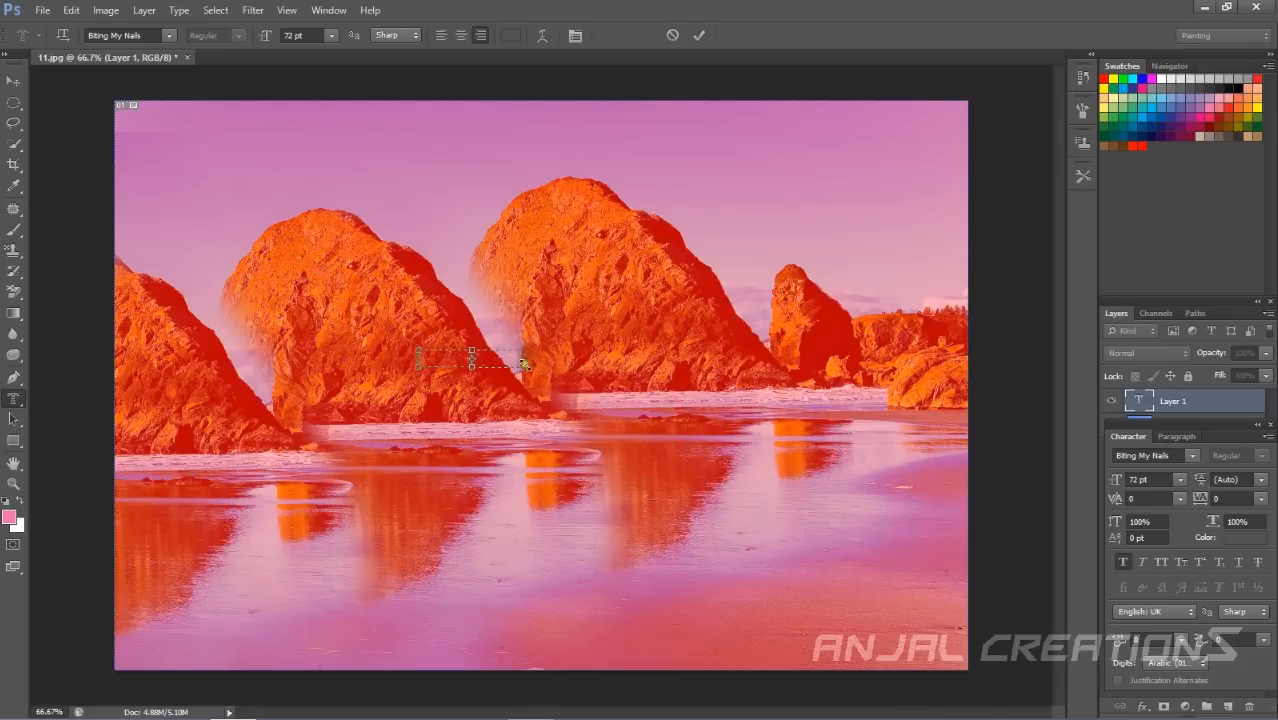
pyautogui.moveTo(525, 370); pyautogui.dragTo(936, 555)
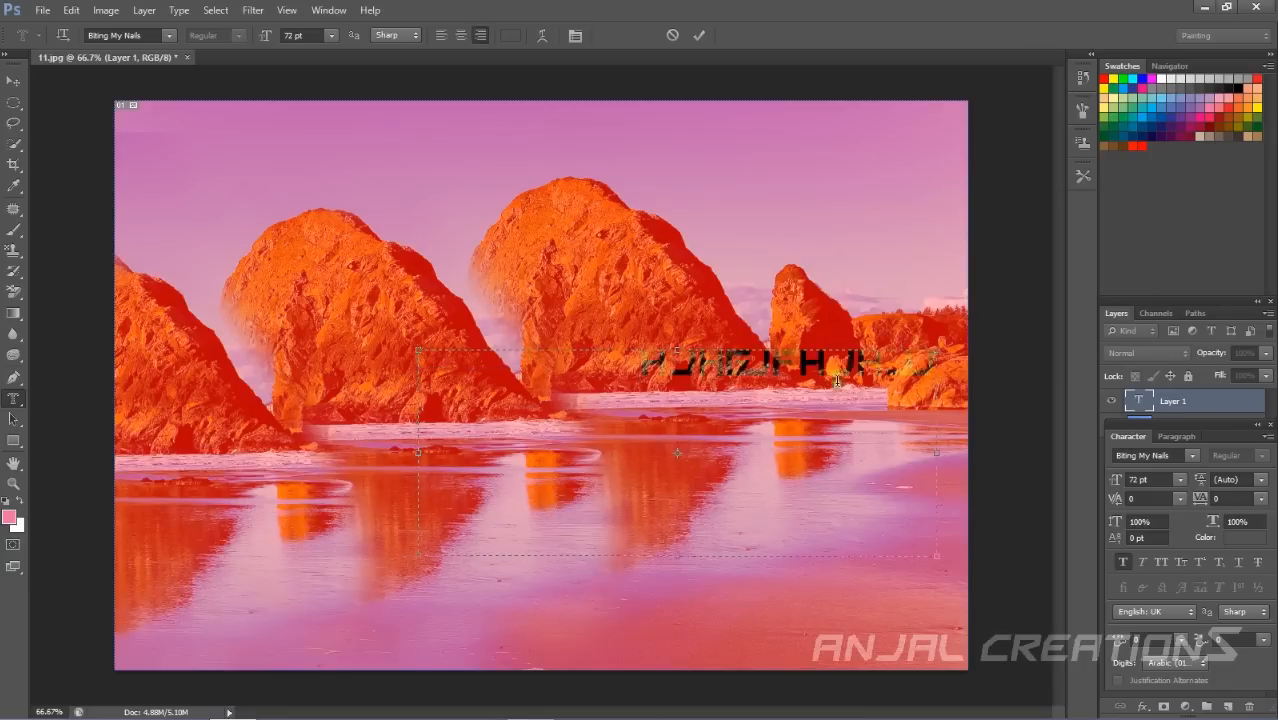
pyautogui.moveTo(1026, 417); pyautogui.dragTo(762, 377)
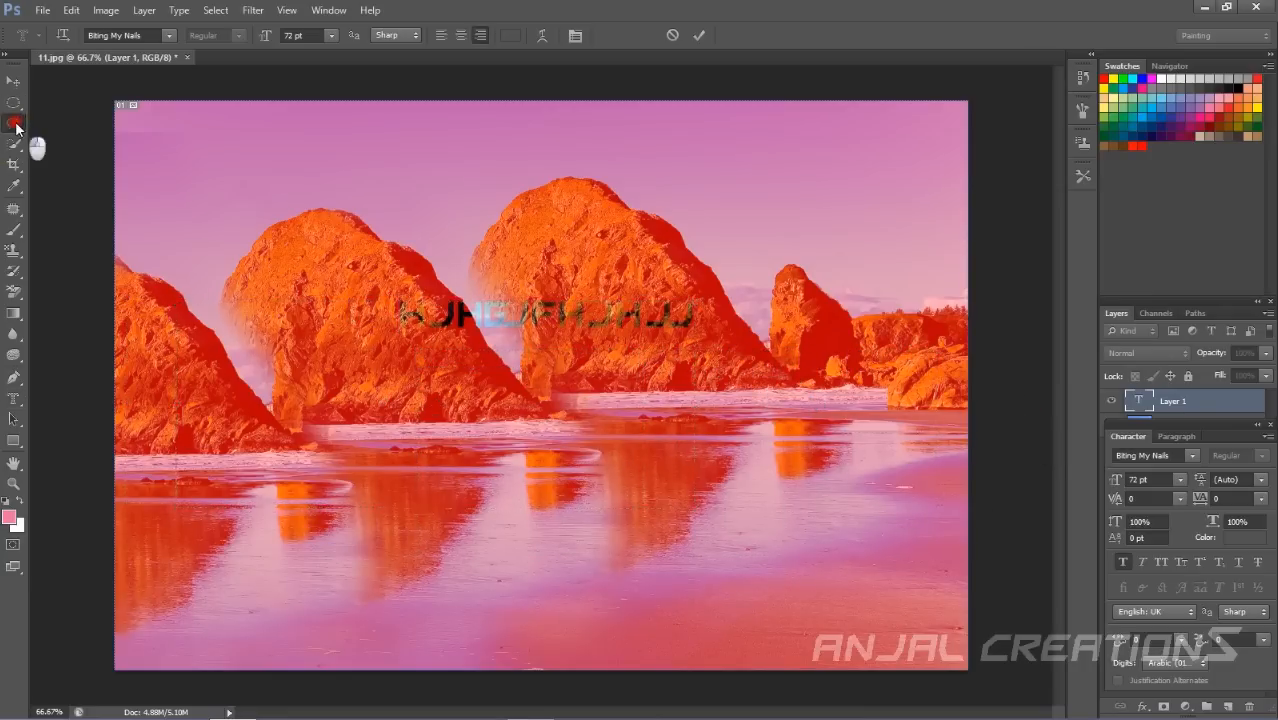
pyautogui.click(13, 122)
pyautogui.moveTo(725, 337); pyautogui.dragTo(721, 357)
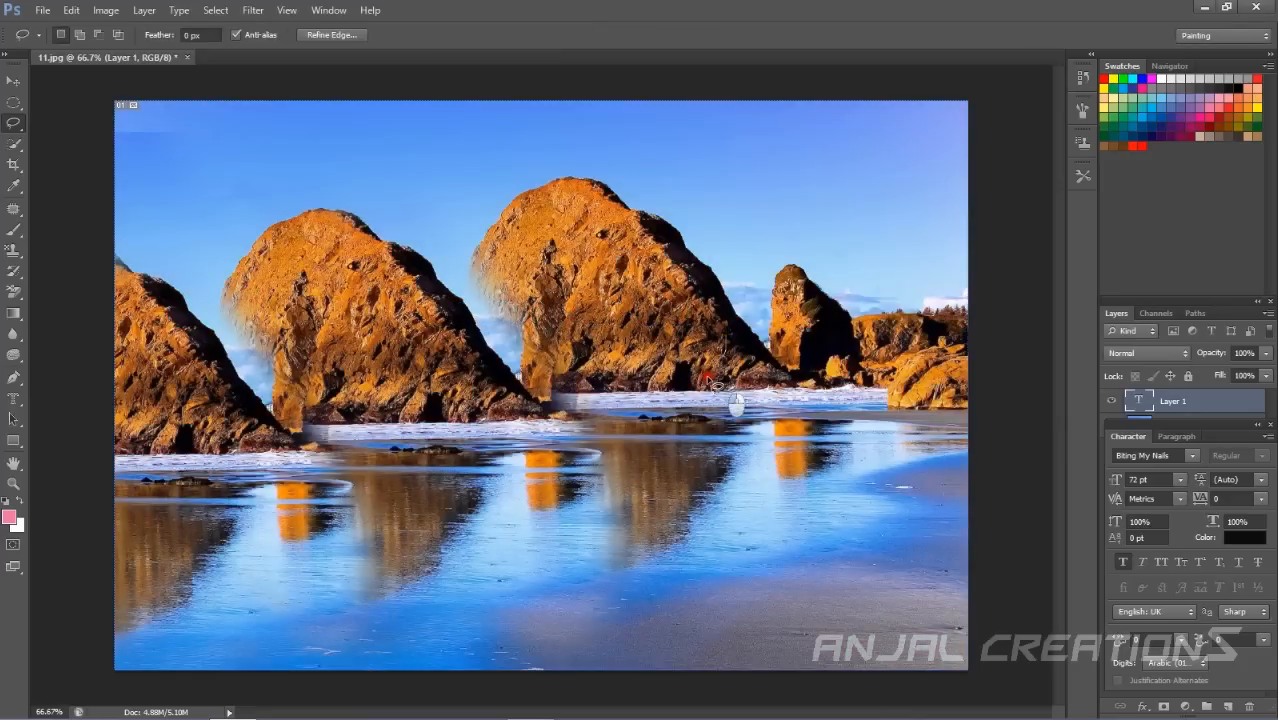
pyautogui.click(376, 373)
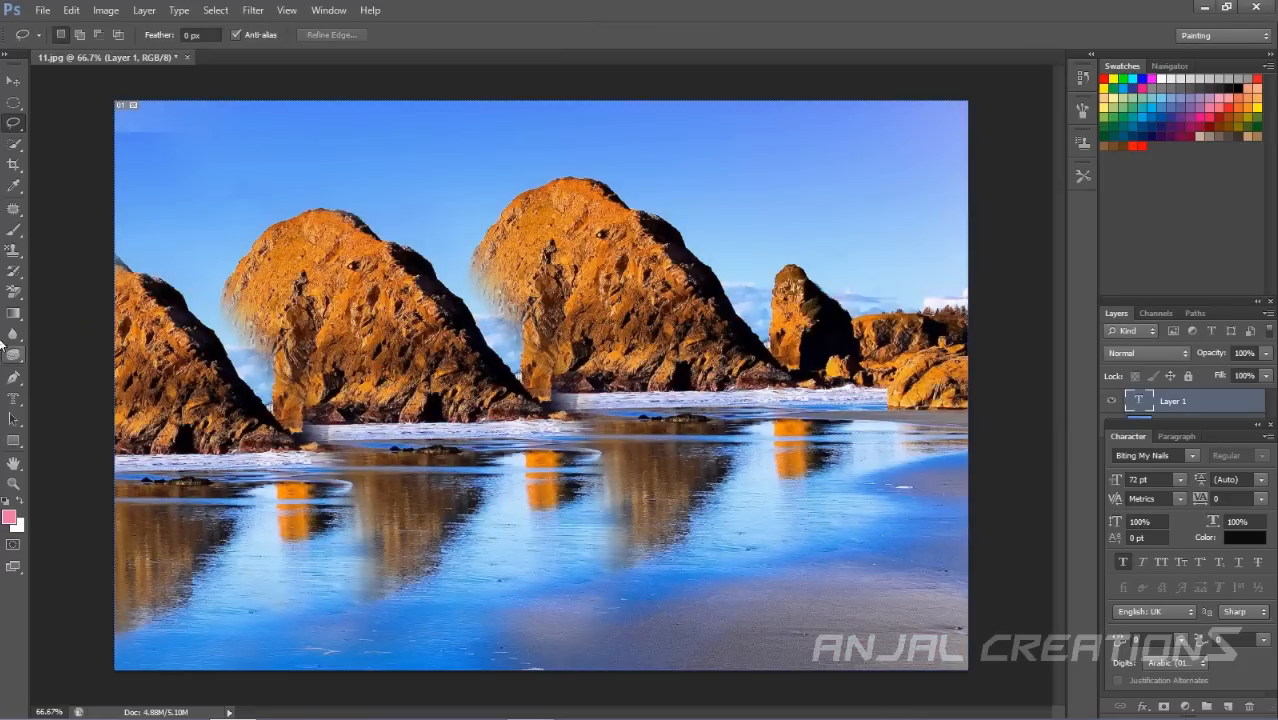
pyautogui.click(19, 420)
pyautogui.moveTo(175, 285); pyautogui.dragTo(606, 553)
pyautogui.moveTo(562, 326); pyautogui.dragTo(916, 524)
# Draw two pink rectangle shapes, a large one over the upper rocks and a smaller one on the water.
pyautogui.click(12, 441)
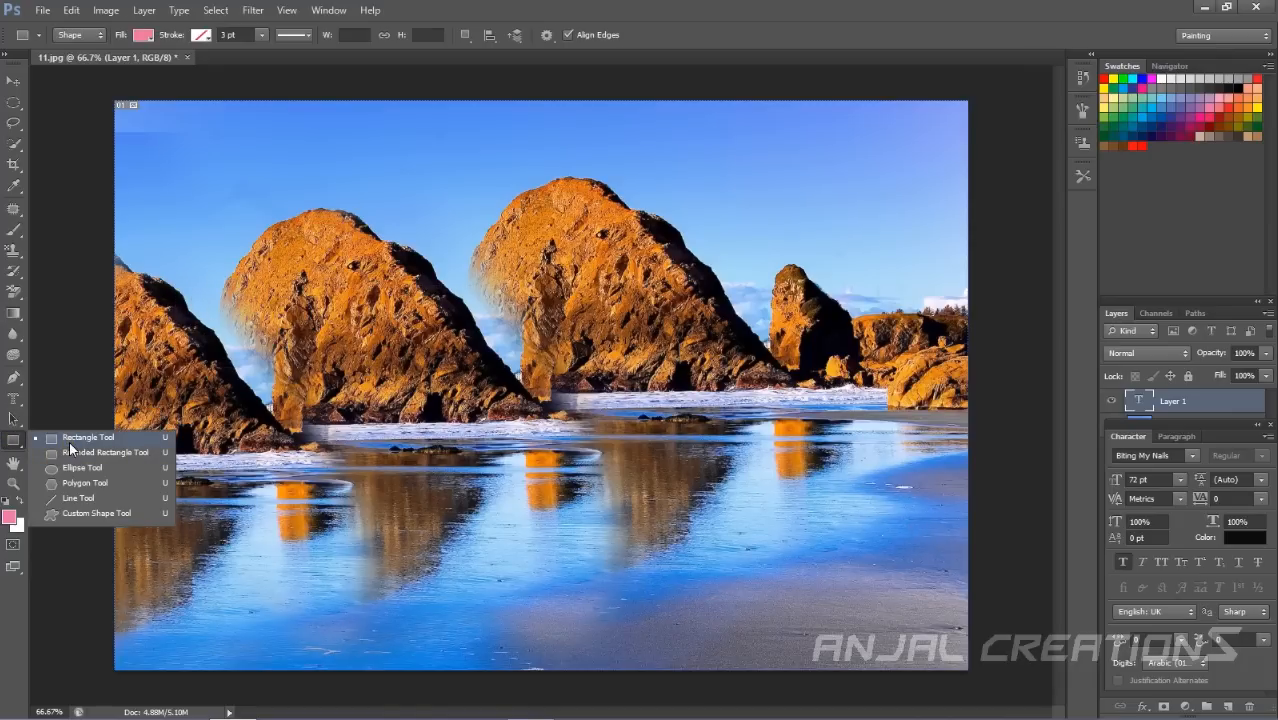
pyautogui.moveTo(291, 158); pyautogui.dragTo(684, 357)
pyautogui.moveTo(768, 419); pyautogui.dragTo(586, 548)
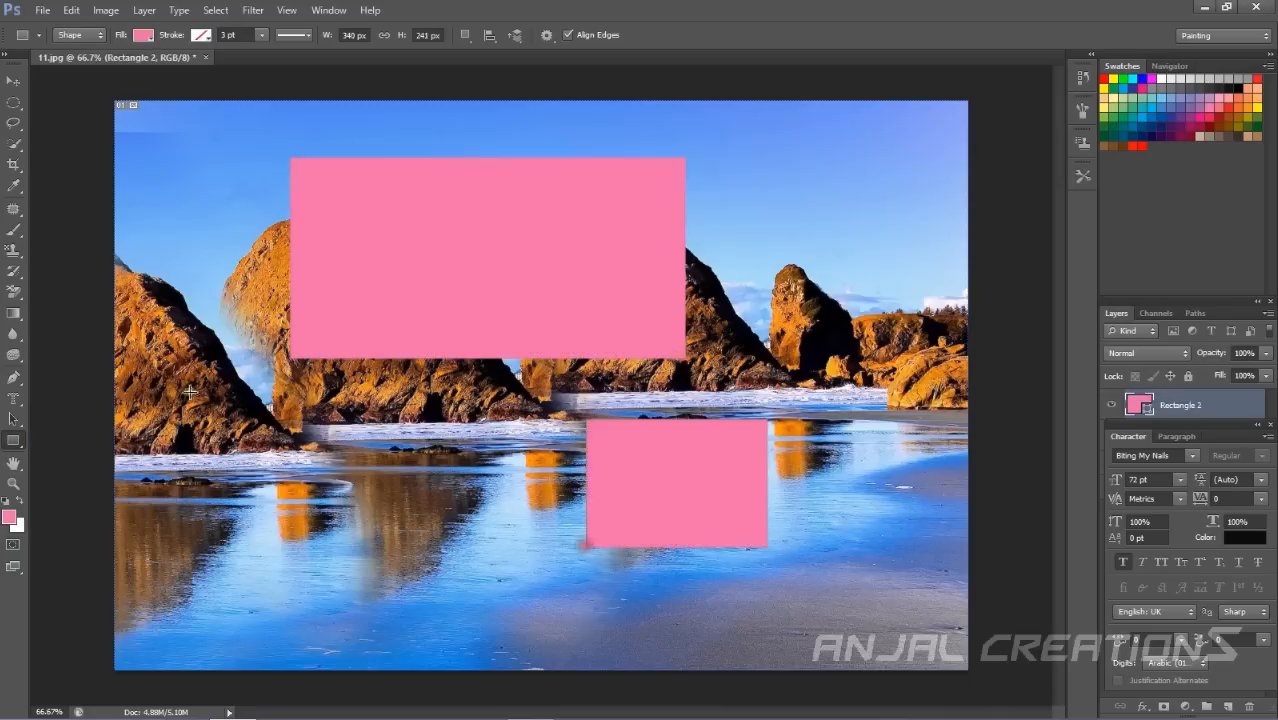
# Draw a pink polygon shape at the left edge with the Polygon Tool and undo all three shapes.
pyautogui.rightClick(13, 440)
pyautogui.click(104, 482)
pyautogui.moveTo(140, 300); pyautogui.dragTo(295, 283)
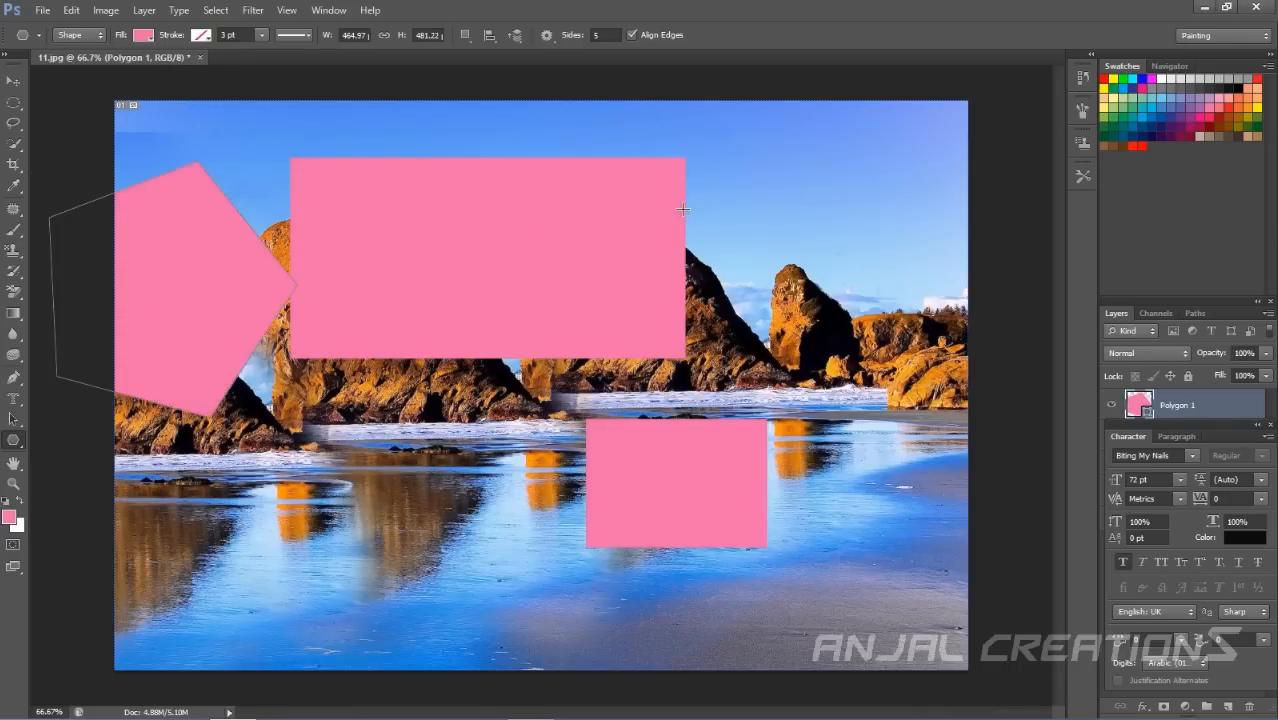
pyautogui.hotkey('ctrl', 'alt', 'z')
pyautogui.hotkey('ctrl', 'alt', 'z')
pyautogui.hotkey('ctrl', 'alt', 'z')
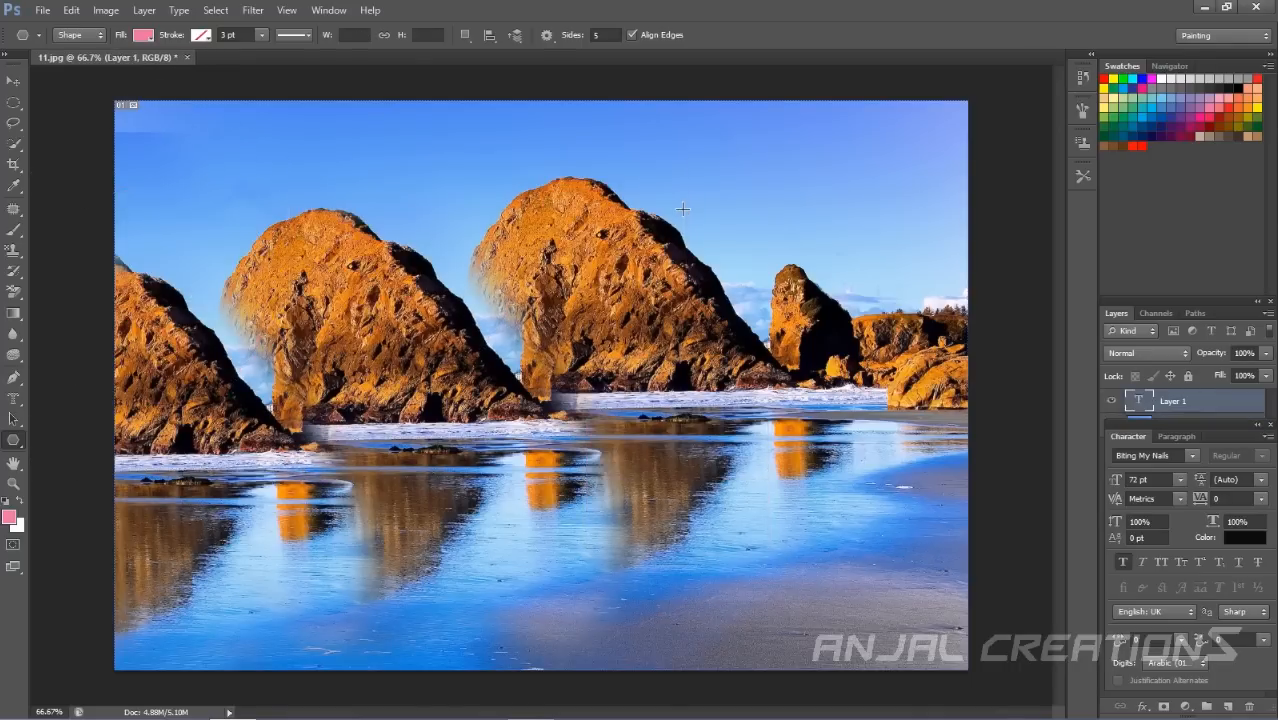
pyautogui.click(13, 484)
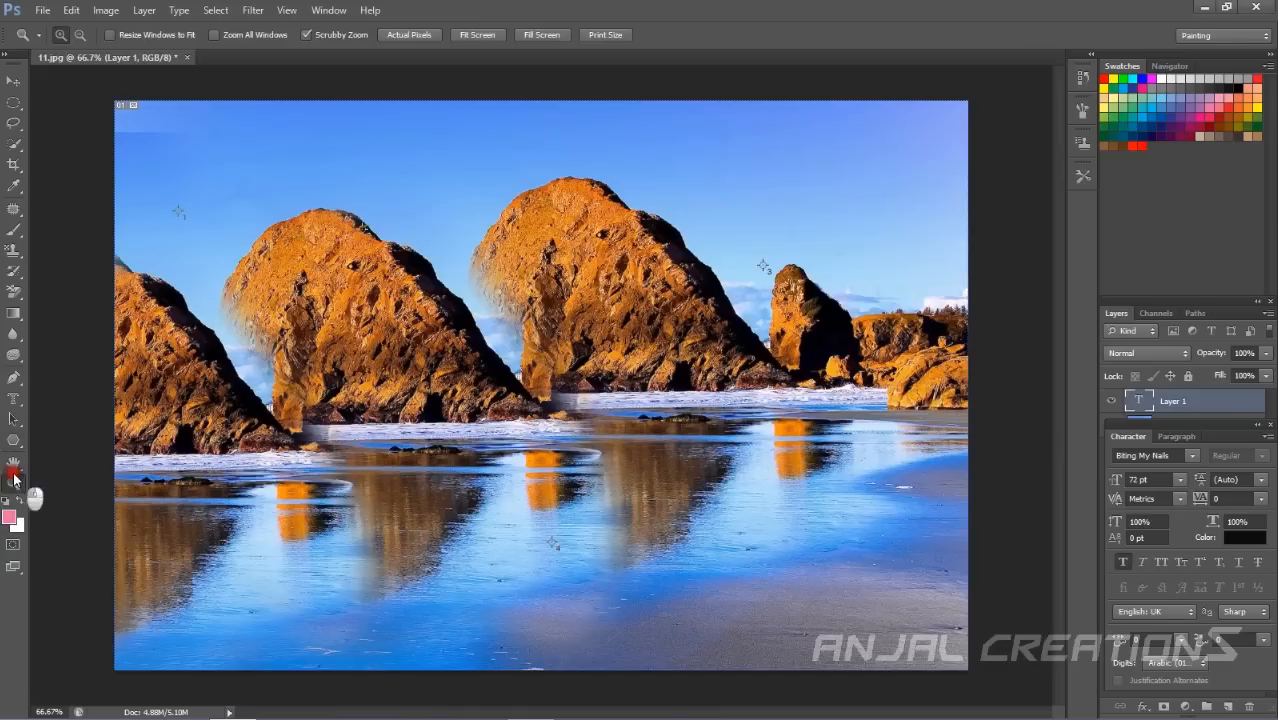
pyautogui.click(13, 463)
pyautogui.click(13, 440)
pyautogui.click(13, 463)
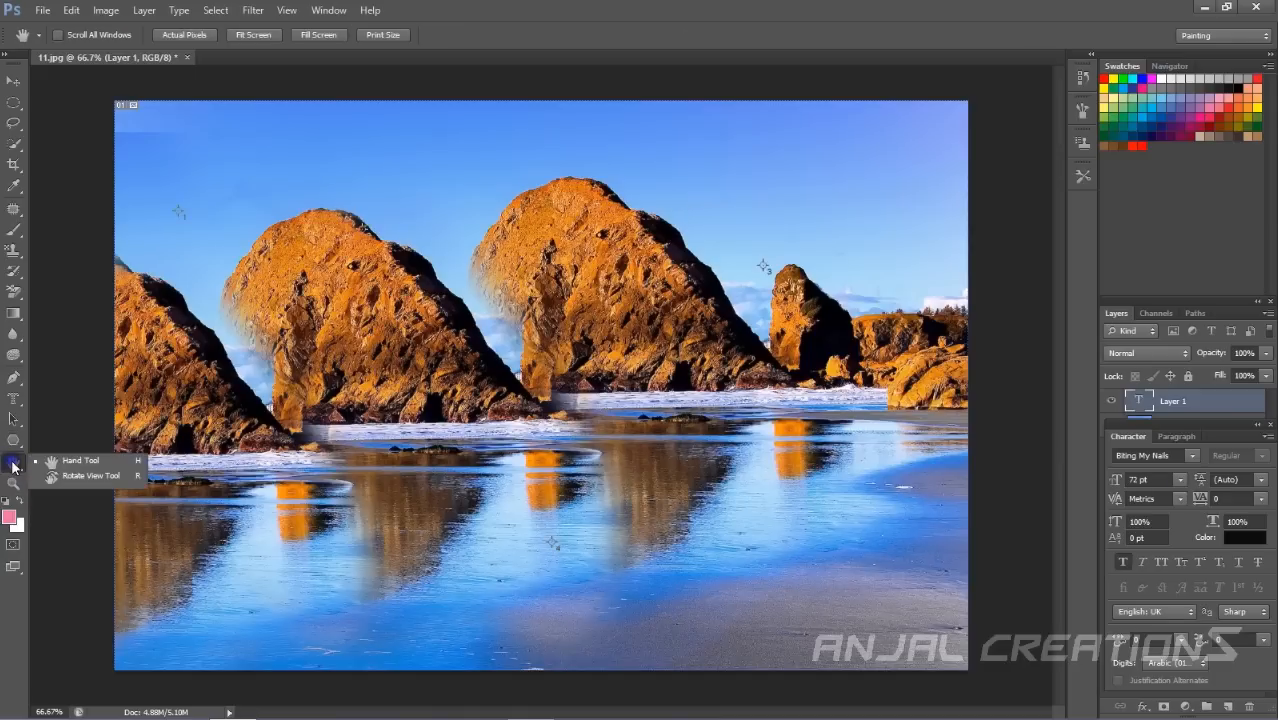
pyautogui.click(13, 465)
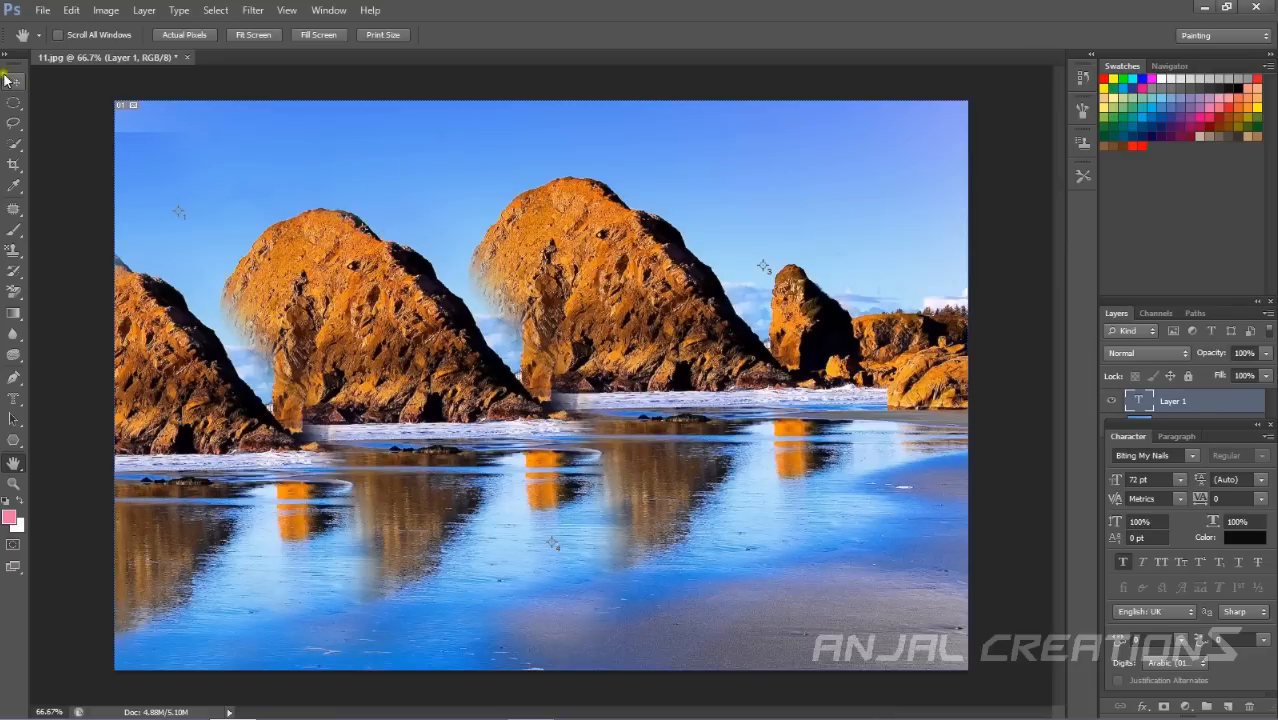
pyautogui.click(13, 483)
pyautogui.click(300, 385)
pyautogui.click(300, 385)
pyautogui.press('alt')
pyautogui.keyDown('alt'); pyautogui.click(302, 374); pyautogui.keyUp('alt')
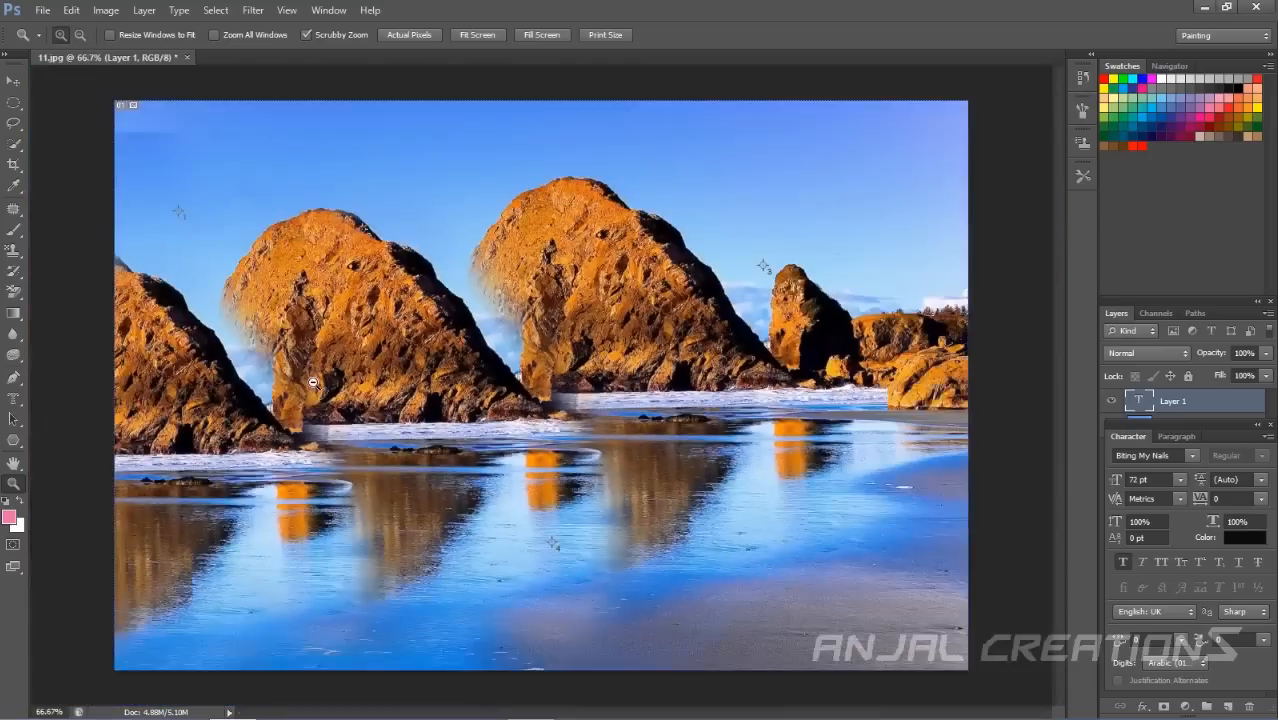
pyautogui.click(313, 383)
pyautogui.keyDown('alt'); pyautogui.click(330, 385); pyautogui.keyUp('alt')
# Set the foreground colour to 742d4d in the colour picker.
pyautogui.click(11, 518)
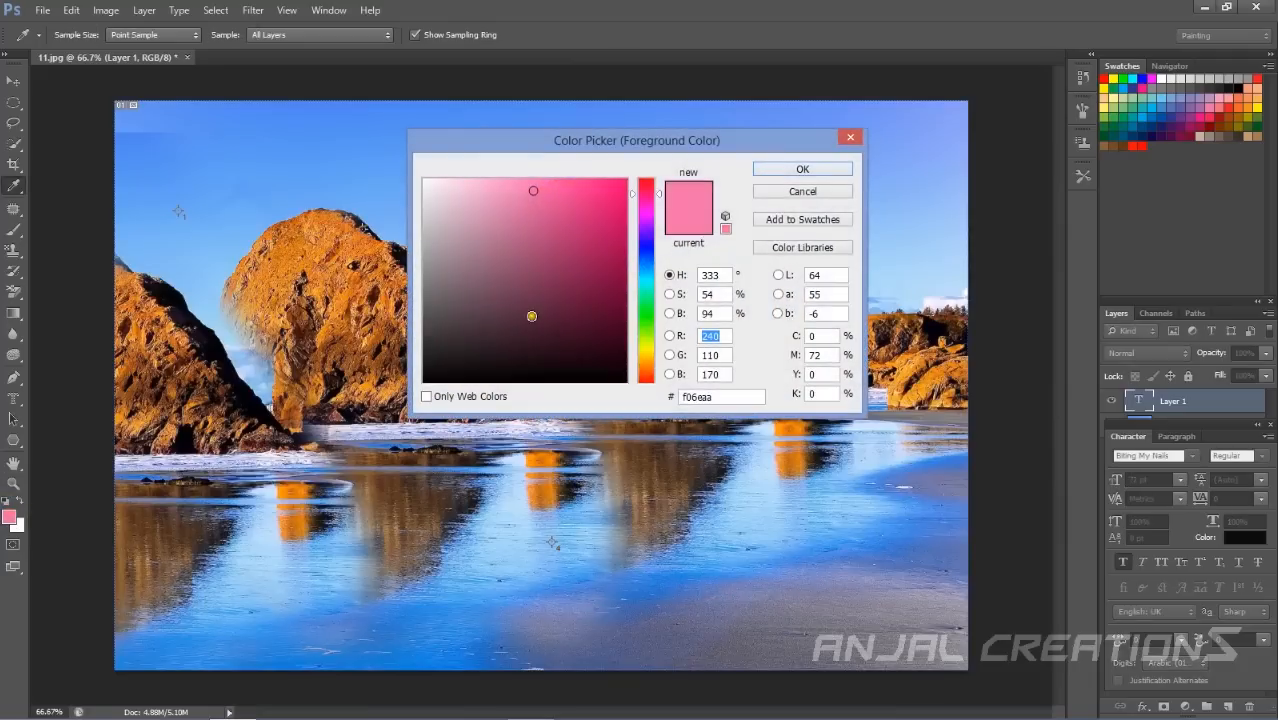
pyautogui.click(548, 290)
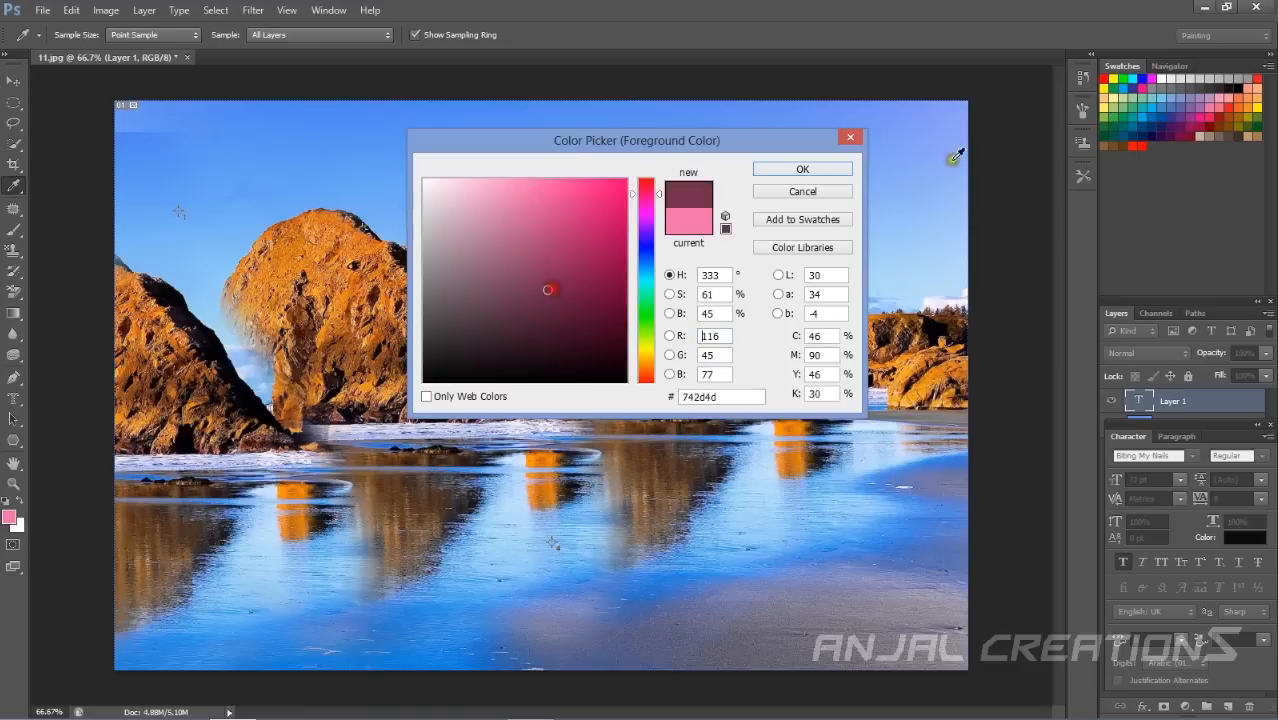
pyautogui.click(802, 169)
# Toggle Quick Mask mode on and off, zoom into the sky and fit the image back on screen.
pyautogui.click(13, 546)
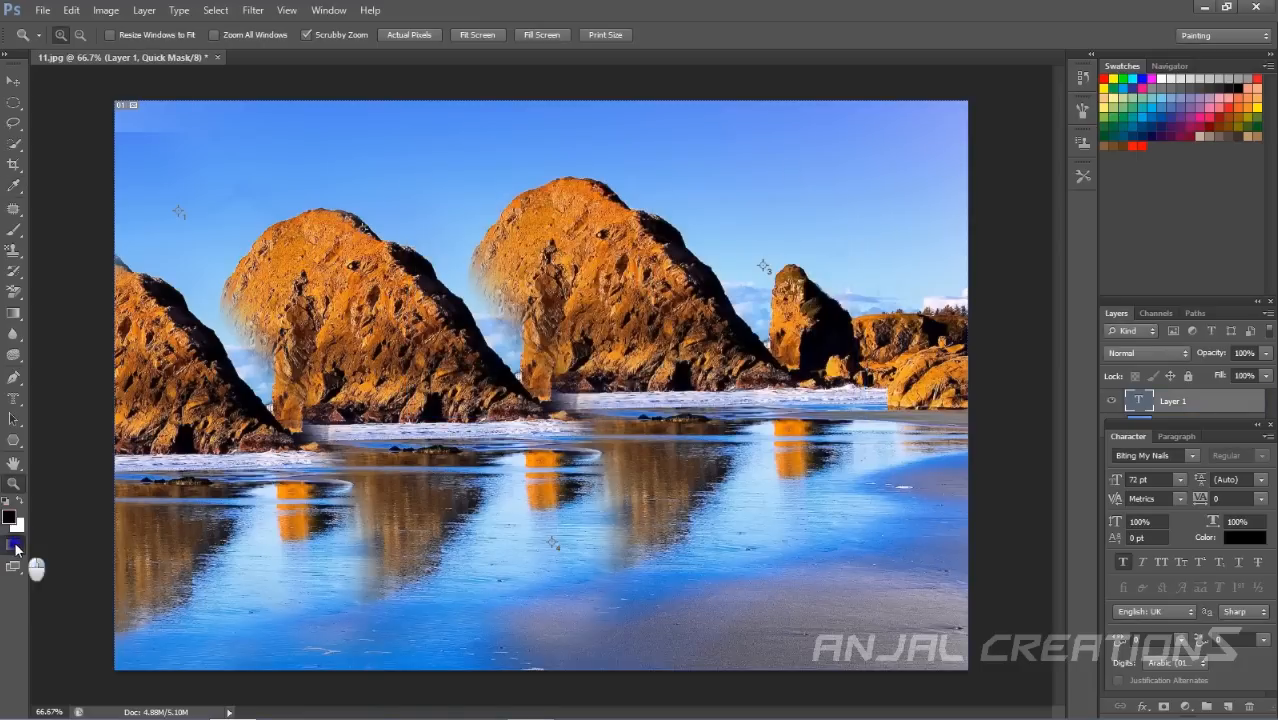
pyautogui.click(15, 547)
pyautogui.moveTo(448, 100); pyautogui.dragTo(559, 342)
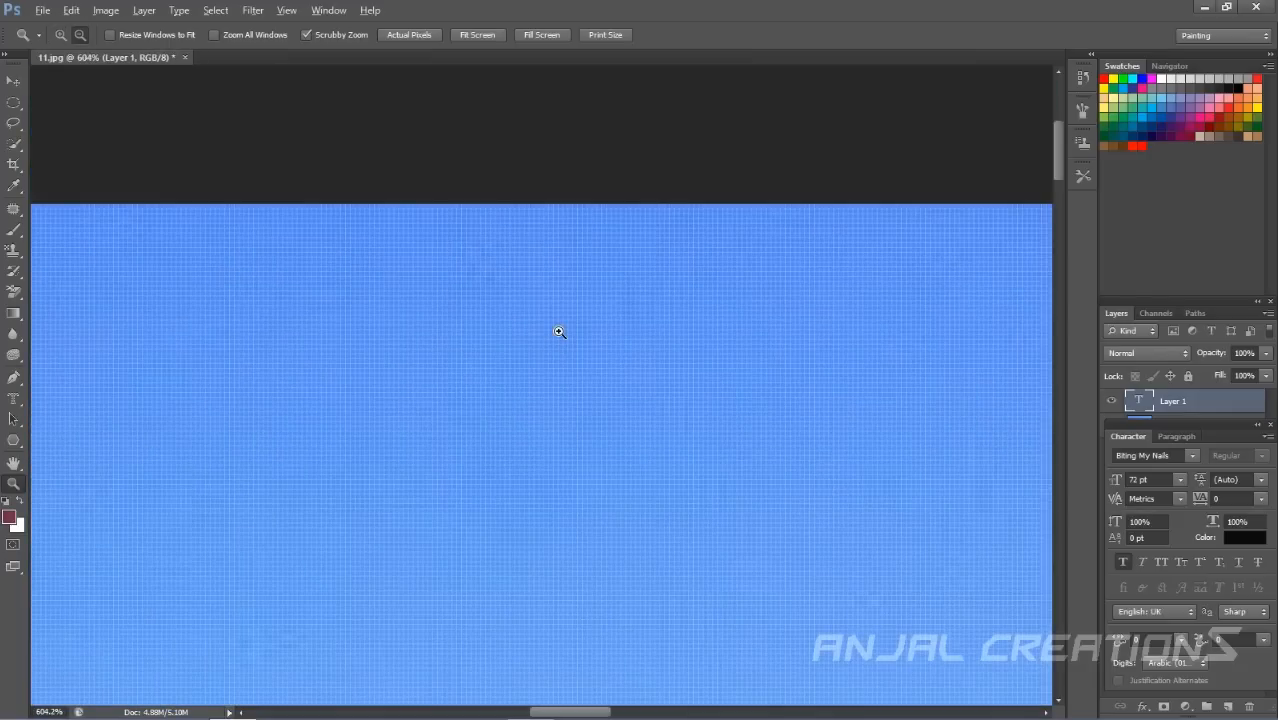
pyautogui.hotkey('ctrl', '0')
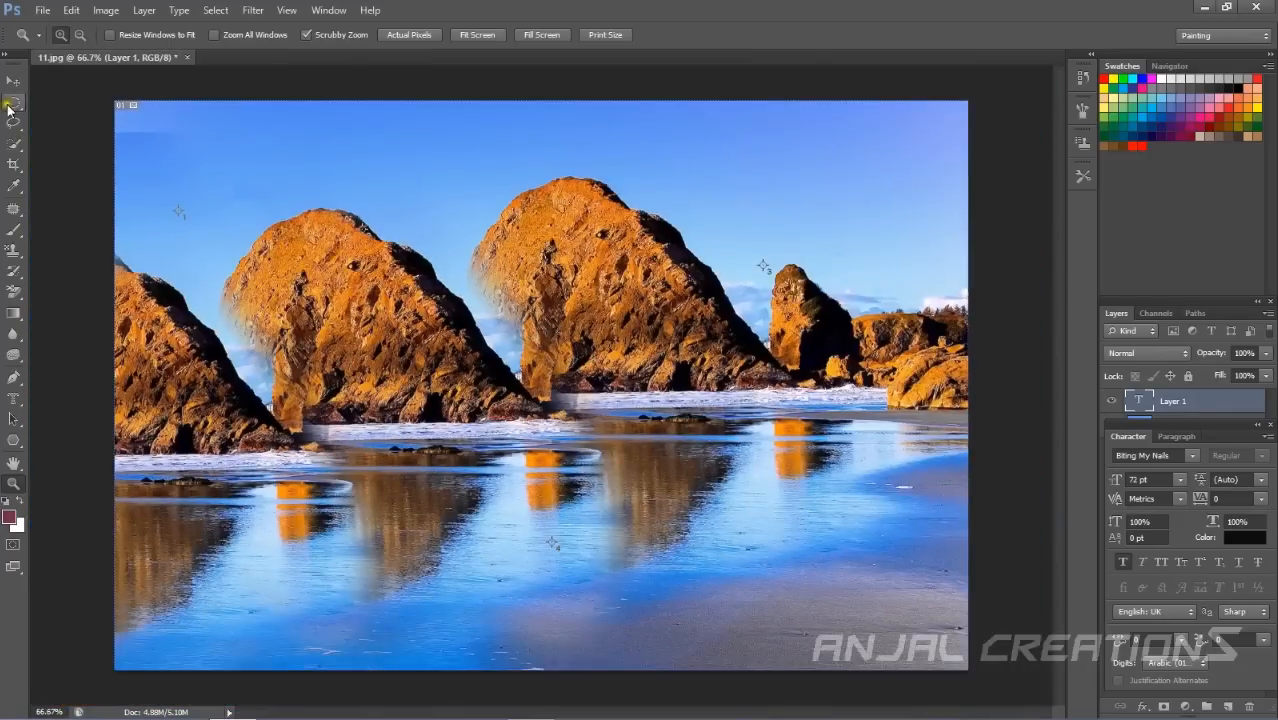
# Cycle the screen modes to full screen and back, and toggle the toolbox between one and two columns.
pyautogui.click(11, 70)
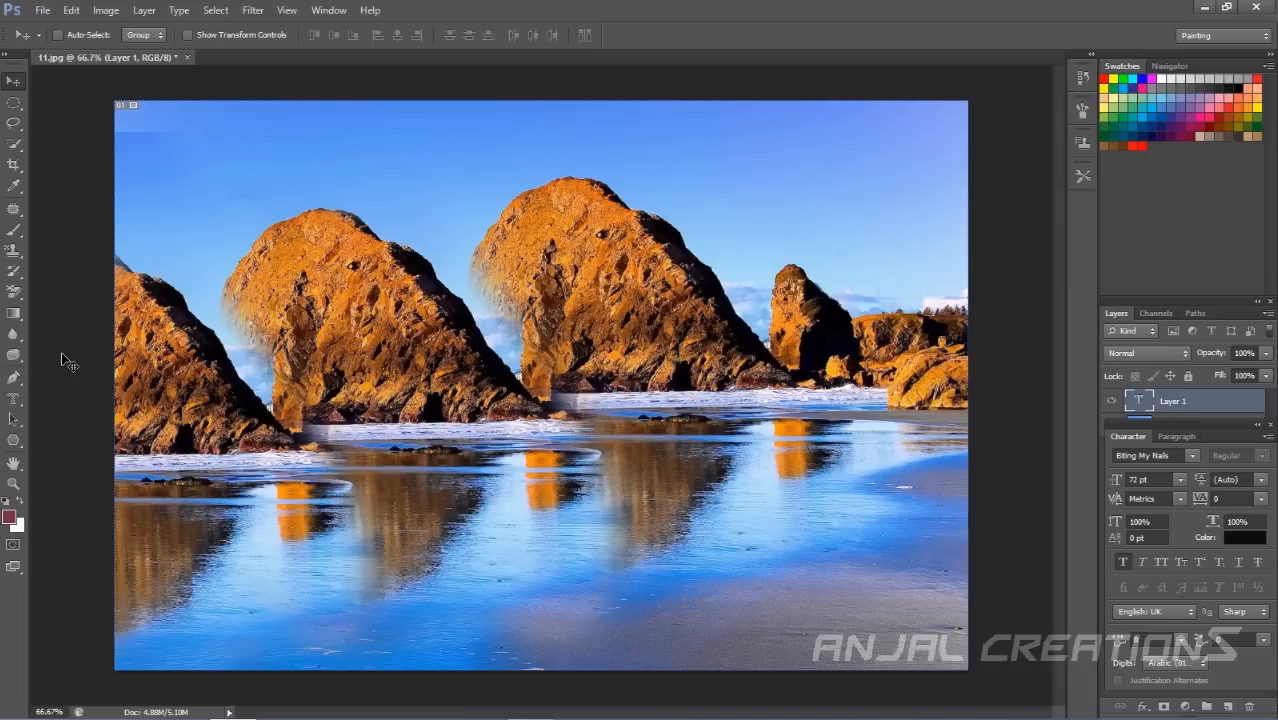
pyautogui.click(14, 566)
pyautogui.click(14, 566)
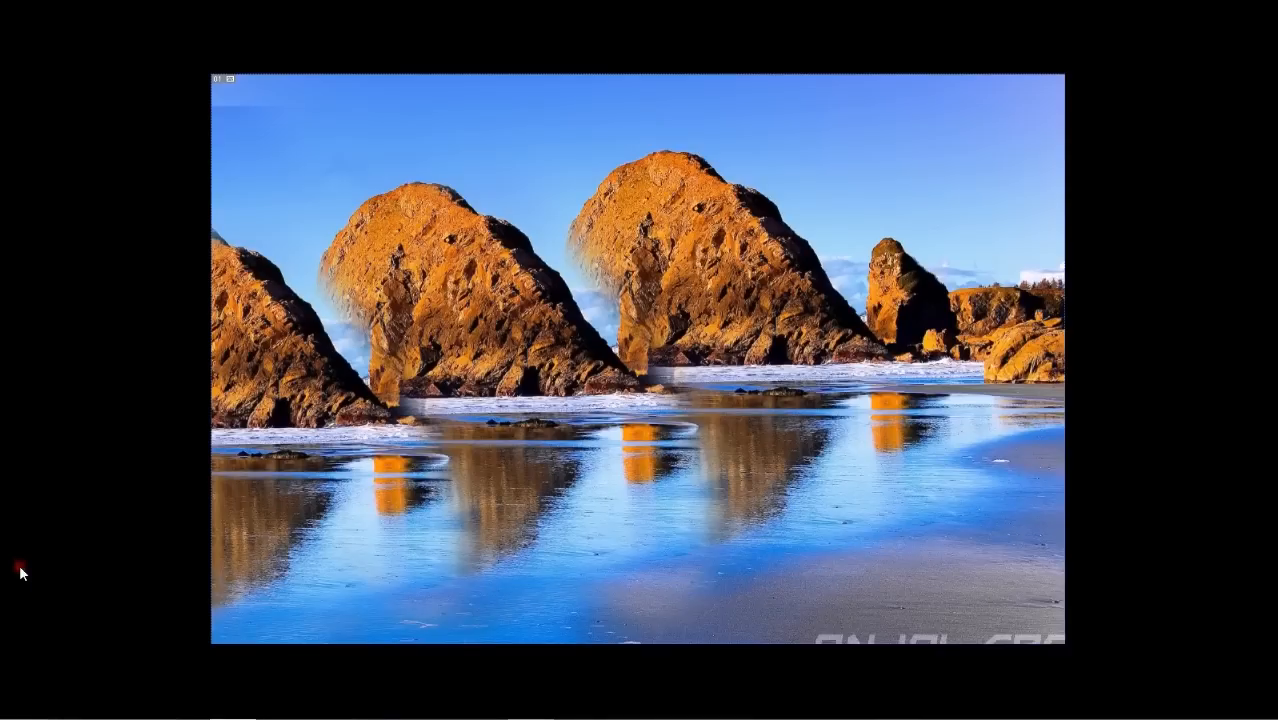
pyautogui.press('f')
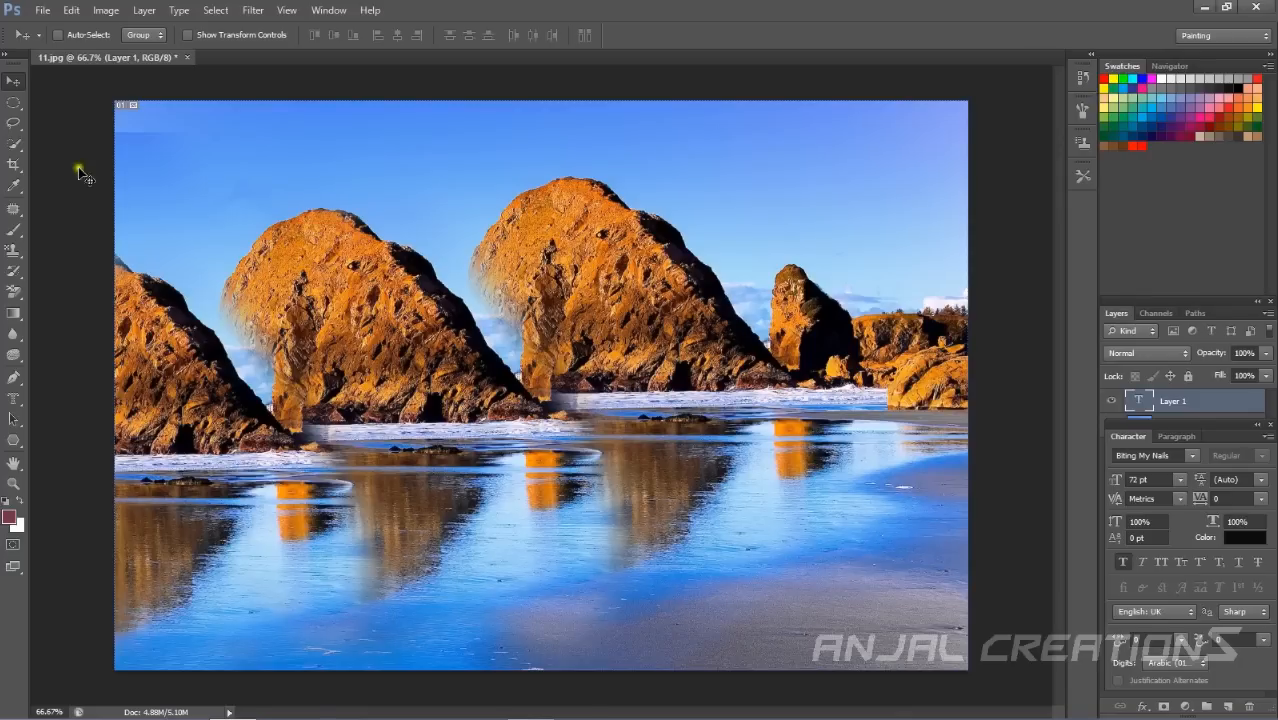
pyautogui.click(7, 58)
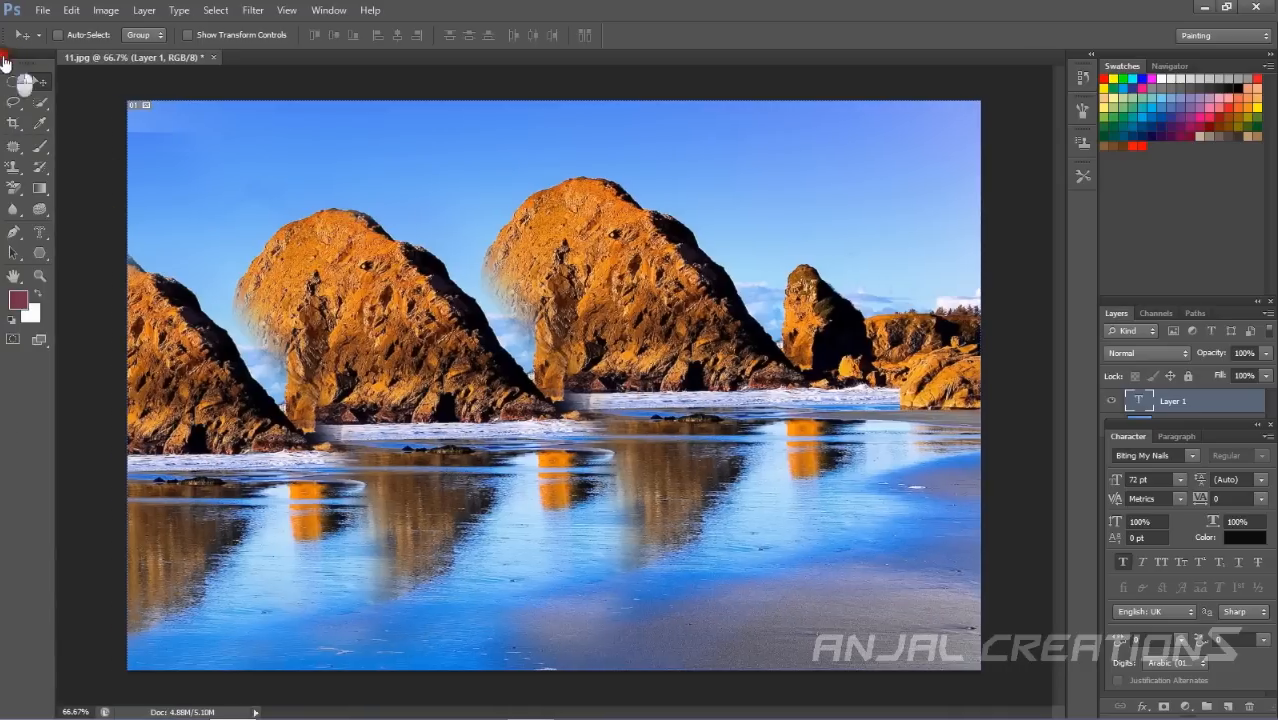
pyautogui.click(6, 57)
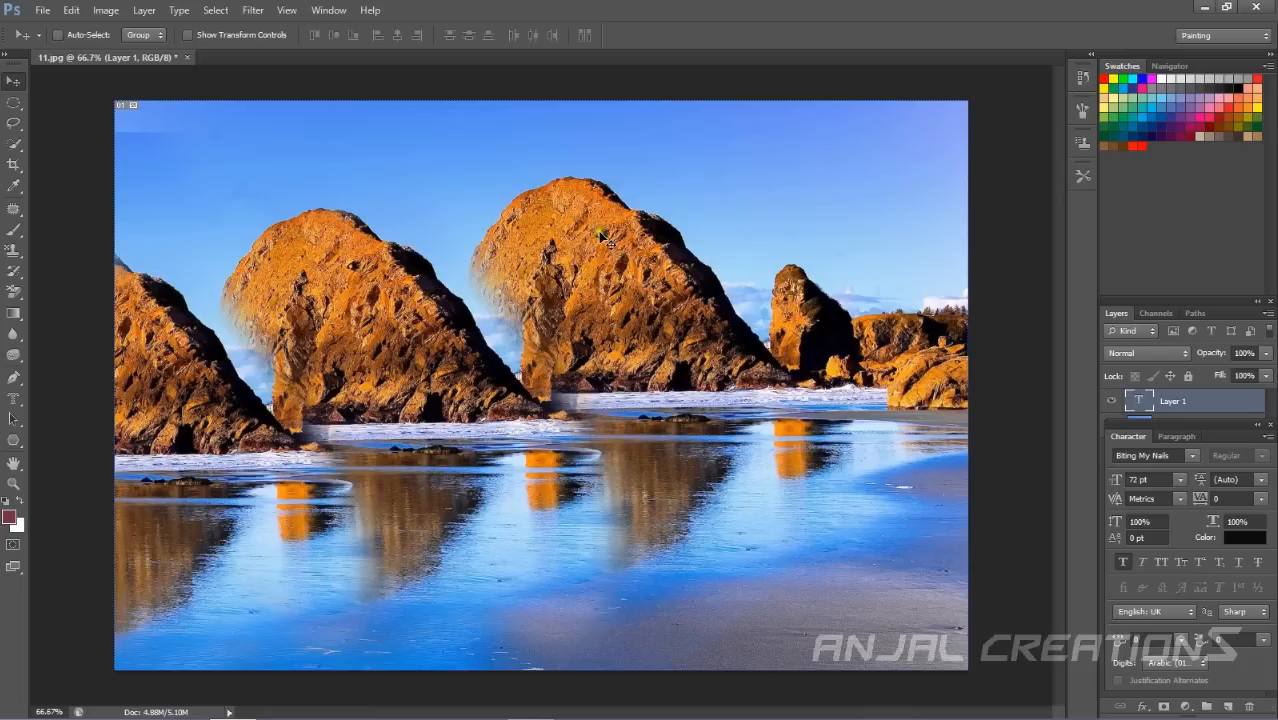
# Close 11.jpg without saving the changes.
pyautogui.click(183, 57)
pyautogui.click(662, 284)
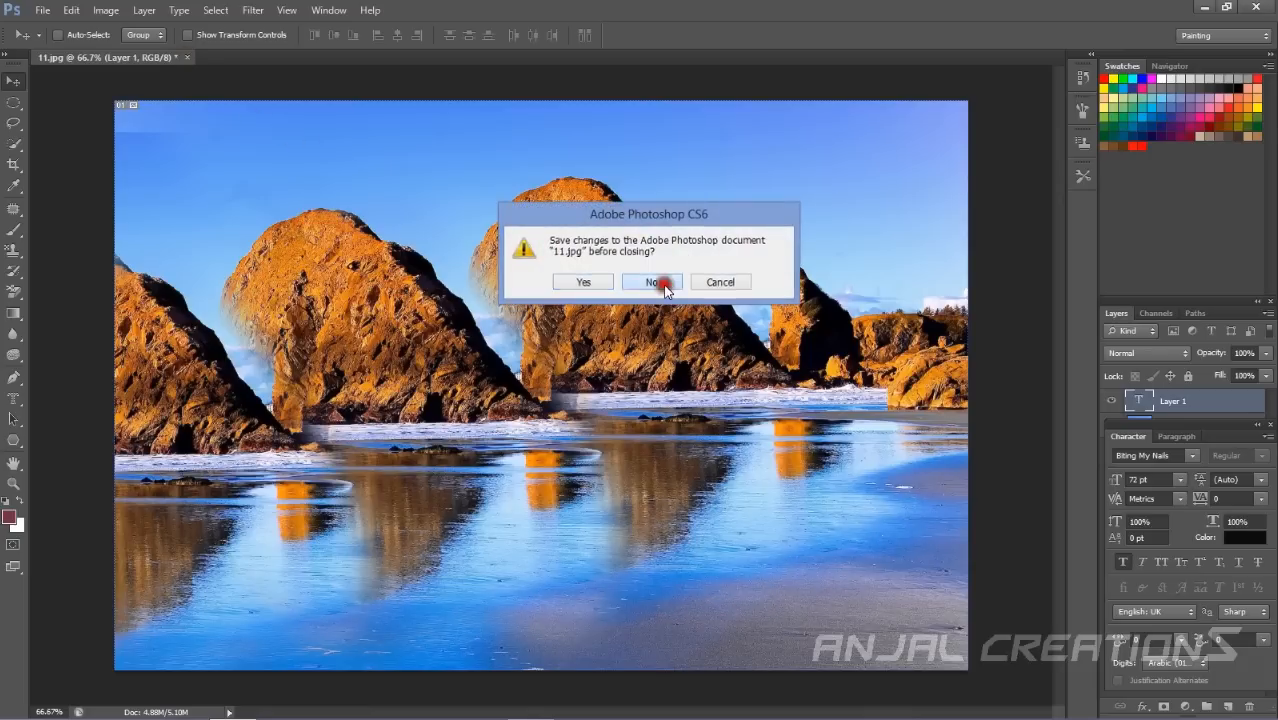